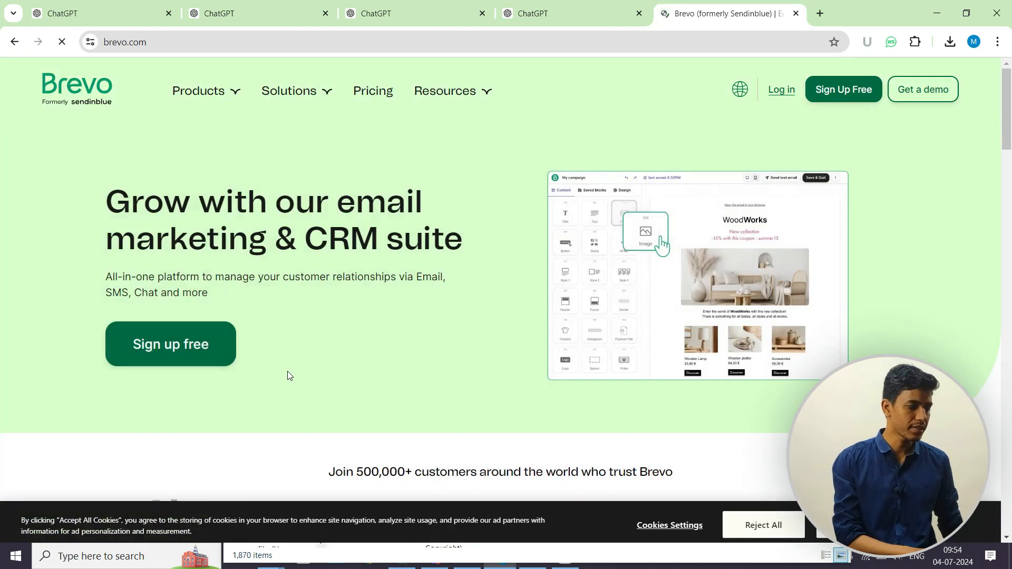
Go from the Google results for brevo through Email Marketing to Brevo's 'Create your account' page.
{"action": "mouse_move", "coordinate": [248, 136]}
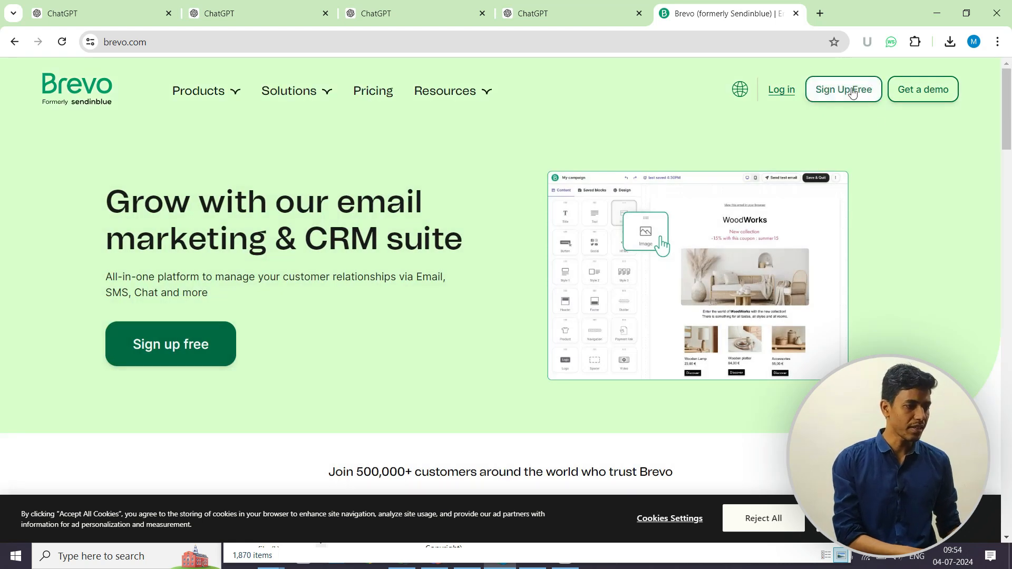
{"action": "left_click", "coordinate": [13, 39]}
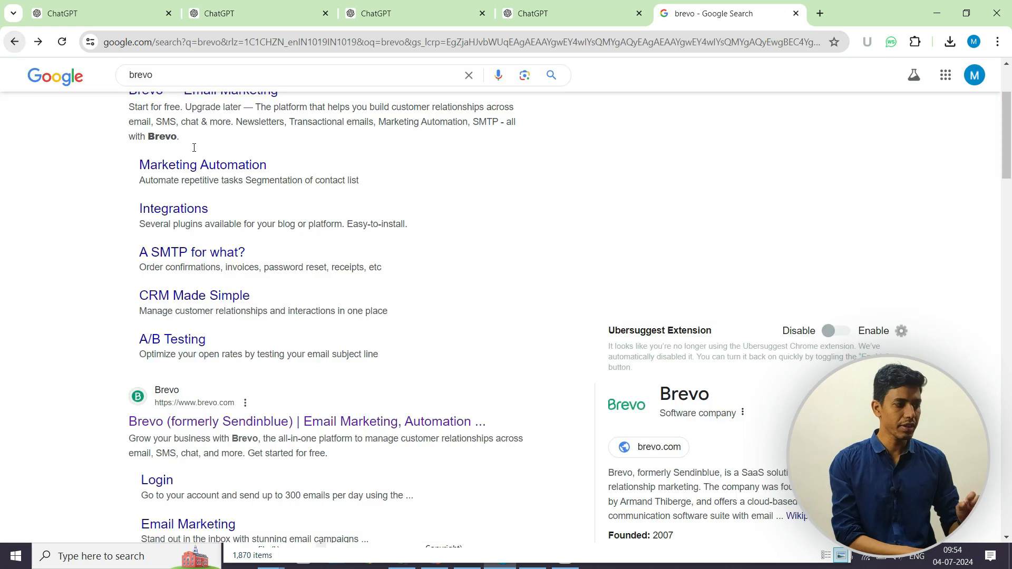
{"action": "scroll", "coordinate": [255, 396], "scroll_direction": "down", "scroll_amount": 3}
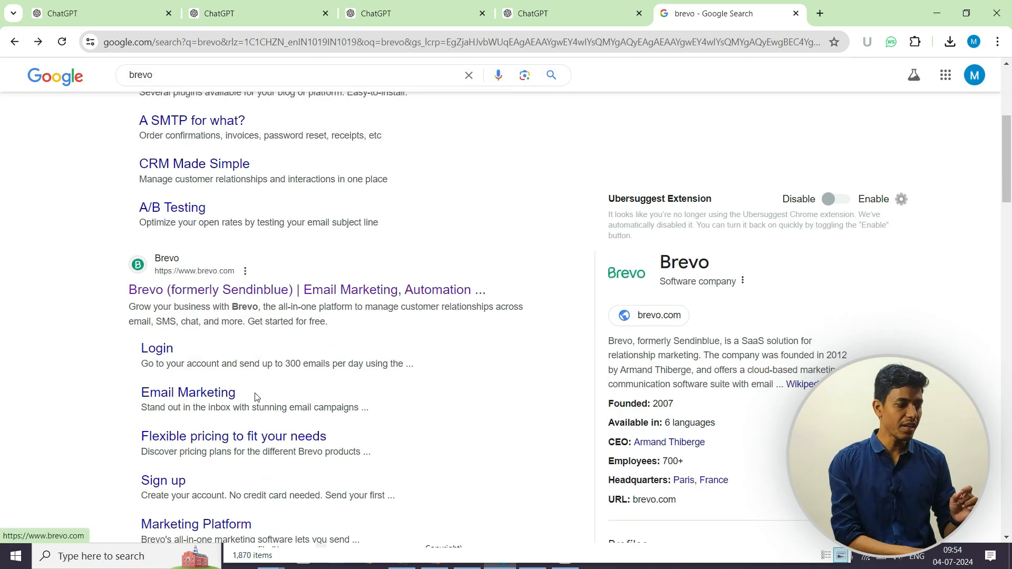
{"action": "left_click", "coordinate": [204, 399]}
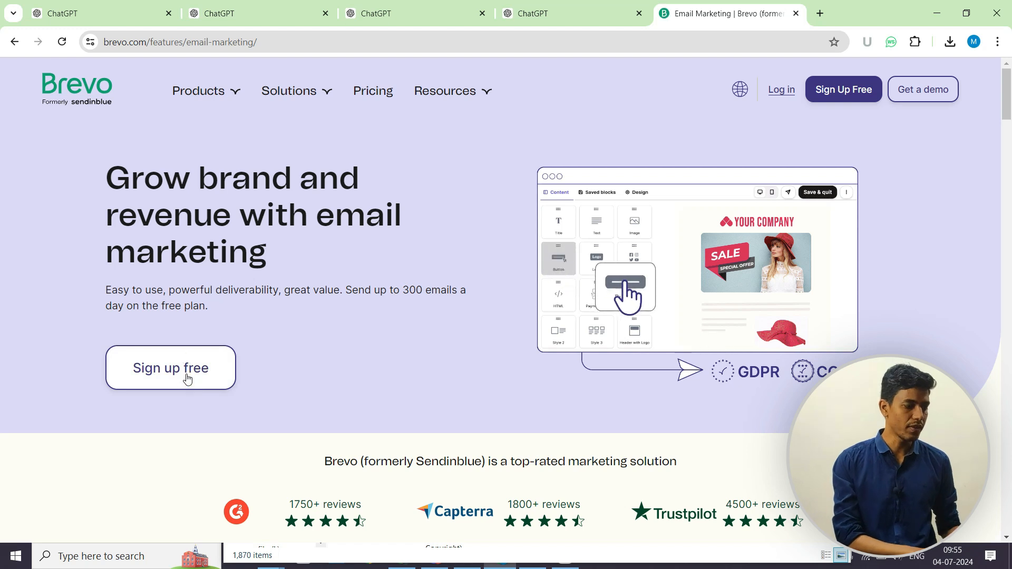
{"action": "left_click", "coordinate": [186, 375]}
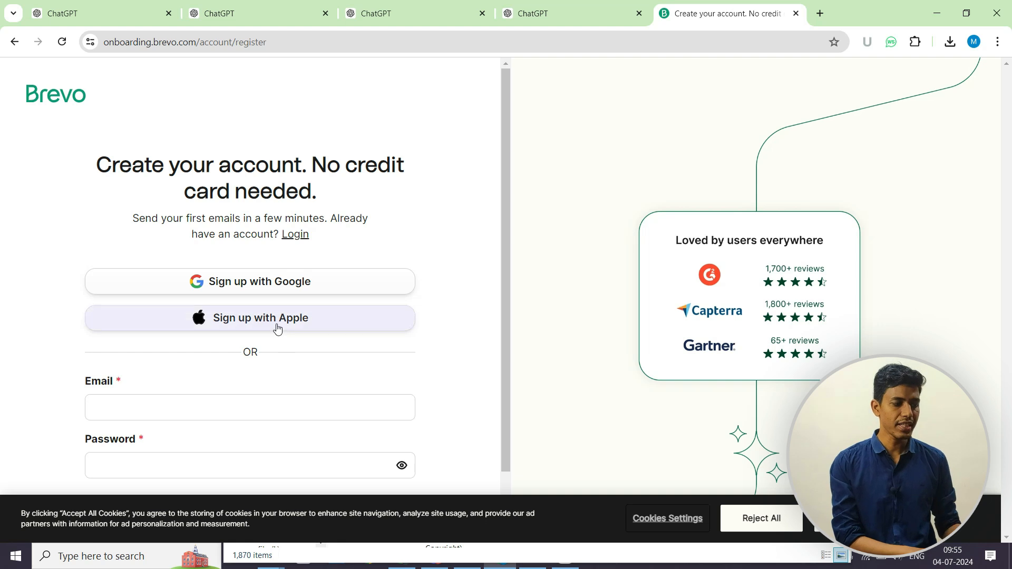
Sign up to Brevo with the existing Google account, reaching the basics form with names prefilled.
{"action": "left_click", "coordinate": [294, 291]}
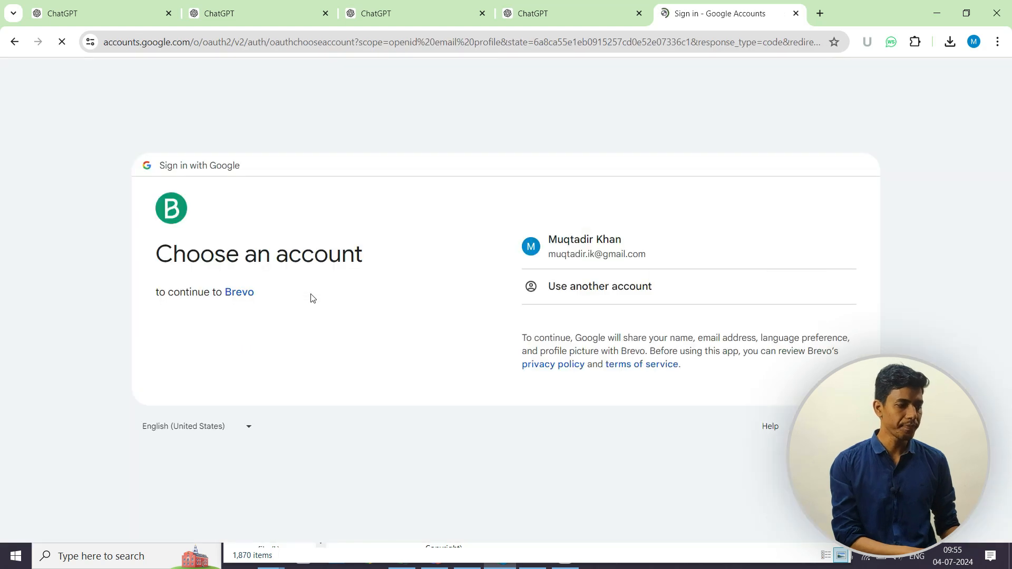
{"action": "left_click", "coordinate": [609, 252]}
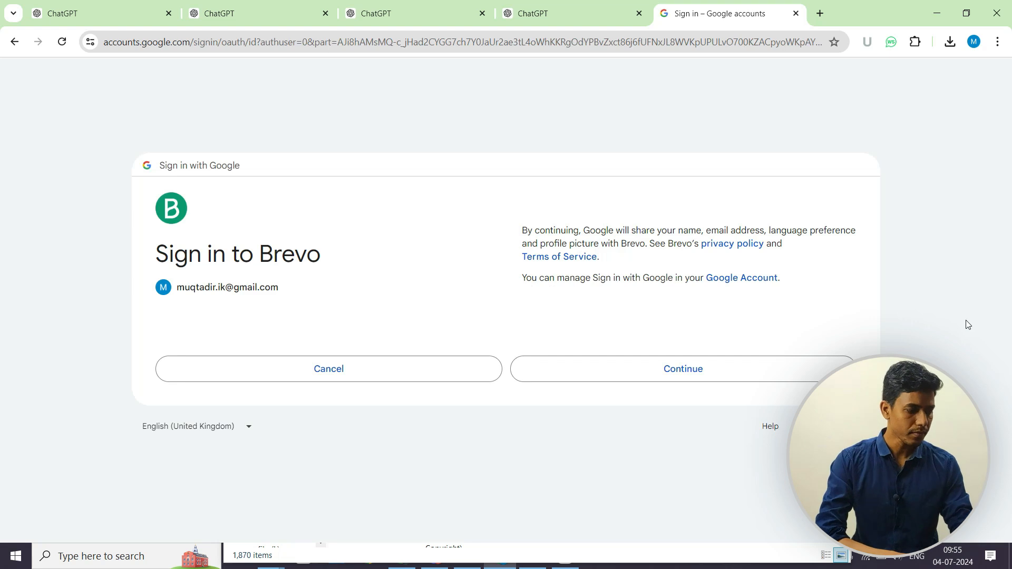
{"action": "left_click", "coordinate": [745, 368]}
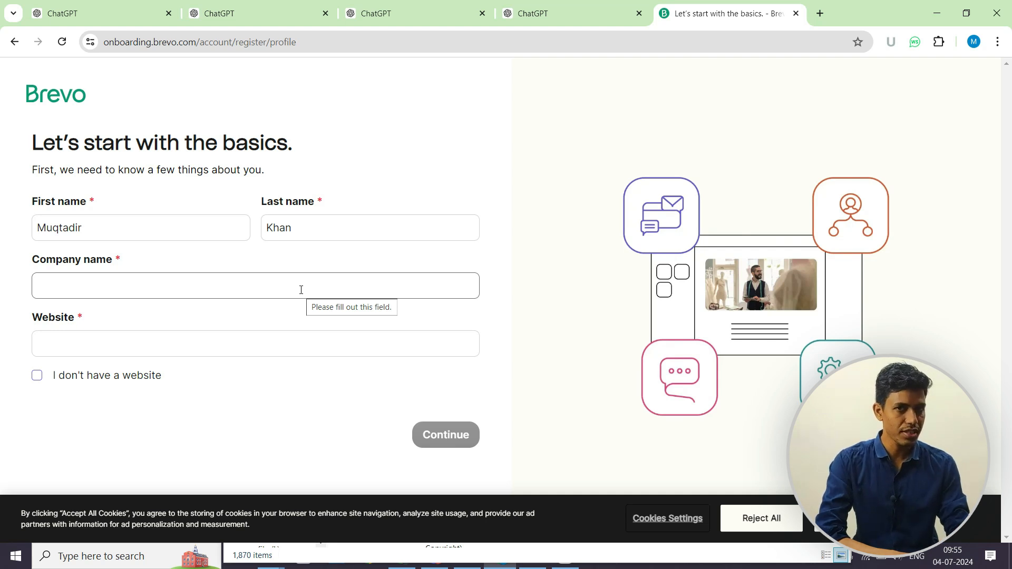
Enter 'Digital Skills' as the company name and paste the Instagram profile link as the website.
{"action": "left_click", "coordinate": [301, 290]}
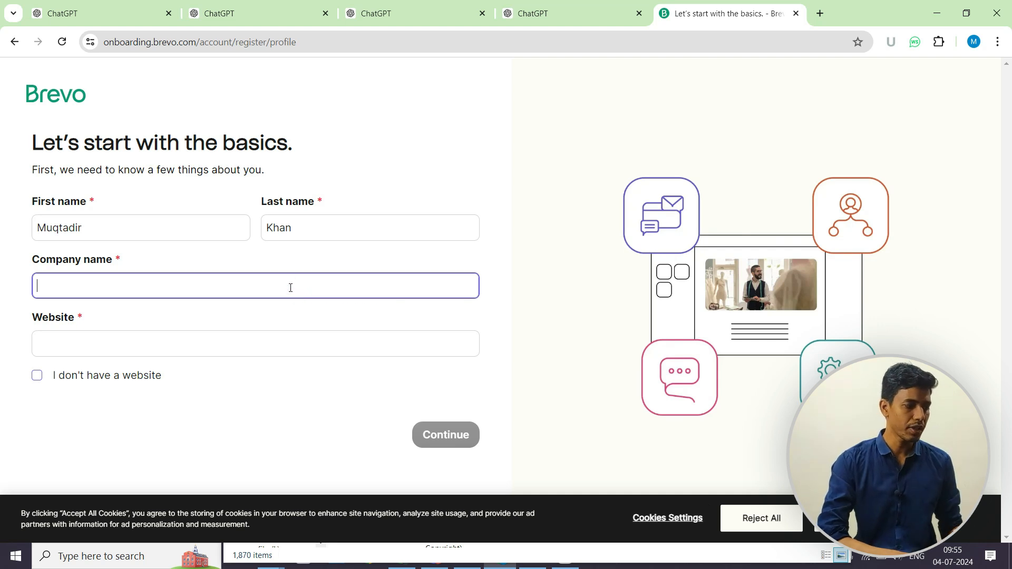
{"action": "type", "text": "Digit"}
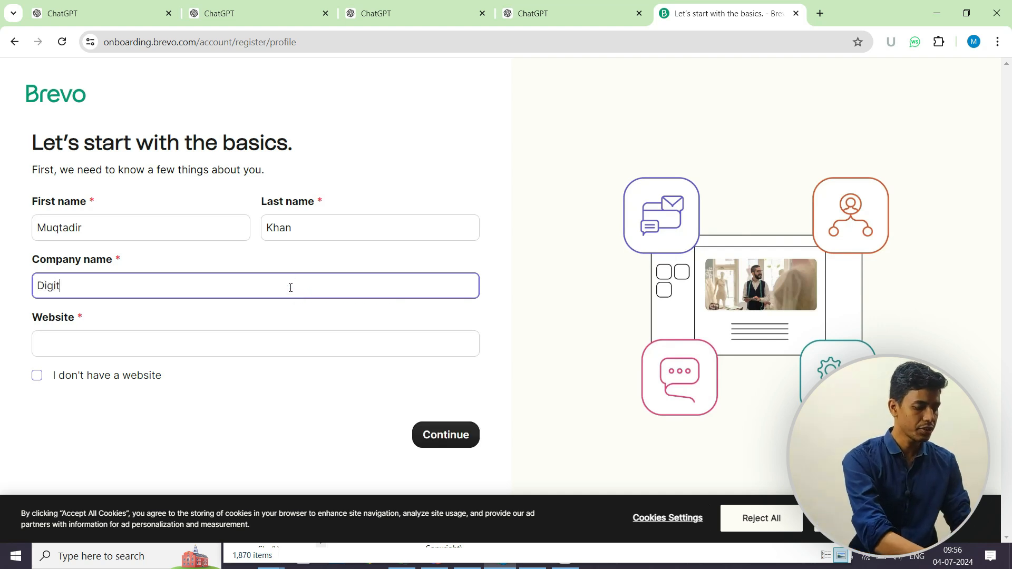
{"action": "type", "text": "al Skills"}
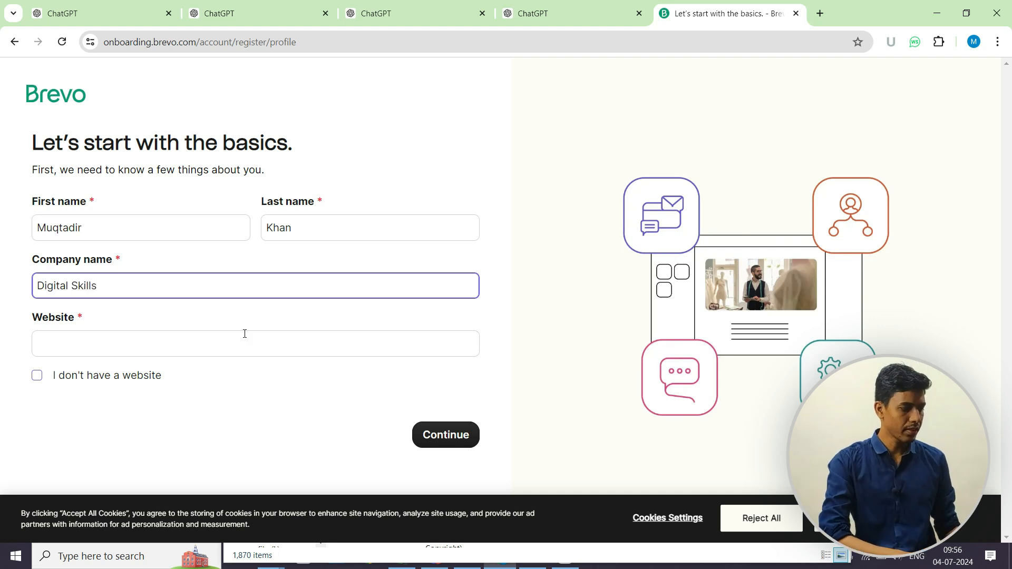
{"action": "left_click", "coordinate": [242, 343]}
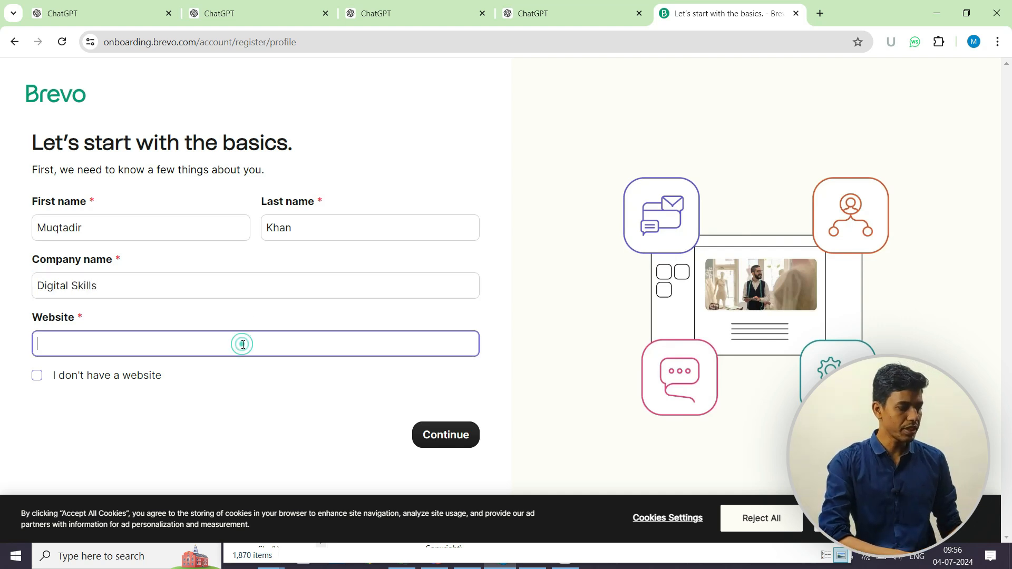
{"action": "left_click", "coordinate": [821, 4]}
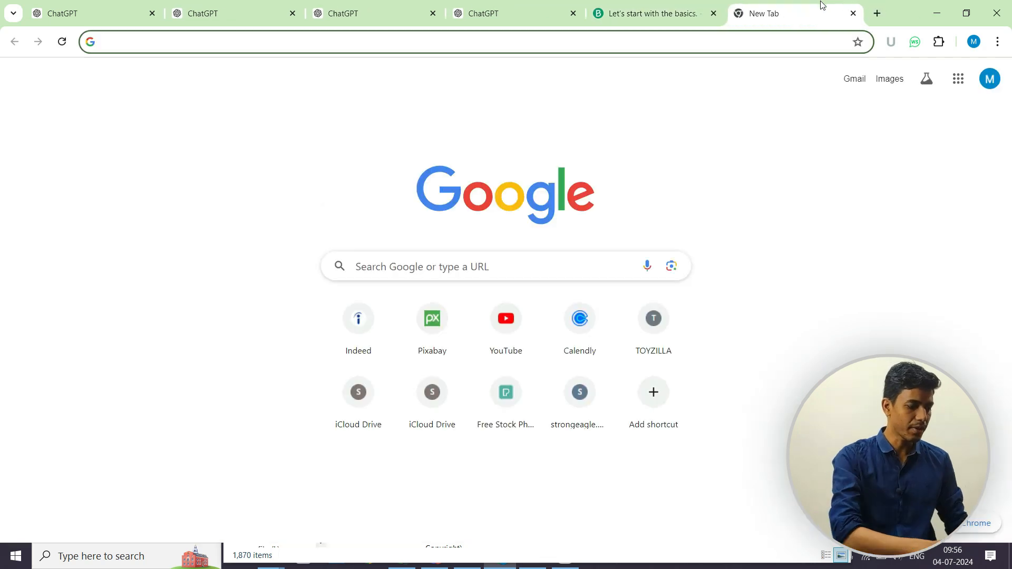
{"action": "type", "text": "instagram.com/digitalbhaijan/"}
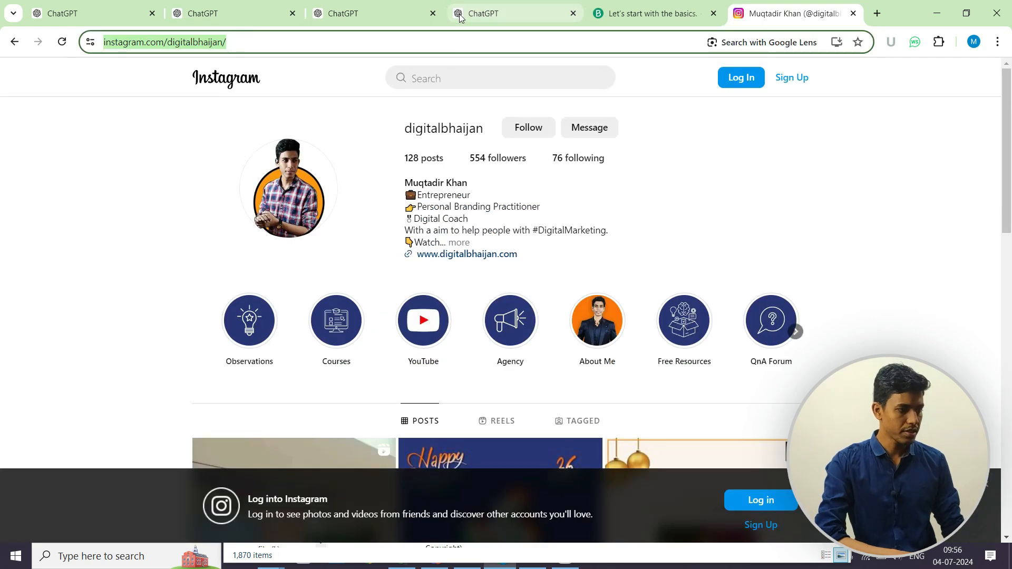
{"action": "left_click", "coordinate": [601, 12]}
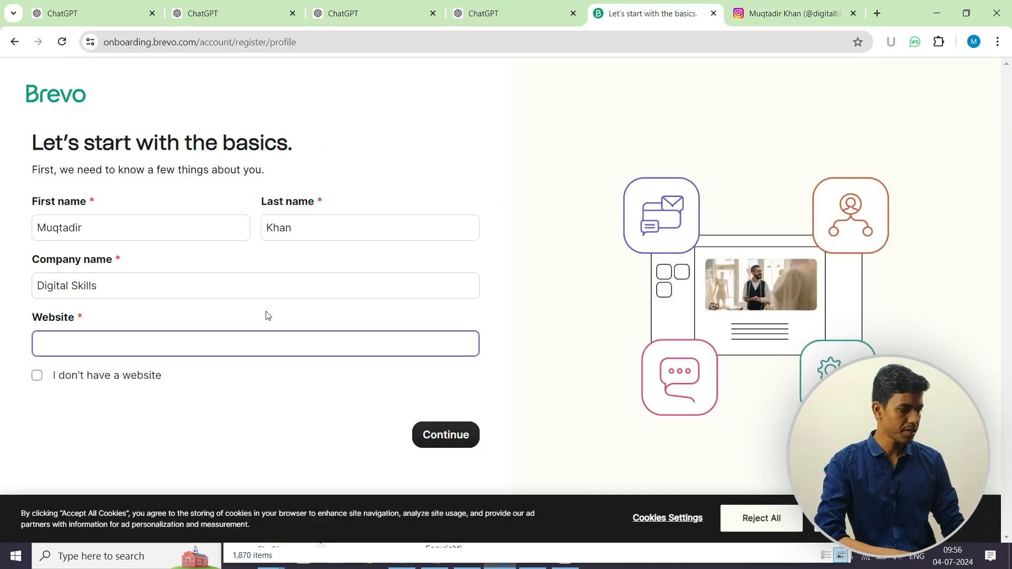
{"action": "left_click", "coordinate": [252, 347]}
{"action": "type", "text": "https://www.instagram.com/digitalbhaijan/"}
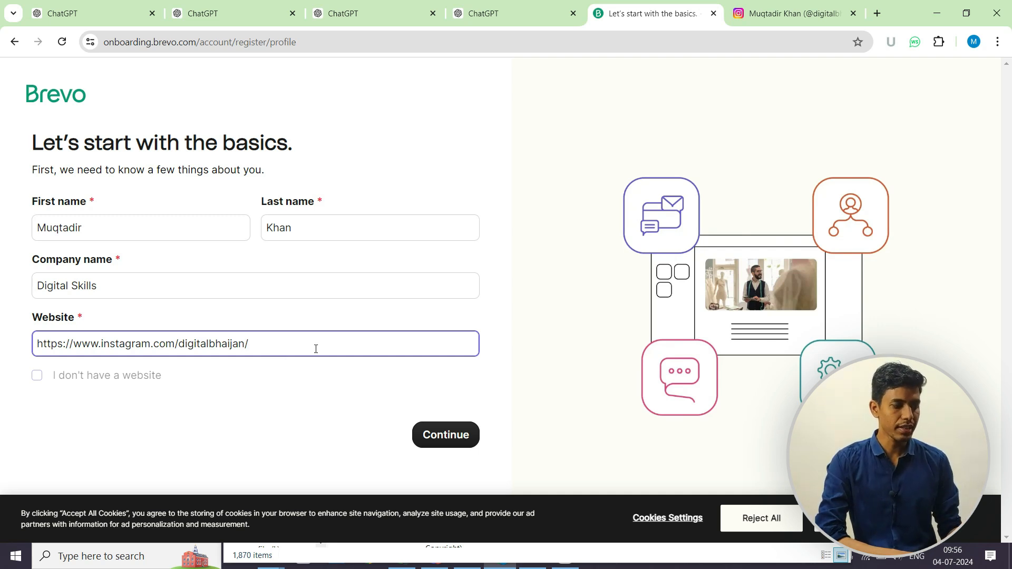
Return to the signup form from a spare tab and finish the company name as MD Developers.
{"action": "left_click", "coordinate": [877, 13]}
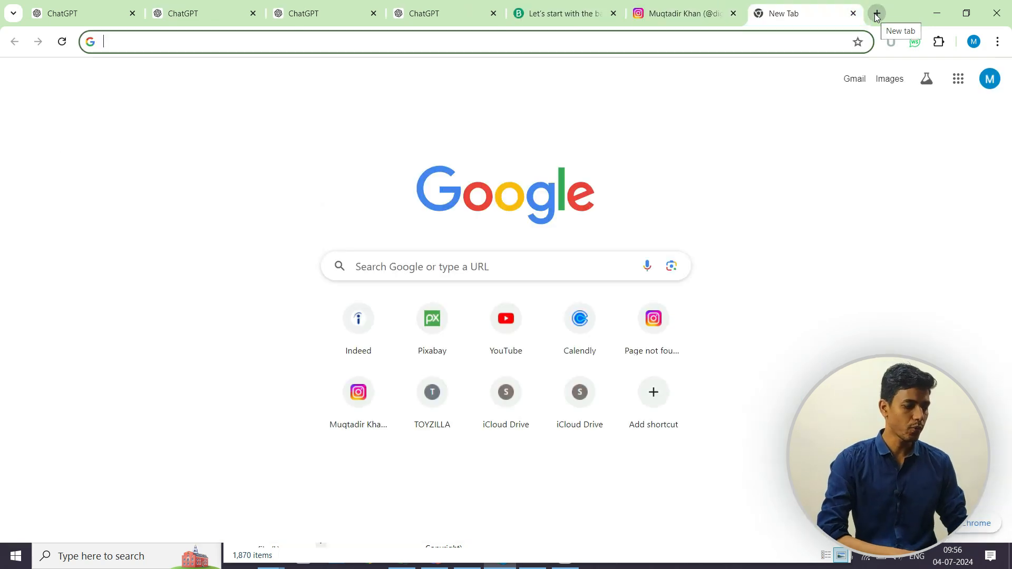
{"action": "type", "text": "ji"}
{"action": "key", "text": "BackSpace"}
{"action": "key", "text": "BackSpace"}
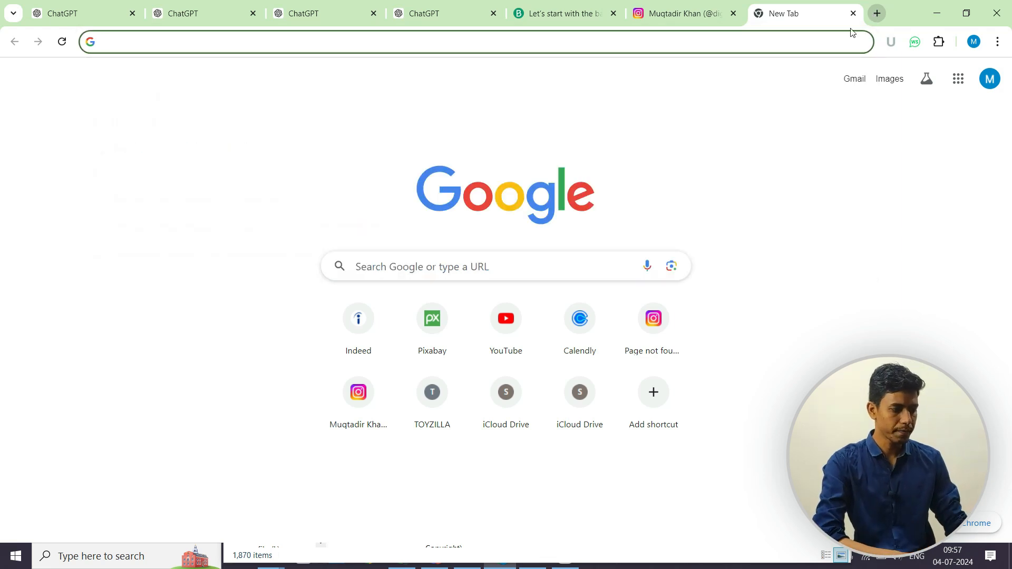
{"action": "key", "text": "ctrl+shift+Tab"}
{"action": "key", "text": "ctrl+shift+Tab"}
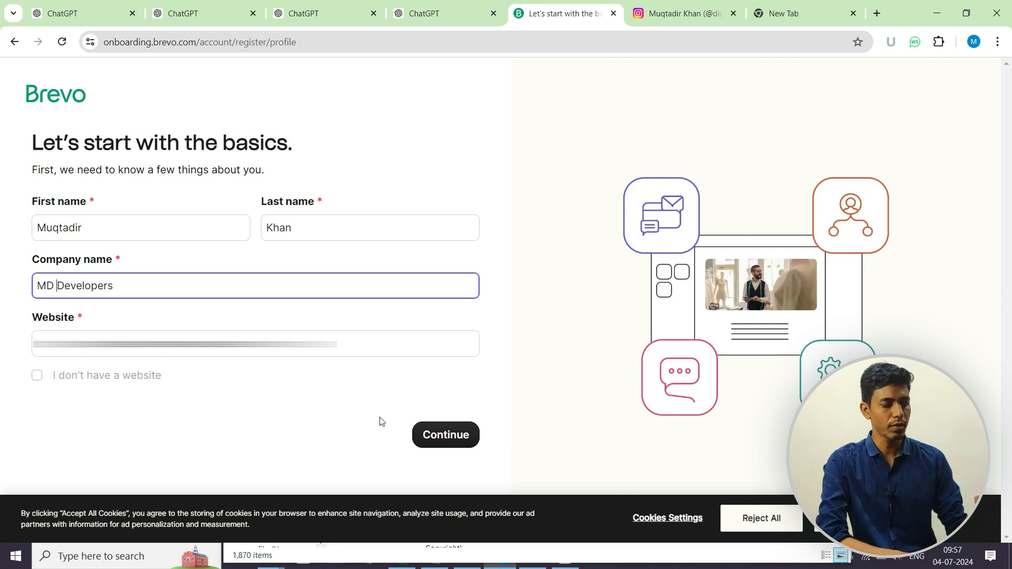
{"action": "left_click", "coordinate": [400, 376]}
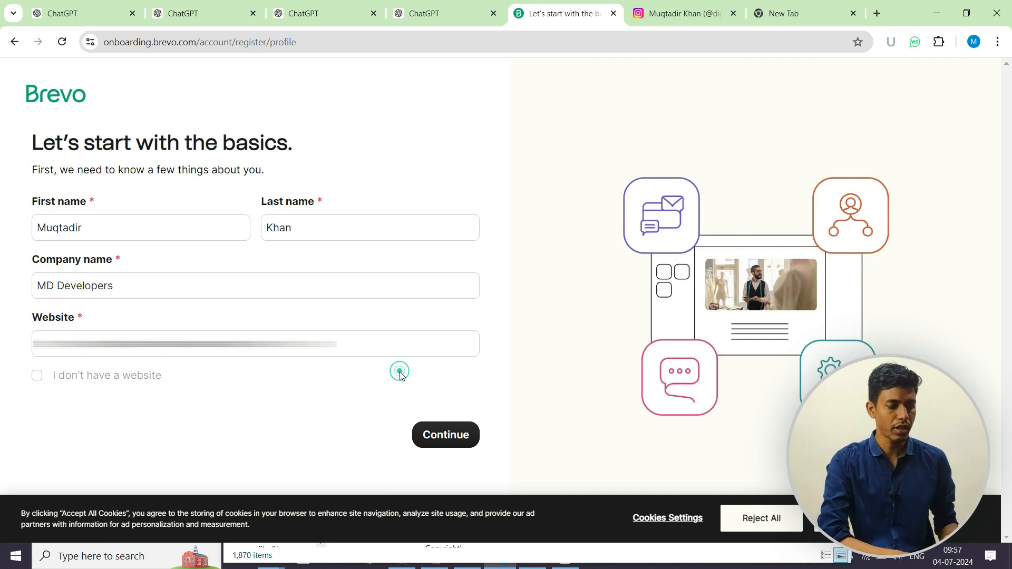
Submit the basics, fill in the company address, and continue to the organization questions.
{"action": "left_click", "coordinate": [456, 434]}
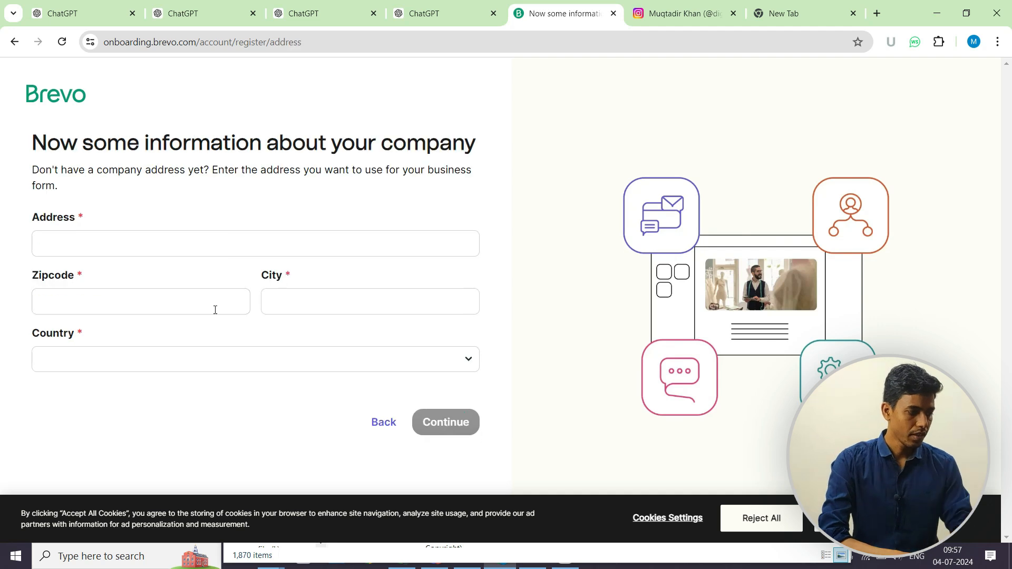
{"action": "left_click", "coordinate": [133, 243]}
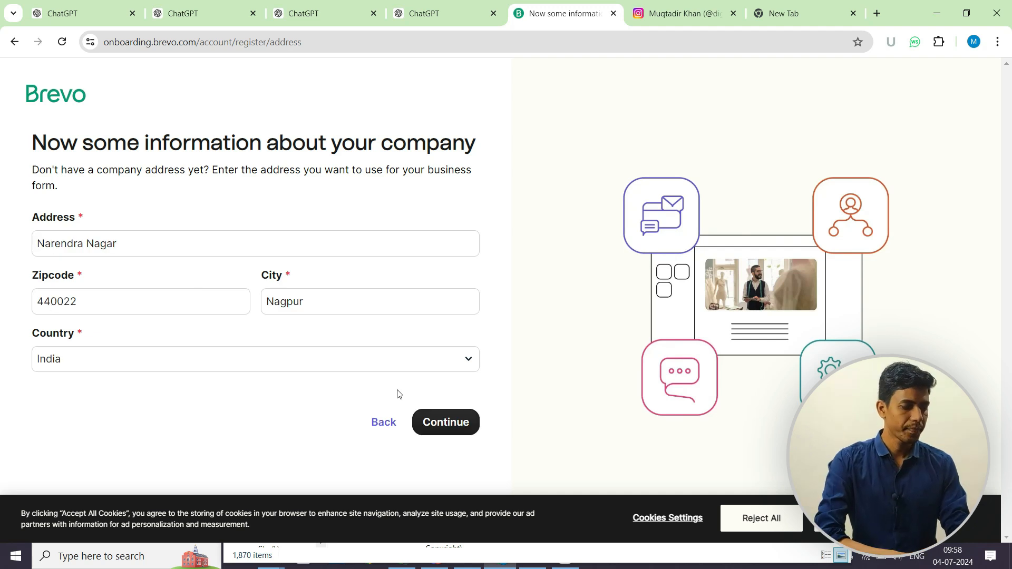
{"action": "left_click", "coordinate": [444, 427]}
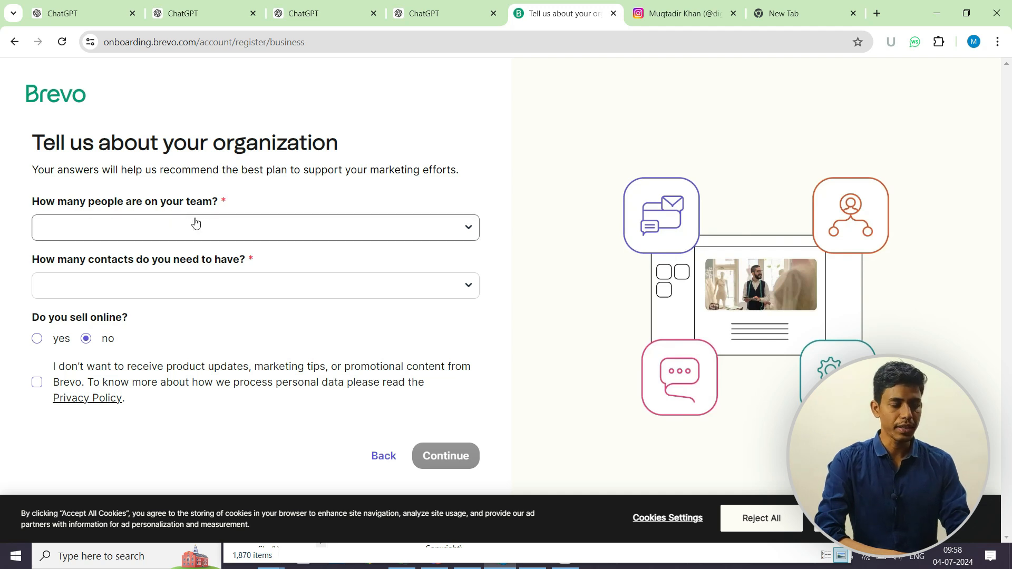
Choose 2-10 employees and 1,500-100,000 contacts, no online sales, and opt out of promotional emails.
{"action": "left_click", "coordinate": [228, 233]}
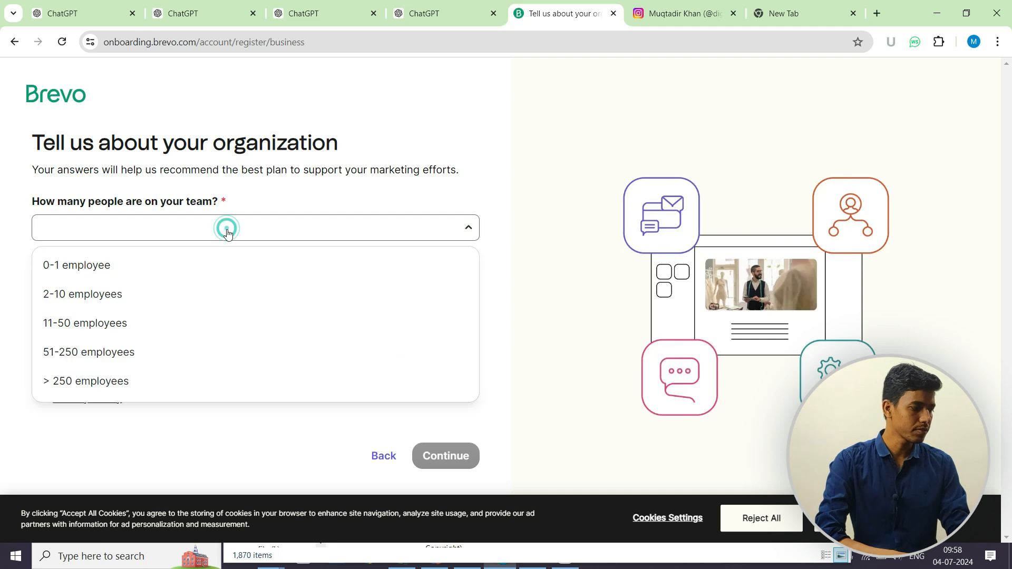
{"action": "left_click", "coordinate": [153, 292]}
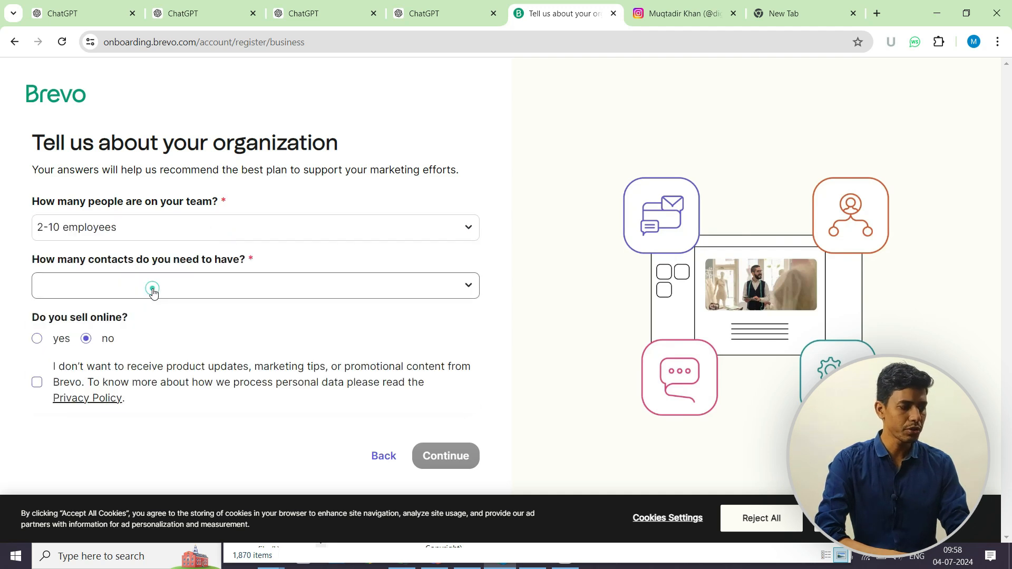
{"action": "left_click", "coordinate": [322, 292]}
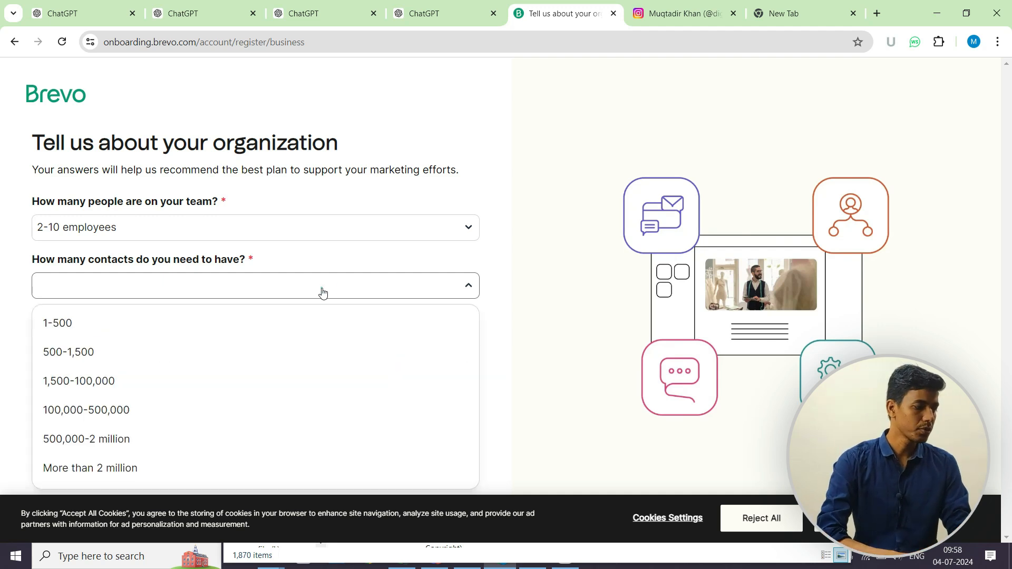
{"action": "left_click", "coordinate": [107, 386]}
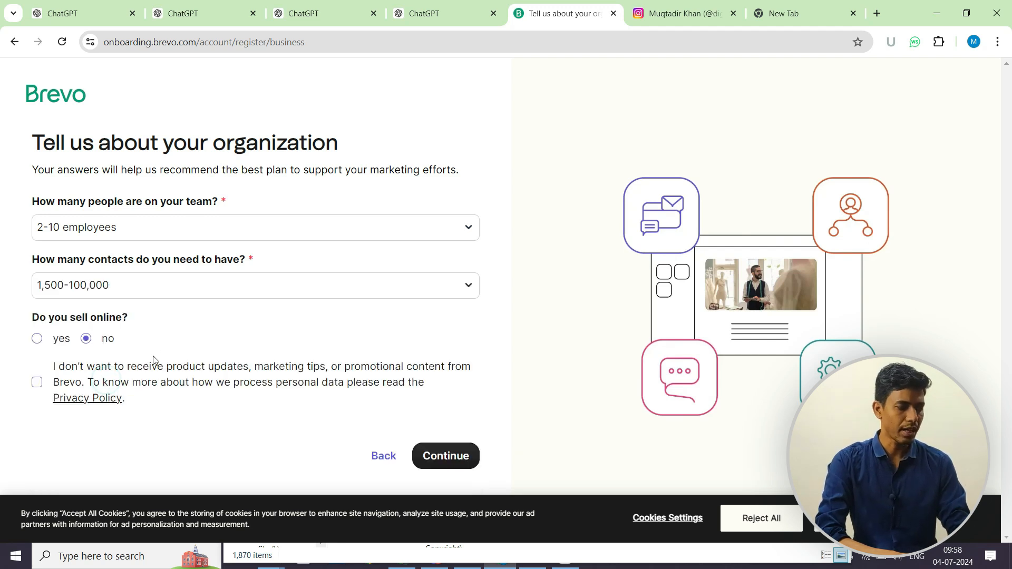
{"action": "left_click", "coordinate": [224, 294]}
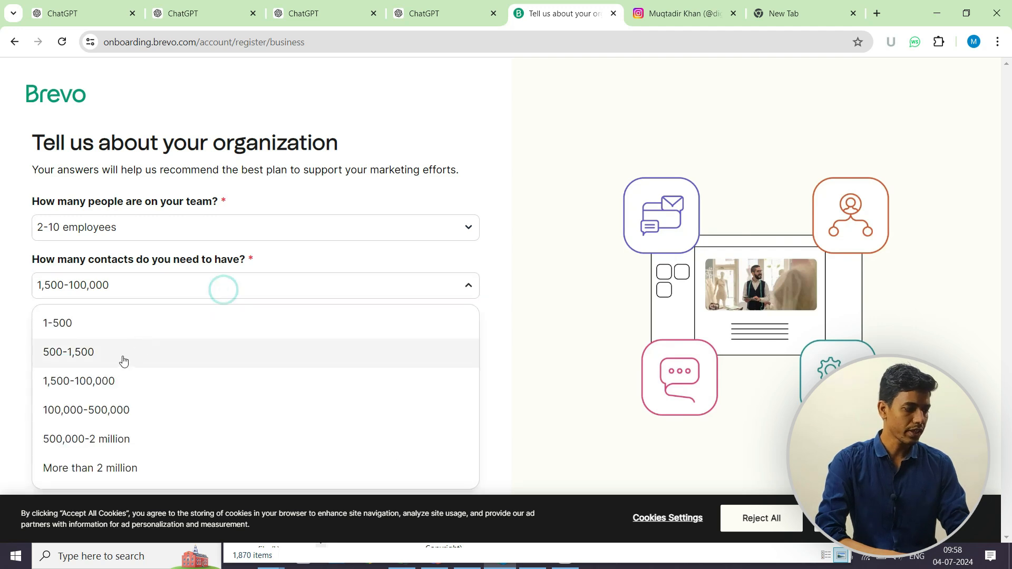
{"action": "left_click", "coordinate": [106, 380]}
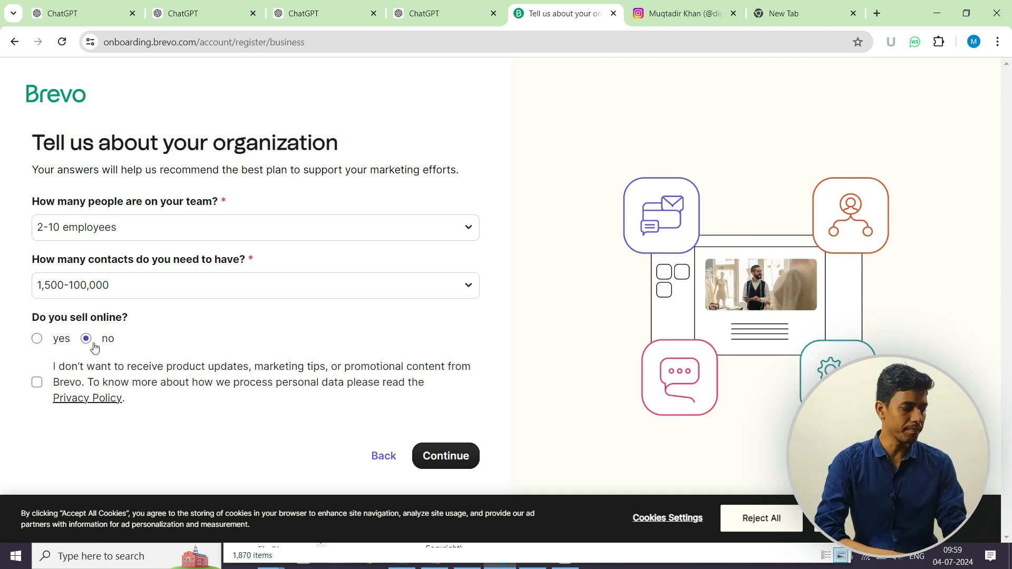
{"action": "left_click", "coordinate": [35, 385]}
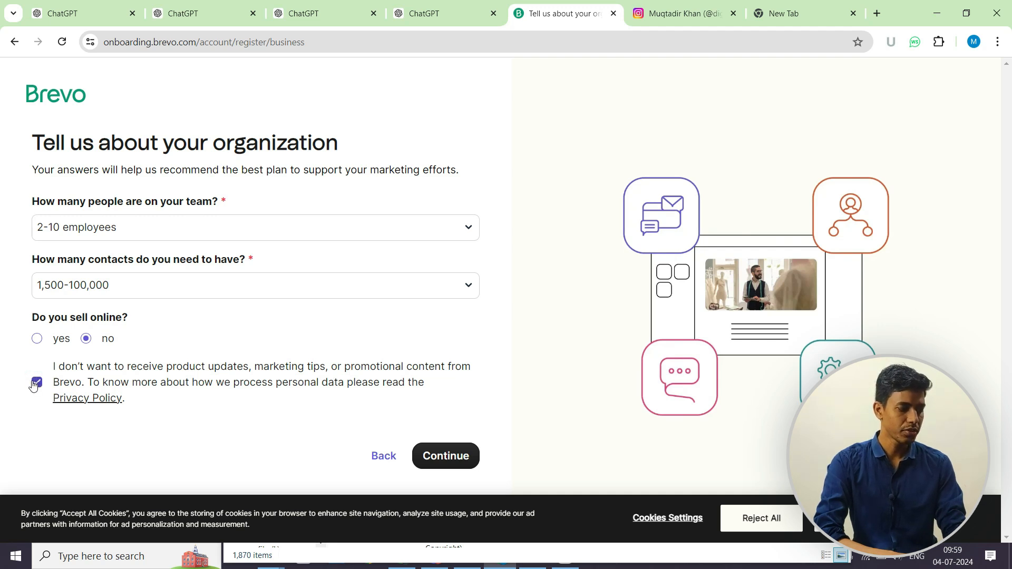
Enter the account's phone number and verify it with the texted code to reach plan selection.
{"action": "left_click", "coordinate": [443, 461]}
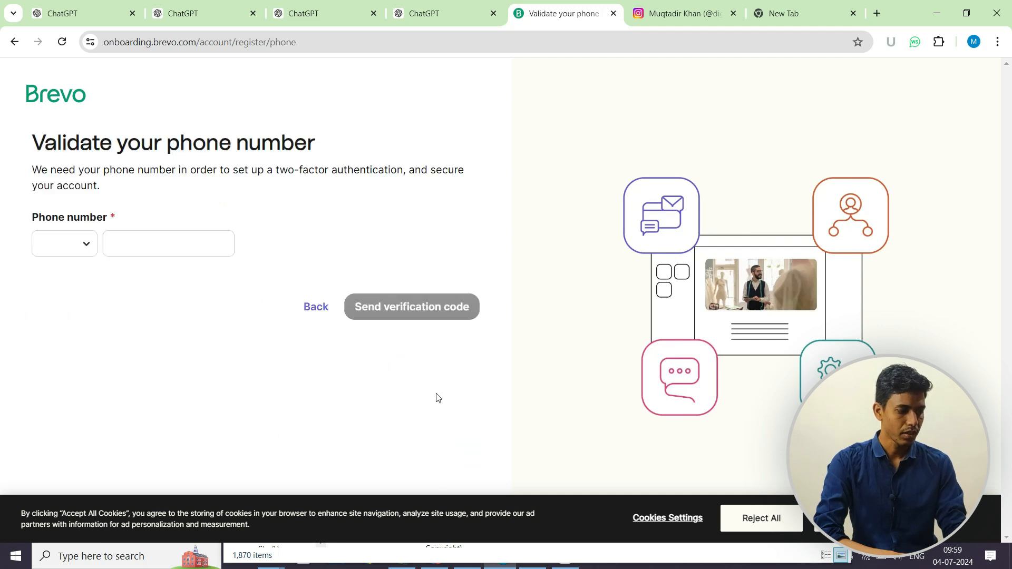
{"action": "left_click", "coordinate": [147, 250]}
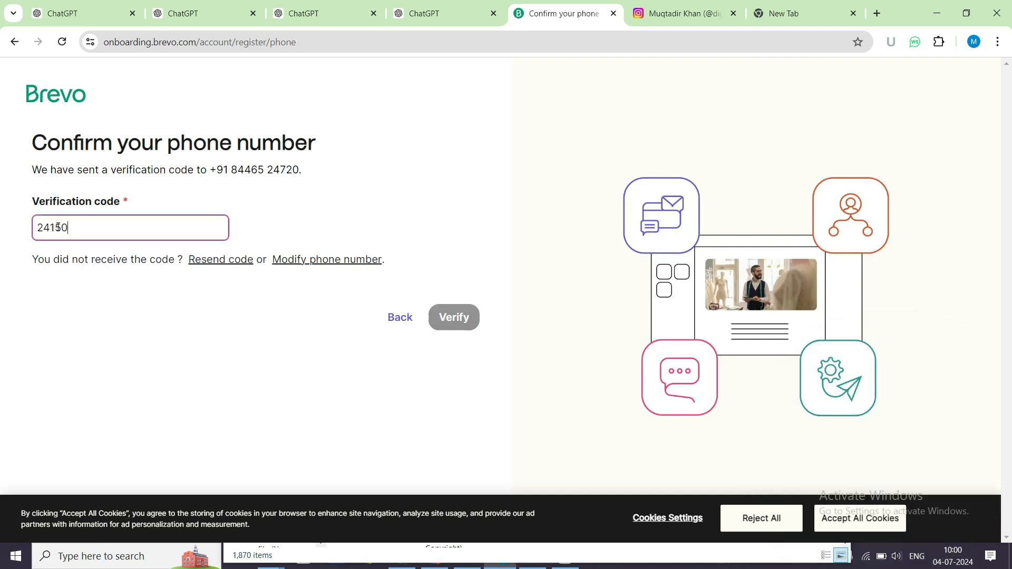
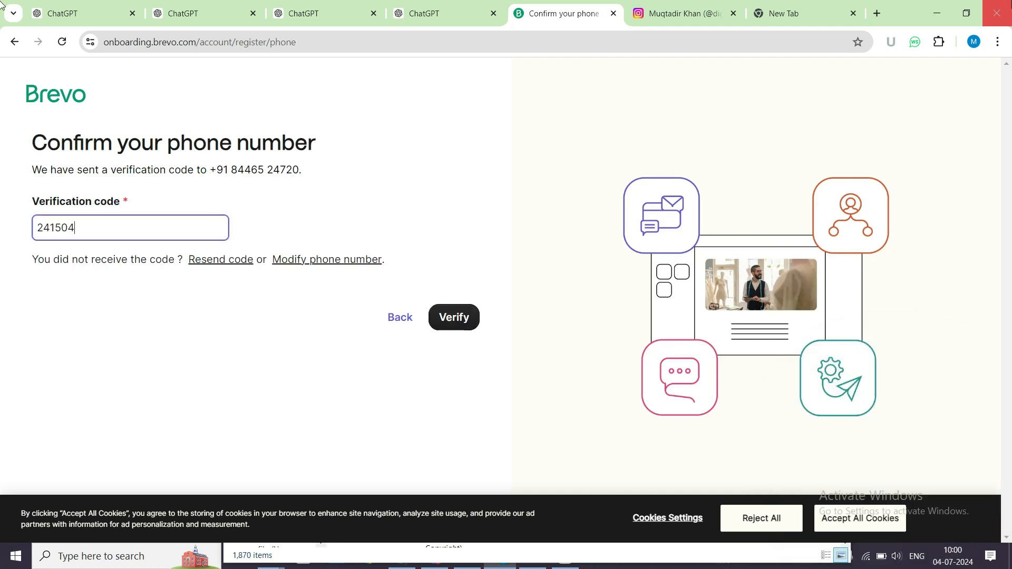
{"action": "left_click", "coordinate": [434, 318]}
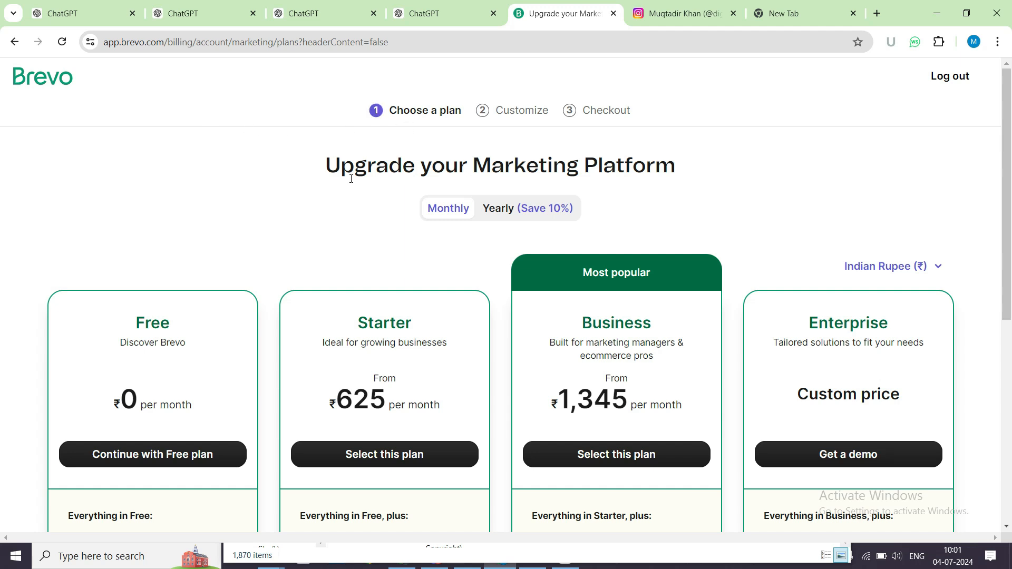
Compare the pricing plans, noting the Free plan's 300 emails per day, and continue on Free.
{"action": "scroll", "coordinate": [168, 324], "scroll_direction": "down", "scroll_amount": 1}
{"action": "scroll", "coordinate": [152, 316], "scroll_direction": "up", "scroll_amount": 1}
{"action": "scroll", "coordinate": [149, 322], "scroll_direction": "down", "scroll_amount": 3}
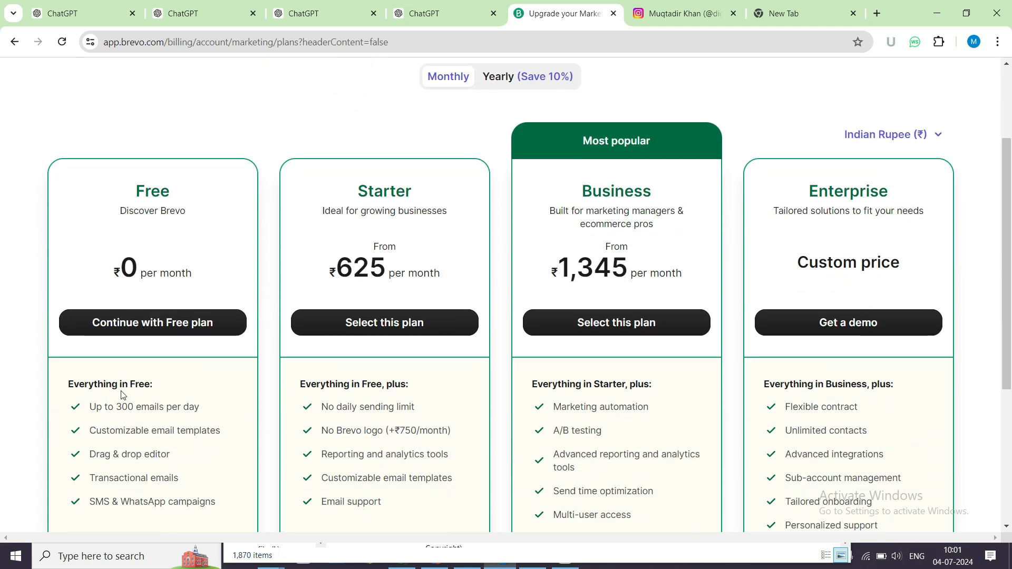
{"action": "left_click_drag", "start_coordinate": [117, 407], "coordinate": [150, 411]}
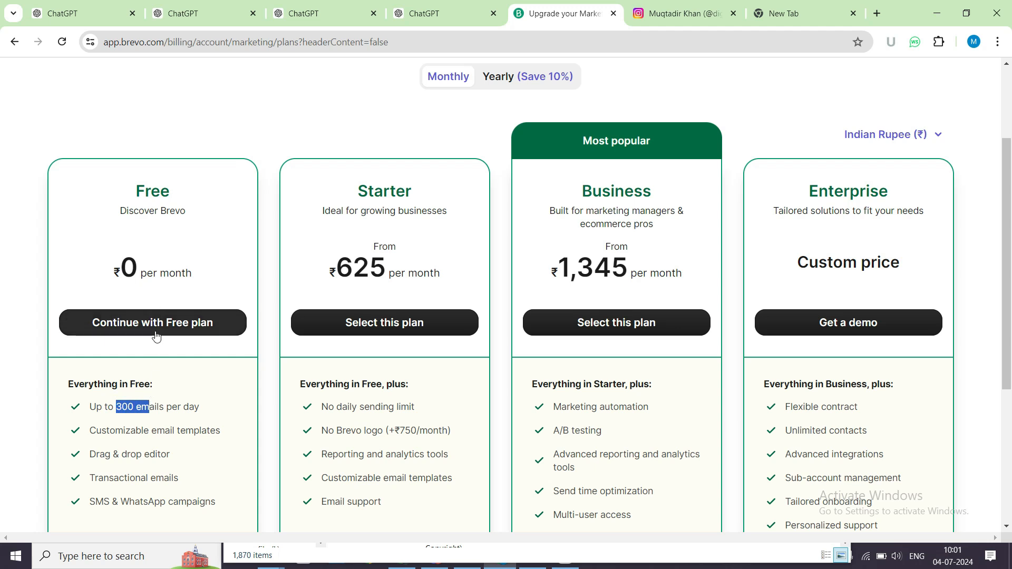
{"action": "left_click", "coordinate": [25, 313]}
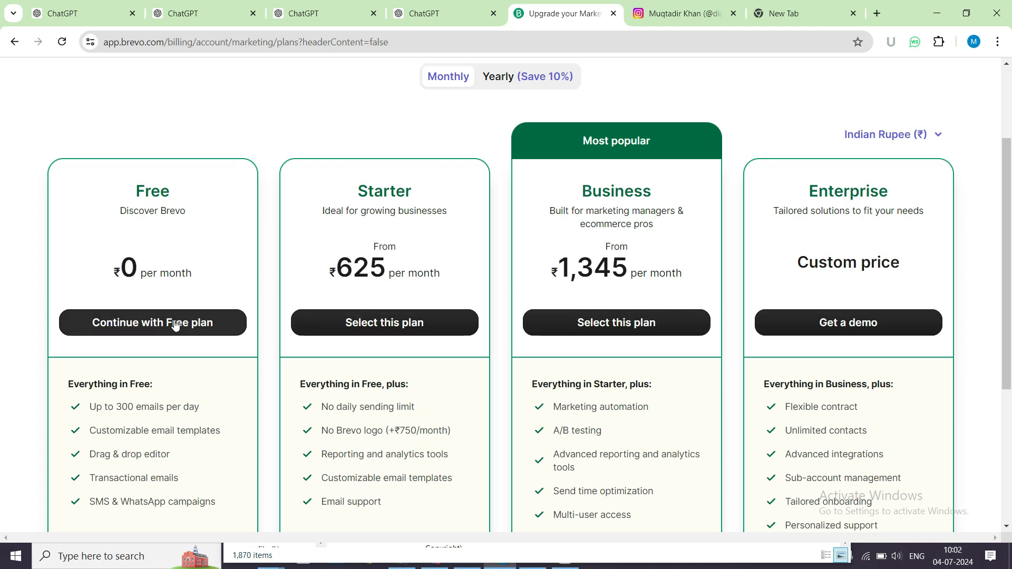
{"action": "left_click", "coordinate": [150, 323]}
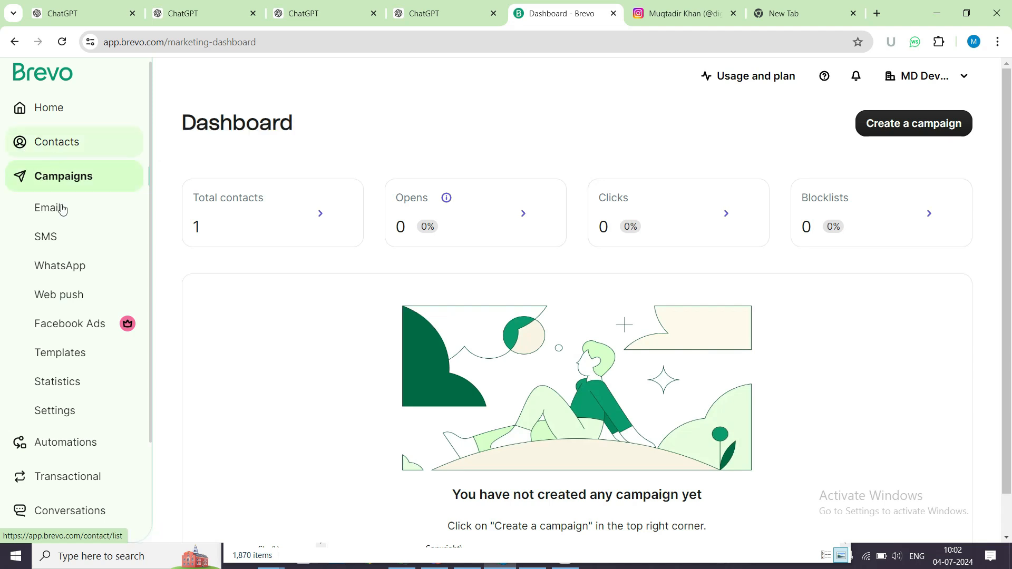
{"action": "key", "text": "alt+Tab"}
{"action": "key", "text": "alt+Tab"}
{"action": "key", "text": "alt+Tab"}
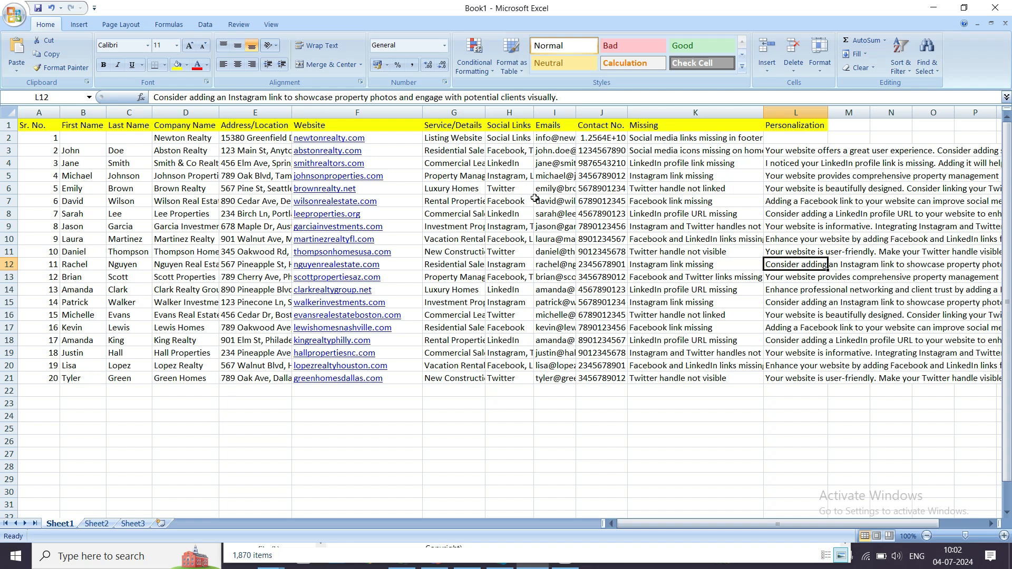
{"action": "left_click_drag", "start_coordinate": [611, 141], "coordinate": [612, 179]}
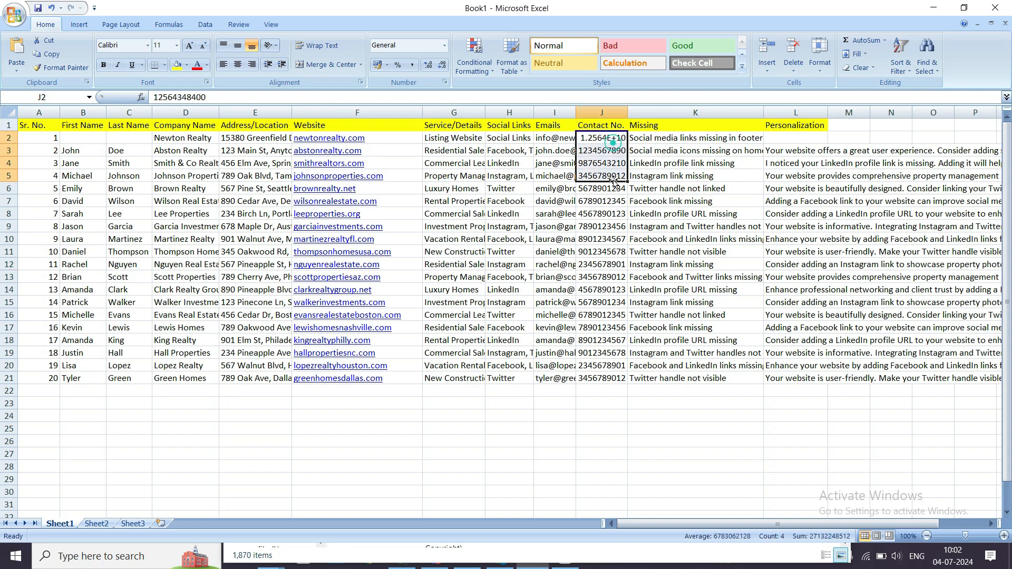
{"action": "left_click_drag", "start_coordinate": [551, 140], "coordinate": [544, 215]}
{"action": "left_click_drag", "start_coordinate": [787, 151], "coordinate": [786, 254]}
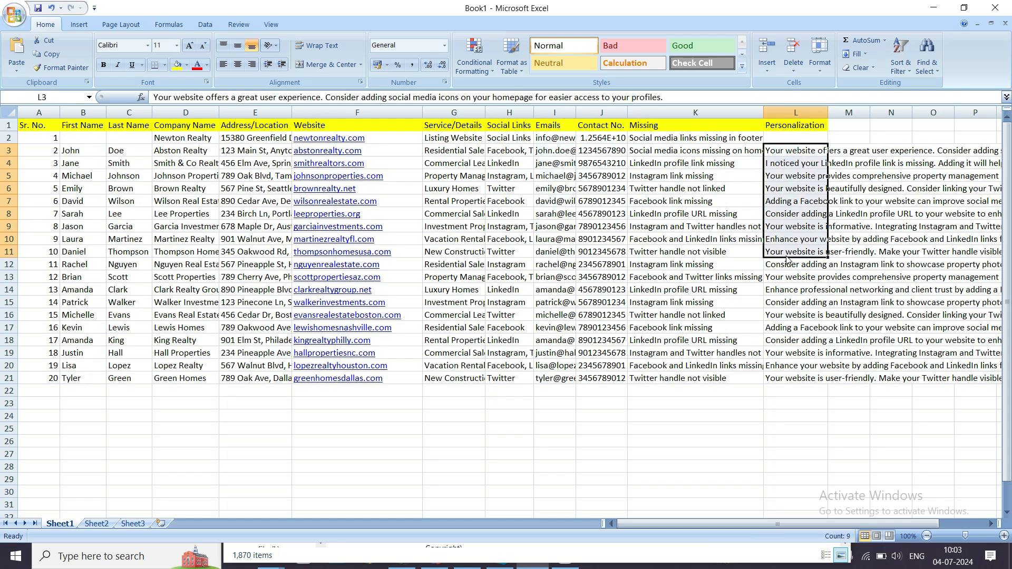
{"action": "left_click", "coordinate": [566, 193]}
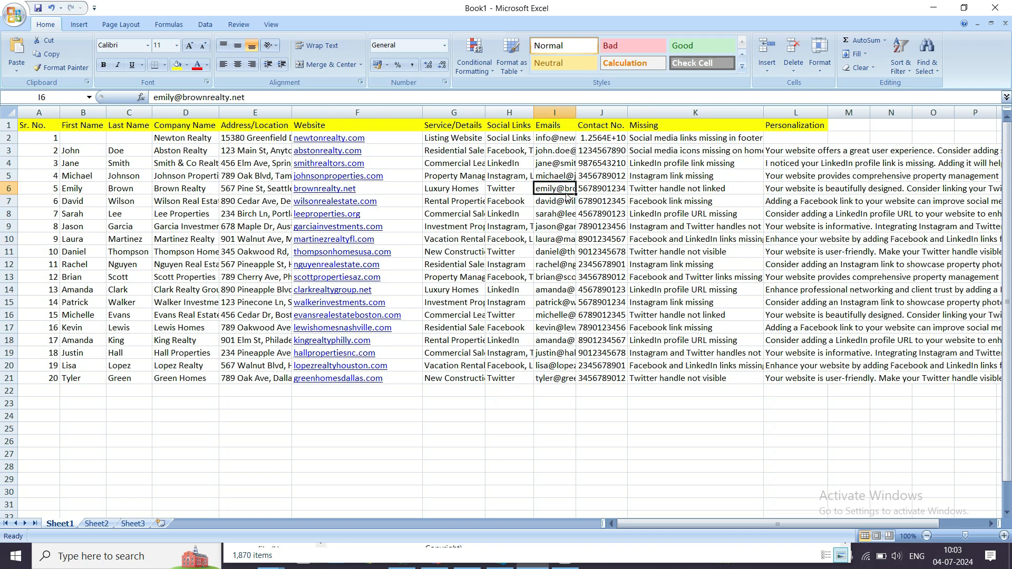
{"action": "key", "text": "alt+Tab"}
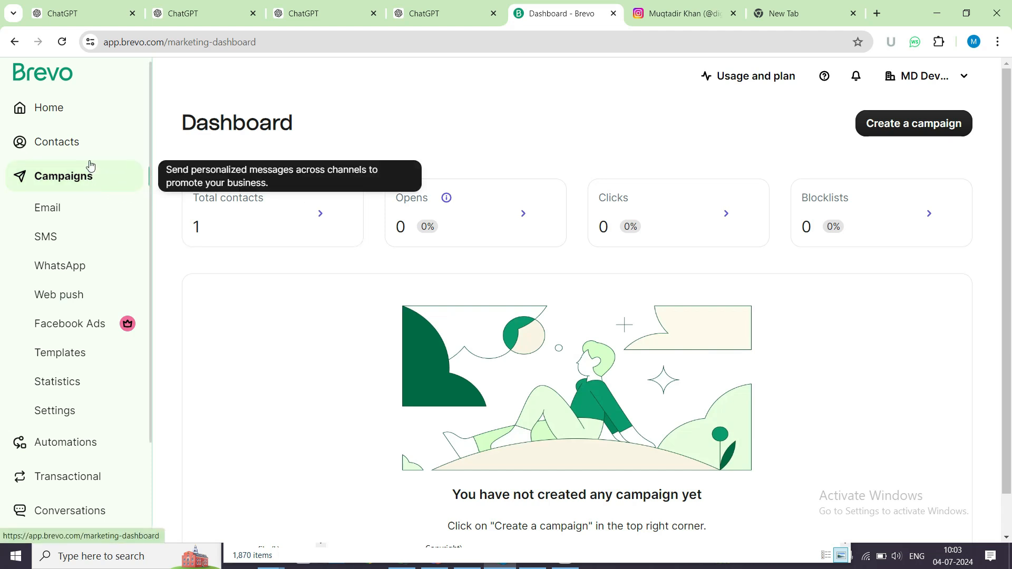
Open Contacts in the sidebar, then open and close the Create a contact panel without saving.
{"action": "left_click", "coordinate": [58, 153]}
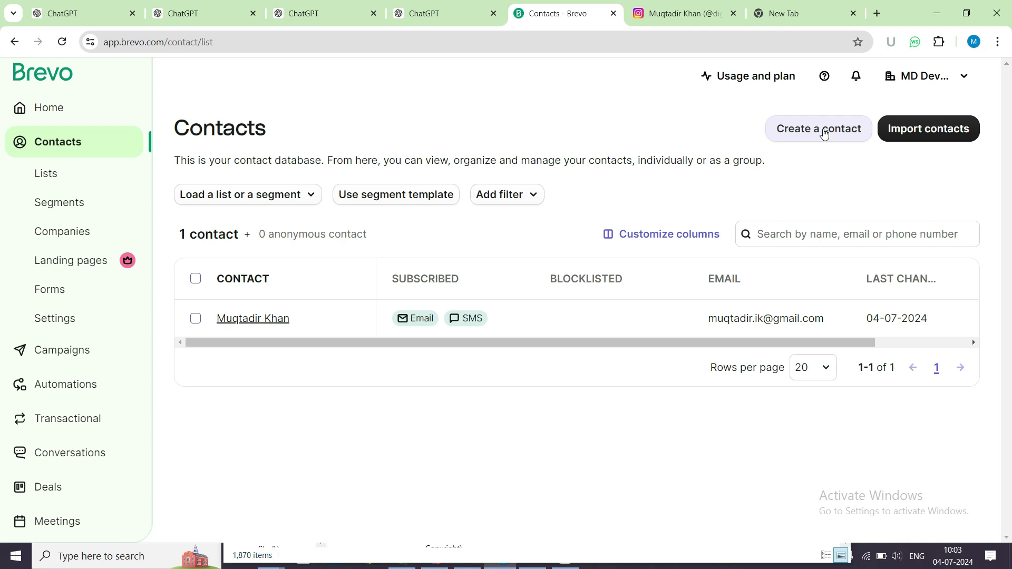
{"action": "left_click", "coordinate": [824, 131]}
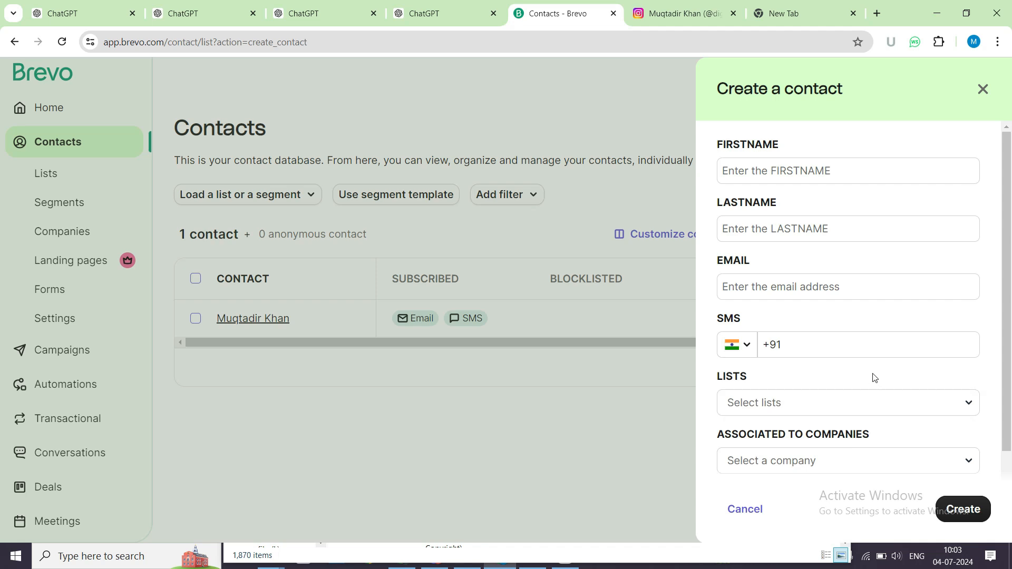
{"action": "left_click", "coordinate": [983, 91]}
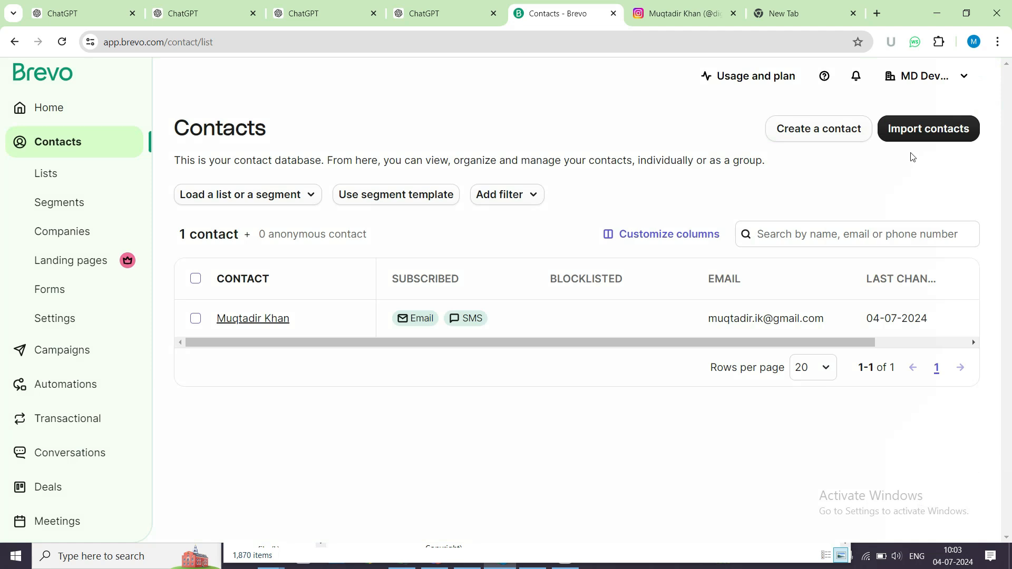
Save the Excel leads sheet to the Desktop as 'lead outreach' in CSV (MS-DOS) format, active sheet only.
{"action": "key", "text": "alt+Tab"}
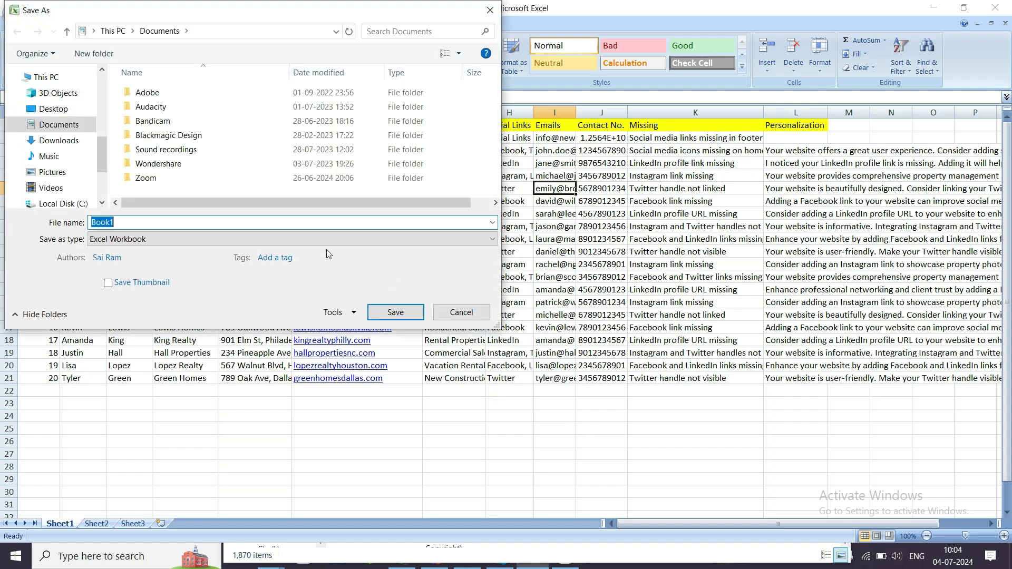
{"action": "left_click", "coordinate": [55, 108]}
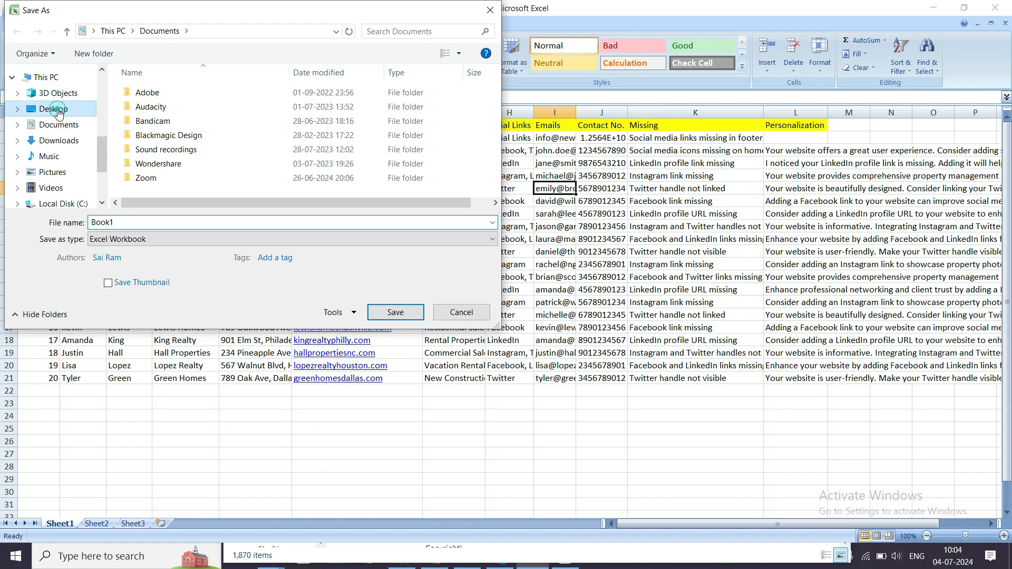
{"action": "left_click", "coordinate": [132, 222]}
{"action": "key", "text": "BackSpace"}
{"action": "type", "text": "lead outreach"}
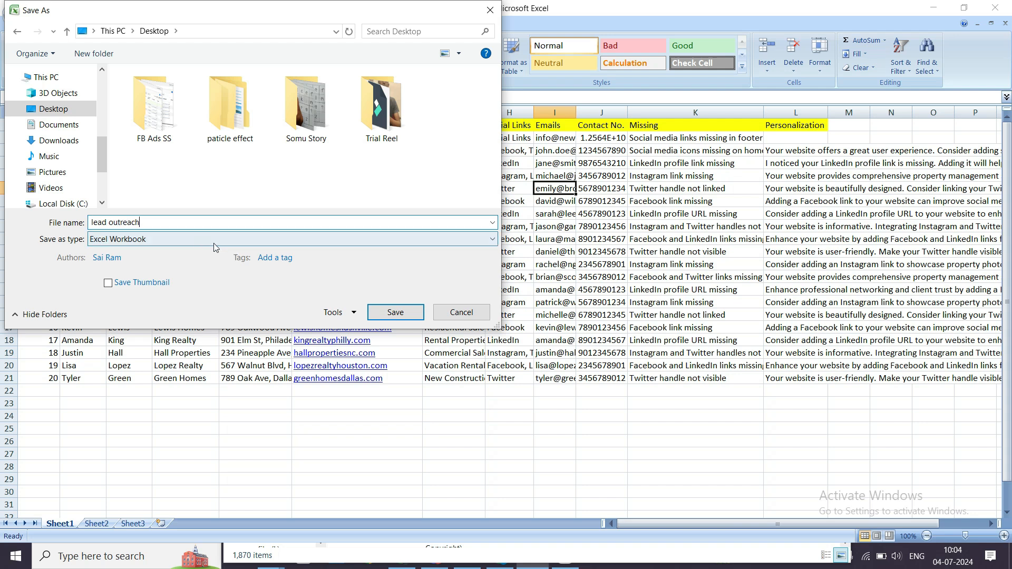
{"action": "left_click", "coordinate": [196, 242]}
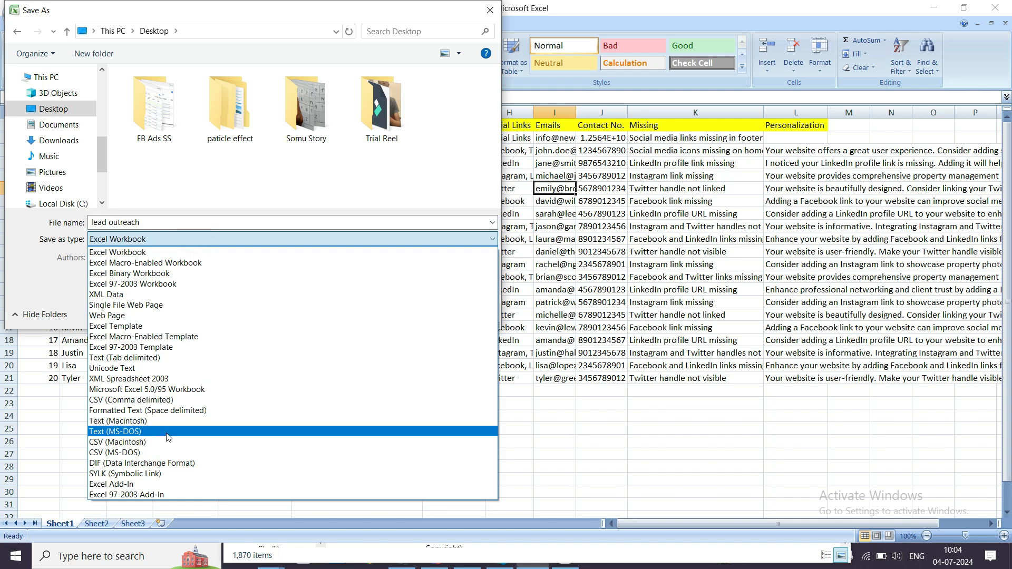
{"action": "left_click", "coordinate": [166, 452]}
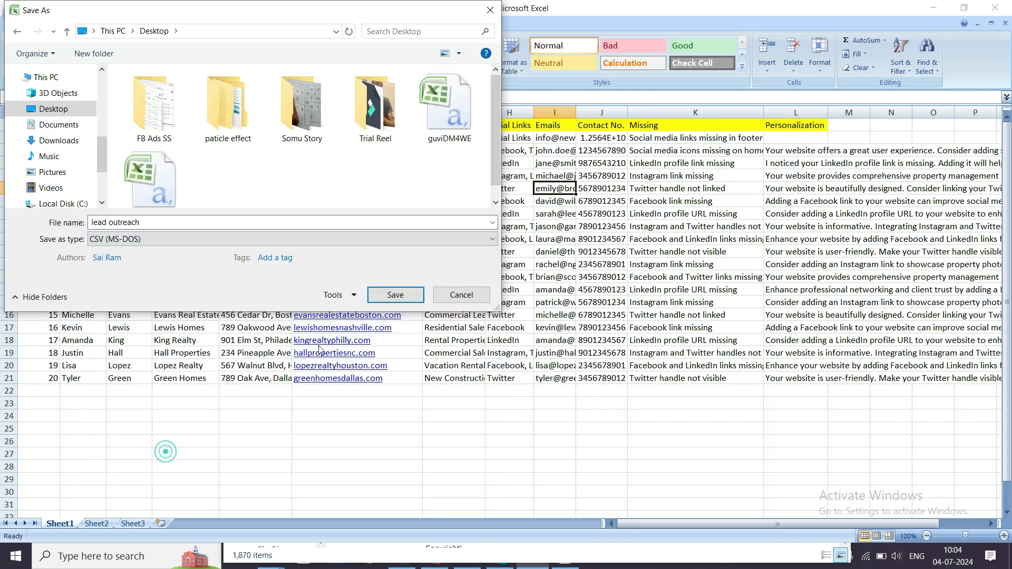
{"action": "left_click", "coordinate": [395, 295]}
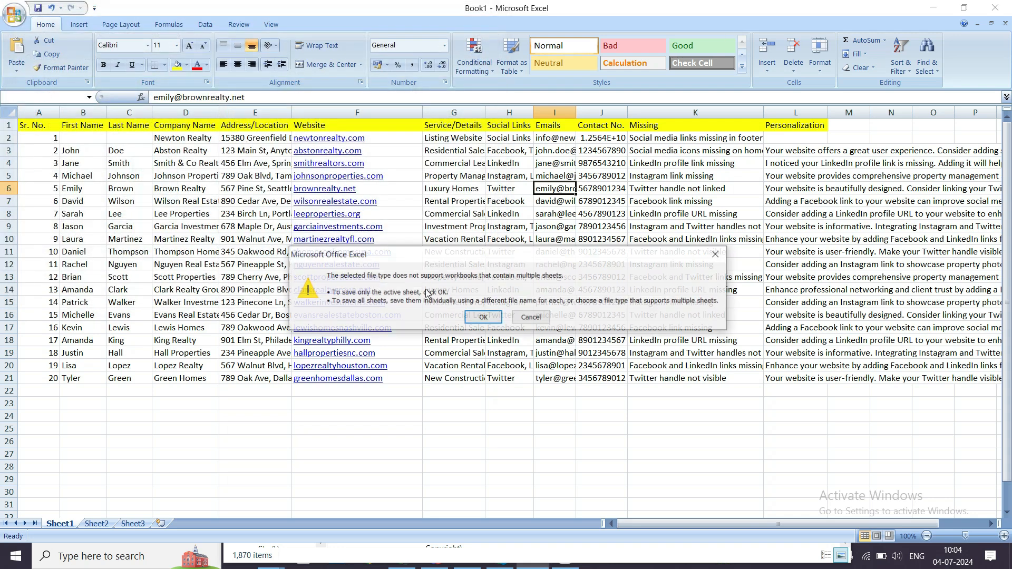
{"action": "left_click", "coordinate": [490, 316]}
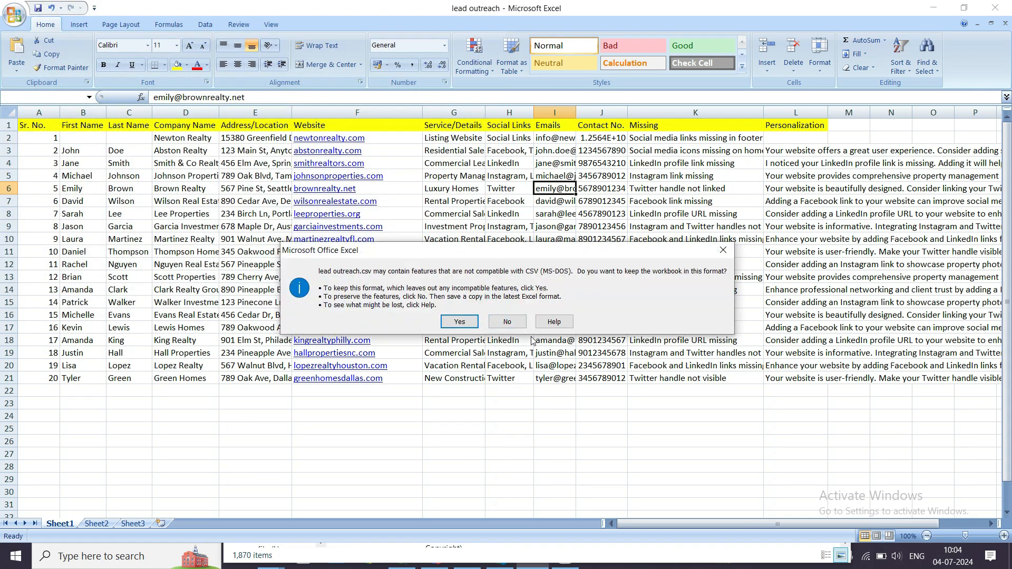
{"action": "left_click", "coordinate": [457, 320]}
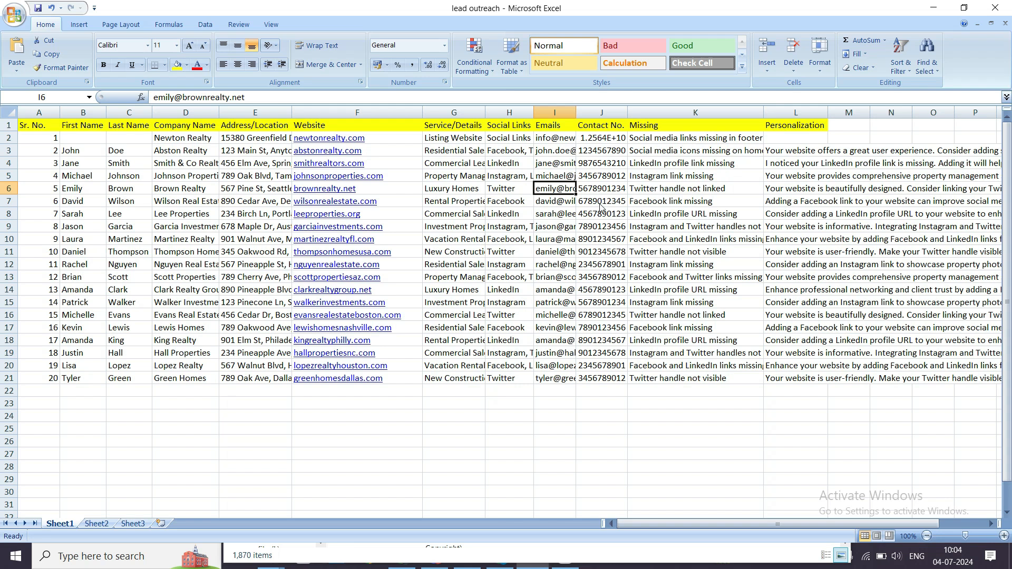
{"action": "key", "text": "alt+Tab"}
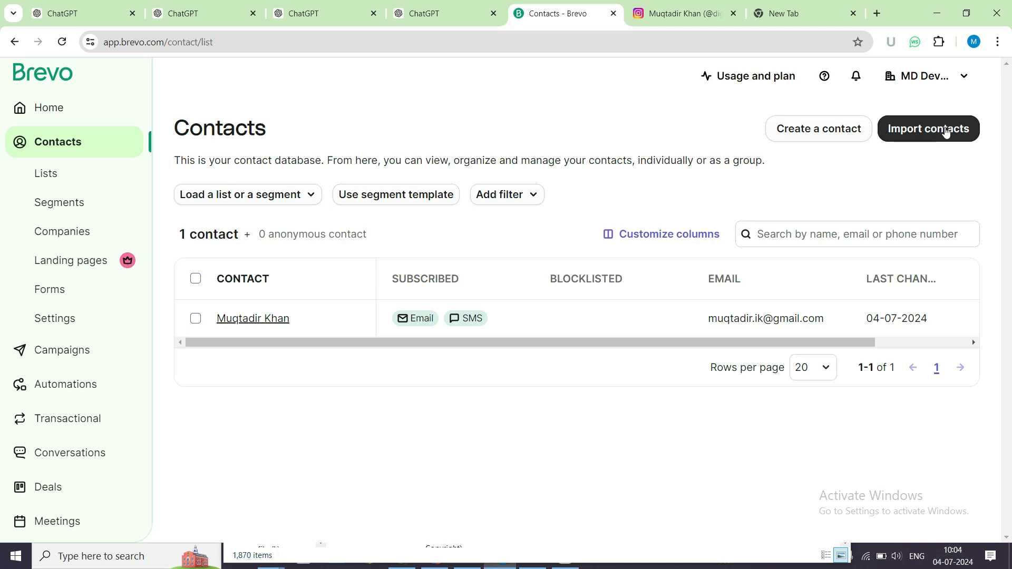
Choose Import contacts on the Contacts page, then the 'Import from a file' option.
{"action": "left_click", "coordinate": [946, 131]}
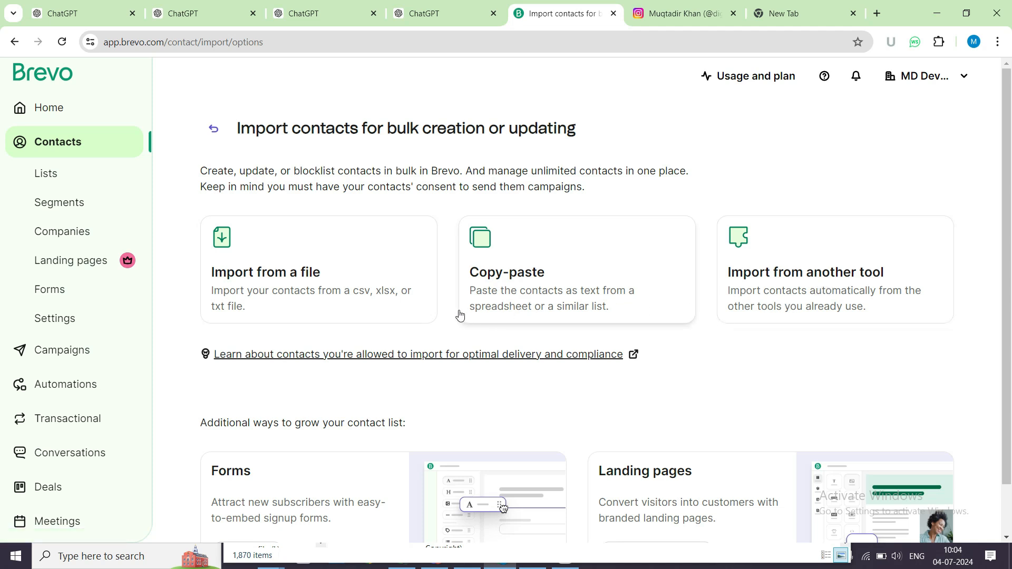
{"action": "left_click", "coordinate": [285, 283]}
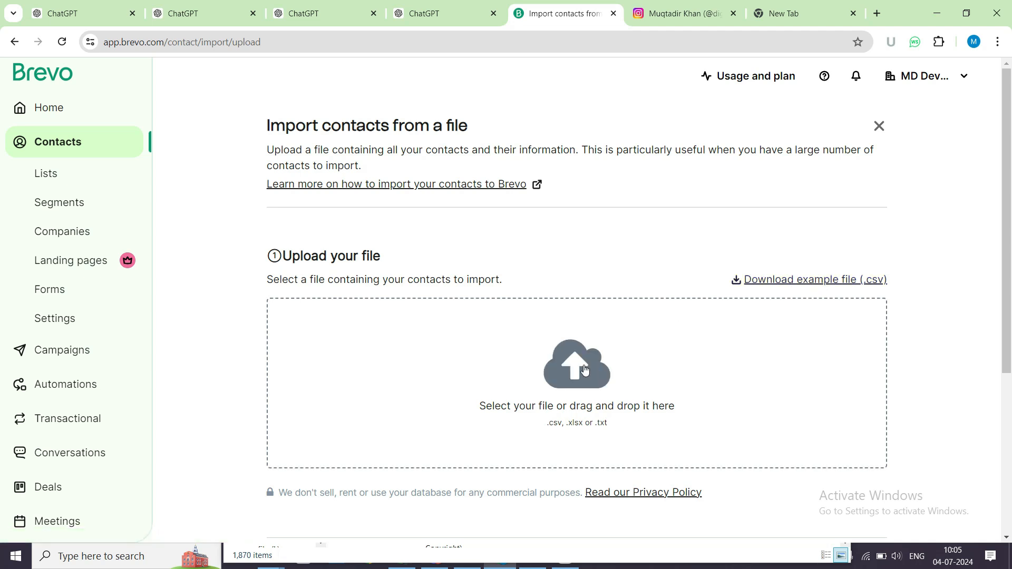
Upload the lead outreach CSV file from the Desktop.
{"action": "left_click", "coordinate": [585, 369]}
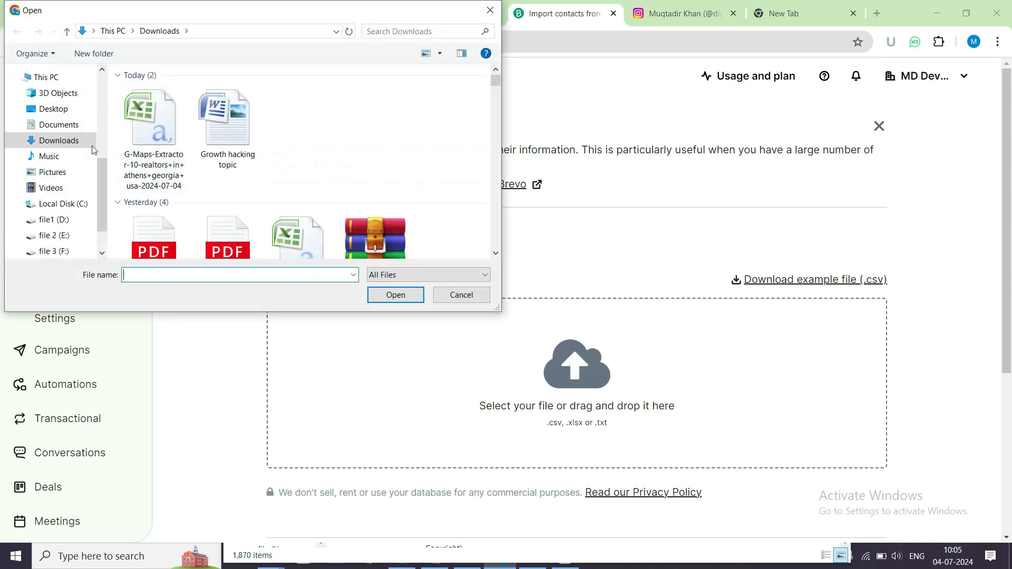
{"action": "left_click", "coordinate": [68, 109]}
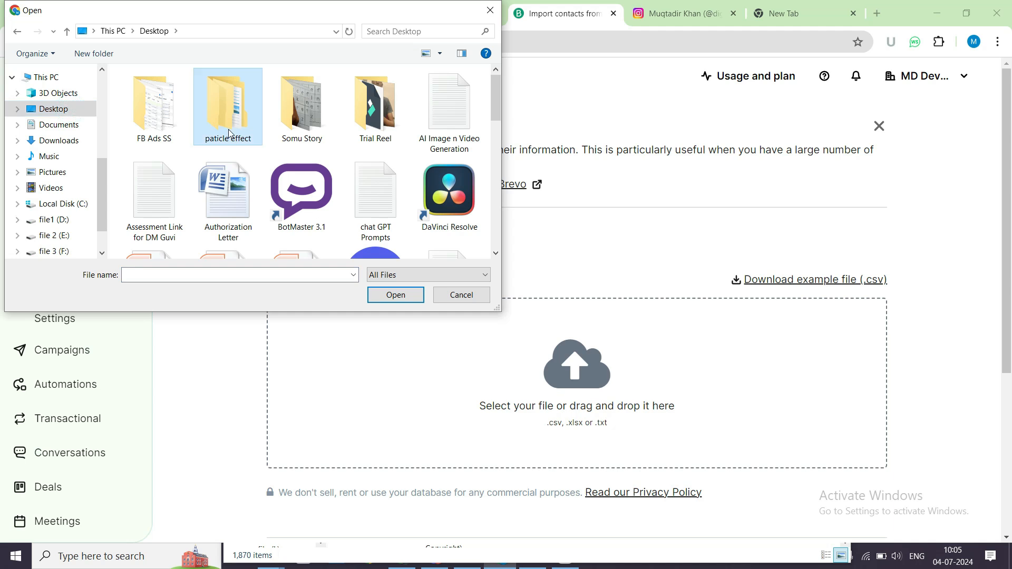
{"action": "scroll", "coordinate": [230, 133], "scroll_direction": "down", "scroll_amount": 5}
{"action": "left_click", "coordinate": [449, 103]}
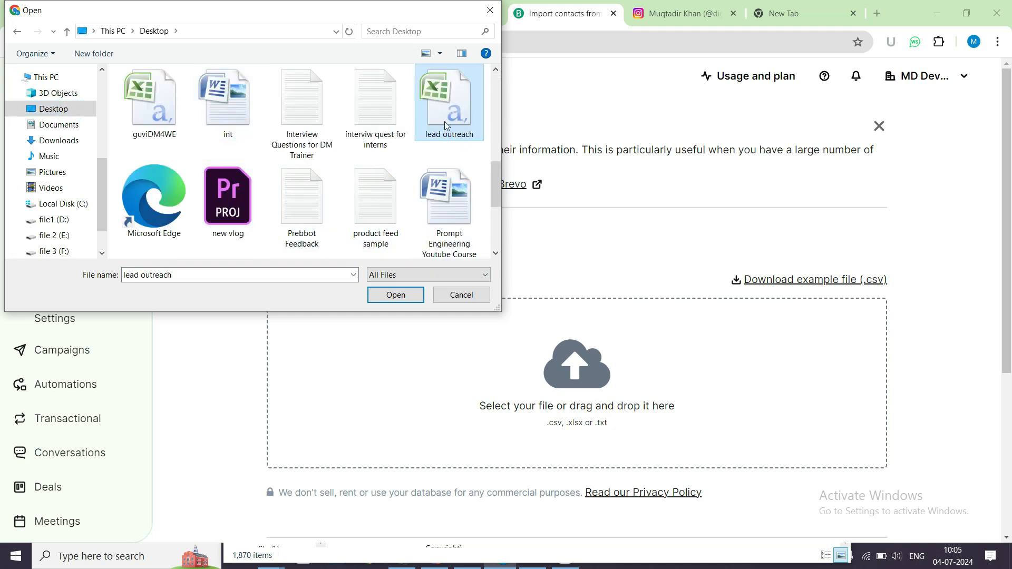
{"action": "left_click", "coordinate": [400, 296]}
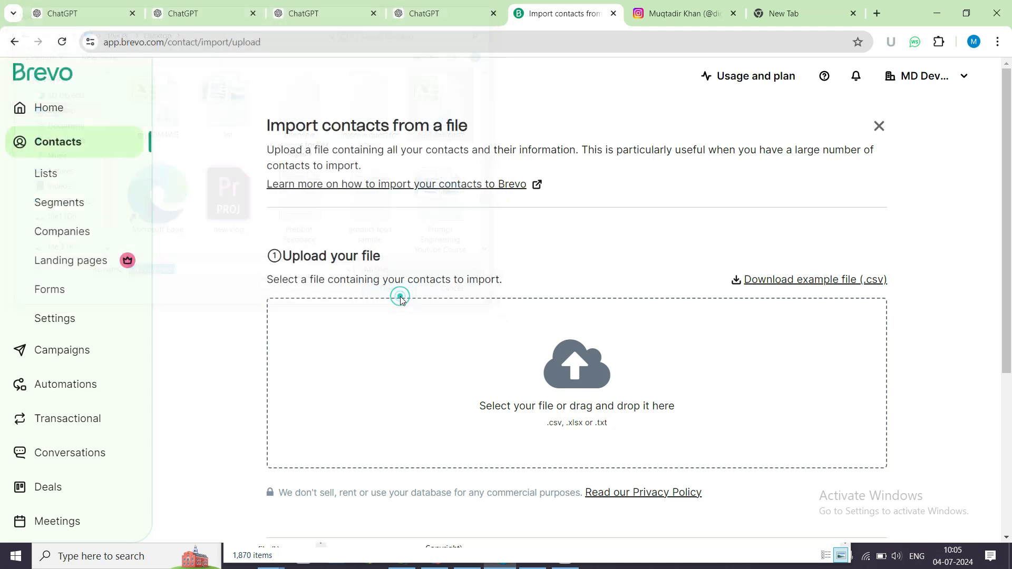
Review the uploaded file's preview rows and confirm the file to proceed to data mapping.
{"action": "scroll", "coordinate": [428, 276], "scroll_direction": "down", "scroll_amount": 1}
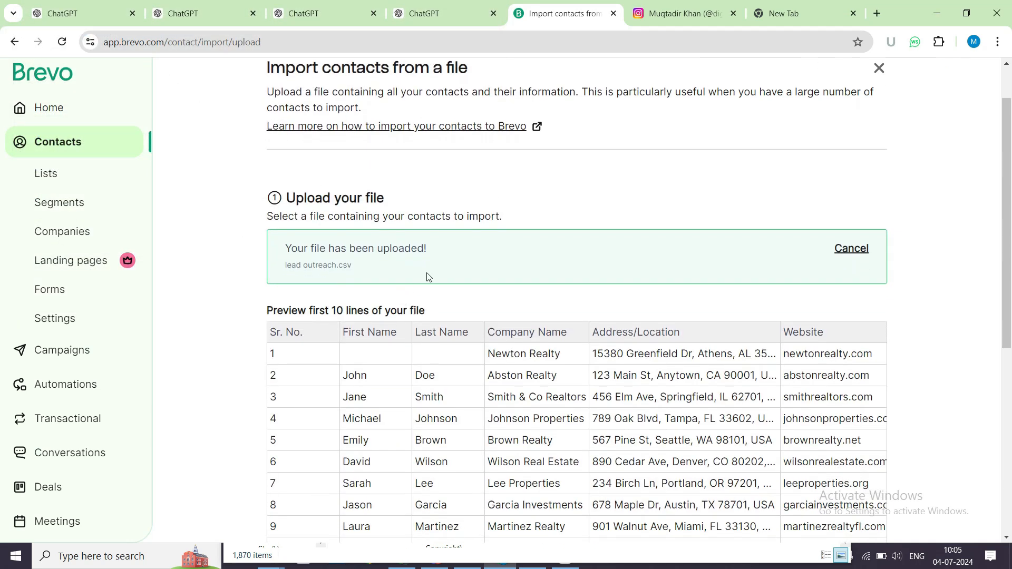
{"action": "scroll", "coordinate": [543, 332], "scroll_direction": "down", "scroll_amount": 6}
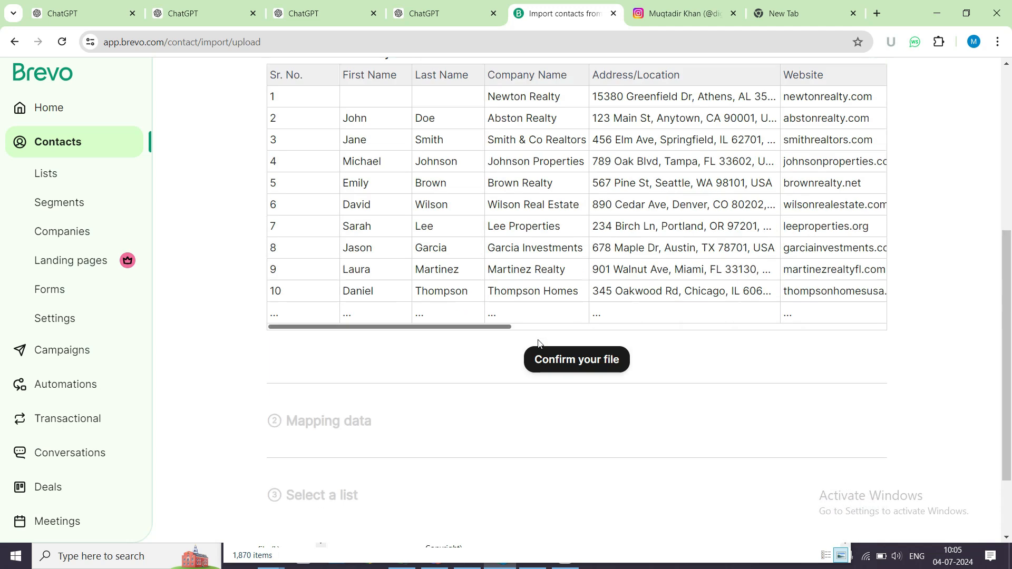
{"action": "scroll", "coordinate": [535, 339], "scroll_direction": "up", "scroll_amount": 4}
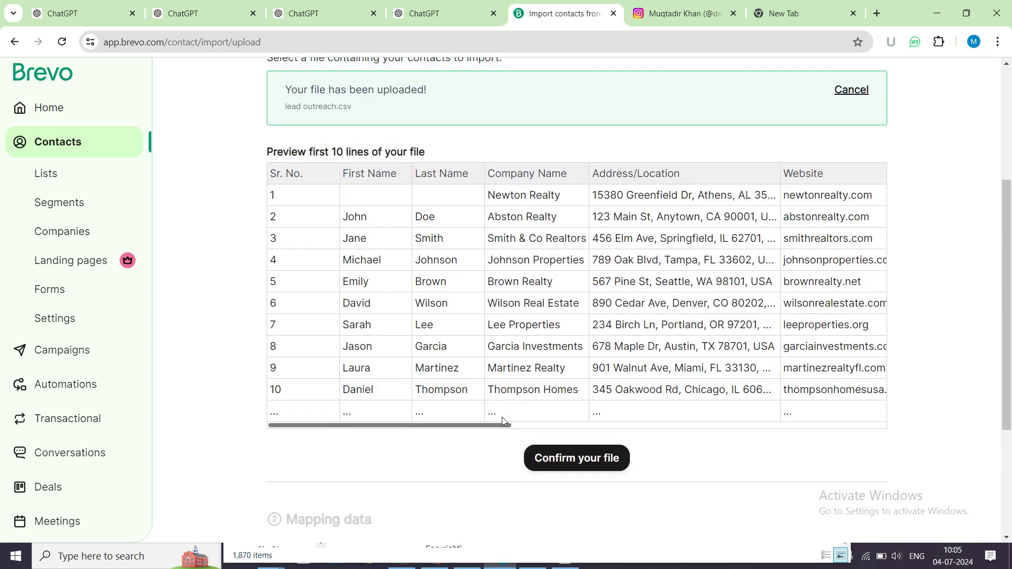
{"action": "left_click_drag", "start_coordinate": [504, 426], "coordinate": [464, 409]}
{"action": "scroll", "coordinate": [429, 260], "scroll_direction": "down", "scroll_amount": 2}
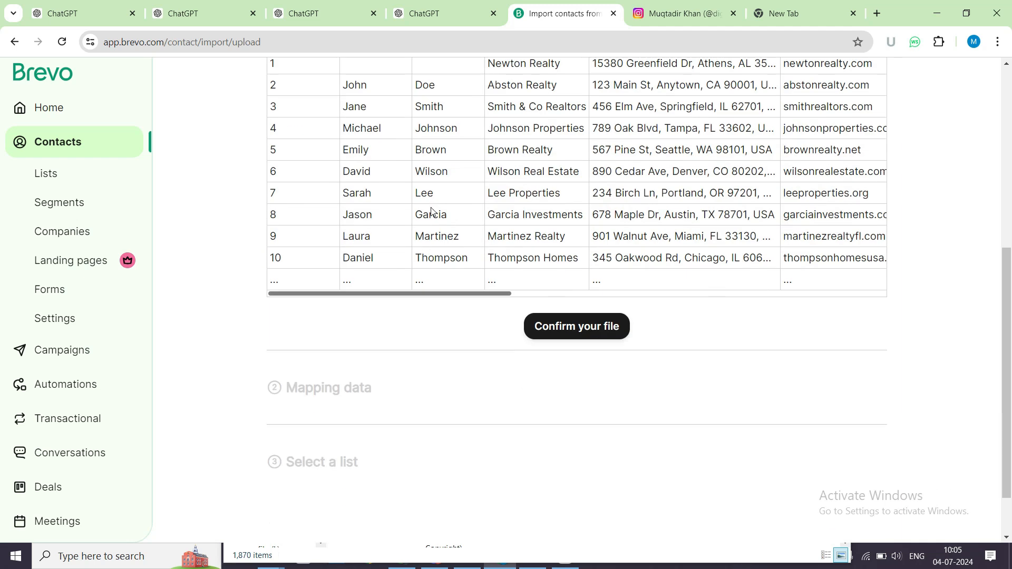
{"action": "scroll", "coordinate": [431, 211], "scroll_direction": "down", "scroll_amount": 1}
{"action": "scroll", "coordinate": [429, 213], "scroll_direction": "up", "scroll_amount": 1}
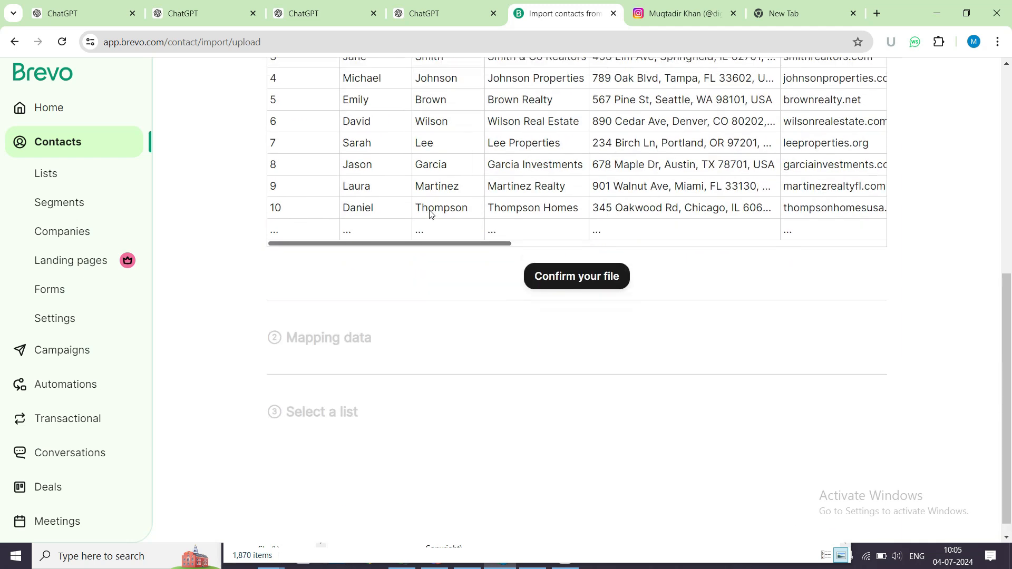
{"action": "scroll", "coordinate": [430, 213], "scroll_direction": "up", "scroll_amount": 1}
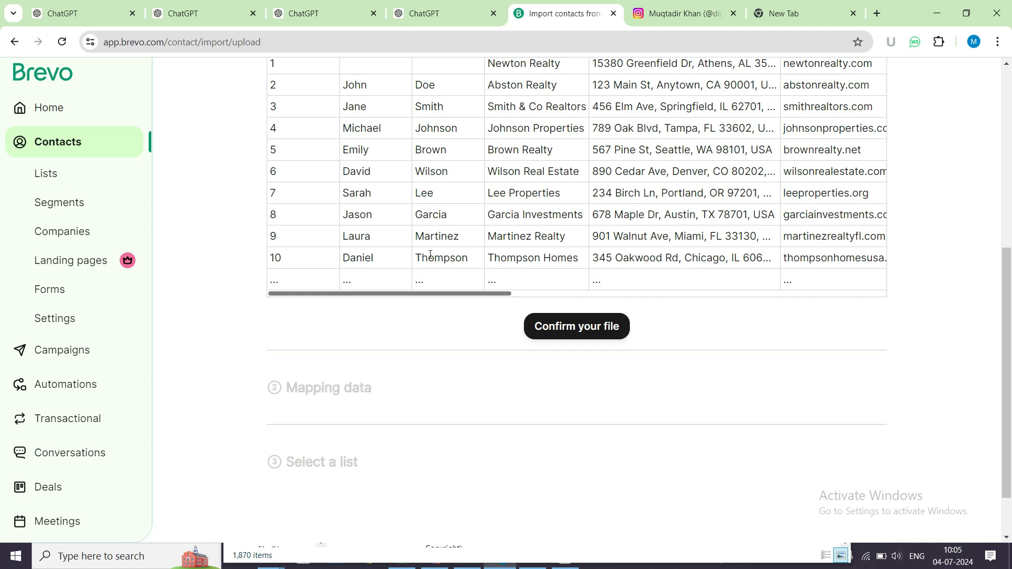
{"action": "left_click", "coordinate": [567, 337]}
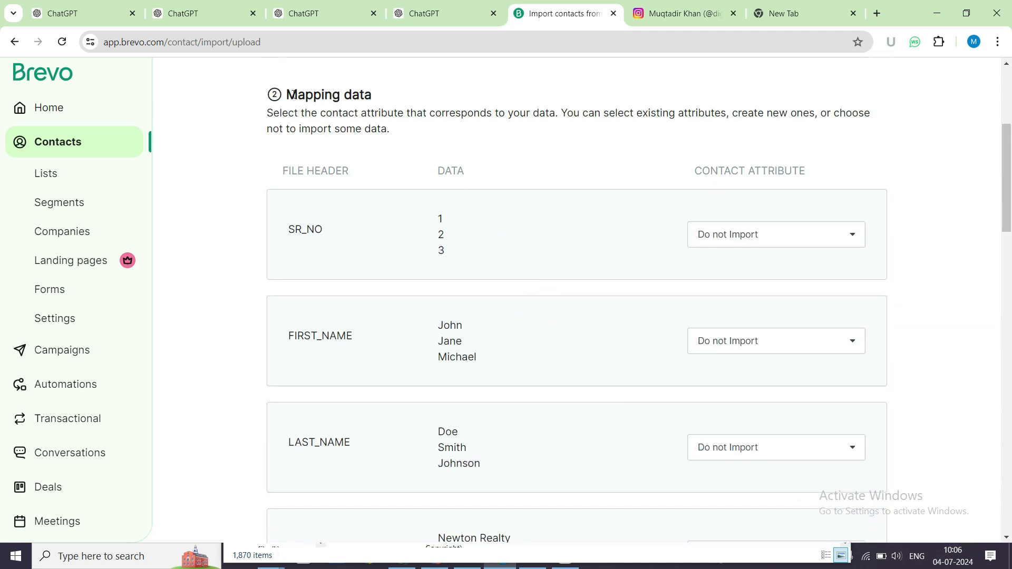
Compare the SR_NO import column and its sample values against column A in Excel.
{"action": "left_click_drag", "start_coordinate": [287, 95], "coordinate": [366, 97]}
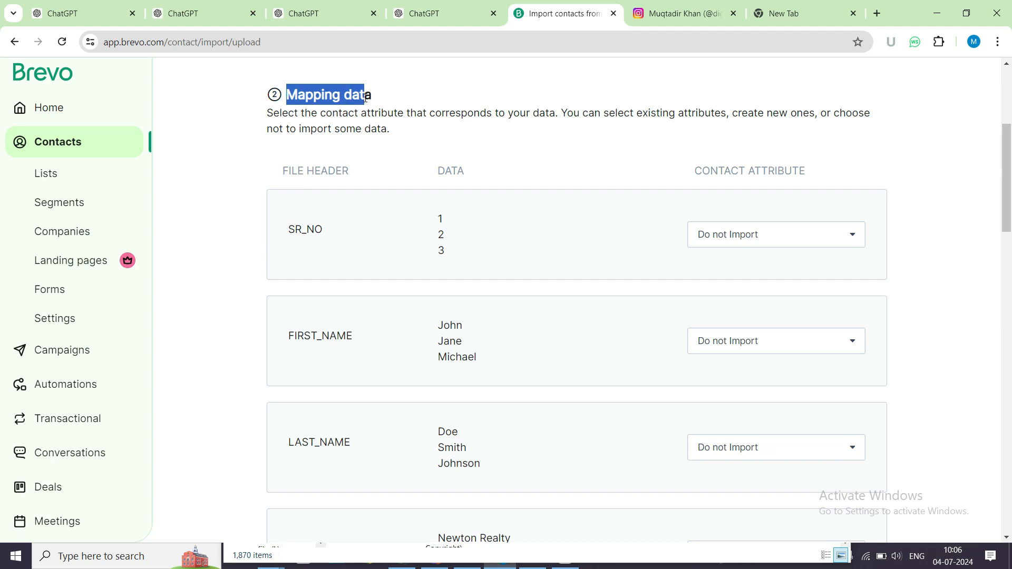
{"action": "left_click", "coordinate": [364, 96]}
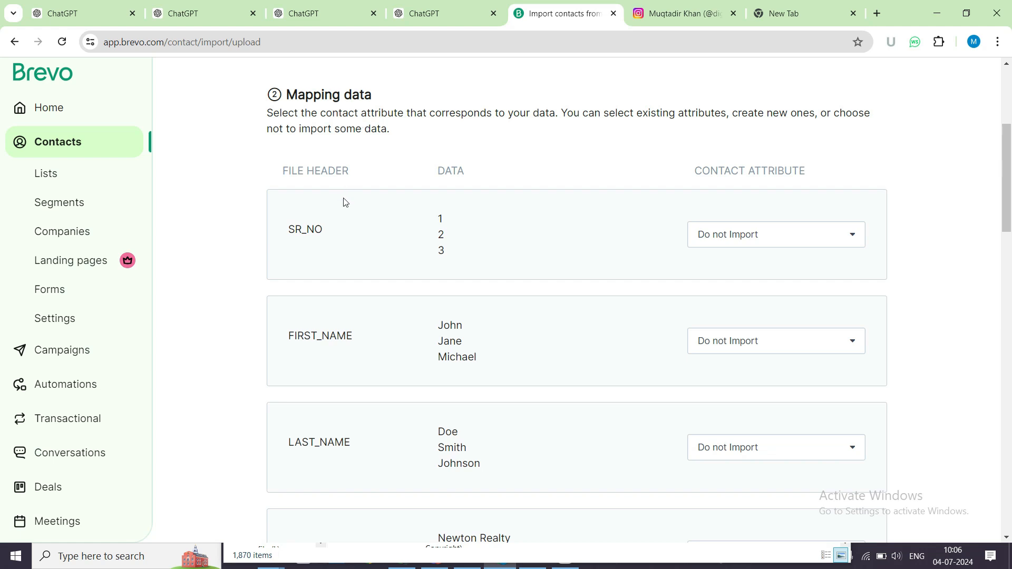
{"action": "left_click_drag", "start_coordinate": [285, 229], "coordinate": [321, 231]}
{"action": "left_click", "coordinate": [321, 231]}
{"action": "key", "text": "alt+Tab"}
{"action": "left_click_drag", "start_coordinate": [48, 137], "coordinate": [40, 271]}
{"action": "key", "text": "alt+Tab"}
{"action": "left_click_drag", "start_coordinate": [435, 209], "coordinate": [468, 241]}
{"action": "left_click", "coordinate": [481, 232]}
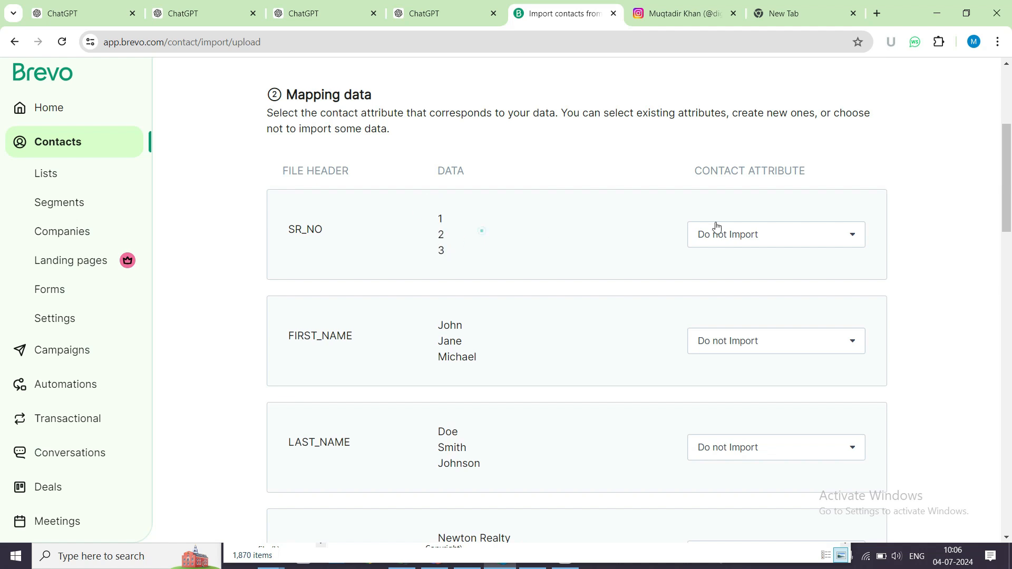
Choose Add a new attribute from the SR_NO contact attribute dropdown.
{"action": "left_click", "coordinate": [794, 236]}
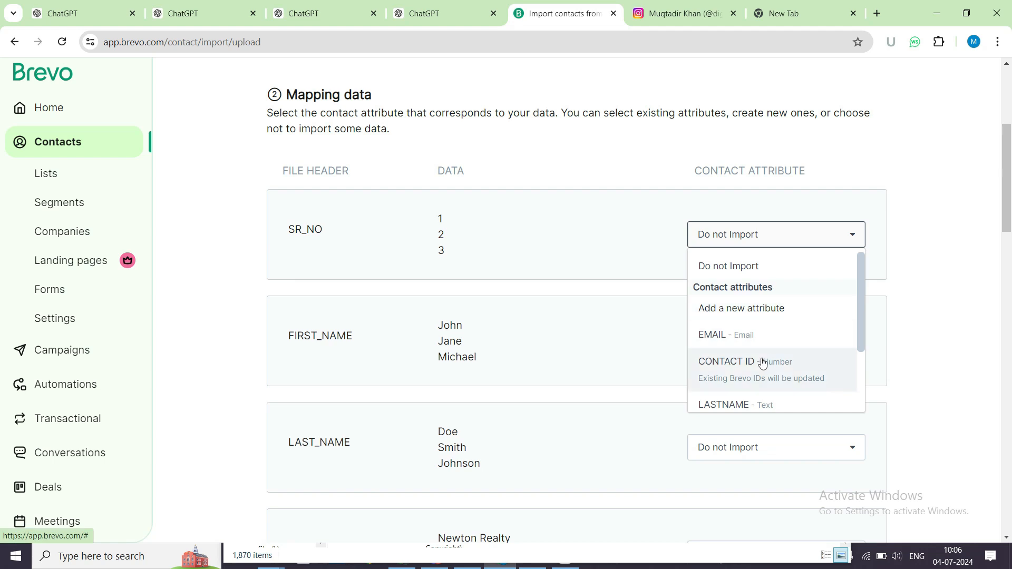
{"action": "scroll", "coordinate": [762, 362], "scroll_direction": "down", "scroll_amount": 2}
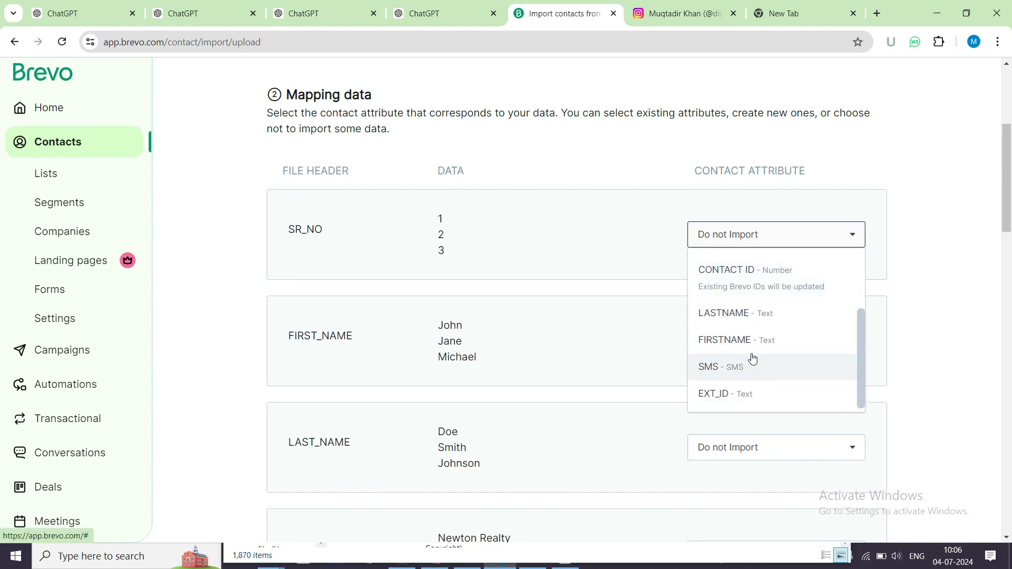
{"action": "scroll", "coordinate": [751, 354], "scroll_direction": "down", "scroll_amount": 1}
{"action": "scroll", "coordinate": [756, 351], "scroll_direction": "up", "scroll_amount": 2}
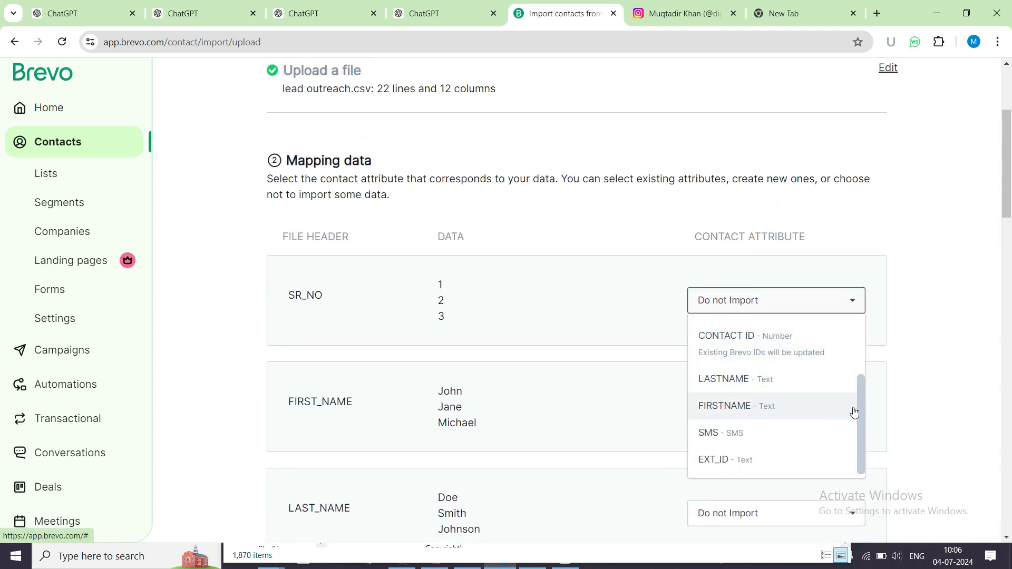
{"action": "left_click_drag", "start_coordinate": [864, 403], "coordinate": [864, 294]}
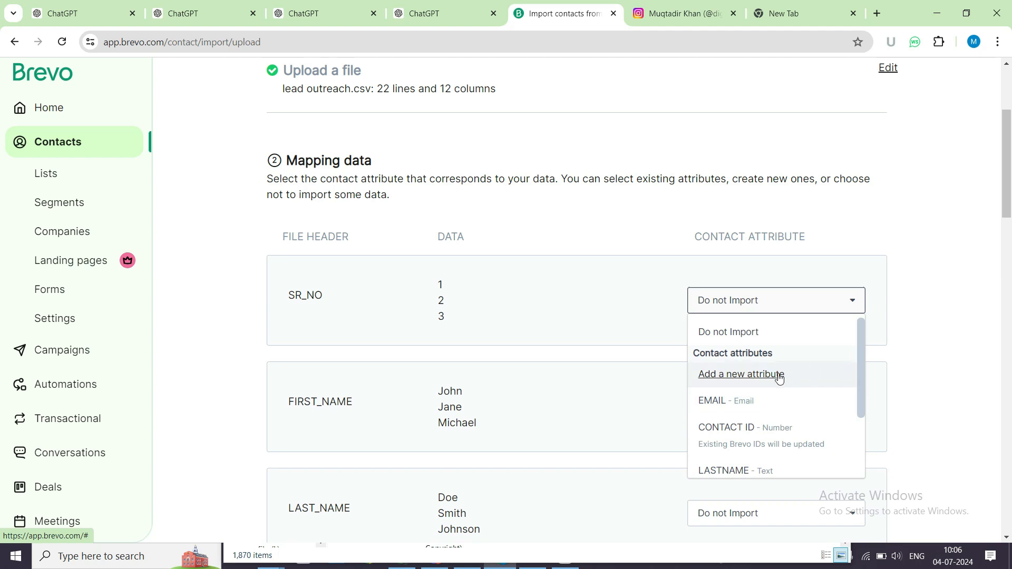
{"action": "left_click", "coordinate": [812, 373]}
Create a Number attribute named SR_NO and map the SR_NO column to it.
{"action": "scroll", "coordinate": [780, 377], "scroll_direction": "down", "scroll_amount": 4}
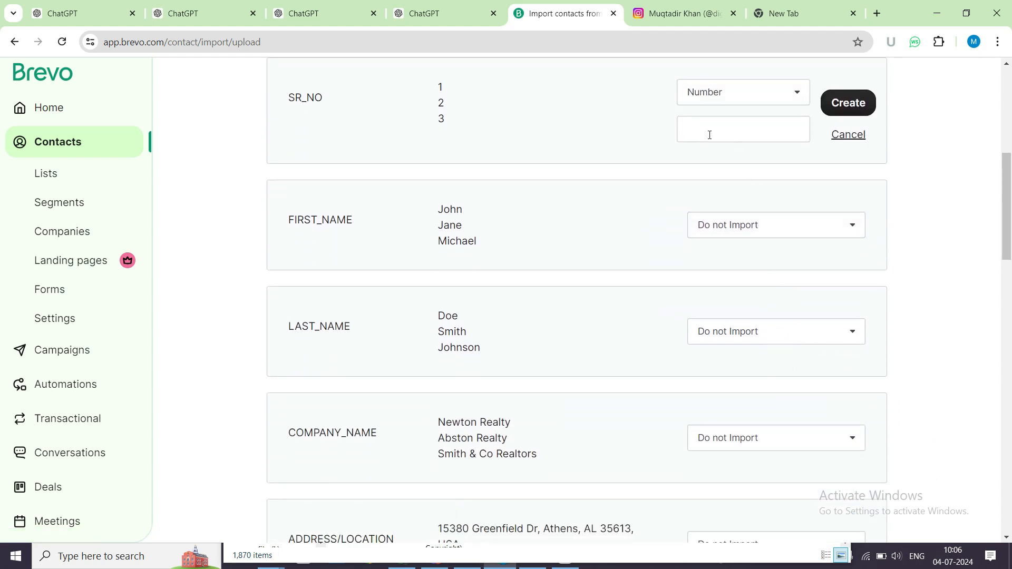
{"action": "left_click", "coordinate": [718, 94]}
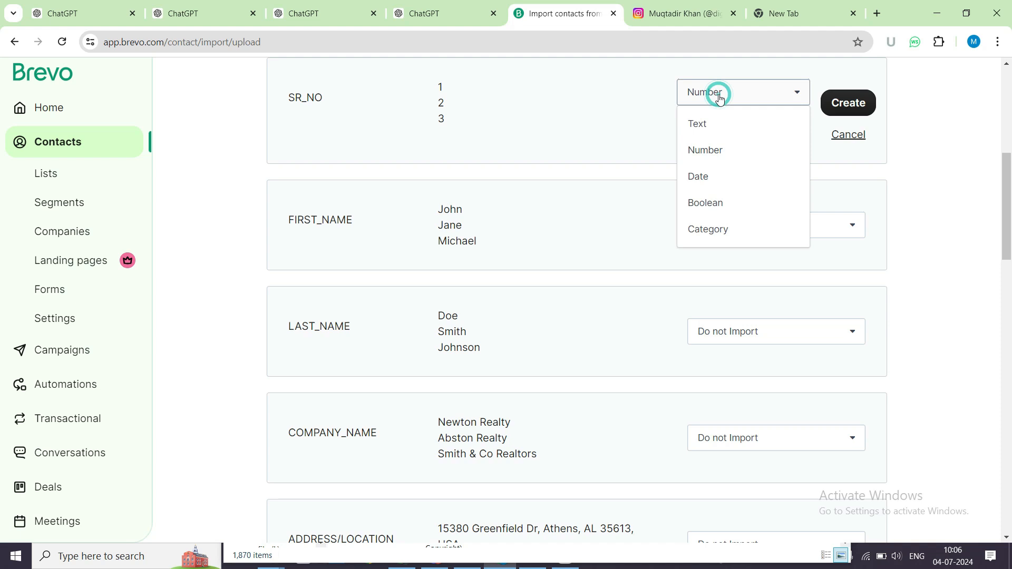
{"action": "left_click", "coordinate": [726, 150]}
{"action": "left_click", "coordinate": [724, 129]}
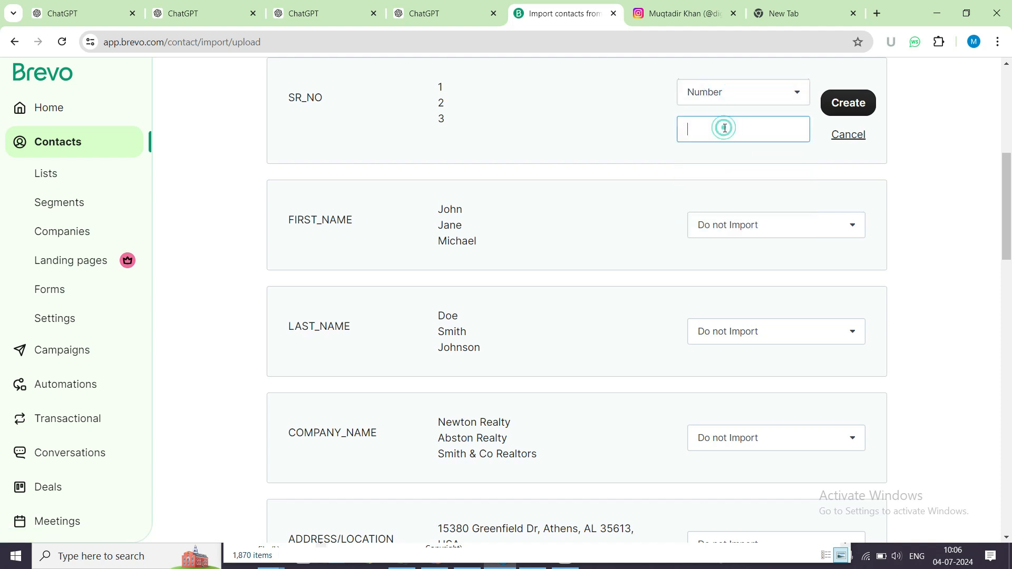
{"action": "type", "text": "SR_NO"}
{"action": "left_click", "coordinate": [629, 142]}
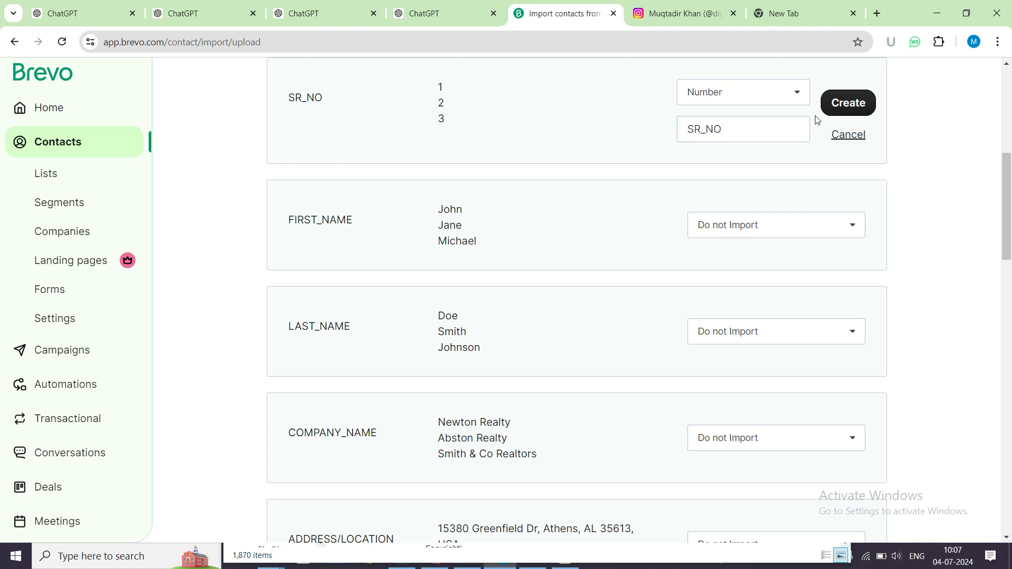
{"action": "left_click", "coordinate": [848, 108]}
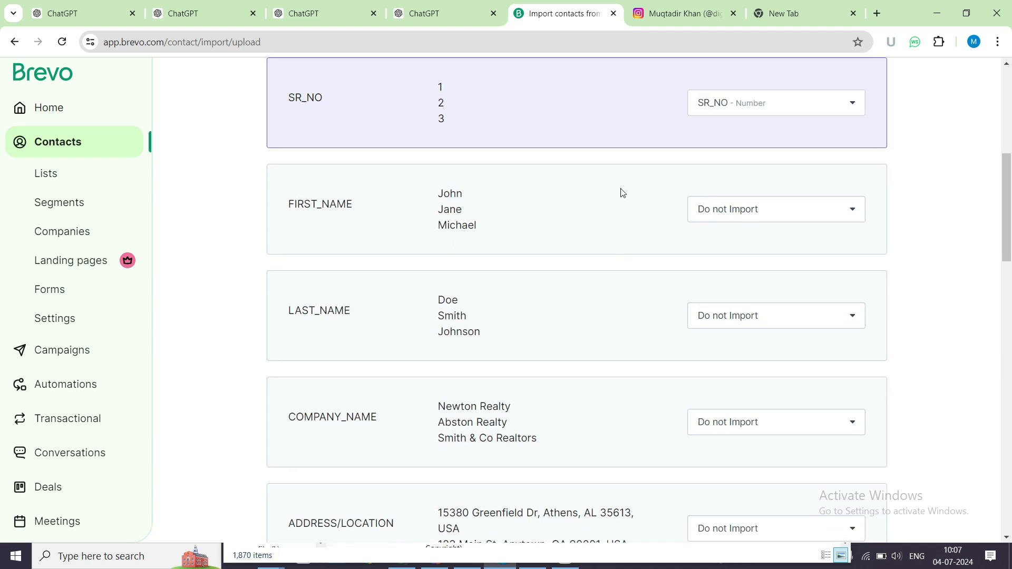
Map FIRST_NAME to the FIRSTNAME attribute and LAST_NAME to LASTNAME.
{"action": "scroll", "coordinate": [588, 179], "scroll_direction": "up", "scroll_amount": 3}
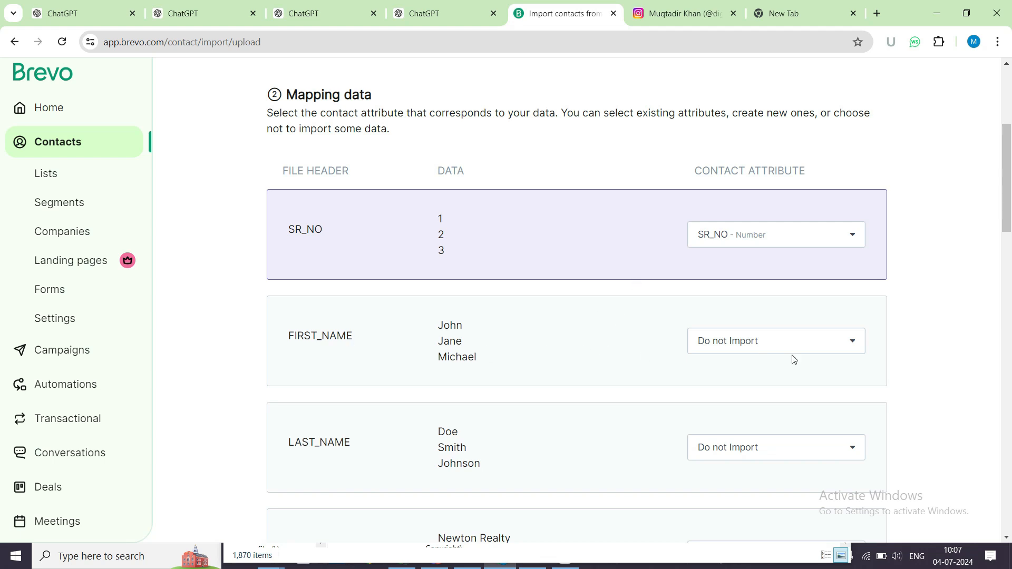
{"action": "scroll", "coordinate": [806, 345], "scroll_direction": "down", "scroll_amount": 3}
{"action": "left_click", "coordinate": [797, 222]}
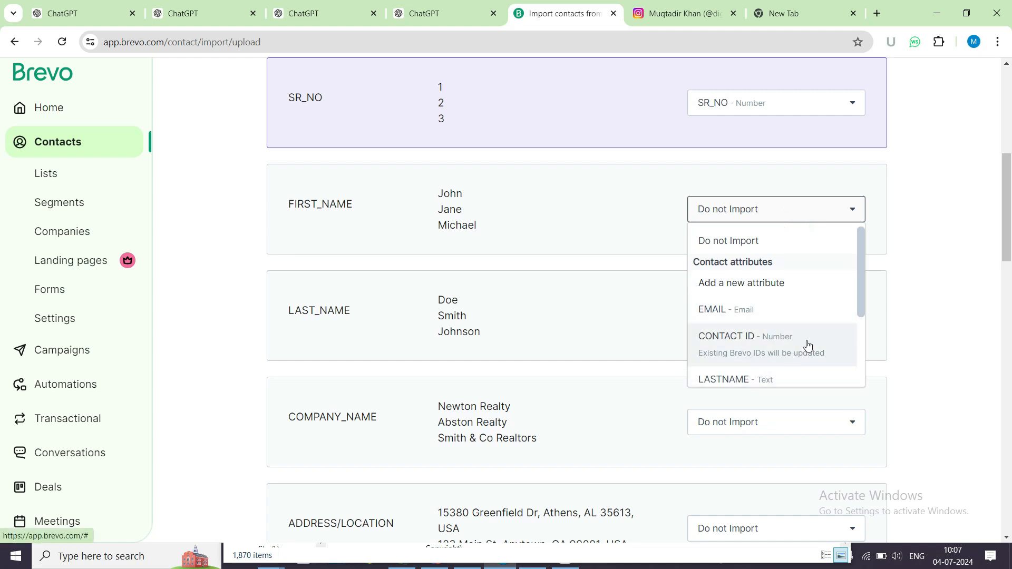
{"action": "left_click_drag", "start_coordinate": [862, 265], "coordinate": [860, 317]}
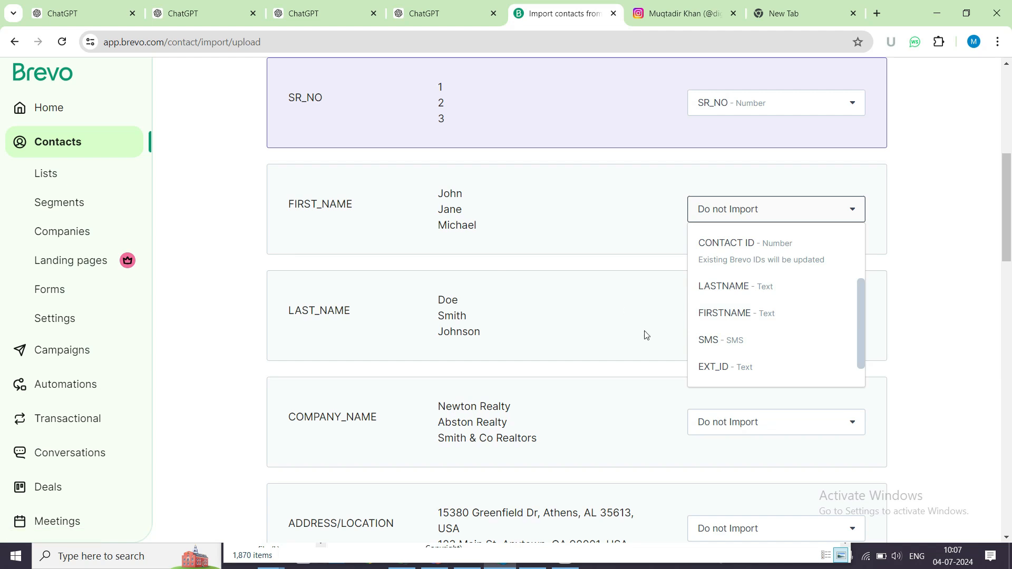
{"action": "left_click", "coordinate": [736, 314]}
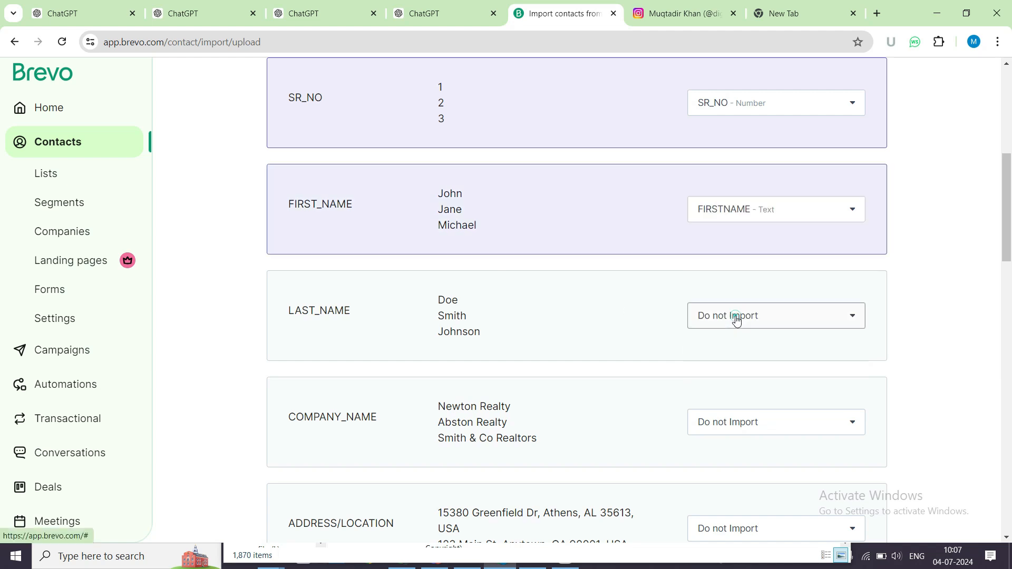
{"action": "left_click", "coordinate": [773, 326]}
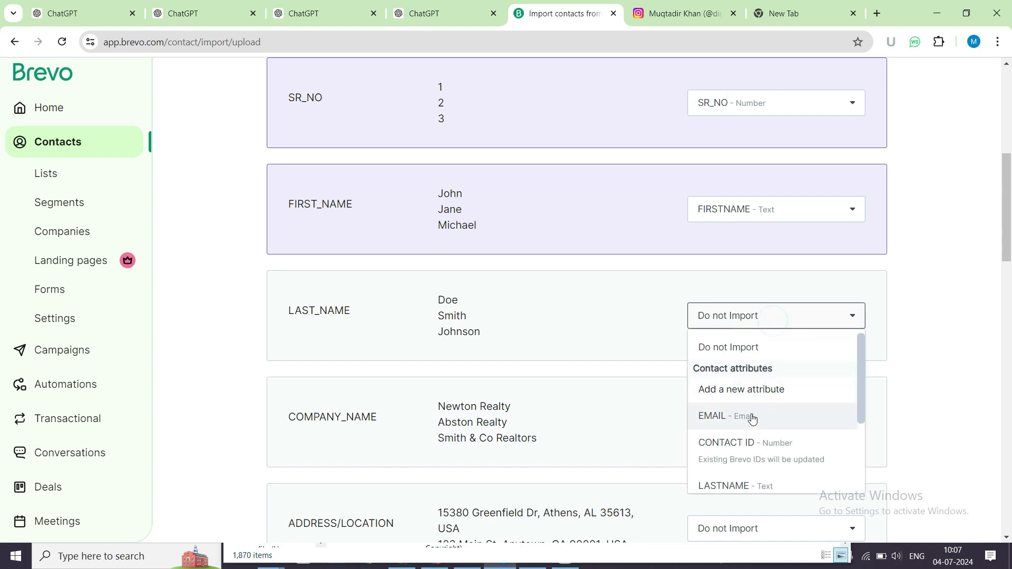
{"action": "left_click", "coordinate": [753, 487]}
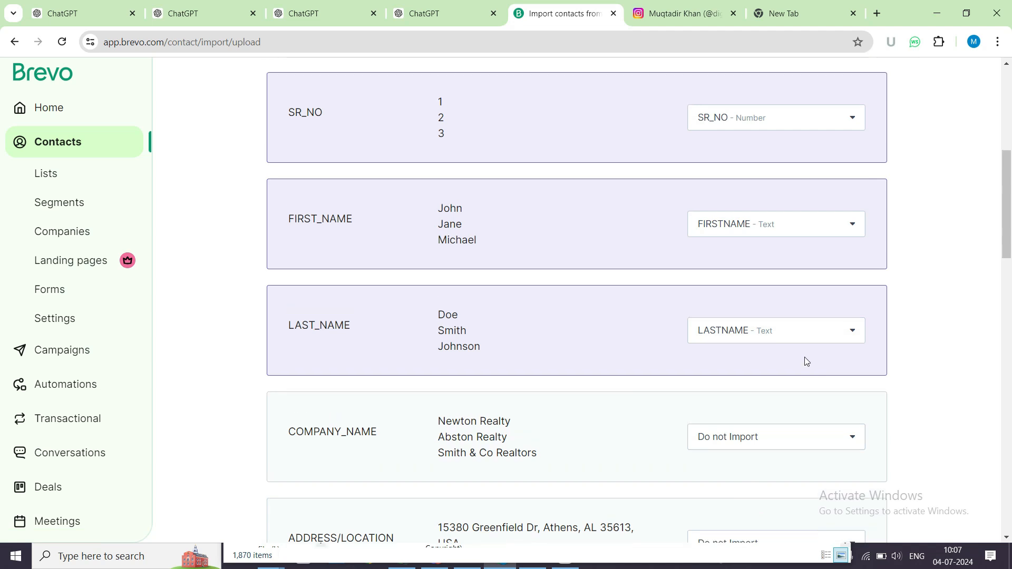
{"action": "scroll", "coordinate": [558, 413], "scroll_direction": "down", "scroll_amount": 5}
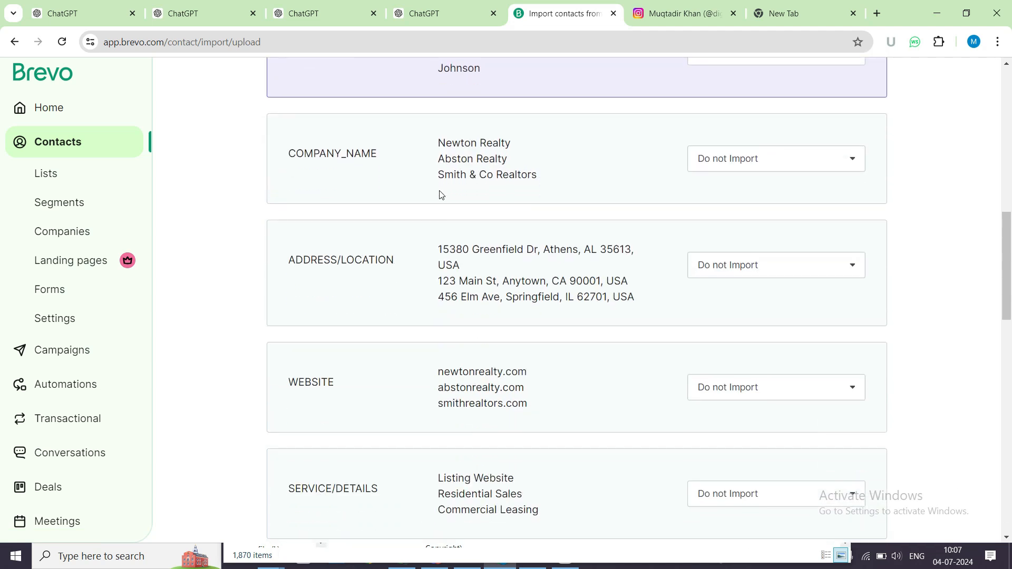
Map the COMPANY_NAME column to a new Text attribute named COMPANY_NAME.
{"action": "left_click", "coordinate": [850, 165]}
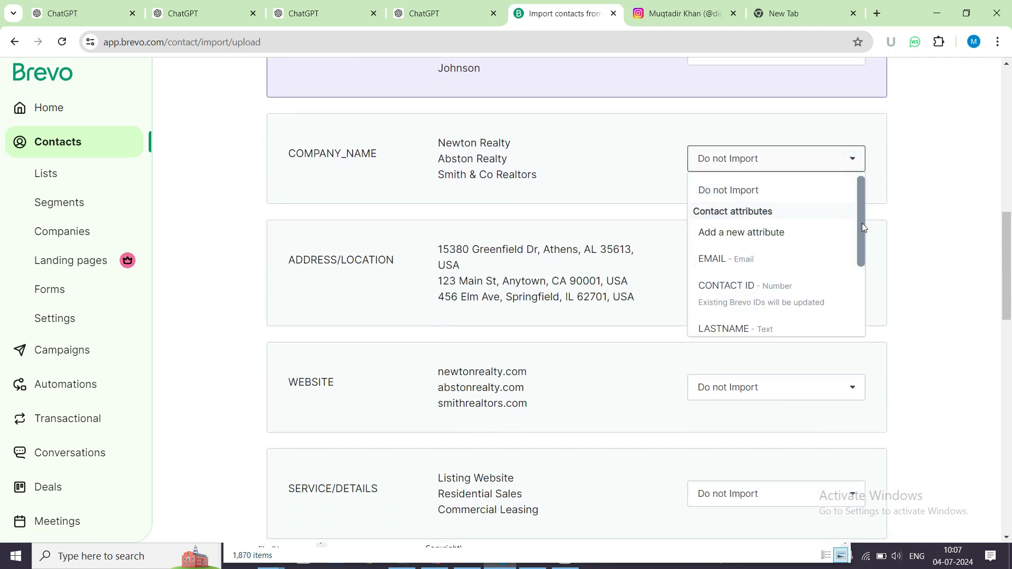
{"action": "mouse_move", "coordinate": [862, 223]}
{"action": "left_mouse_down"}
{"action": "mouse_move", "coordinate": [863, 302]}
{"action": "mouse_move", "coordinate": [862, 219]}
{"action": "left_mouse_up"}
{"action": "left_click", "coordinate": [763, 235]}
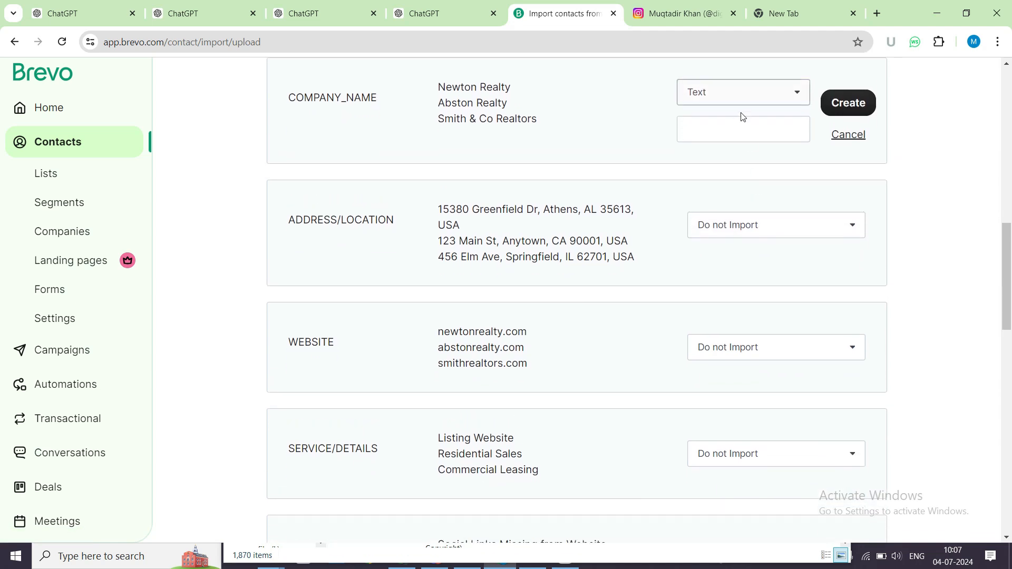
{"action": "left_click", "coordinate": [736, 134]}
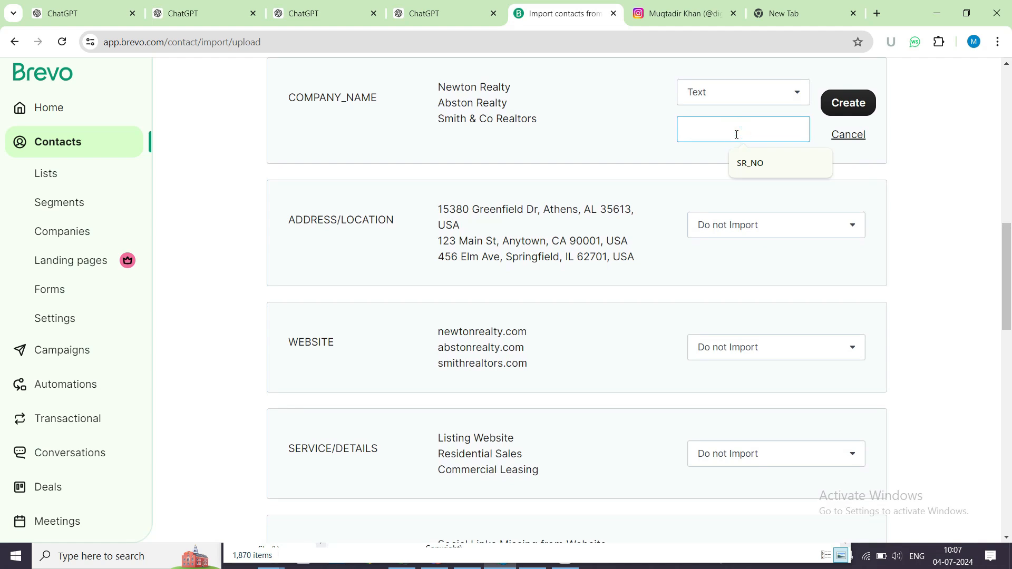
{"action": "type", "text": "WEBSITE"}
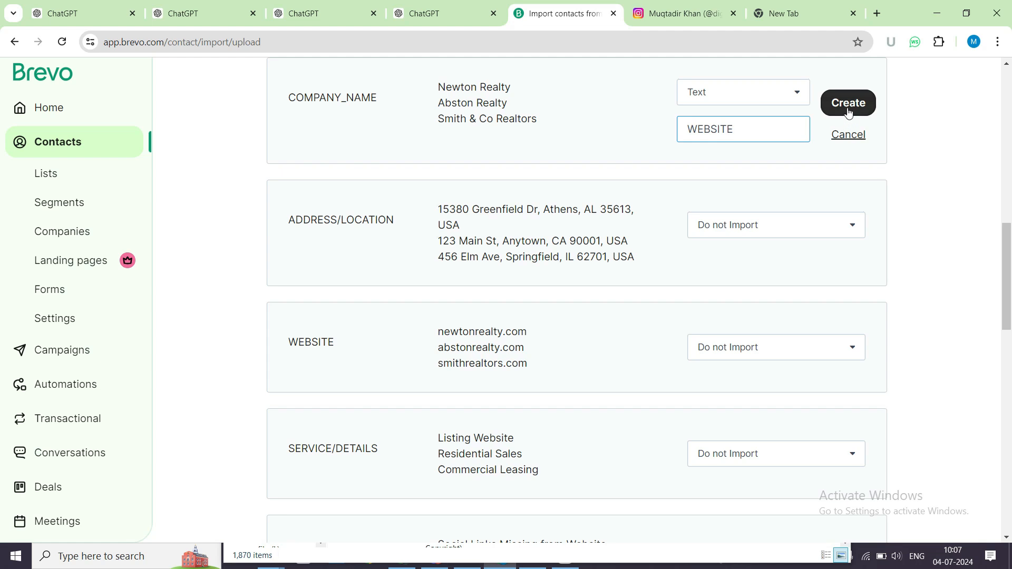
{"action": "double_click", "coordinate": [752, 122]}
{"action": "type", "text": "COMPANY_NAME"}
{"action": "left_click", "coordinate": [853, 103]}
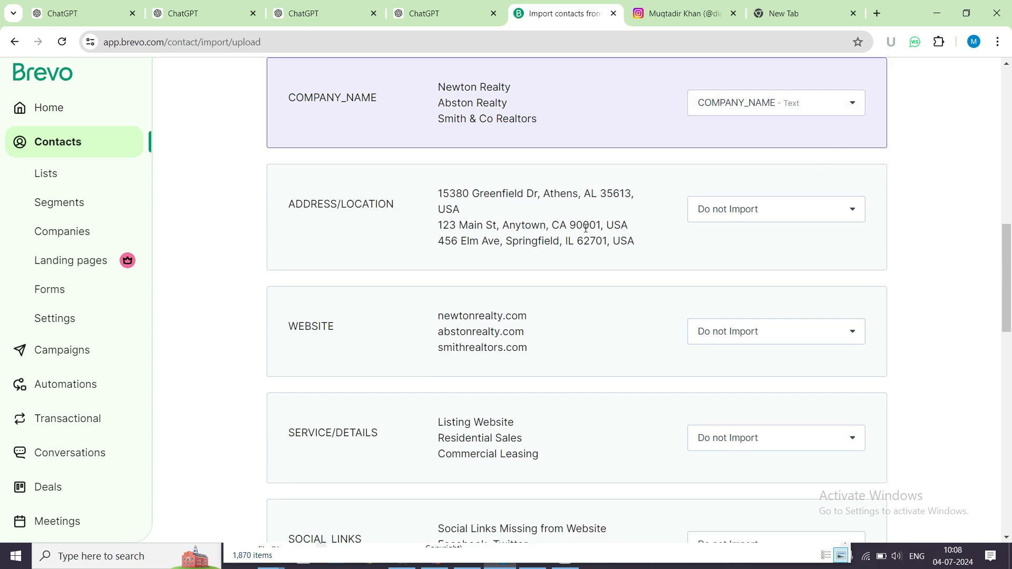
Map the ADDRESS/LOCATION column to a new Text attribute named ADDRESS.
{"action": "left_click", "coordinate": [745, 210]}
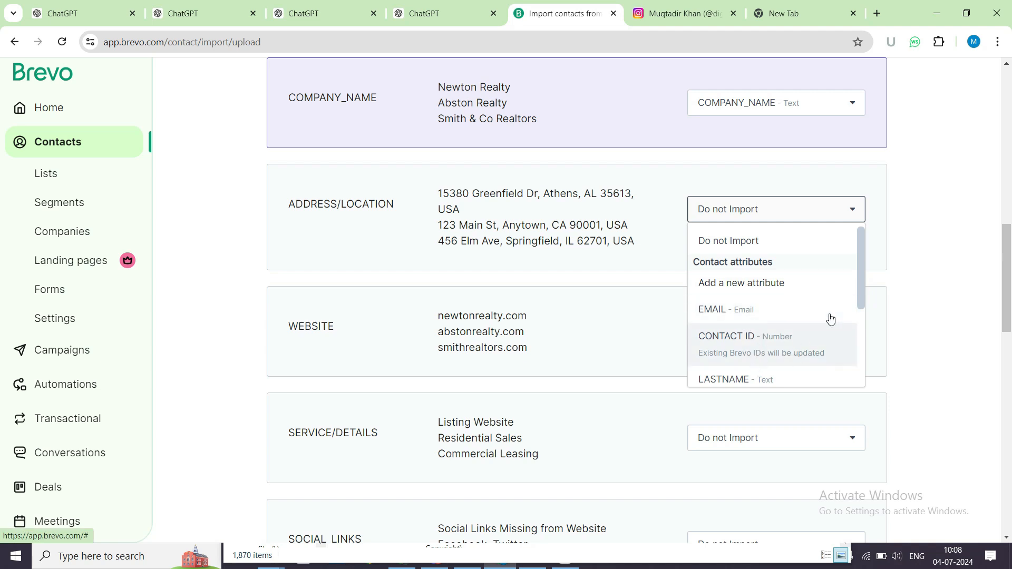
{"action": "mouse_move", "coordinate": [862, 259]}
{"action": "left_mouse_down"}
{"action": "mouse_move", "coordinate": [863, 334]}
{"action": "mouse_move", "coordinate": [876, 248]}
{"action": "left_mouse_up"}
{"action": "left_click", "coordinate": [748, 287]}
{"action": "left_click", "coordinate": [722, 127]}
{"action": "type", "text": "ADDRESS"}
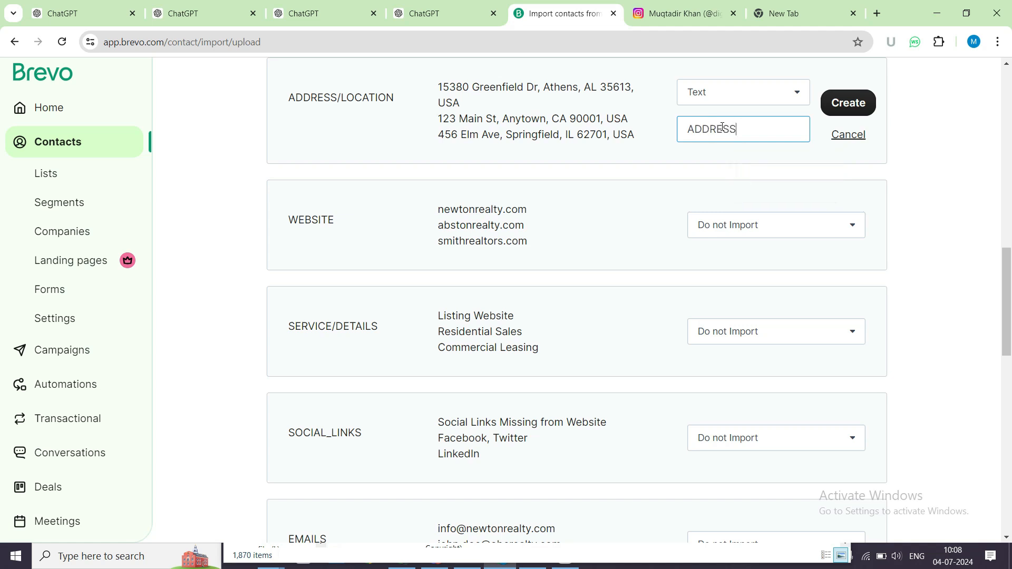
{"action": "left_click", "coordinate": [848, 103]}
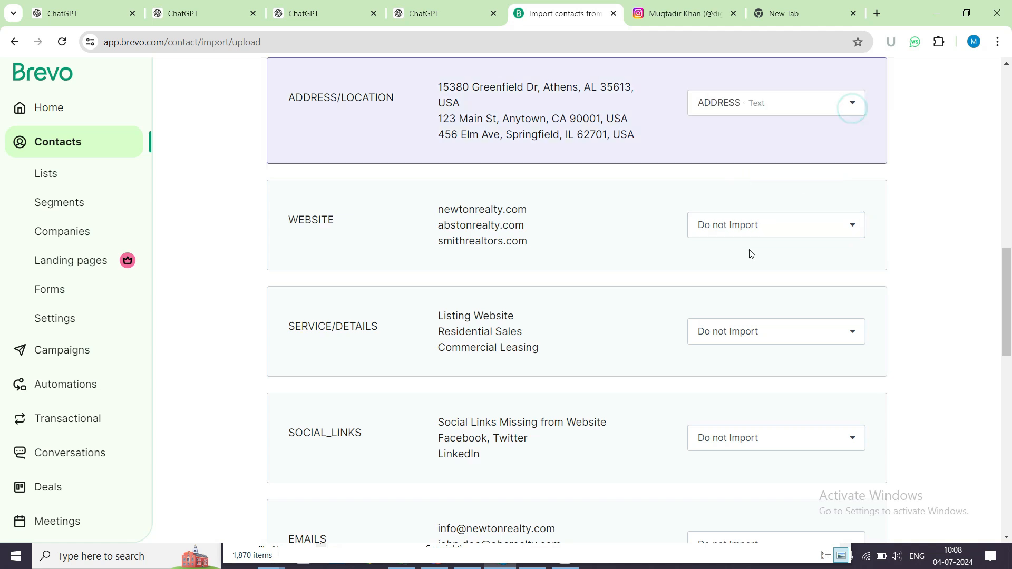
Map the WEBSITE column to a new Text attribute named WEBSITE.
{"action": "left_click", "coordinate": [796, 228]}
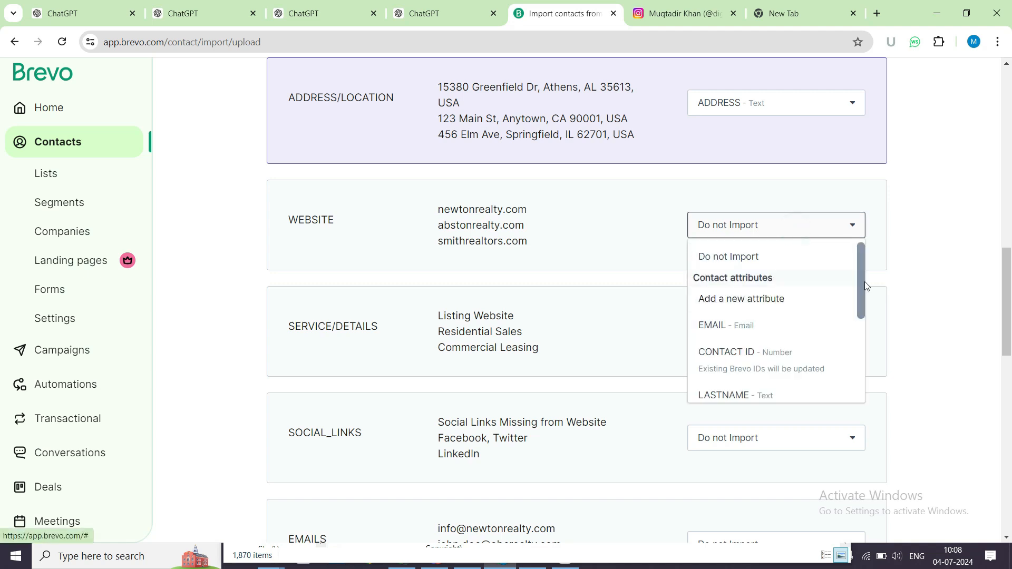
{"action": "left_click_drag", "start_coordinate": [863, 285], "coordinate": [891, 266]}
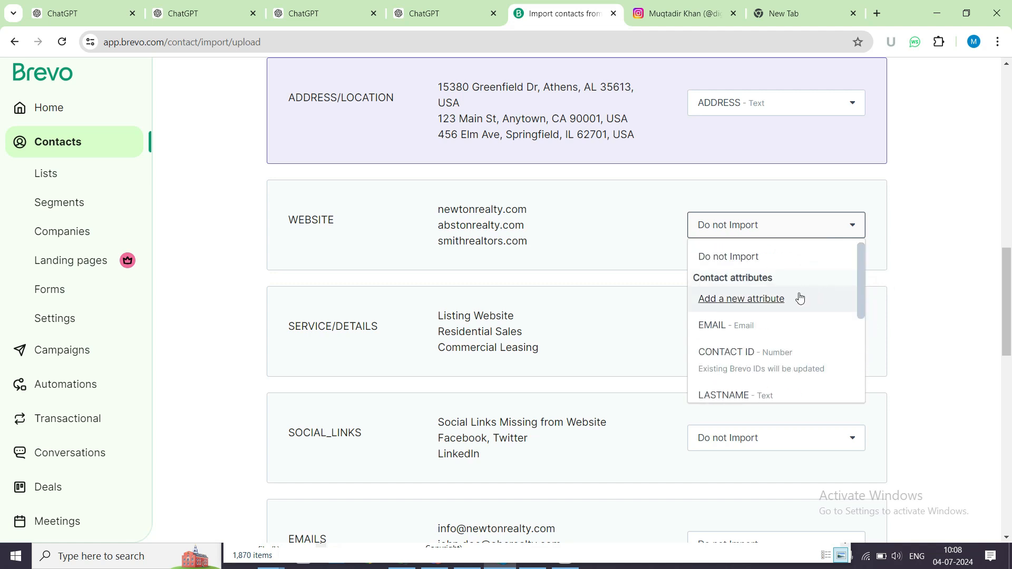
{"action": "left_click", "coordinate": [775, 304]}
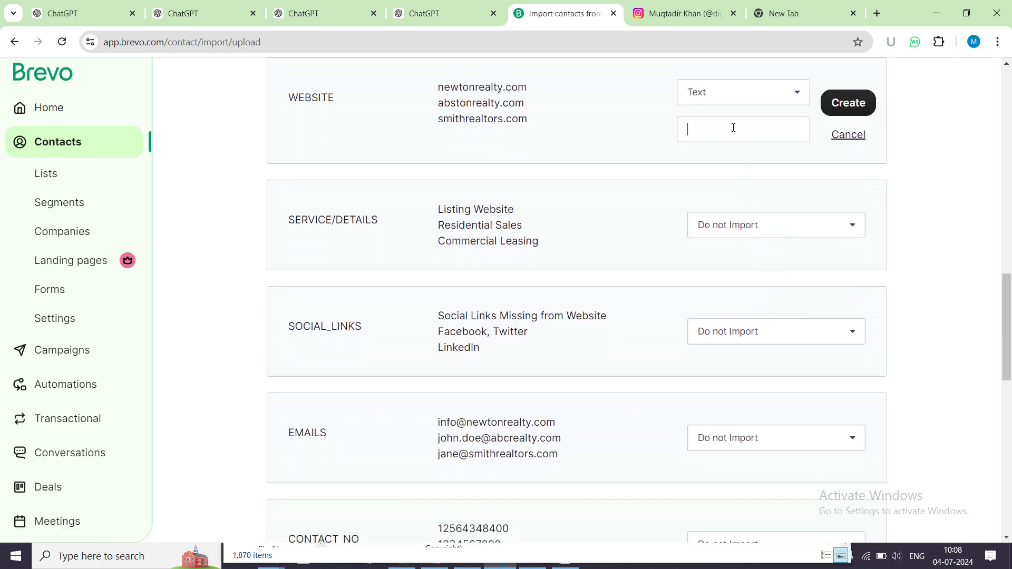
{"action": "left_click", "coordinate": [733, 127]}
{"action": "left_click", "coordinate": [745, 93]}
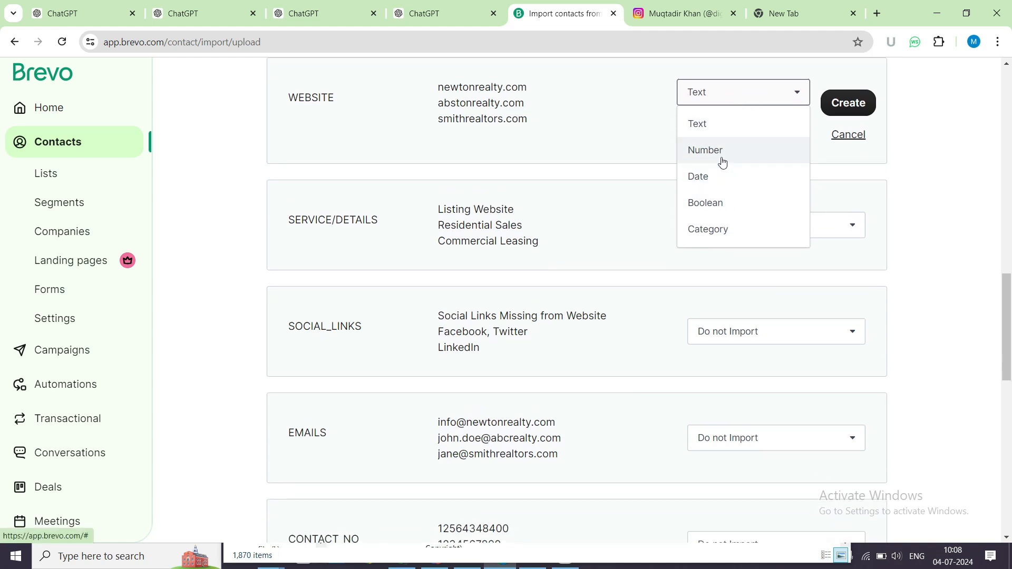
{"action": "left_click", "coordinate": [718, 123]}
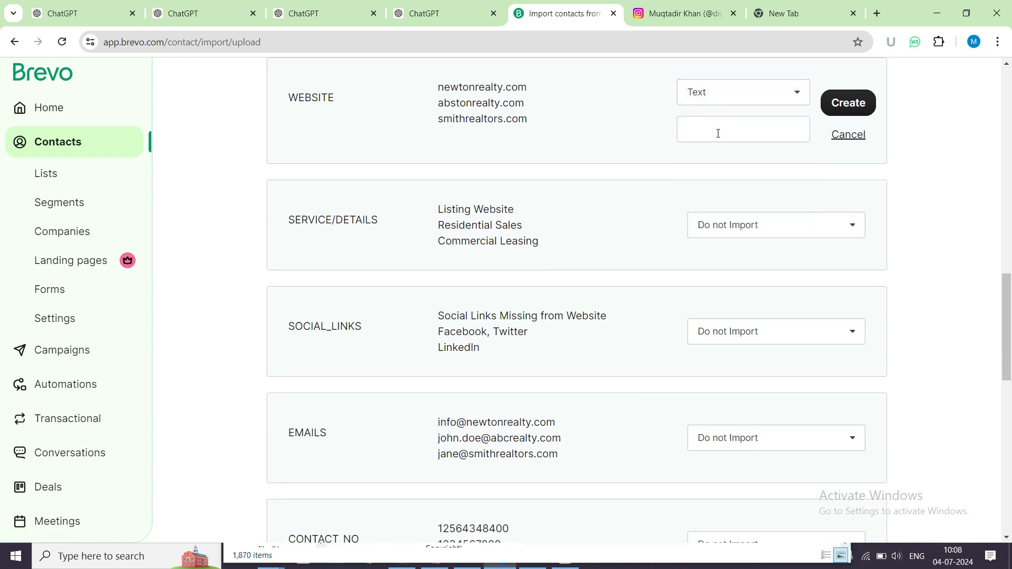
{"action": "left_click", "coordinate": [718, 134]}
{"action": "type", "text": "W"}
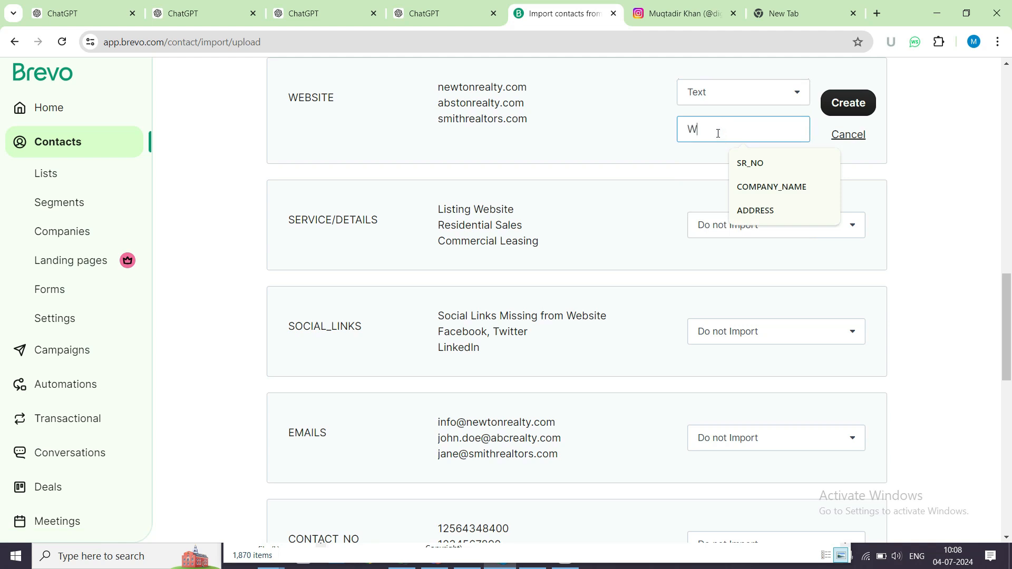
{"action": "type", "text": "EBS"}
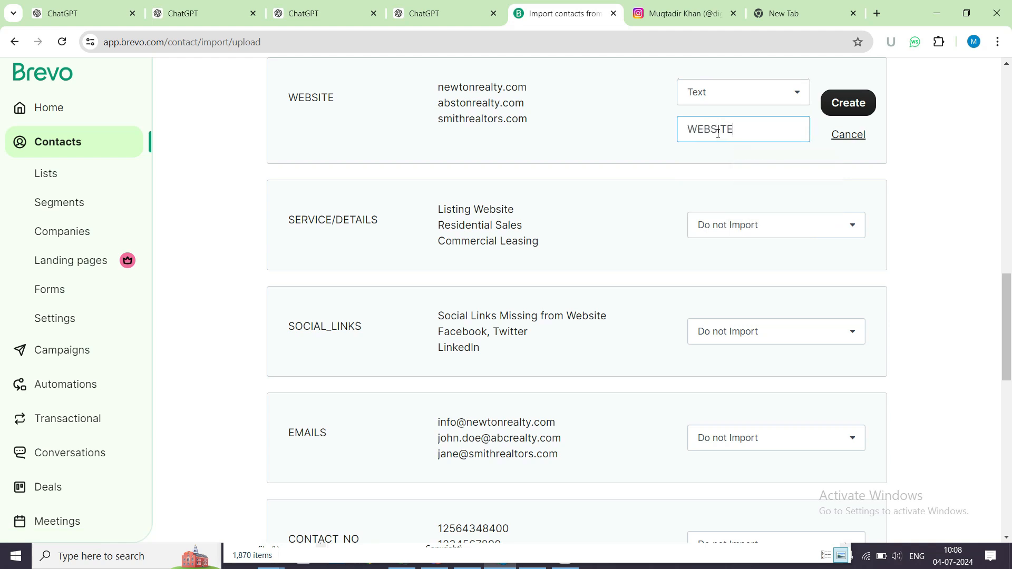
{"action": "type", "text": "ITE"}
{"action": "left_click", "coordinate": [848, 103]}
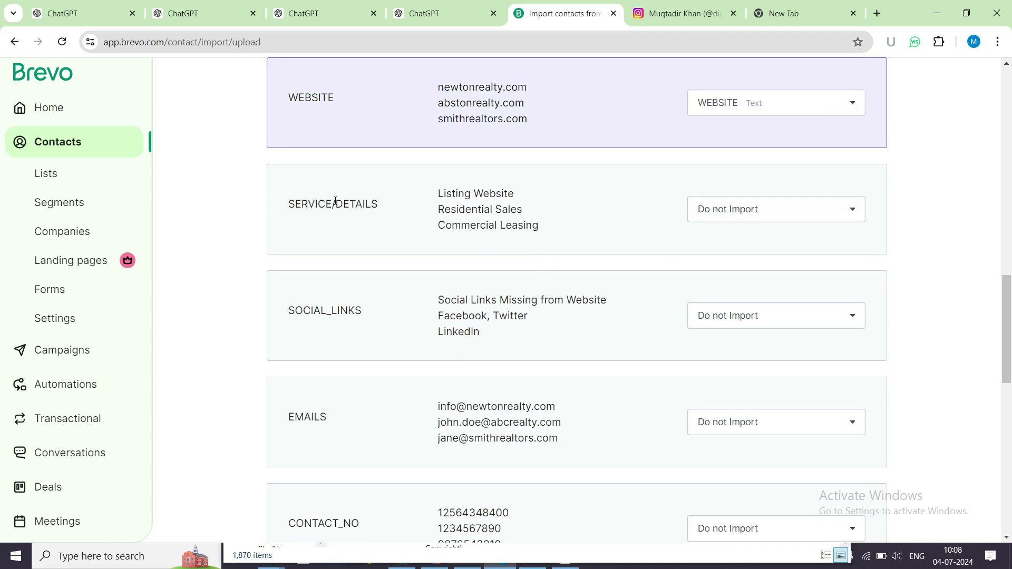
Leave SERVICE/DETAILS unmapped and assign the EMAIL attribute, which lands on the PERSONALIZATION column.
{"action": "left_click", "coordinate": [762, 216]}
{"action": "scroll", "coordinate": [733, 353], "scroll_direction": "down", "scroll_amount": 5}
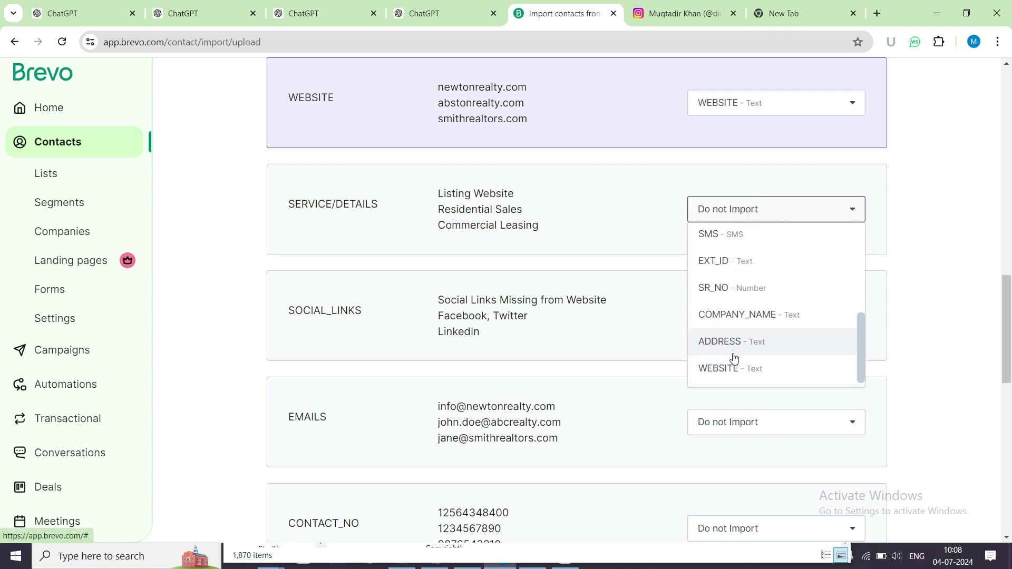
{"action": "scroll", "coordinate": [735, 357], "scroll_direction": "down", "scroll_amount": 3}
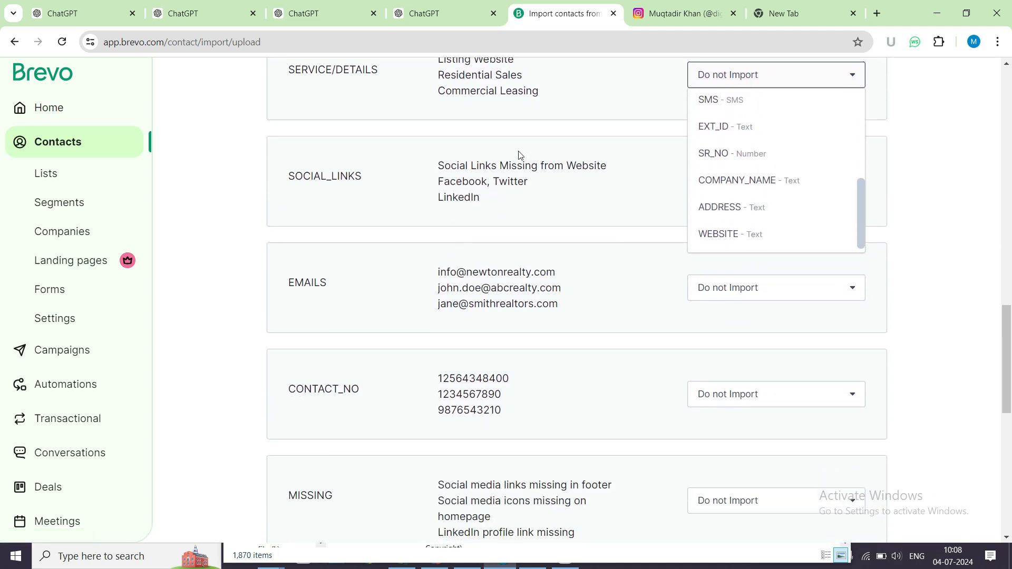
{"action": "scroll", "coordinate": [639, 230], "scroll_direction": "up", "scroll_amount": 3}
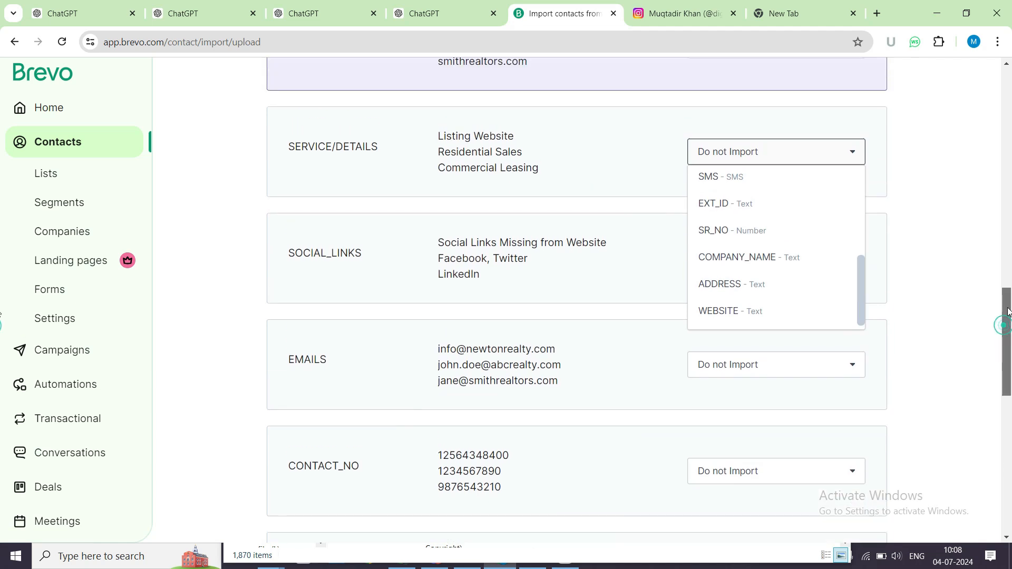
{"action": "left_click", "coordinate": [638, 230]}
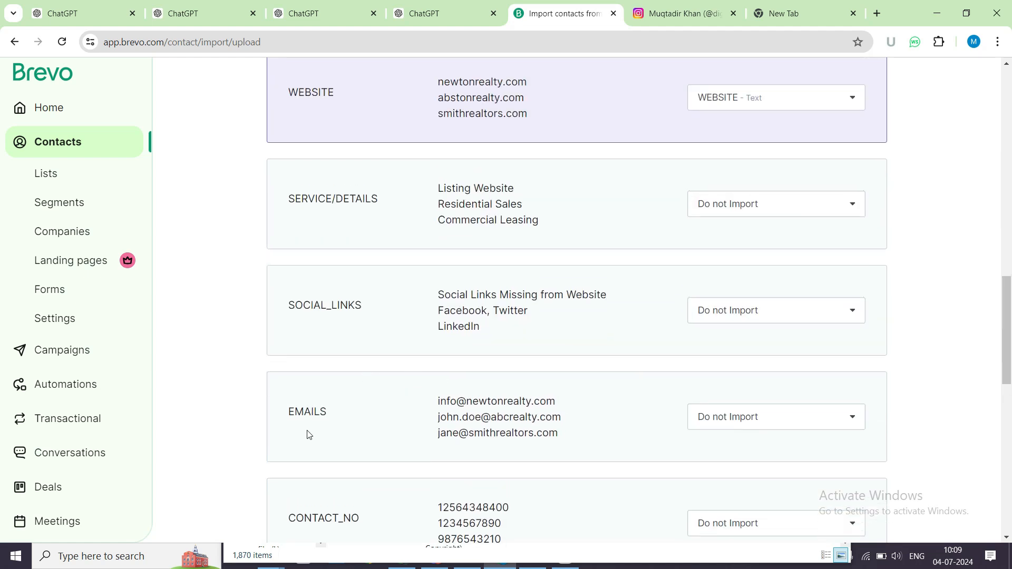
{"action": "scroll", "coordinate": [308, 434], "scroll_direction": "down", "scroll_amount": 1}
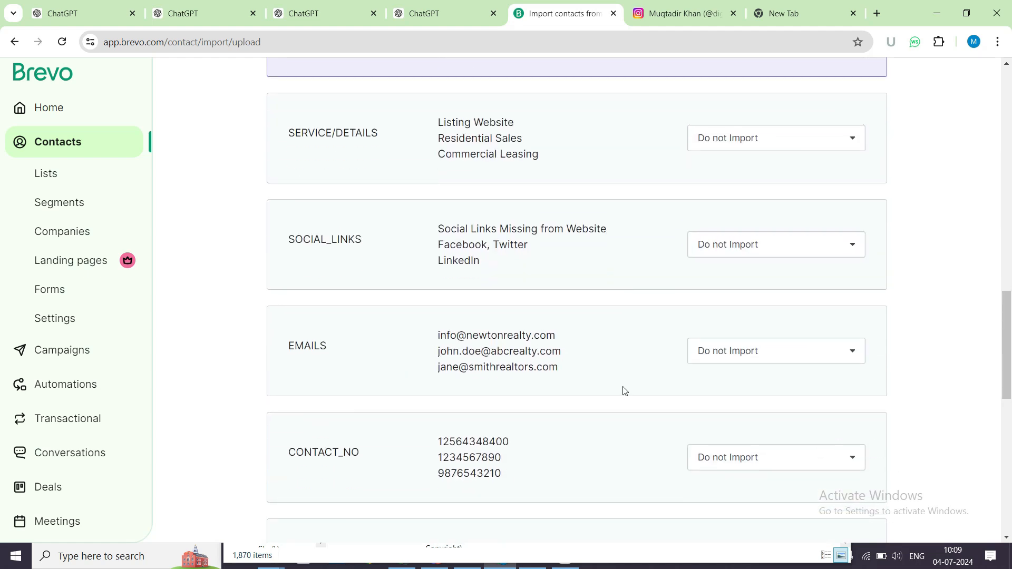
{"action": "left_click", "coordinate": [774, 357]}
{"action": "left_click", "coordinate": [717, 449]}
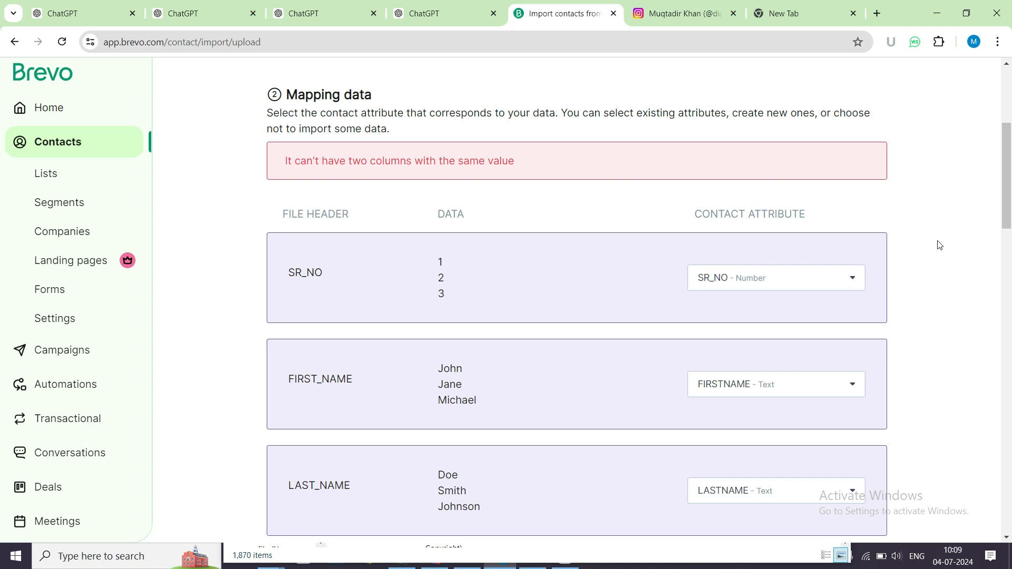
{"action": "left_click_drag", "start_coordinate": [1008, 188], "coordinate": [1007, 453]}
{"action": "left_click_drag", "start_coordinate": [285, 242], "coordinate": [387, 255]}
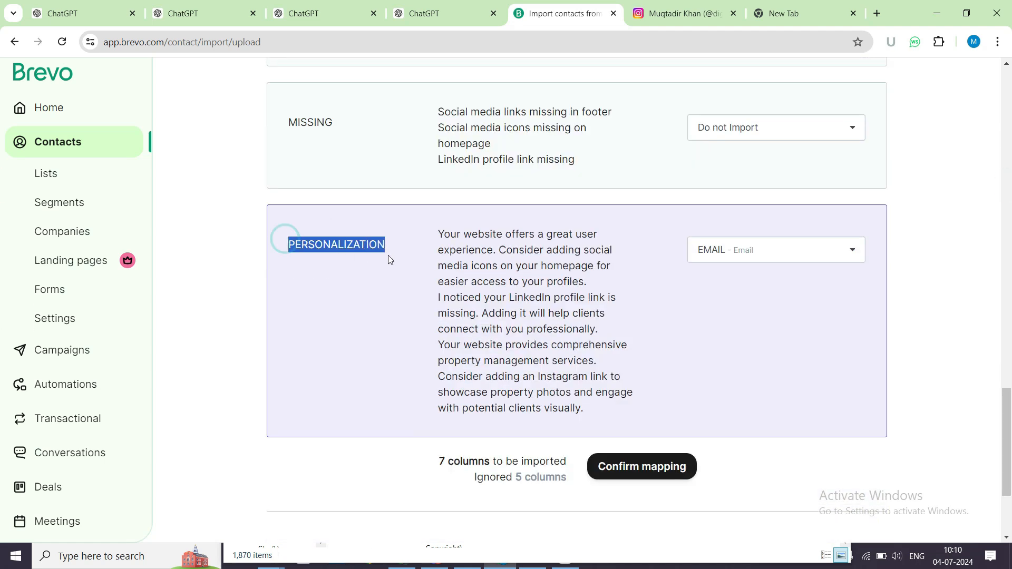
Replace EMAIL on the PERSONALIZATION row with a new Text attribute named PERSONALIZED.
{"action": "left_click", "coordinate": [809, 262]}
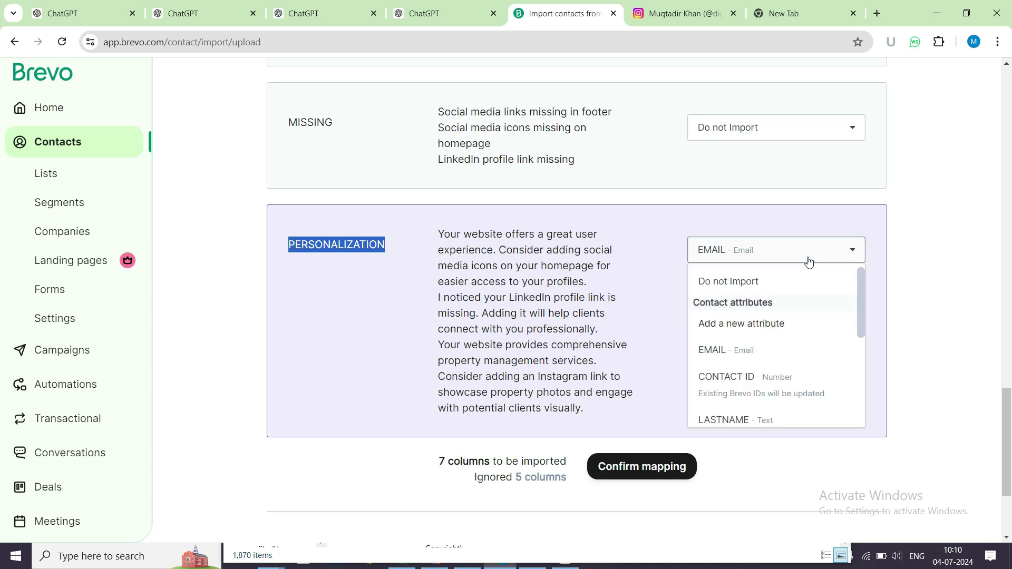
{"action": "left_click", "coordinate": [762, 331]}
{"action": "scroll", "coordinate": [761, 323], "scroll_direction": "down", "scroll_amount": 3}
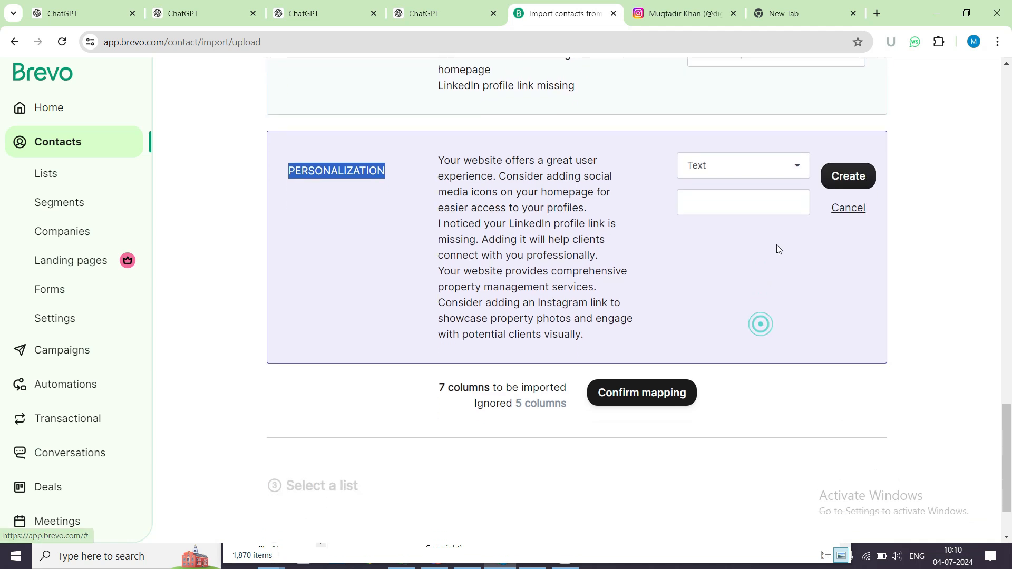
{"action": "left_click", "coordinate": [735, 131]}
{"action": "type", "text": "P"}
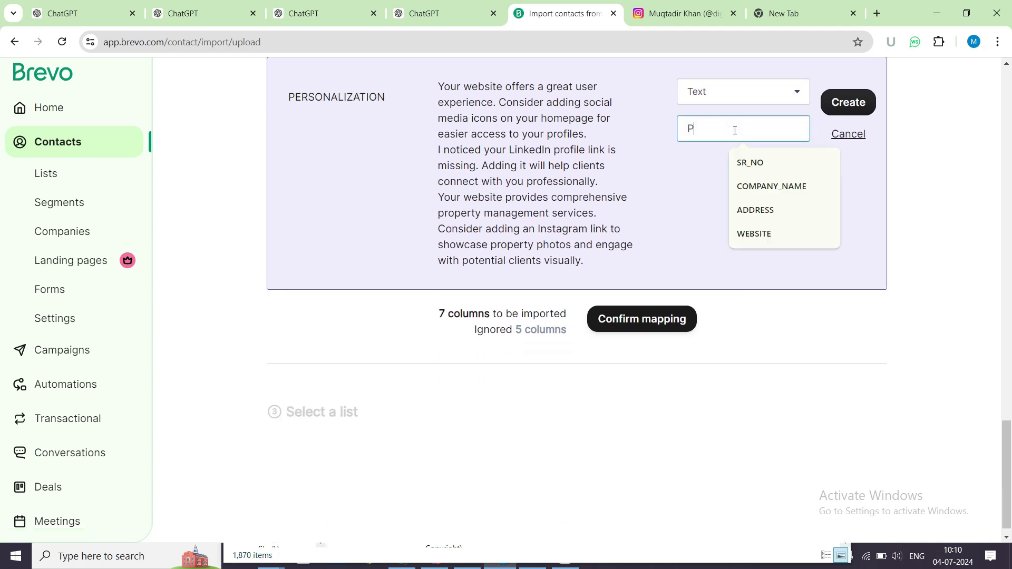
{"action": "type", "text": "ERSONALIZED"}
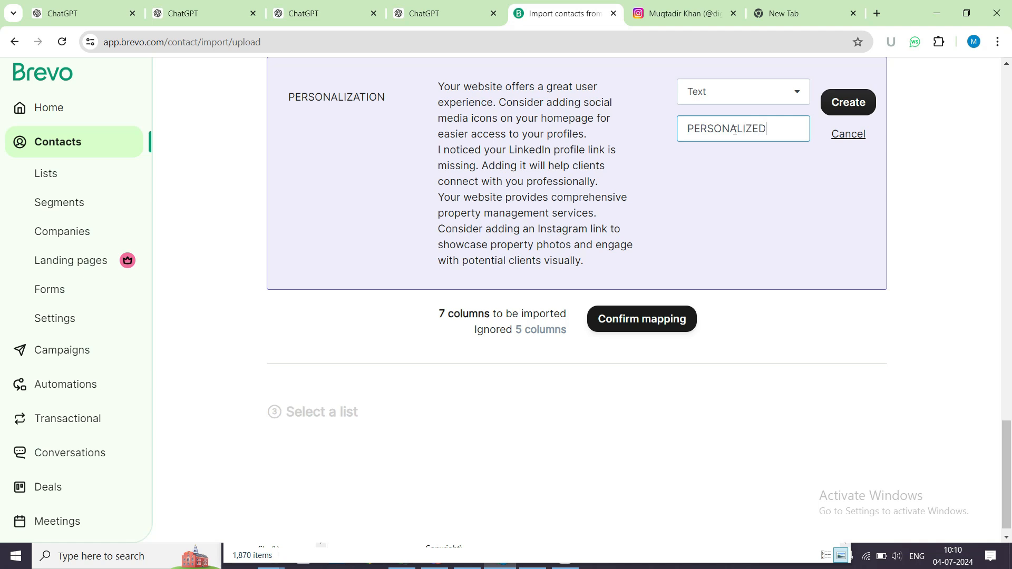
{"action": "left_click", "coordinate": [842, 101]}
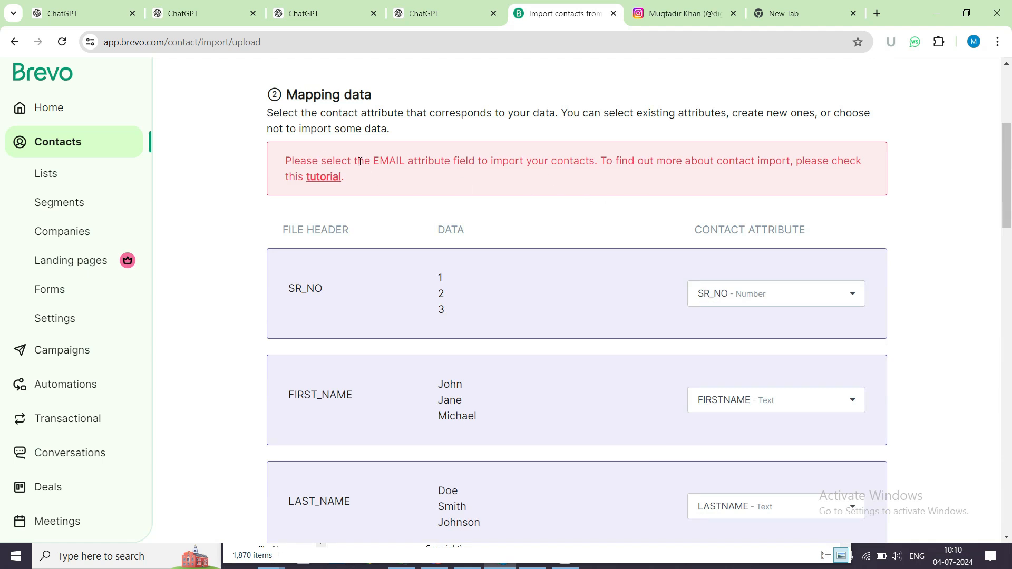
Map the EMAILS column to the EMAIL attribute.
{"action": "left_click_drag", "start_coordinate": [375, 160], "coordinate": [444, 160]}
{"action": "left_click", "coordinate": [556, 167]}
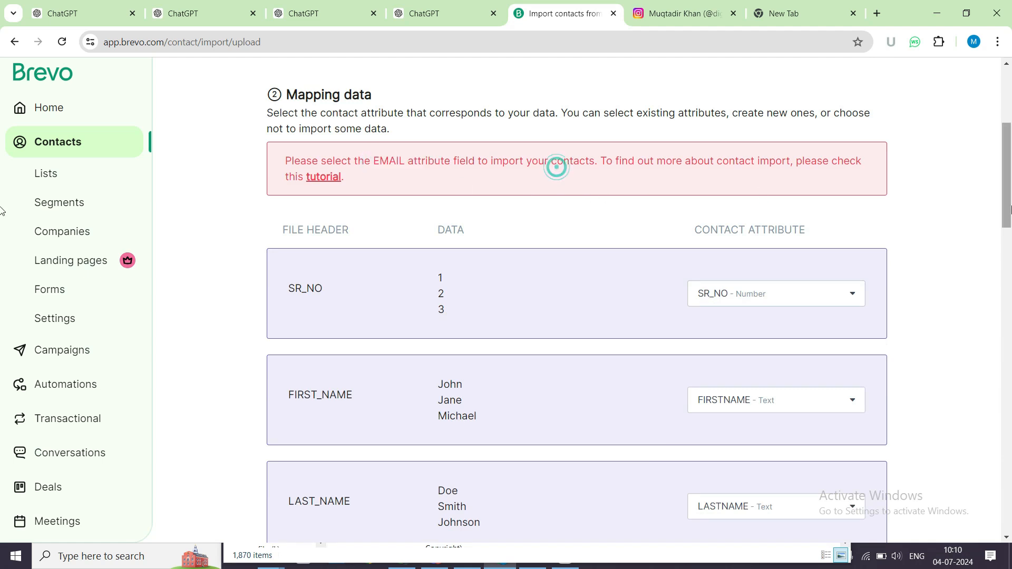
{"action": "scroll", "coordinate": [553, 165], "scroll_direction": "down", "scroll_amount": 1}
{"action": "scroll", "coordinate": [2, 317], "scroll_direction": "down", "scroll_amount": 10}
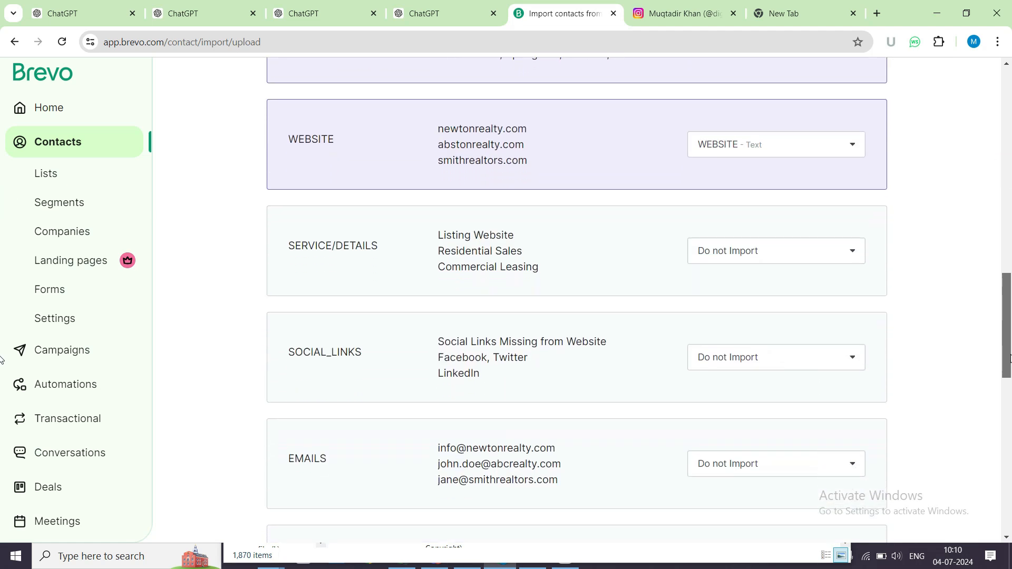
{"action": "scroll", "coordinate": [332, 401], "scroll_direction": "down", "scroll_amount": 1}
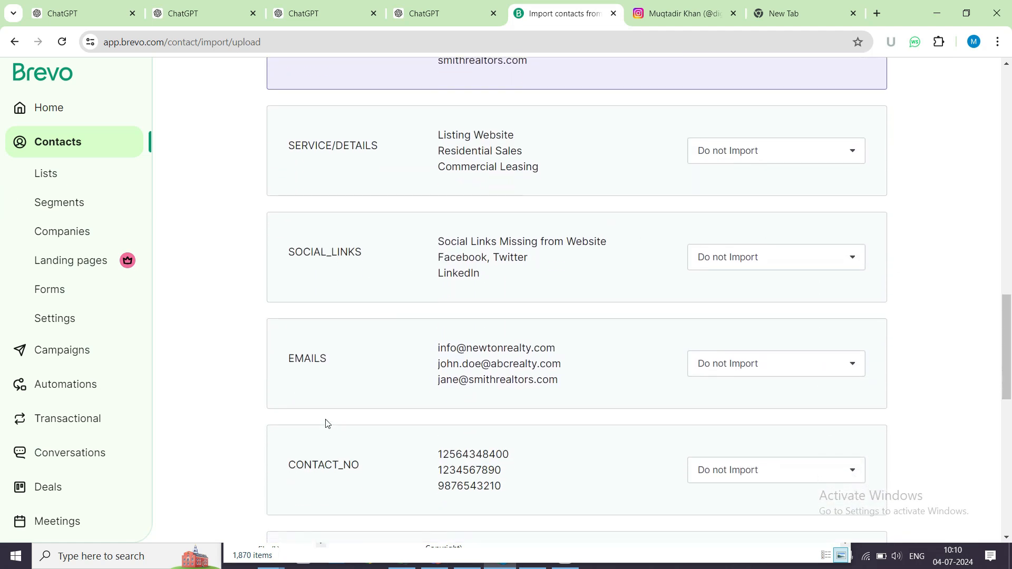
{"action": "double_click", "coordinate": [295, 360]}
{"action": "left_click_drag", "start_coordinate": [511, 380], "coordinate": [457, 346]}
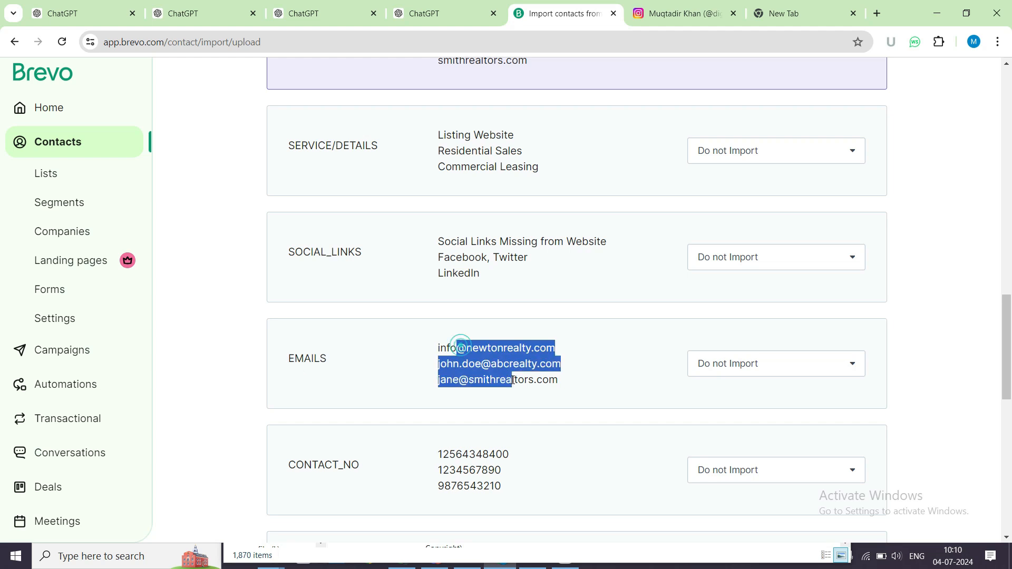
{"action": "left_click", "coordinate": [764, 364]}
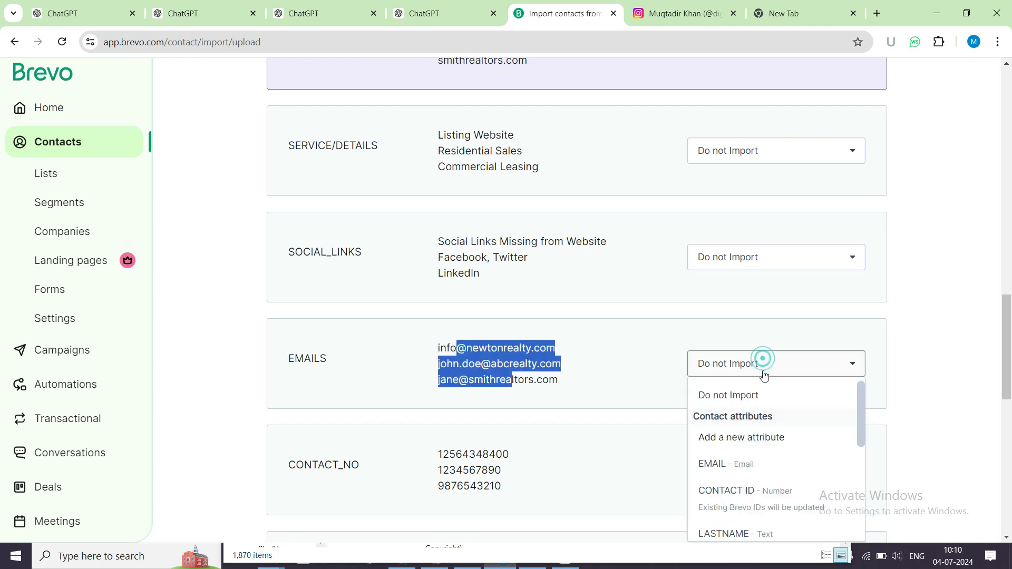
{"action": "left_click", "coordinate": [734, 457]}
Map the CONTACT_NO column to the CONTACT ID attribute.
{"action": "scroll", "coordinate": [808, 329], "scroll_direction": "down", "scroll_amount": 3}
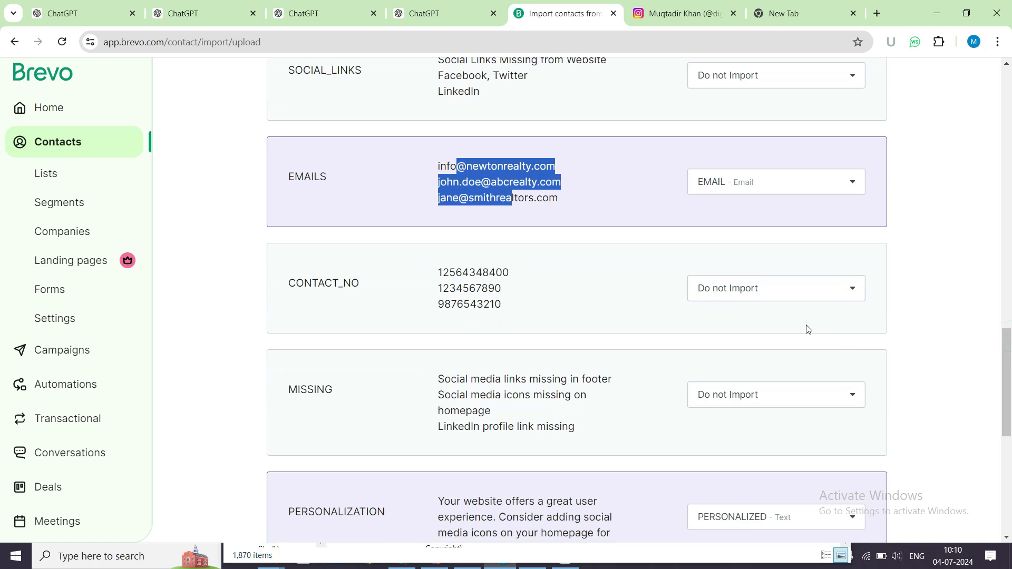
{"action": "left_click", "coordinate": [730, 295]}
{"action": "left_click", "coordinate": [735, 416]}
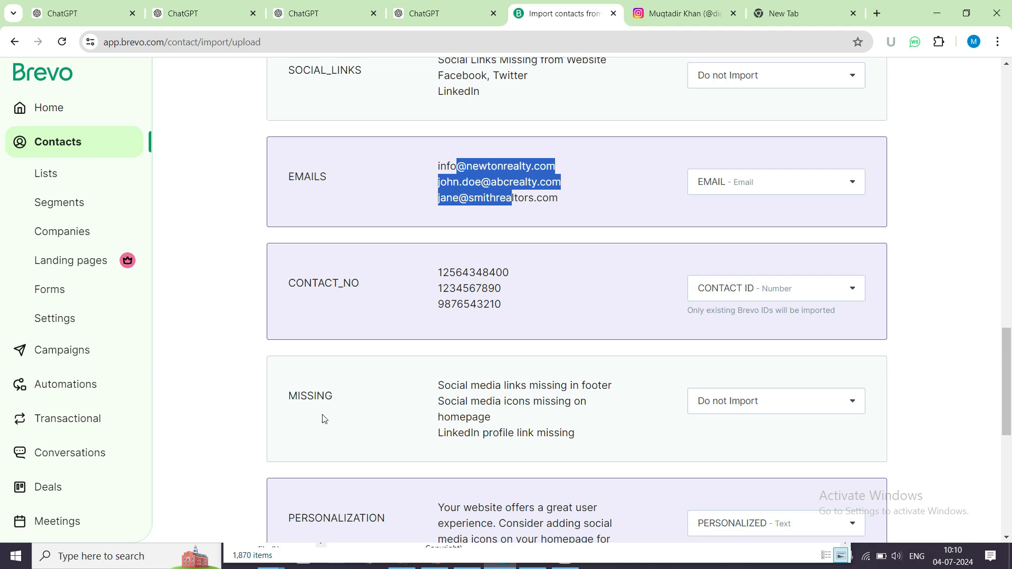
{"action": "scroll", "coordinate": [632, 385], "scroll_direction": "down", "scroll_amount": 1}
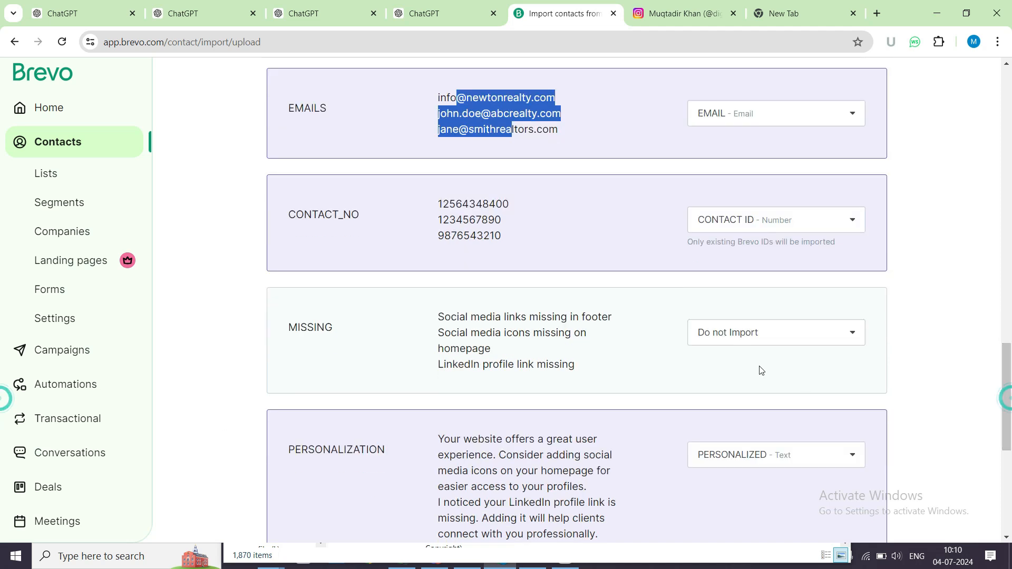
{"action": "left_click_drag", "start_coordinate": [1006, 395], "coordinate": [1009, 299]}
{"action": "left_click", "coordinate": [955, 309]}
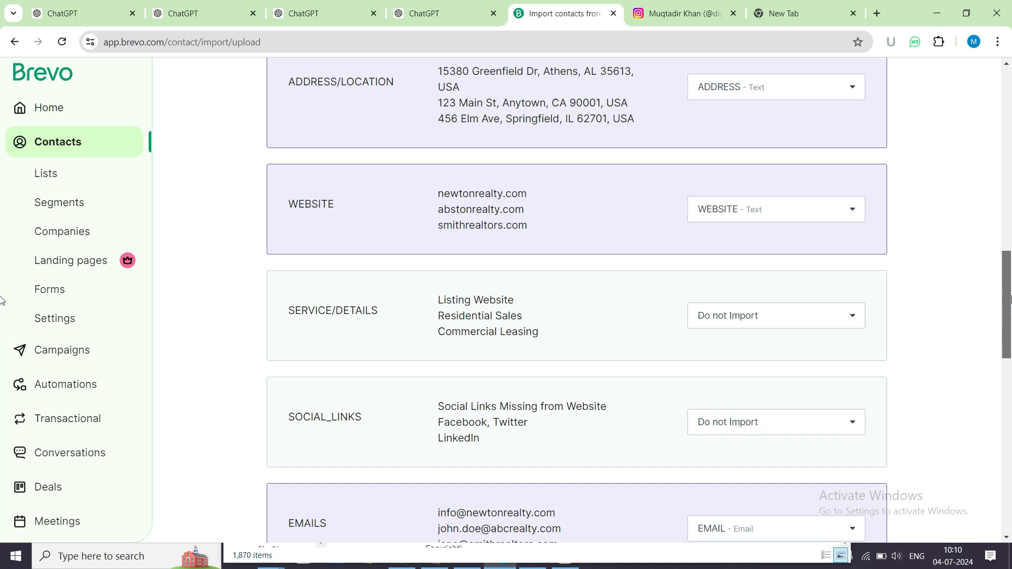
{"action": "left_click_drag", "start_coordinate": [1009, 299], "coordinate": [1009, 458]}
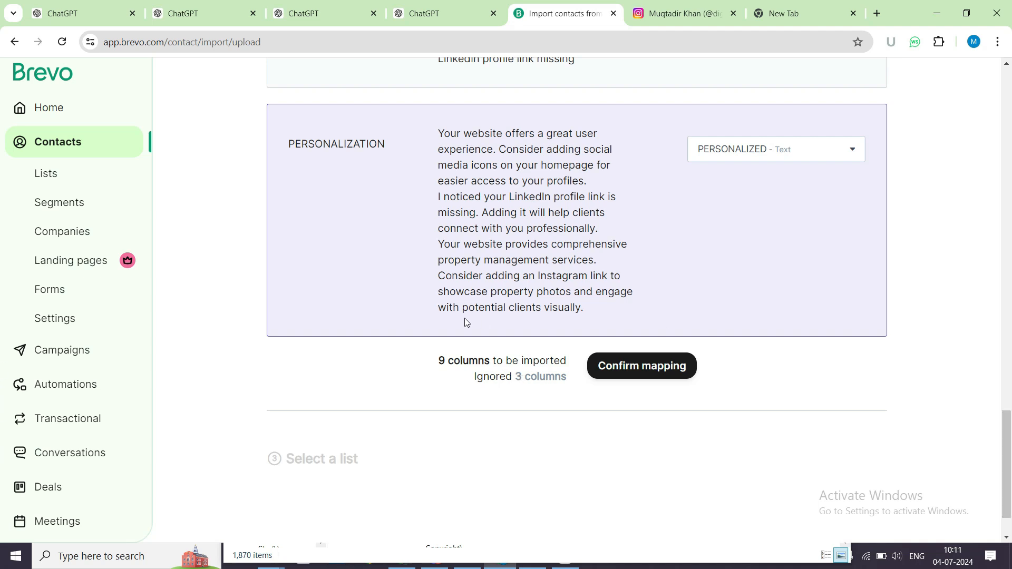
Confirm the column mapping with 9 attributes to import.
{"action": "left_click", "coordinate": [651, 373]}
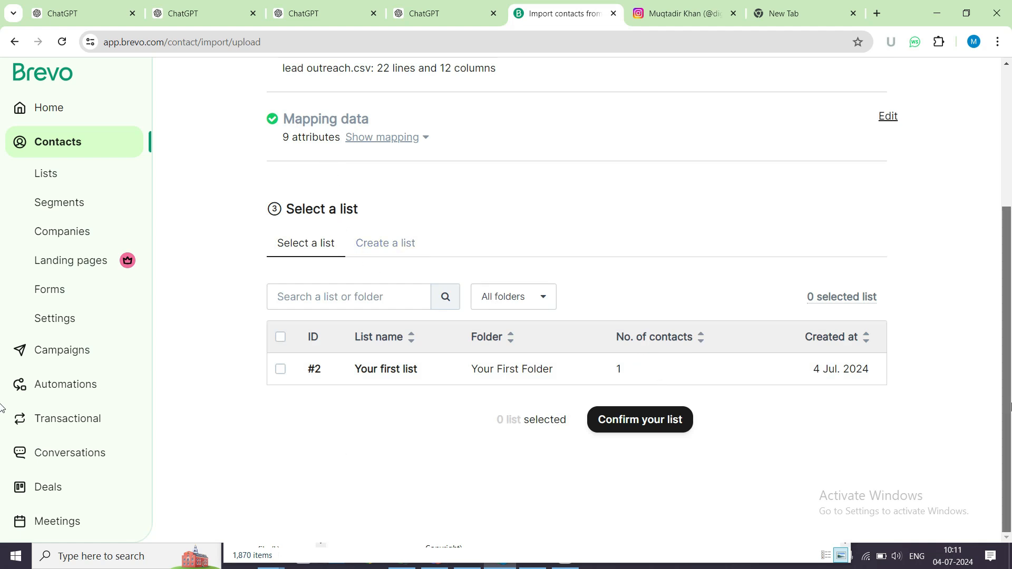
{"action": "scroll", "coordinate": [996, 359], "scroll_direction": "up", "scroll_amount": 2}
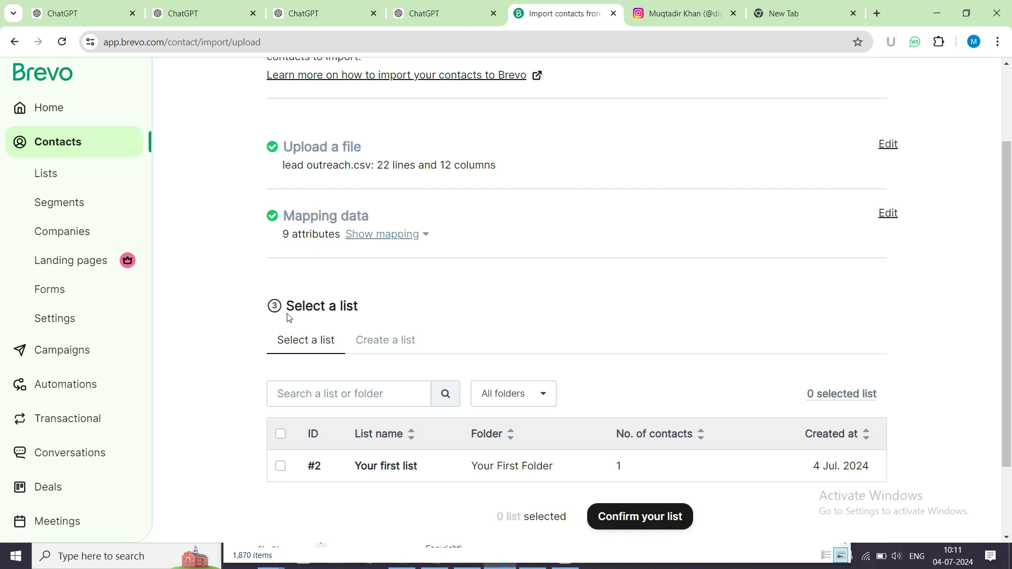
{"action": "left_click_drag", "start_coordinate": [270, 305], "coordinate": [425, 314]}
{"action": "scroll", "coordinate": [2, 361], "scroll_direction": "down", "scroll_amount": 2}
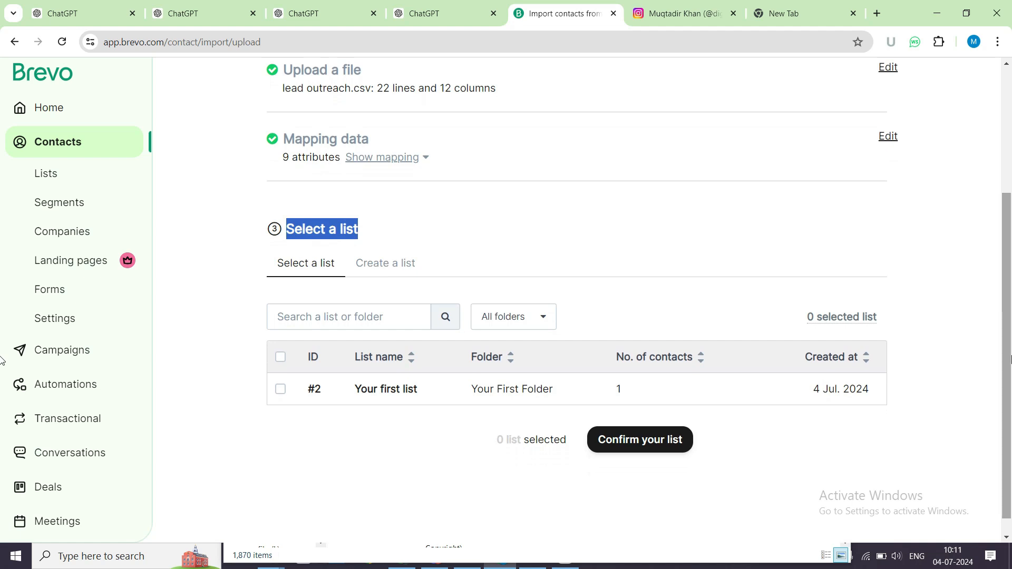
{"action": "left_click", "coordinate": [960, 280]}
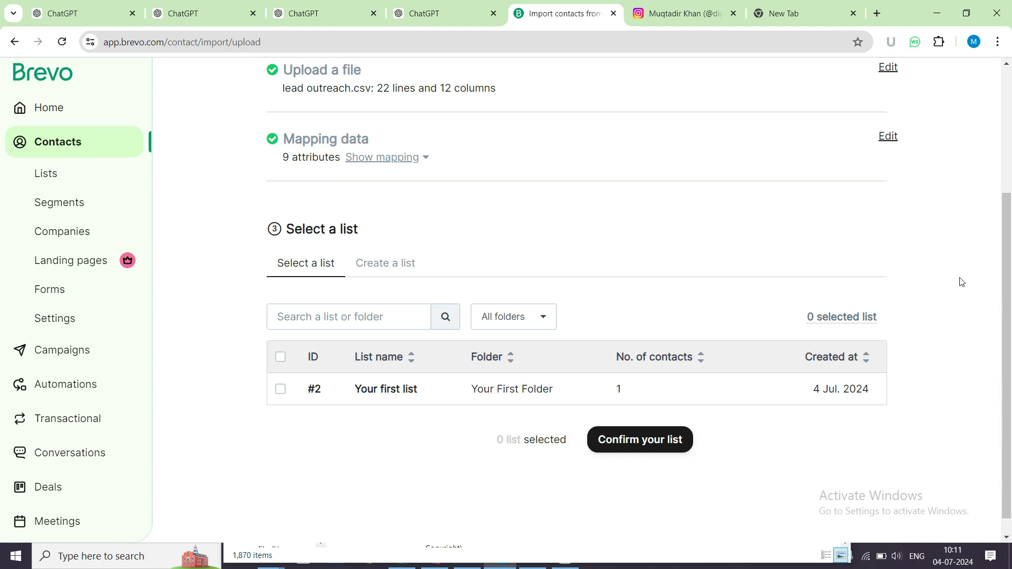
Leave Your first list unticked as the import target and open the folder filter.
{"action": "left_click", "coordinate": [280, 391]}
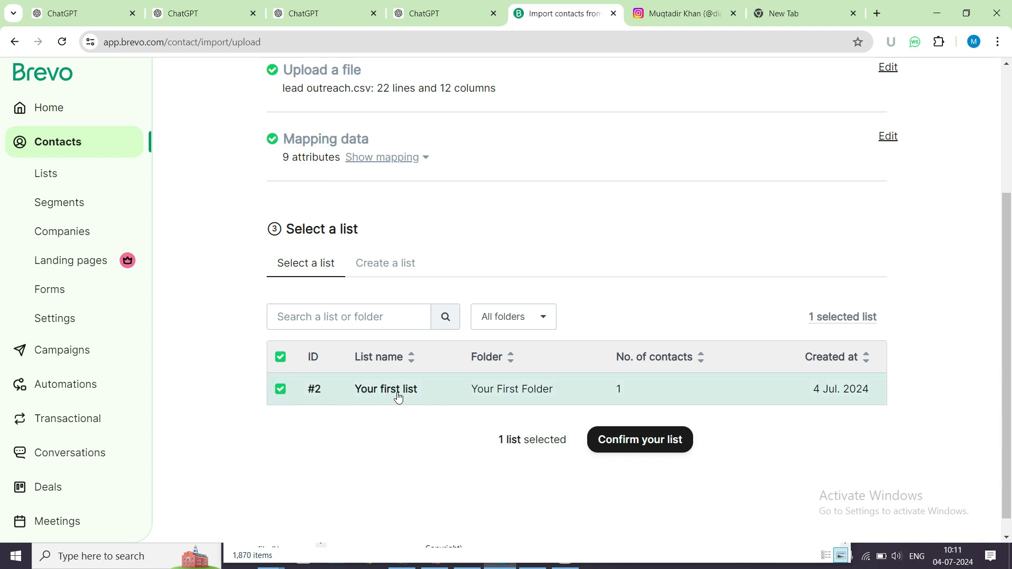
{"action": "left_click", "coordinate": [279, 391]}
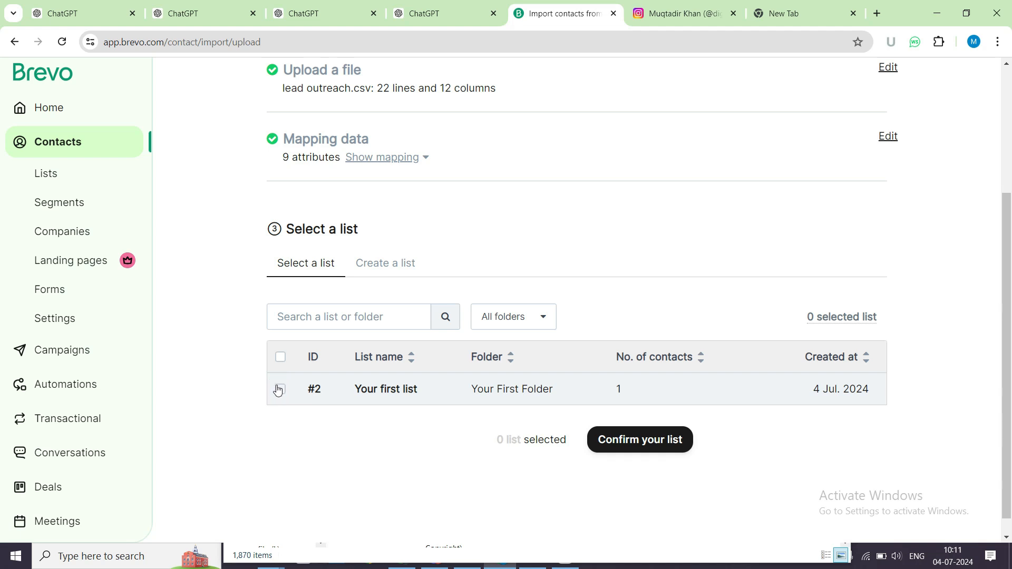
{"action": "left_click", "coordinate": [537, 318]}
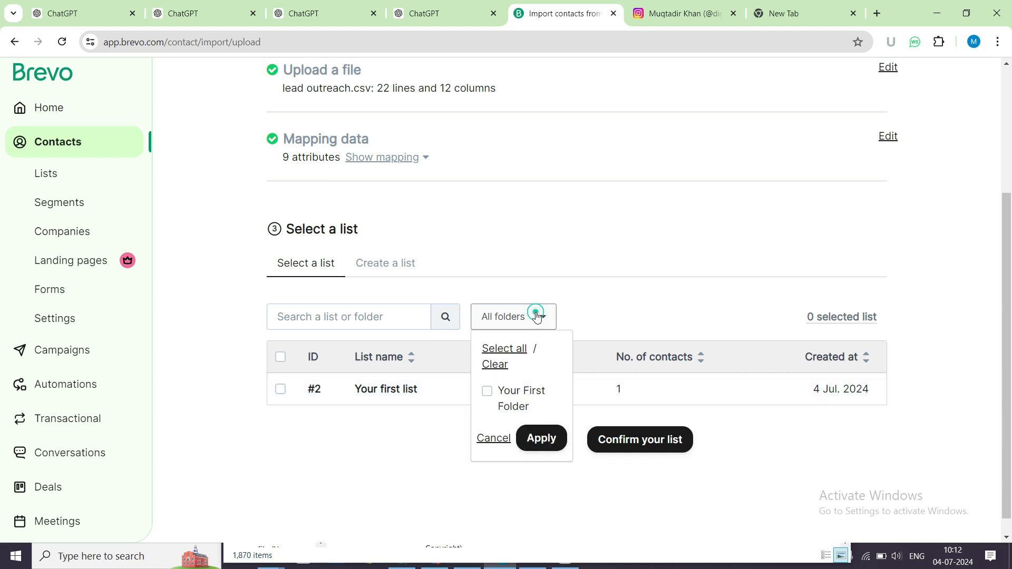
Make a new list named Lead_Outreach, filed in a new folder called Raw Leads.
{"action": "left_click", "coordinate": [398, 268]}
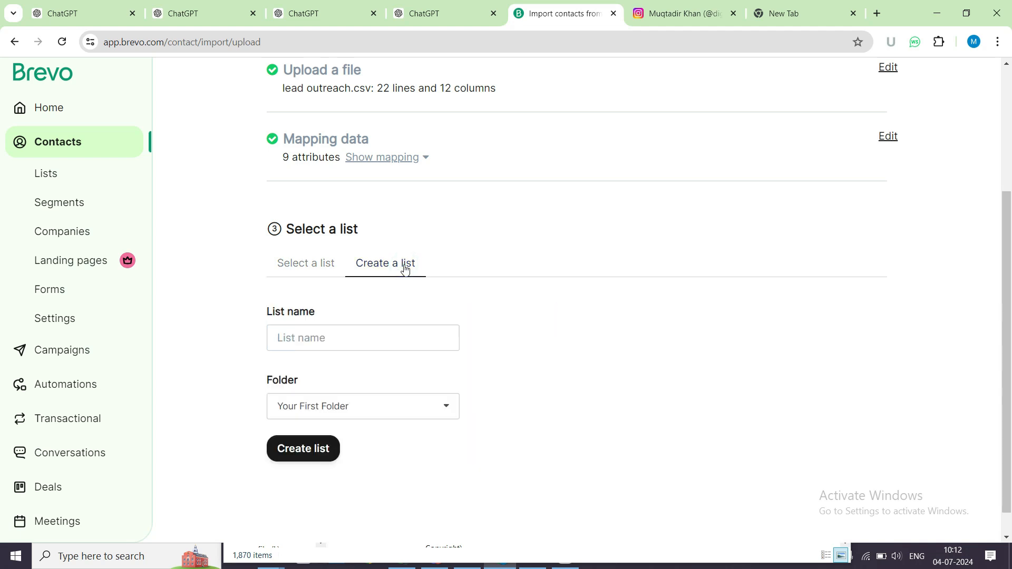
{"action": "left_click", "coordinate": [333, 340]}
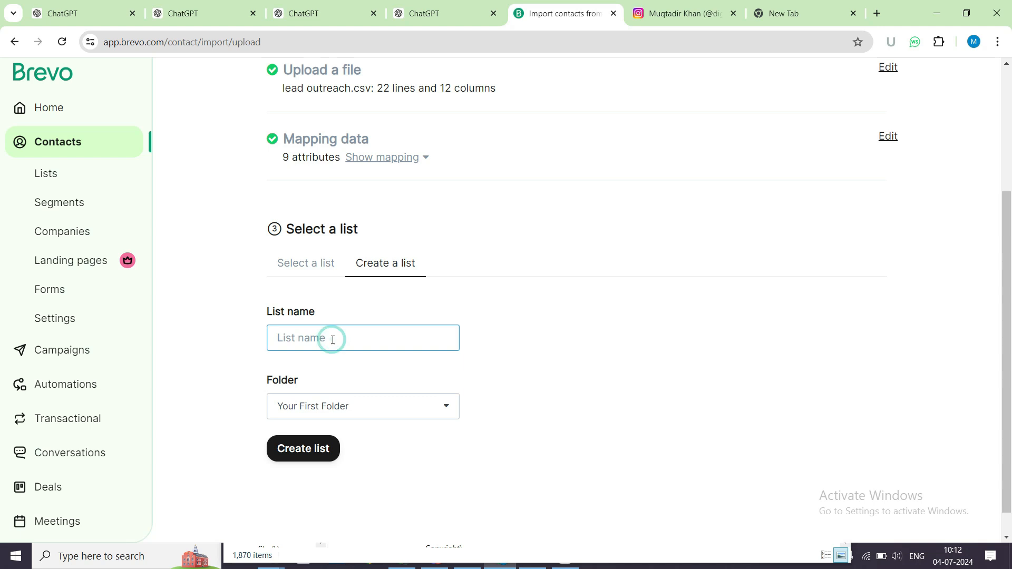
{"action": "type", "text": "Lead_Outreach"}
{"action": "left_click", "coordinate": [350, 409]}
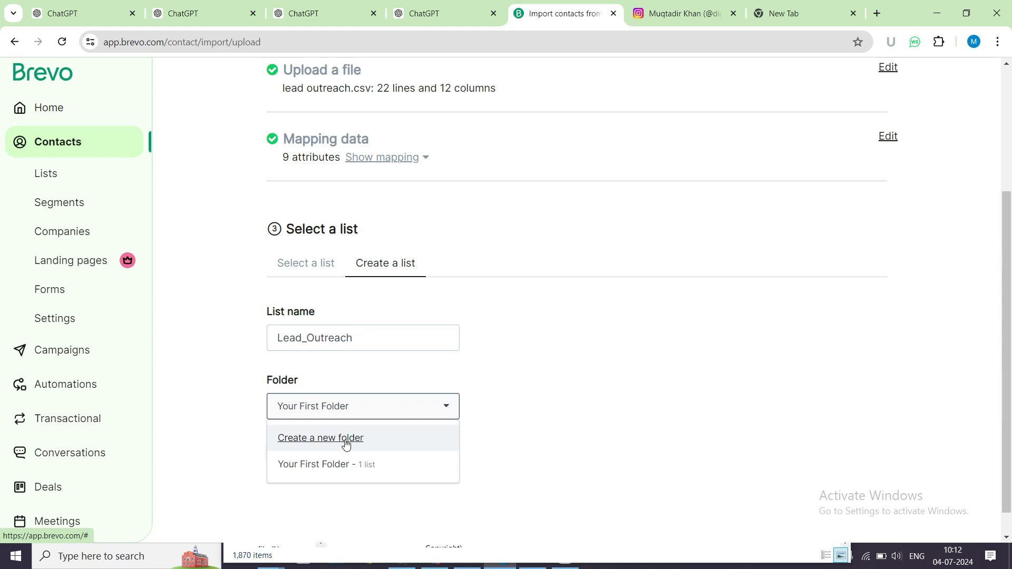
{"action": "left_click", "coordinate": [346, 444]}
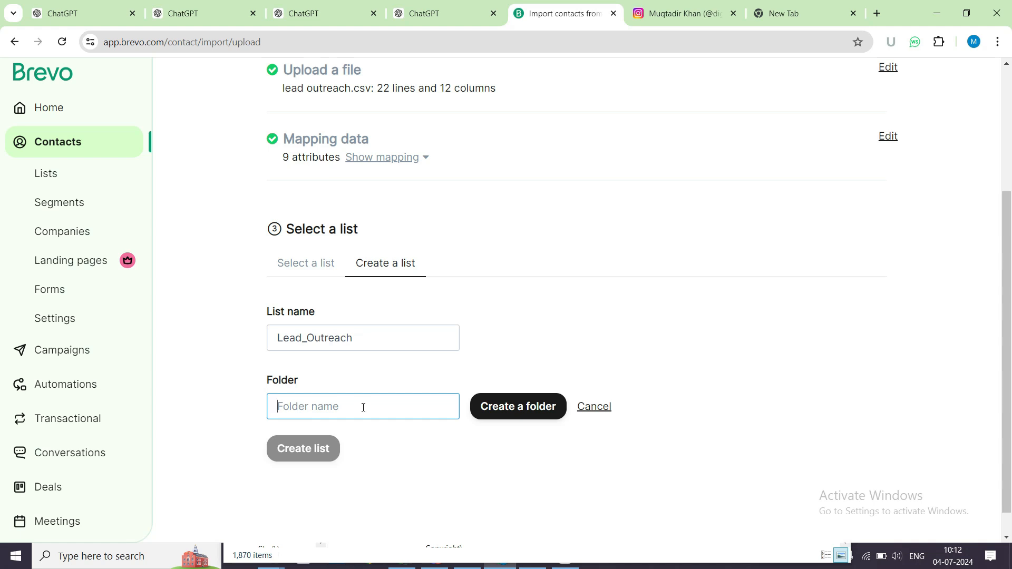
{"action": "type", "text": "Raw Leads"}
{"action": "left_click", "coordinate": [509, 409]}
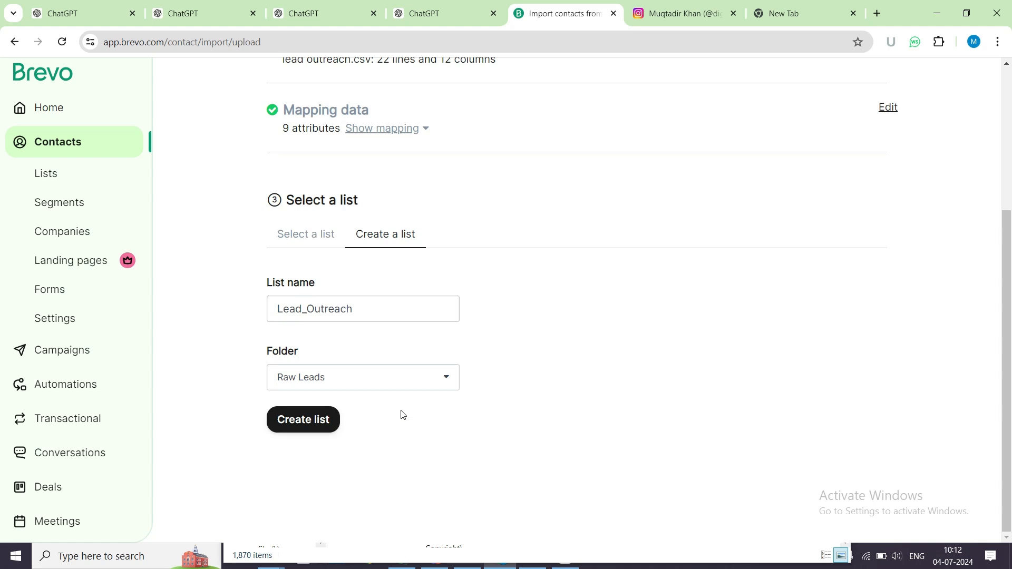
{"action": "left_click", "coordinate": [305, 429]}
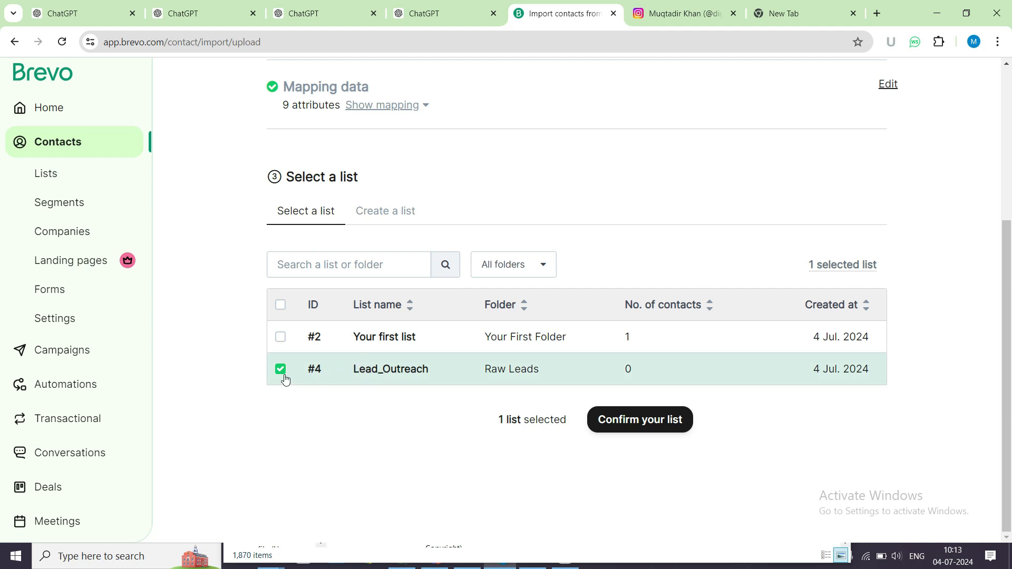
Confirm Lead_Outreach as the target list, accept the opt-in agreement, and confirm the import.
{"action": "left_click", "coordinate": [658, 424]}
{"action": "scroll", "coordinate": [655, 420], "scroll_direction": "down", "scroll_amount": 1}
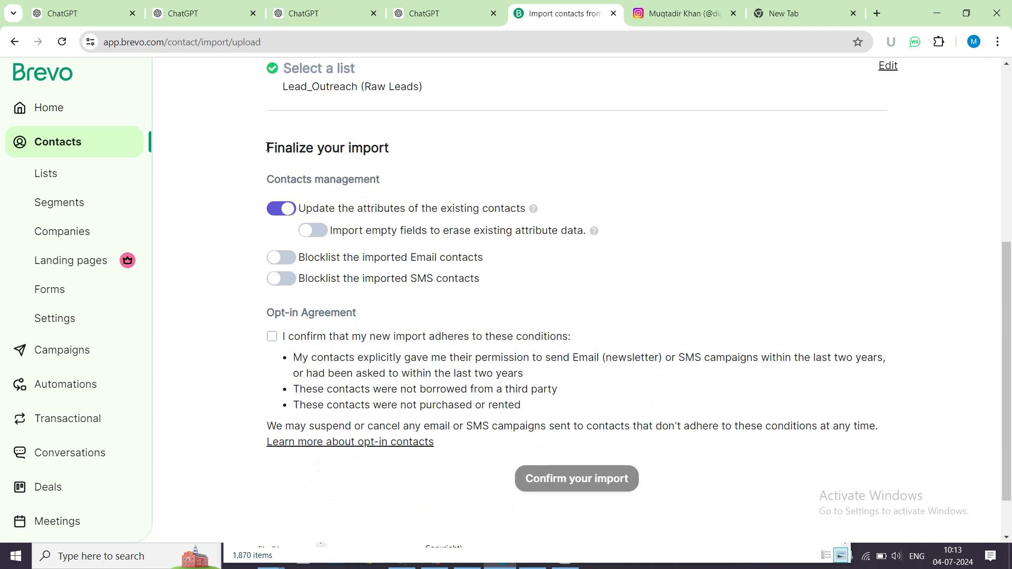
{"action": "left_click_drag", "start_coordinate": [266, 148], "coordinate": [343, 148]}
{"action": "left_click", "coordinate": [350, 147]}
{"action": "left_click", "coordinate": [271, 338]}
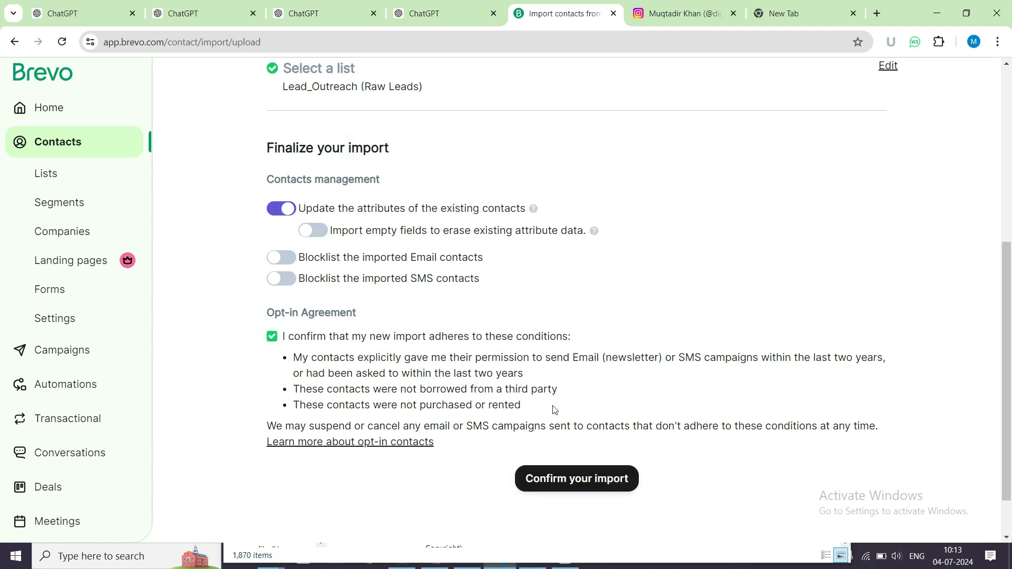
{"action": "left_click", "coordinate": [569, 481]}
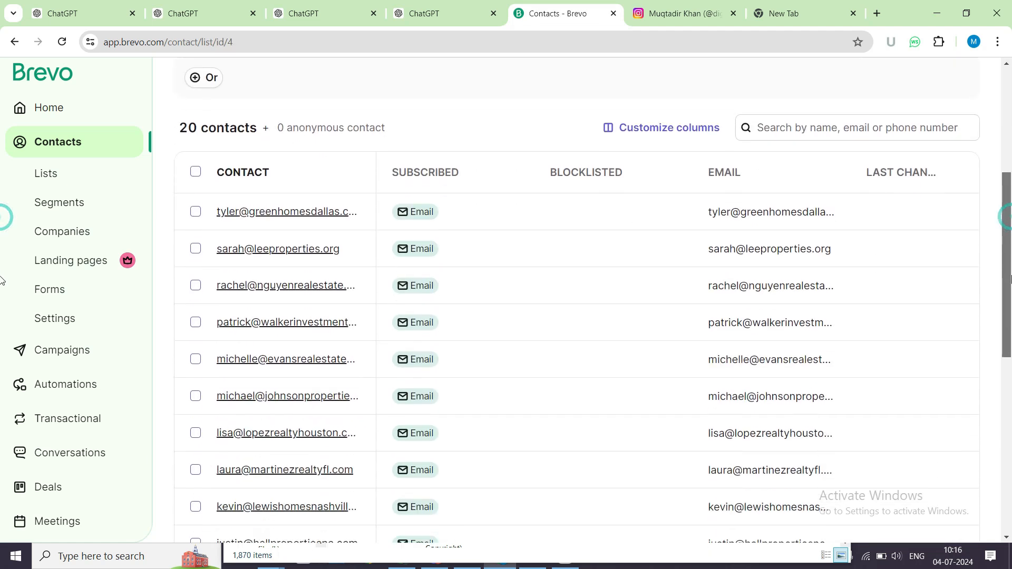
Go from the contact Lists overview to the Campaigns dashboard.
{"action": "scroll", "coordinate": [527, 316], "scroll_direction": "down", "scroll_amount": 10}
{"action": "scroll", "coordinate": [1011, 426], "scroll_direction": "up", "scroll_amount": 10}
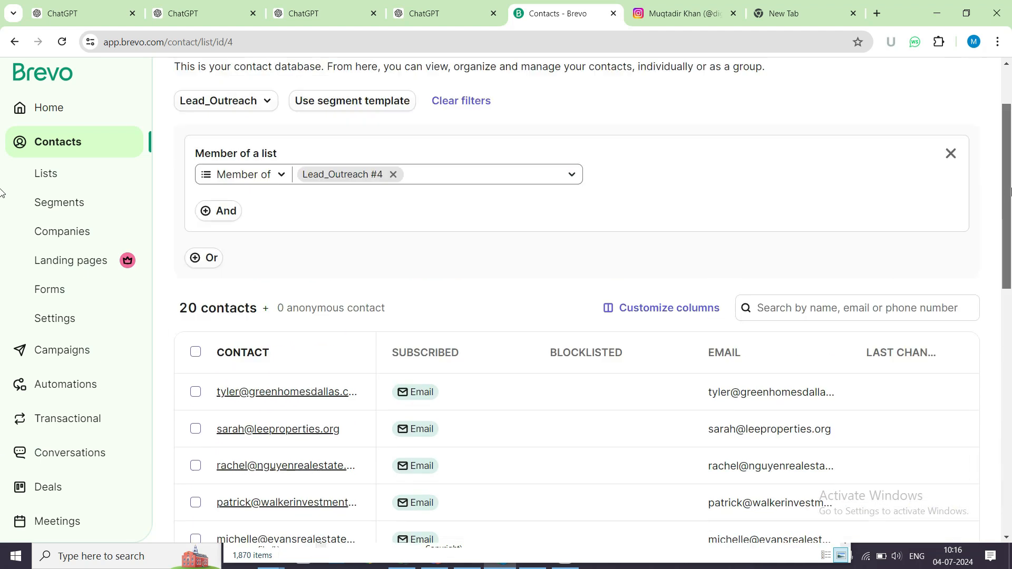
{"action": "left_click", "coordinate": [46, 174]}
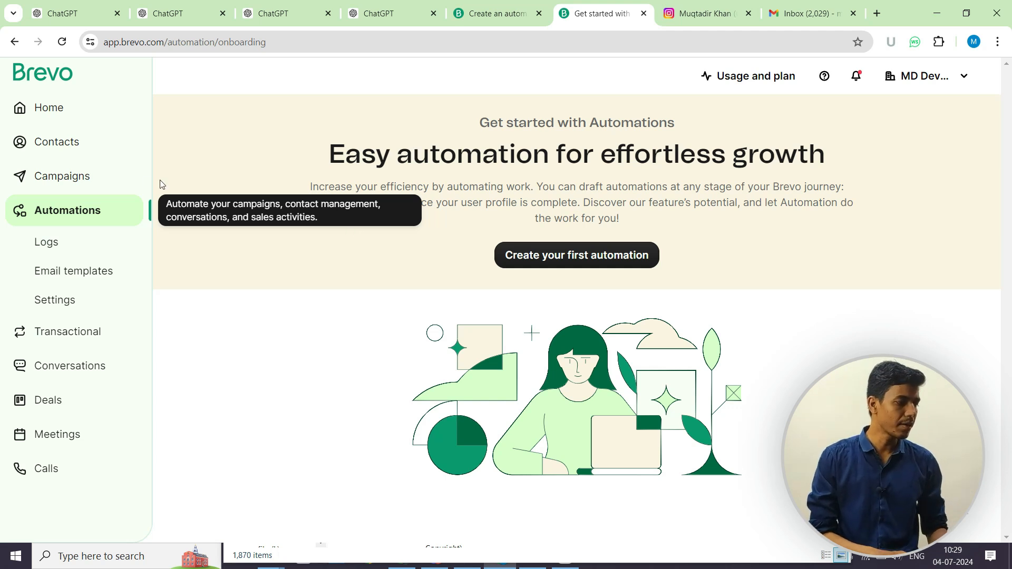
{"action": "left_click", "coordinate": [95, 178]}
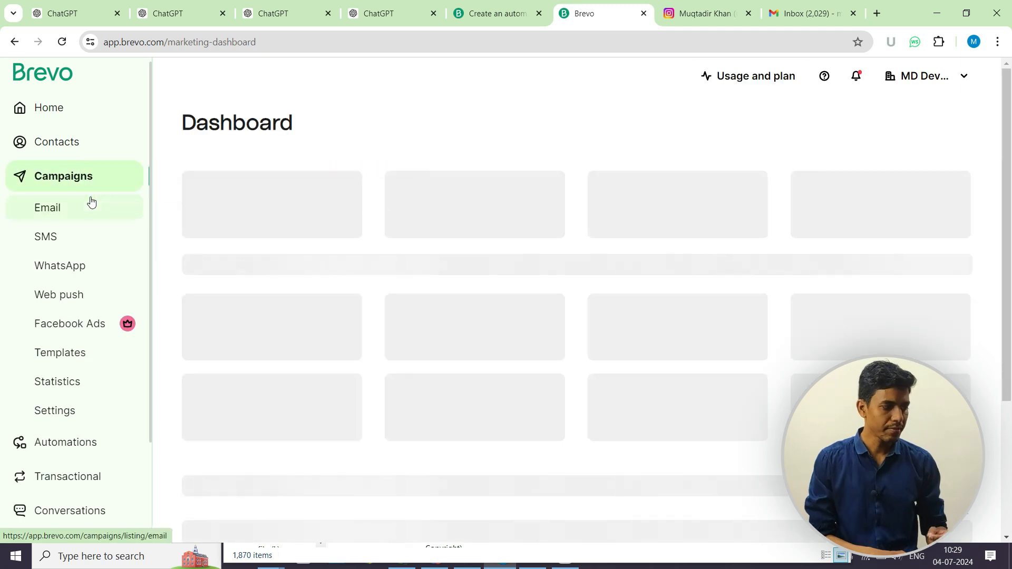
From Campaigns > Email, create a new regular email campaign named 'Leads 1'.
{"action": "left_click", "coordinate": [54, 211]}
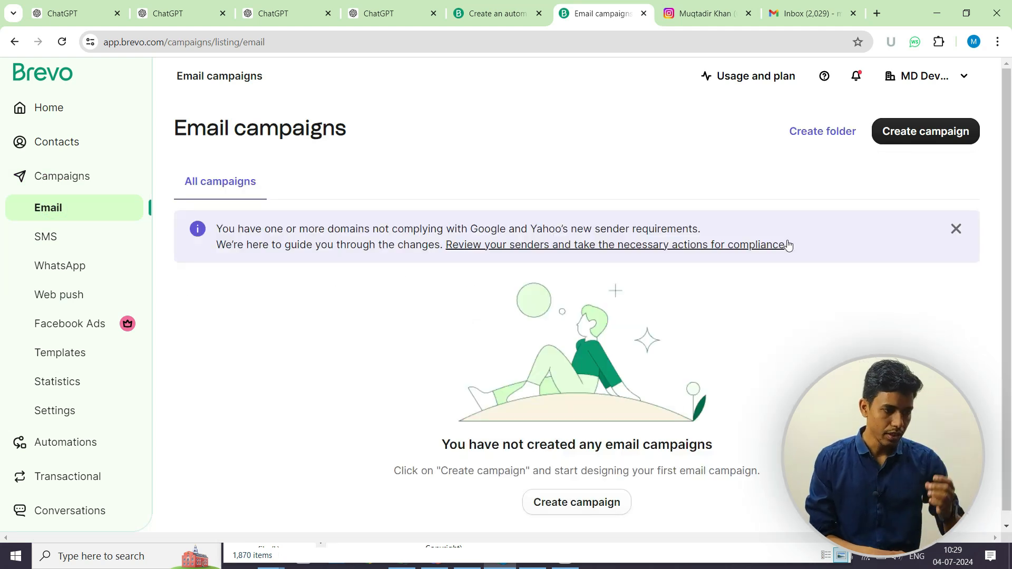
{"action": "left_click", "coordinate": [907, 138]}
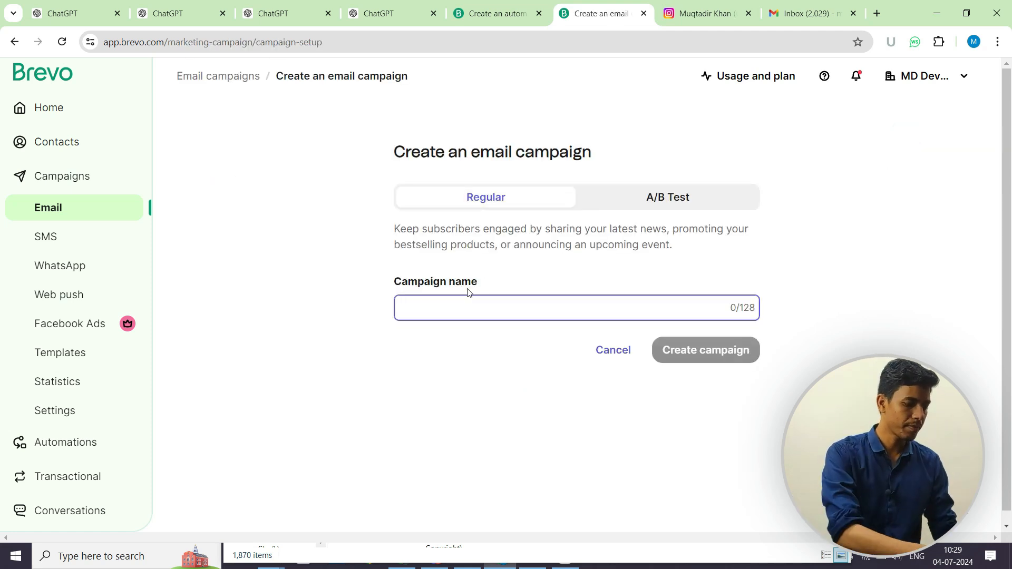
{"action": "type", "text": "Lea"}
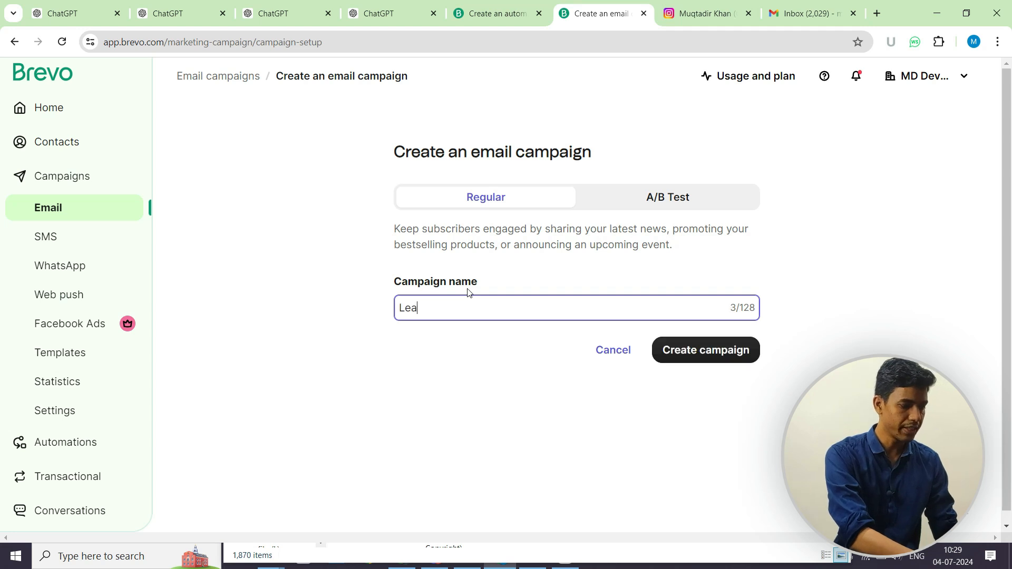
{"action": "type", "text": "ds 1"}
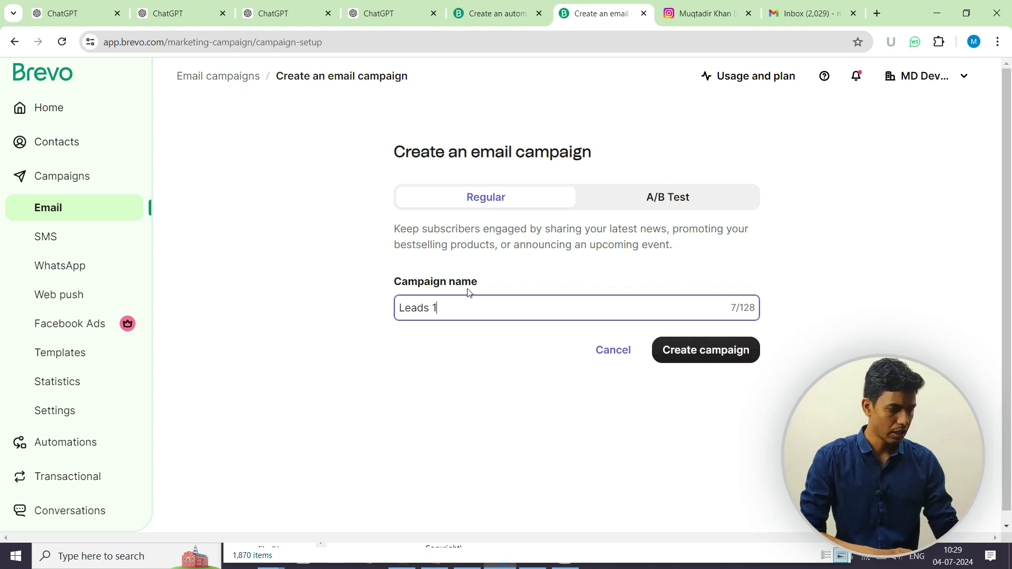
{"action": "left_click", "coordinate": [720, 353]}
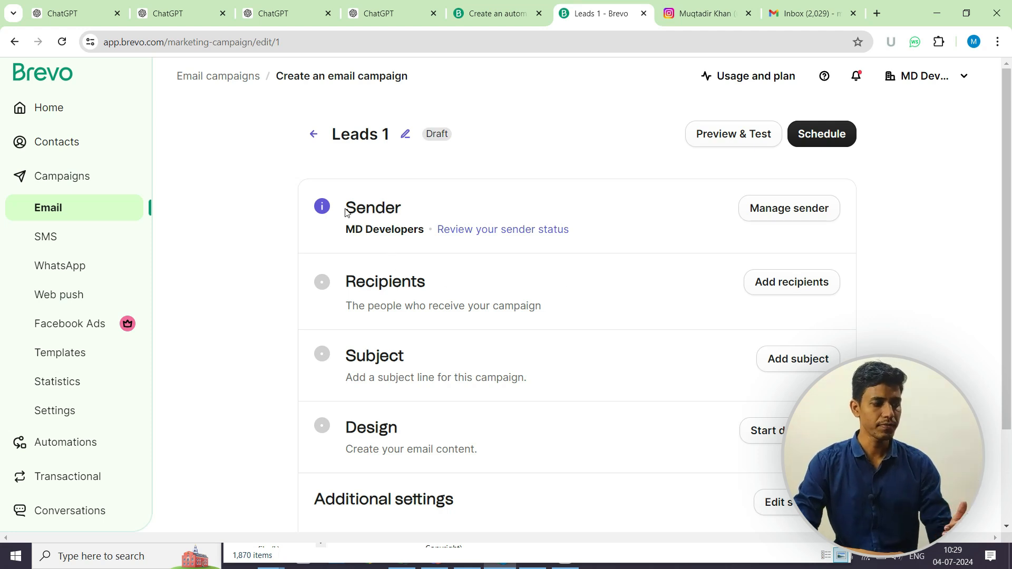
{"action": "left_click_drag", "start_coordinate": [345, 212], "coordinate": [393, 204]}
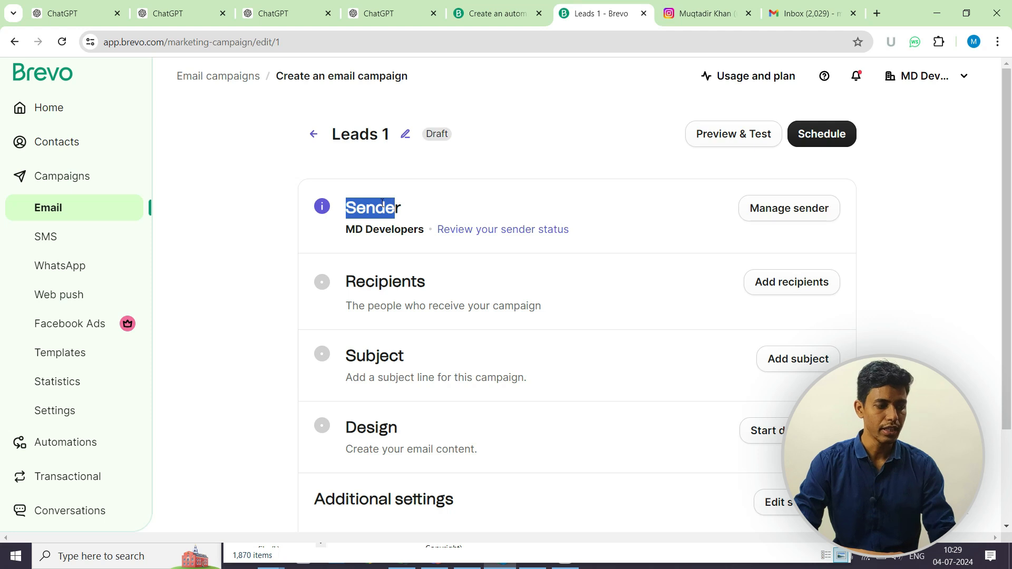
{"action": "left_click", "coordinate": [383, 203]}
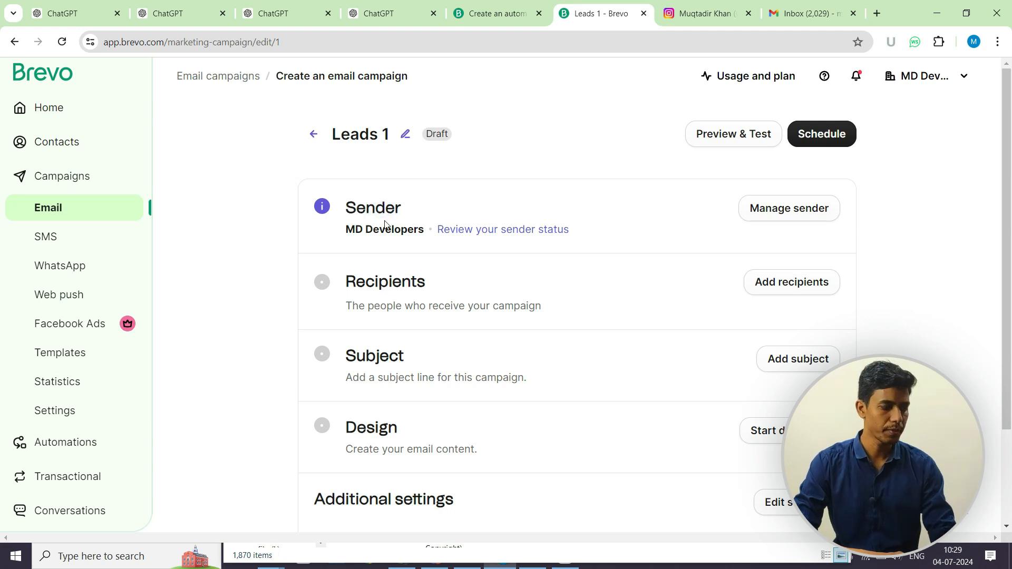
{"action": "left_click", "coordinate": [811, 212]}
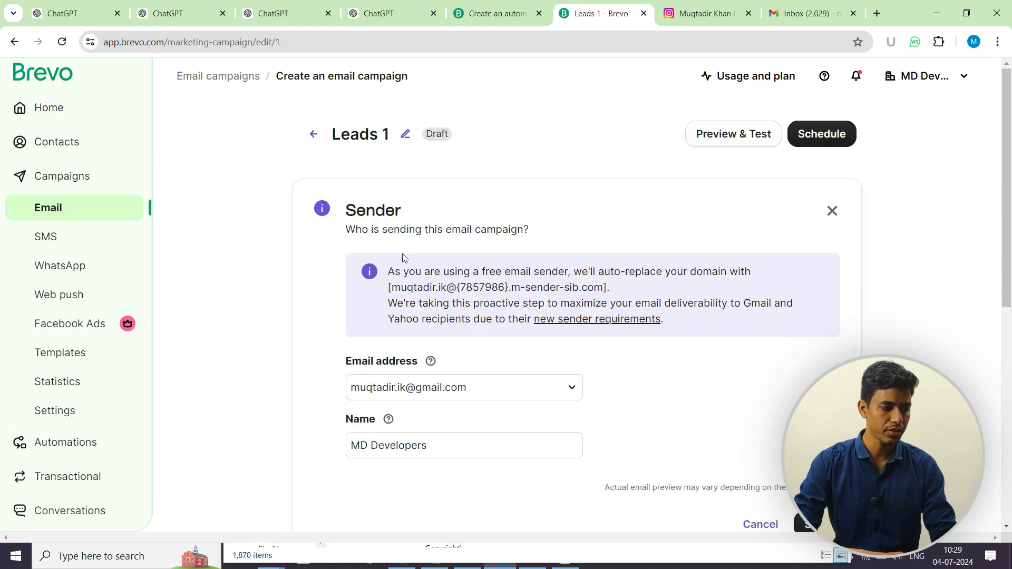
{"action": "scroll", "coordinate": [430, 377], "scroll_direction": "down", "scroll_amount": 2}
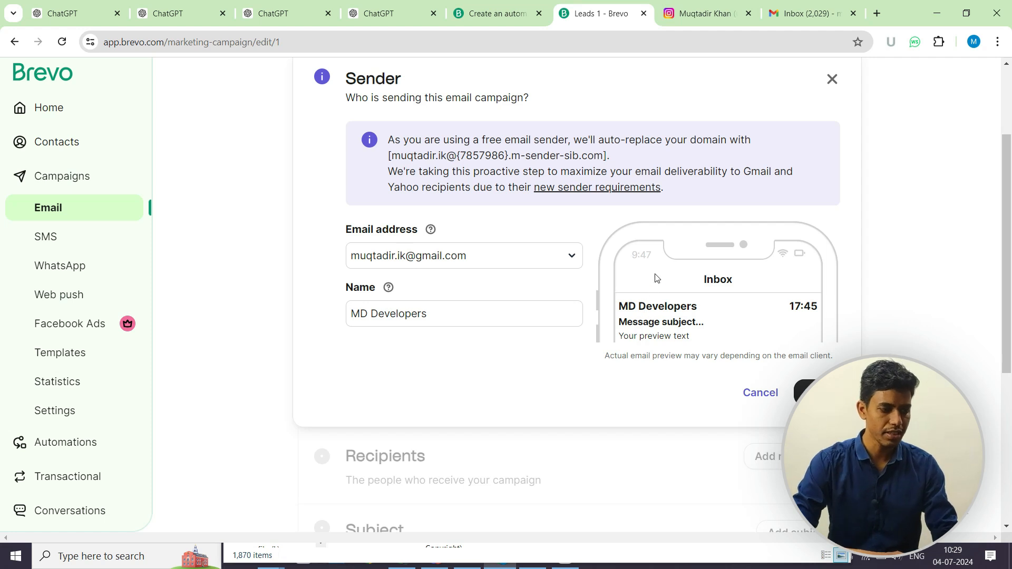
{"action": "scroll", "coordinate": [656, 274], "scroll_direction": "up", "scroll_amount": 1}
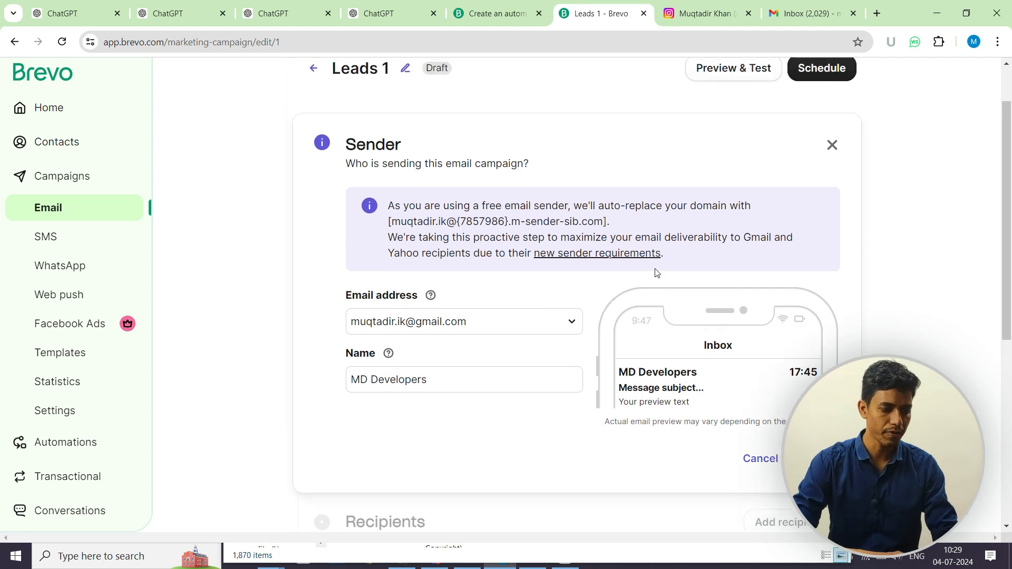
{"action": "left_click", "coordinate": [759, 460]}
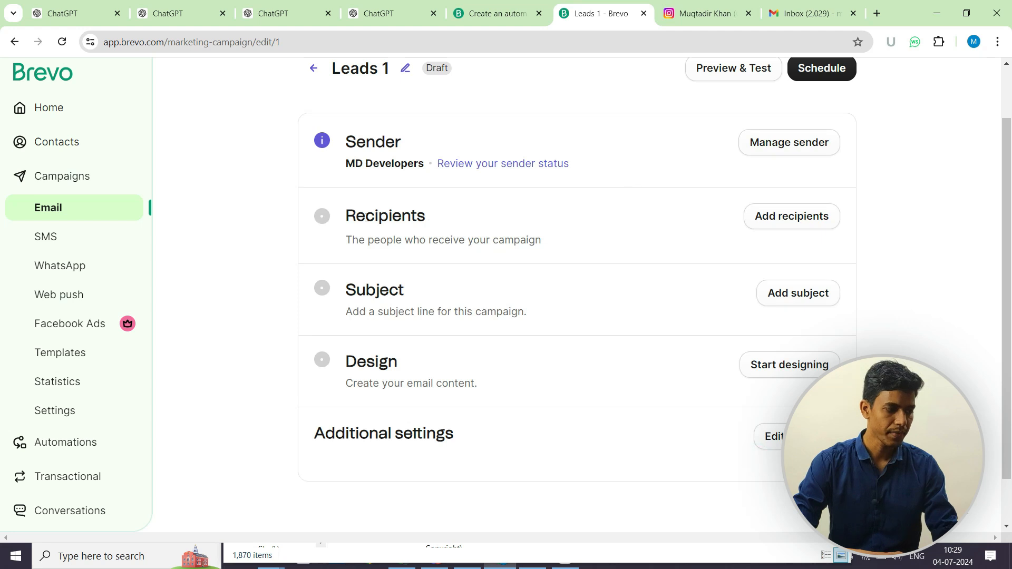
{"action": "left_click_drag", "start_coordinate": [344, 216], "coordinate": [443, 223]}
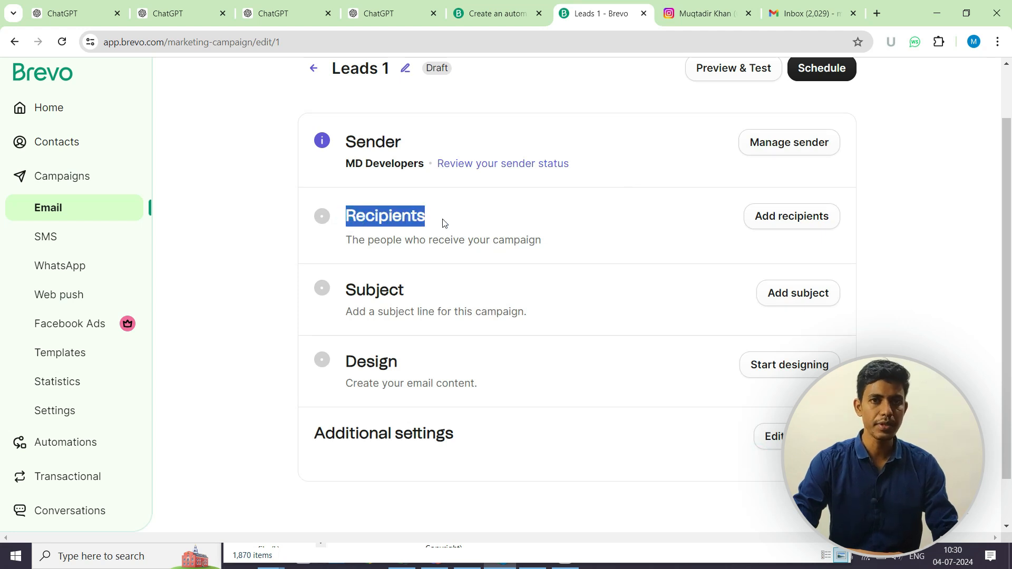
Set the recipients to the Lead_Outreach #4 list from the Raw Leads folder (20 recipients).
{"action": "left_click", "coordinate": [439, 218]}
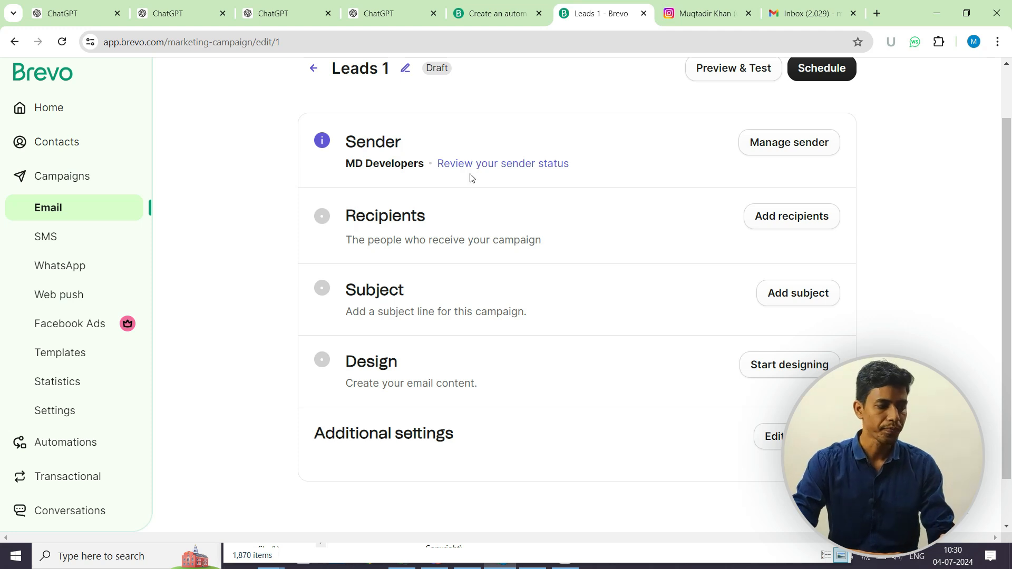
{"action": "left_click", "coordinate": [800, 224]}
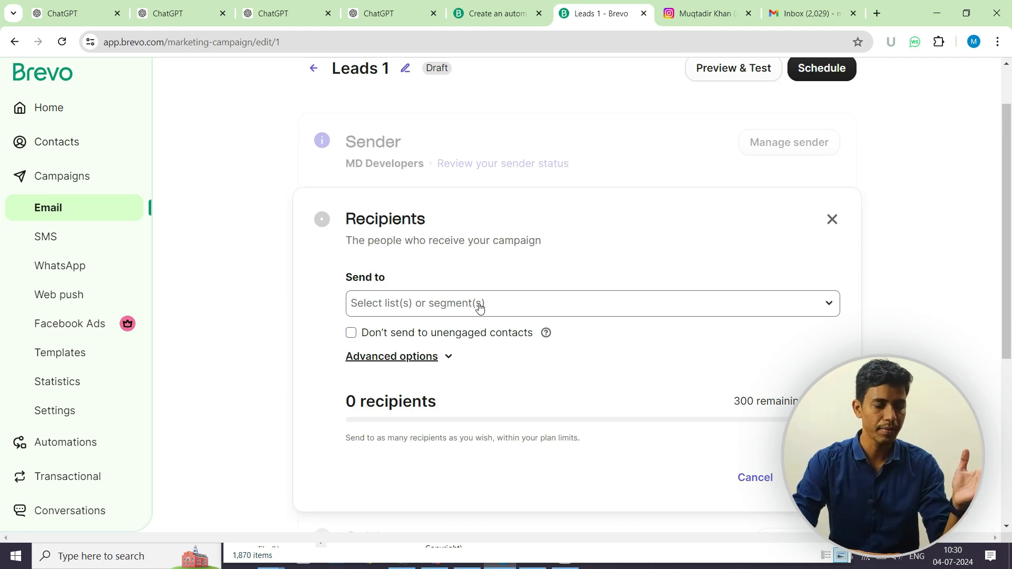
{"action": "left_click", "coordinate": [479, 305]}
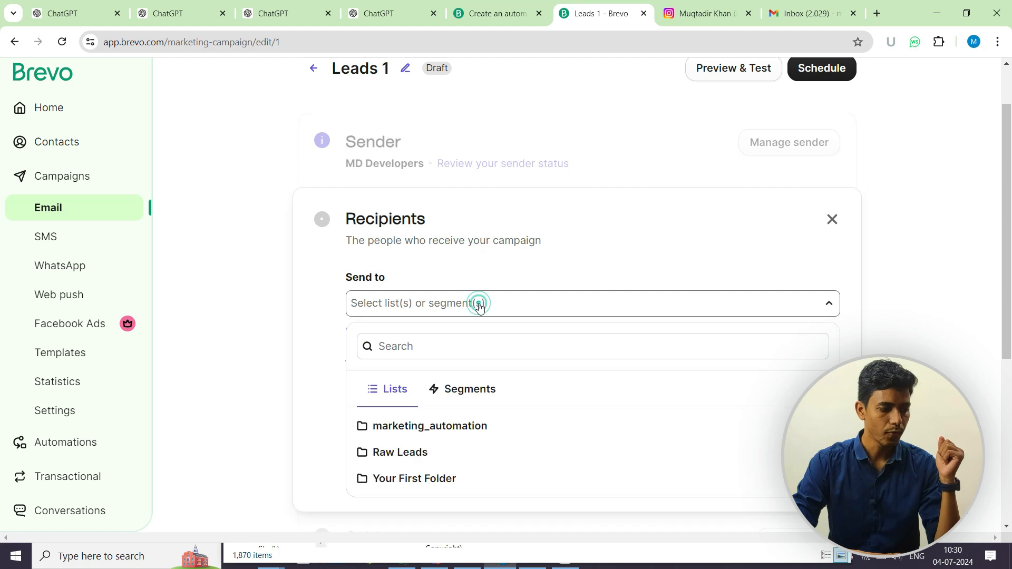
{"action": "left_click", "coordinate": [405, 458]}
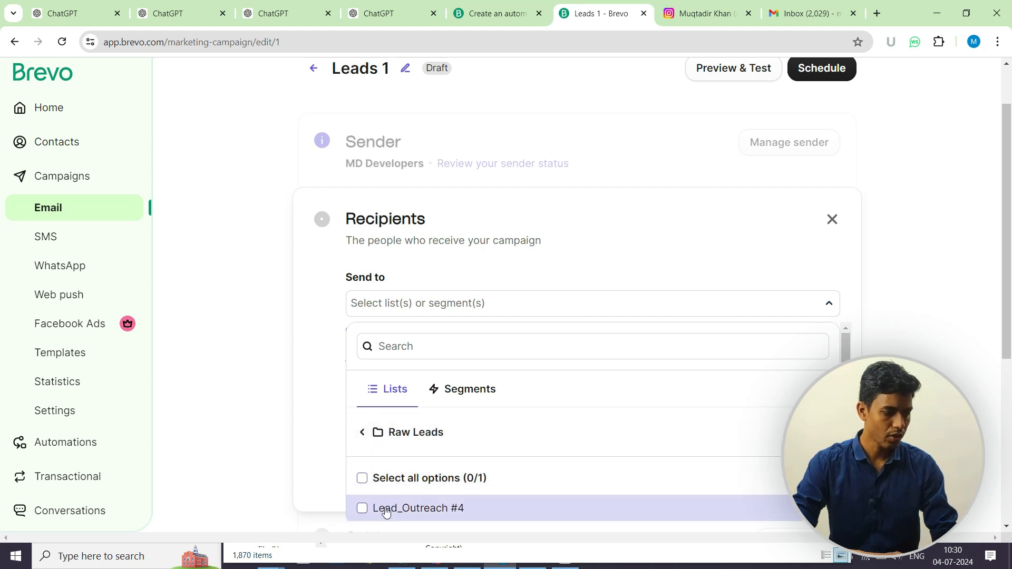
{"action": "left_click", "coordinate": [362, 507]}
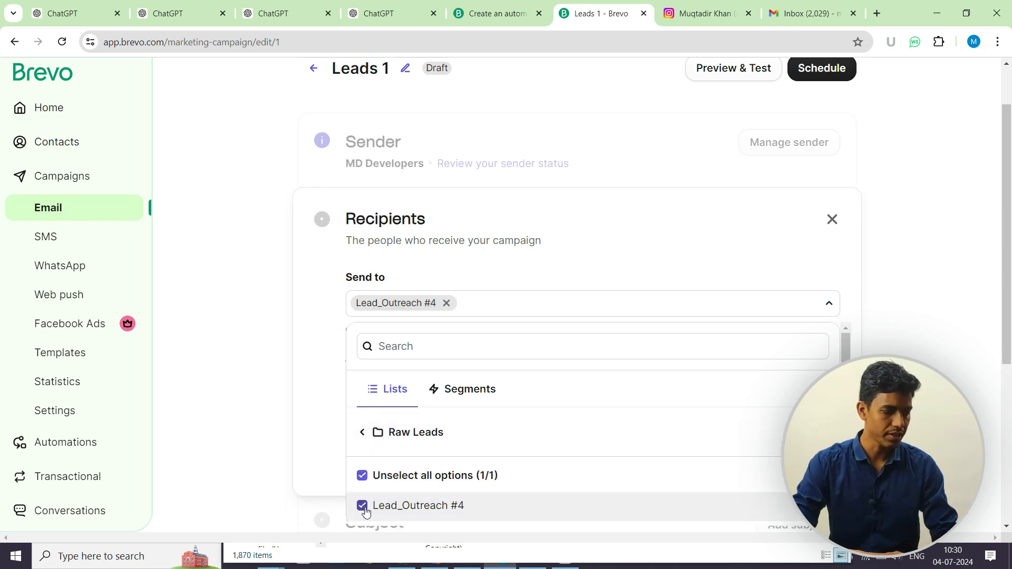
{"action": "left_click", "coordinate": [326, 345]}
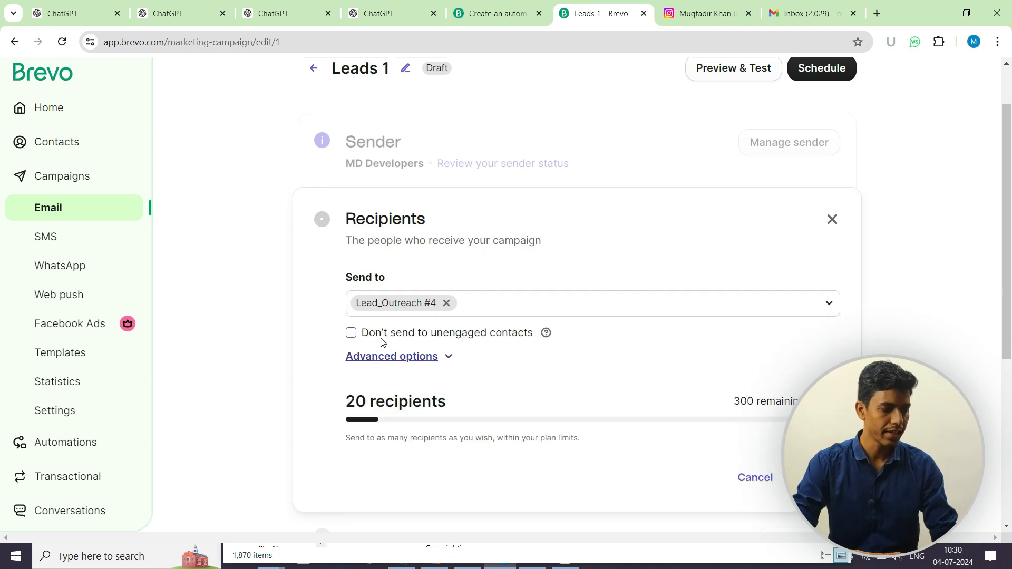
{"action": "left_click_drag", "start_coordinate": [340, 408], "coordinate": [383, 409]}
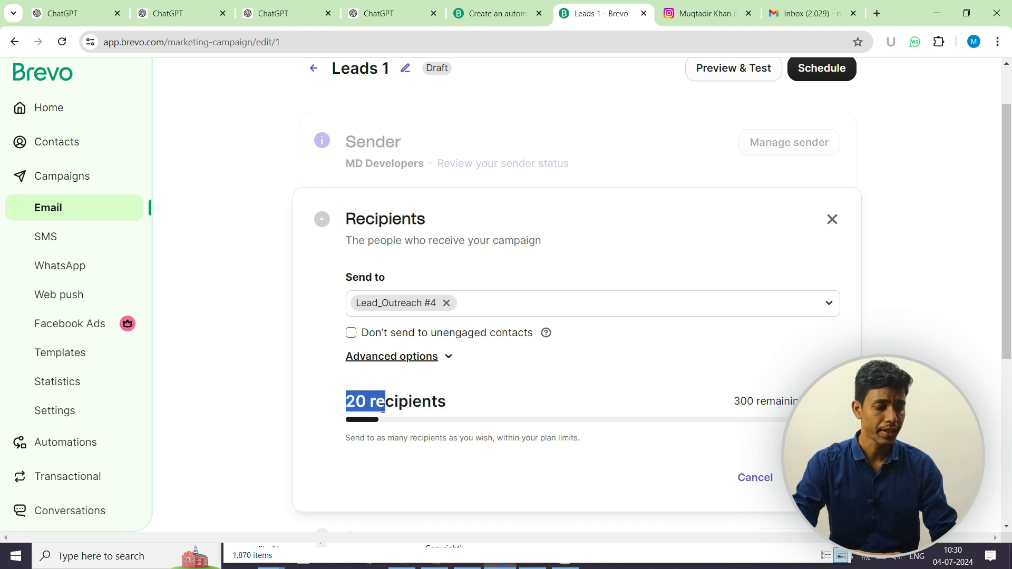
{"action": "left_click", "coordinate": [383, 407]}
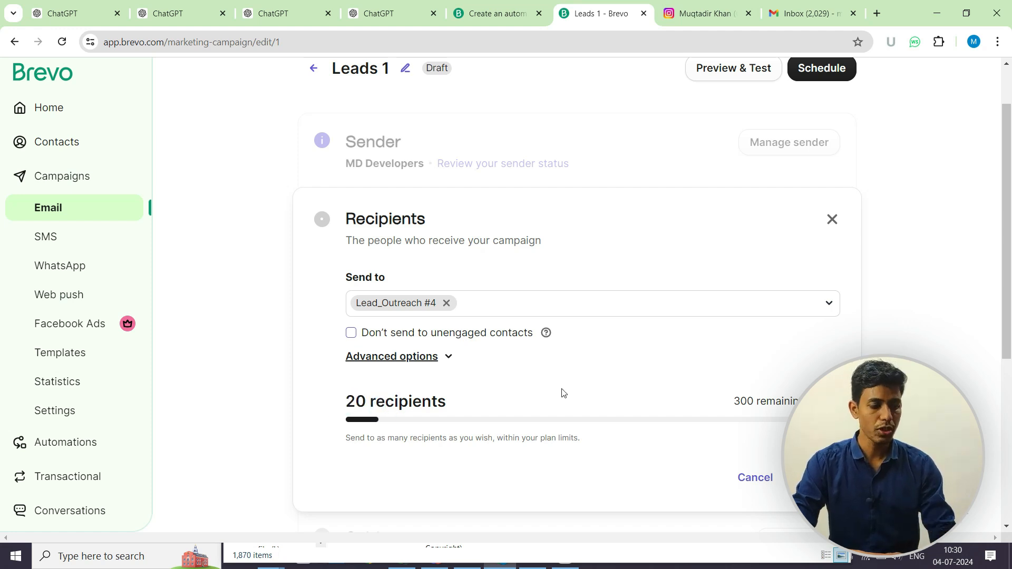
{"action": "left_click_drag", "start_coordinate": [734, 402], "coordinate": [804, 403]}
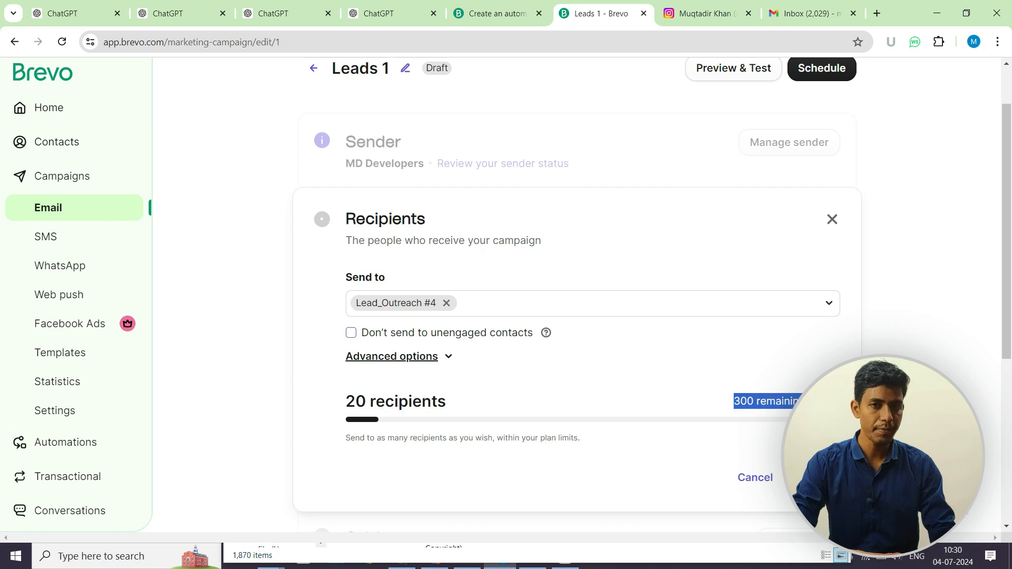
{"action": "left_click", "coordinate": [822, 404]}
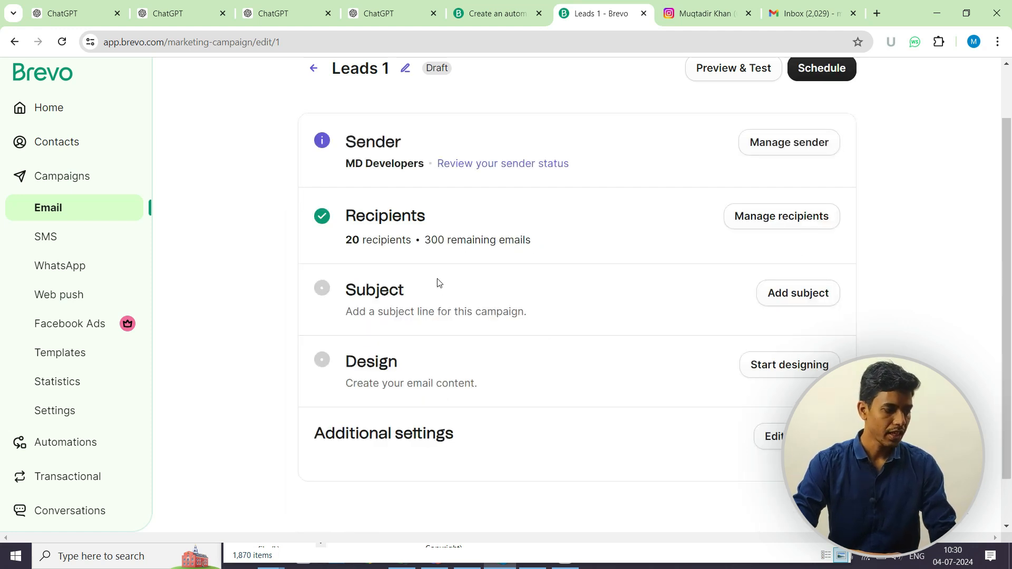
Open the Subject step and put the cursor in the empty subject line field.
{"action": "left_click", "coordinate": [820, 297]}
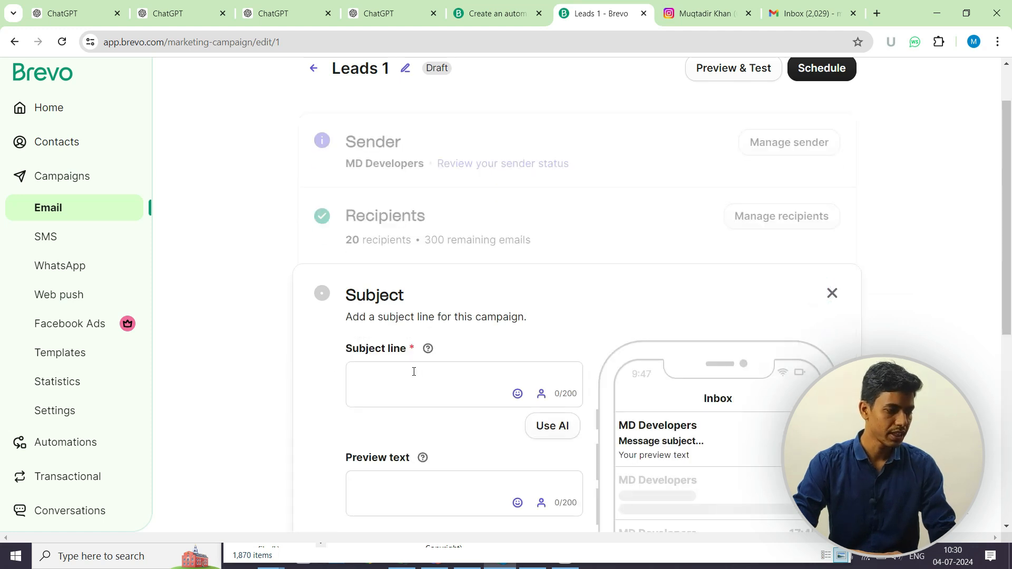
{"action": "scroll", "coordinate": [413, 378], "scroll_direction": "up", "scroll_amount": 1}
{"action": "scroll", "coordinate": [412, 381], "scroll_direction": "down", "scroll_amount": 5}
{"action": "left_click", "coordinate": [392, 193]}
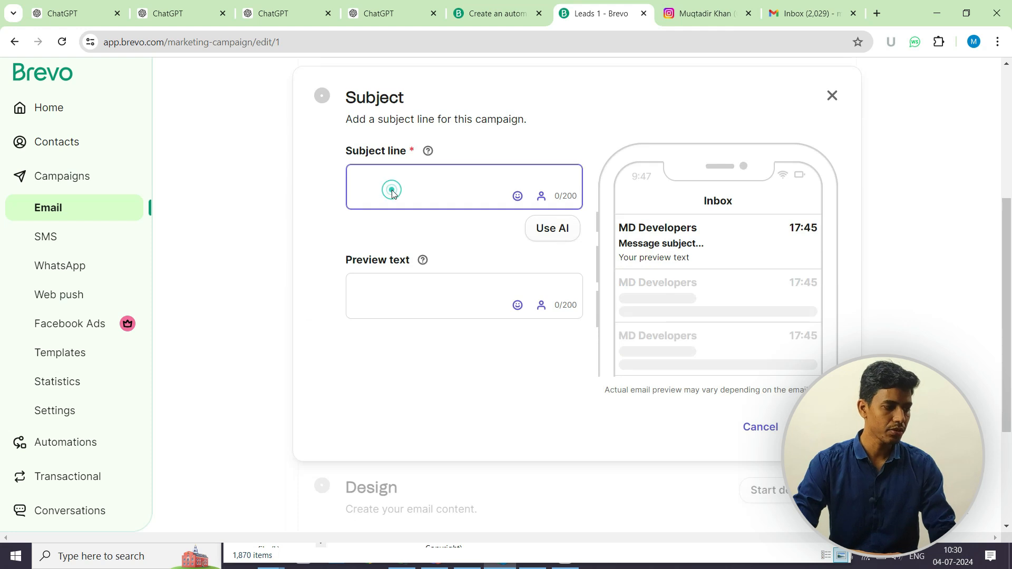
{"action": "left_click", "coordinate": [391, 182]}
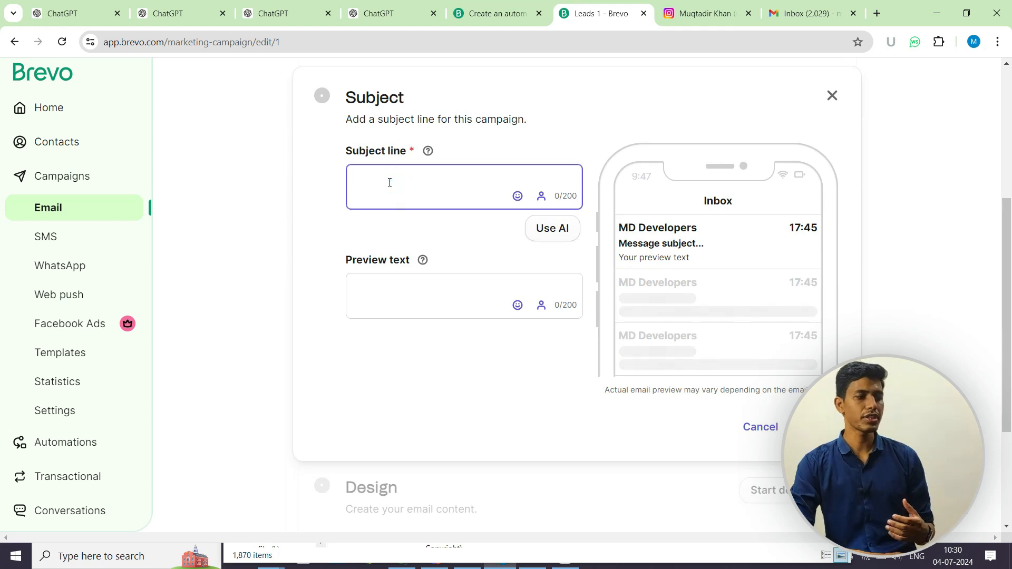
Copy ChatGPT's subject 'Enhance Your Online Presence with Personalized Web Solutions' for the Brevo subject.
{"action": "left_click", "coordinate": [377, 13]}
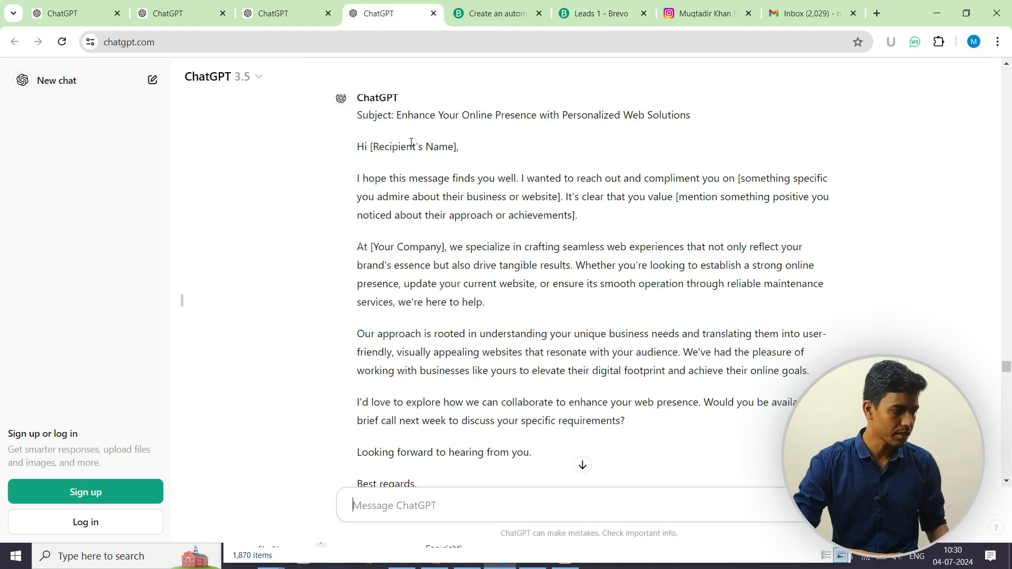
{"action": "left_click_drag", "start_coordinate": [396, 114], "coordinate": [695, 122]}
{"action": "key", "text": "ctrl+c"}
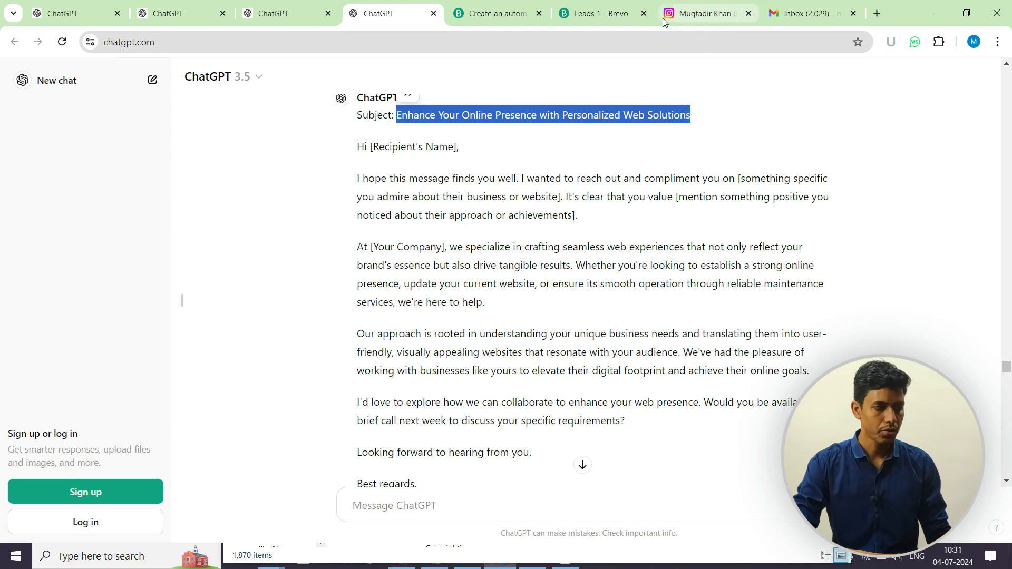
{"action": "left_click", "coordinate": [593, 15]}
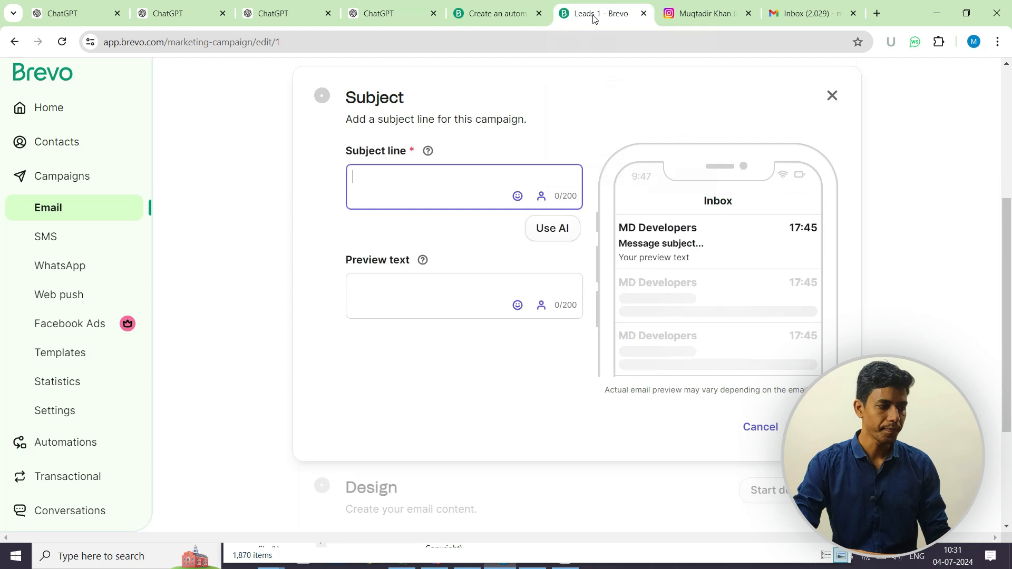
{"action": "left_click", "coordinate": [375, 14]}
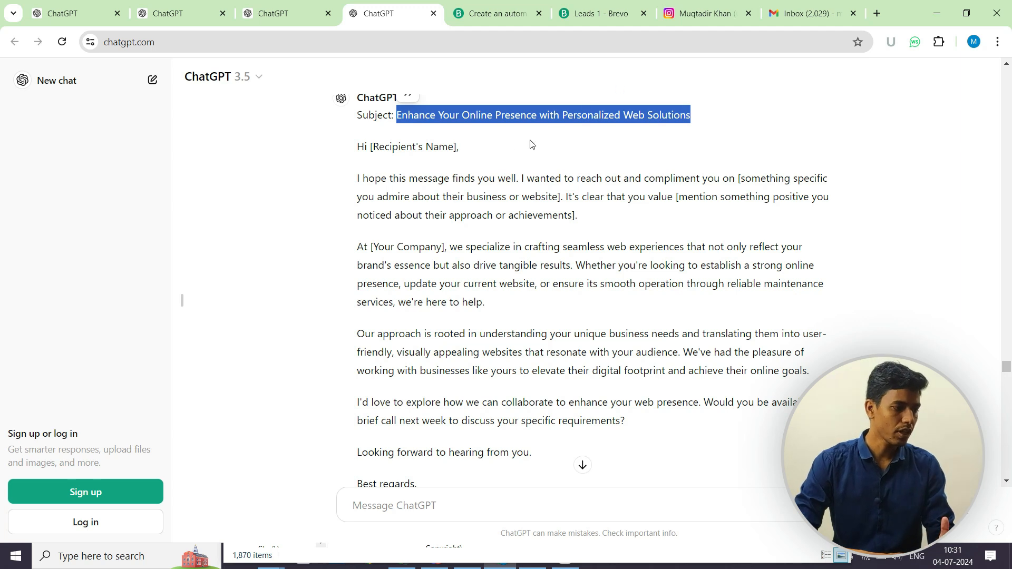
{"action": "left_click", "coordinate": [601, 13]}
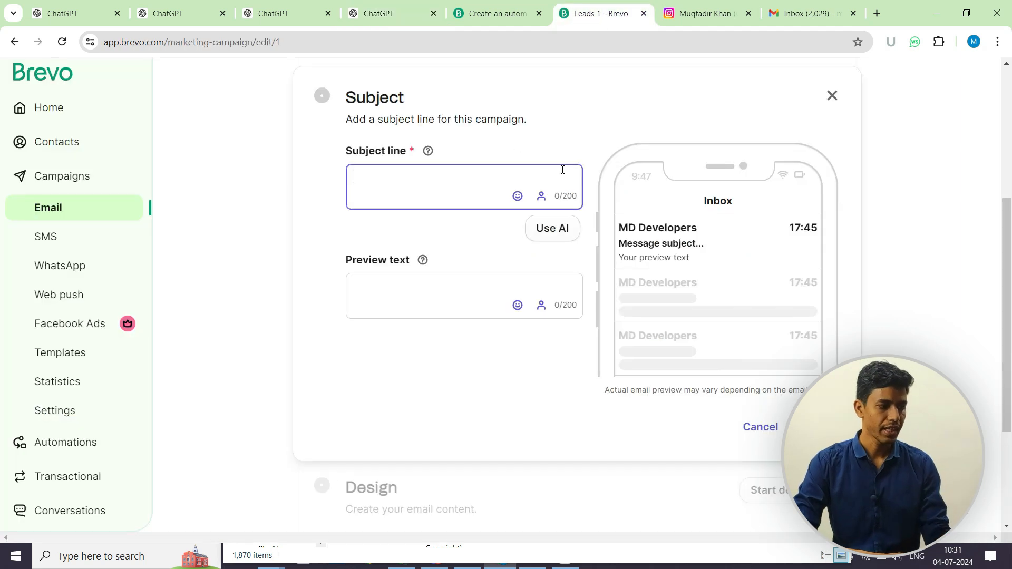
Paste the ChatGPT subject line and delete the word 'Your' from it.
{"action": "key", "text": "ctrl+v"}
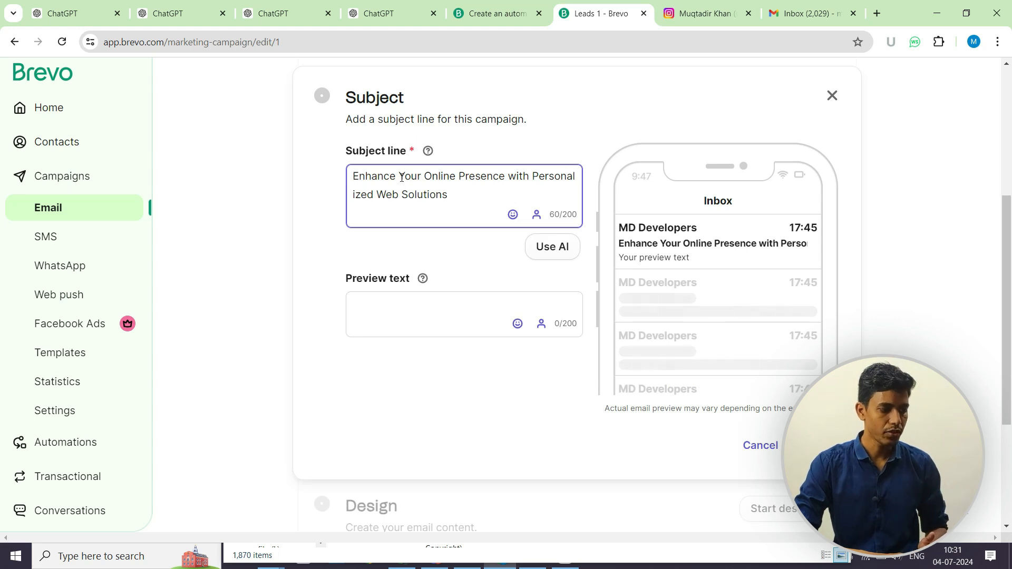
{"action": "double_click", "coordinate": [410, 174]}
{"action": "key", "text": "BackSpace"}
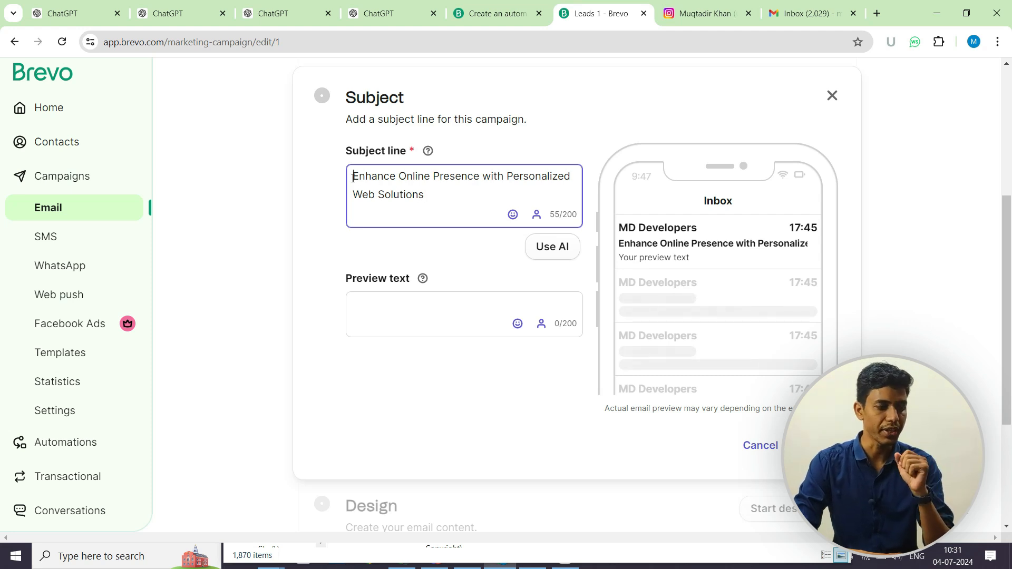
Insert the FIRSTNAME contact attribute at the start of the subject line.
{"action": "left_click", "coordinate": [532, 215]}
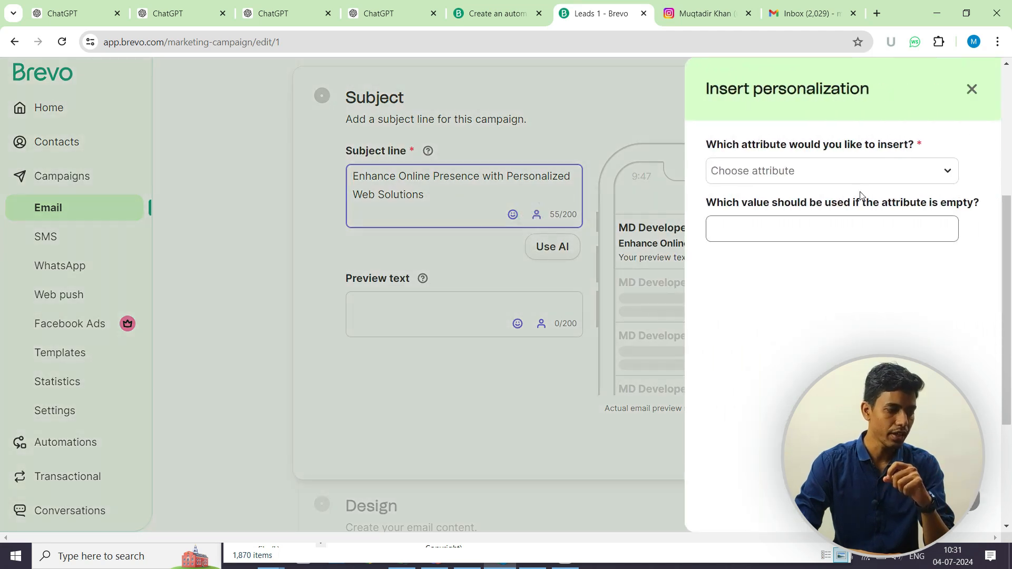
{"action": "left_click", "coordinate": [868, 168]}
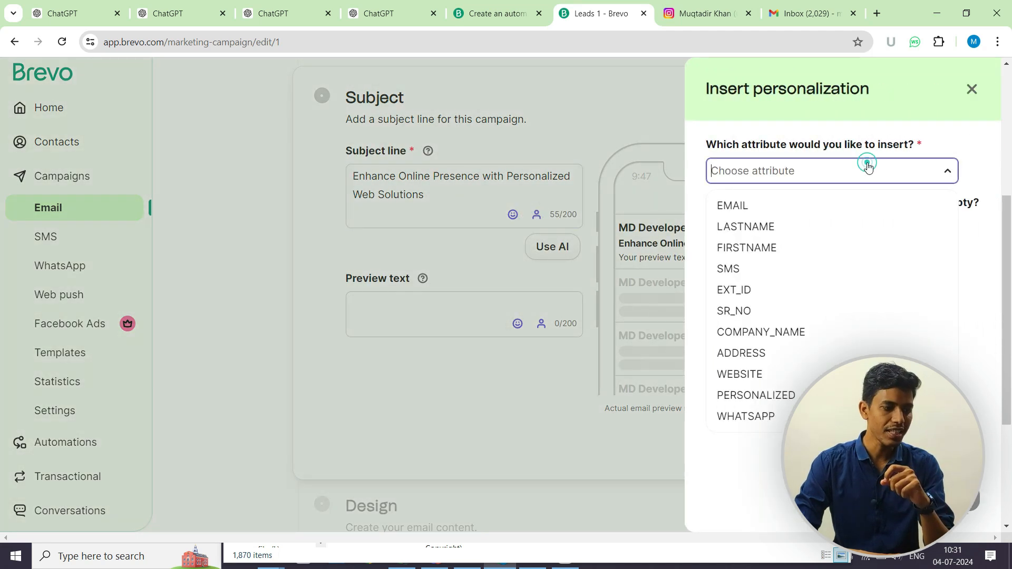
{"action": "left_click", "coordinate": [771, 247]}
{"action": "left_click", "coordinate": [754, 235]}
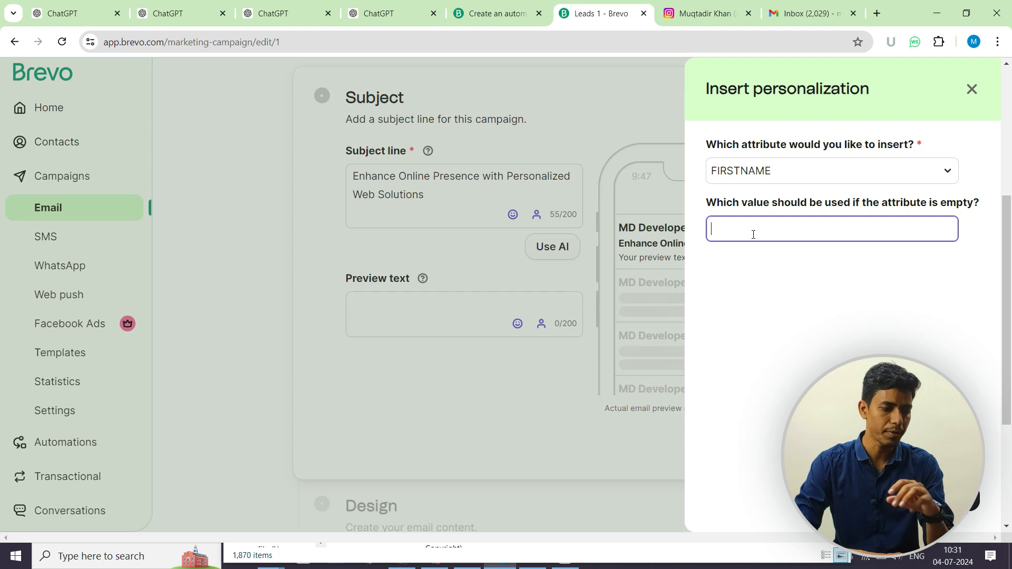
{"action": "key", "text": "Return"}
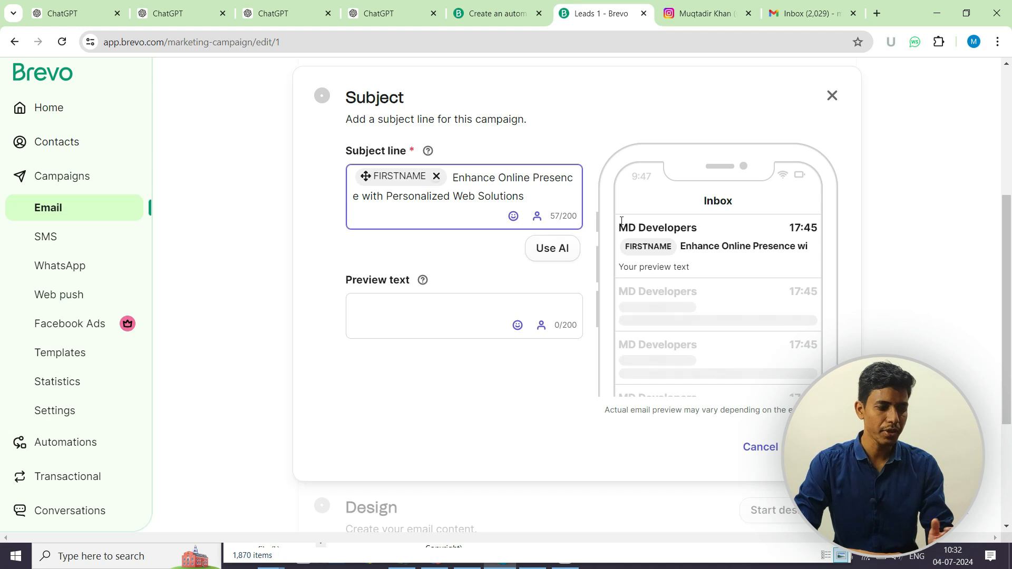
Set subject to FIRSTNAME 'Wants to work with you', preview 'Get One-on-One Expert Consultation', and save.
{"action": "triple_click", "coordinate": [459, 179]}
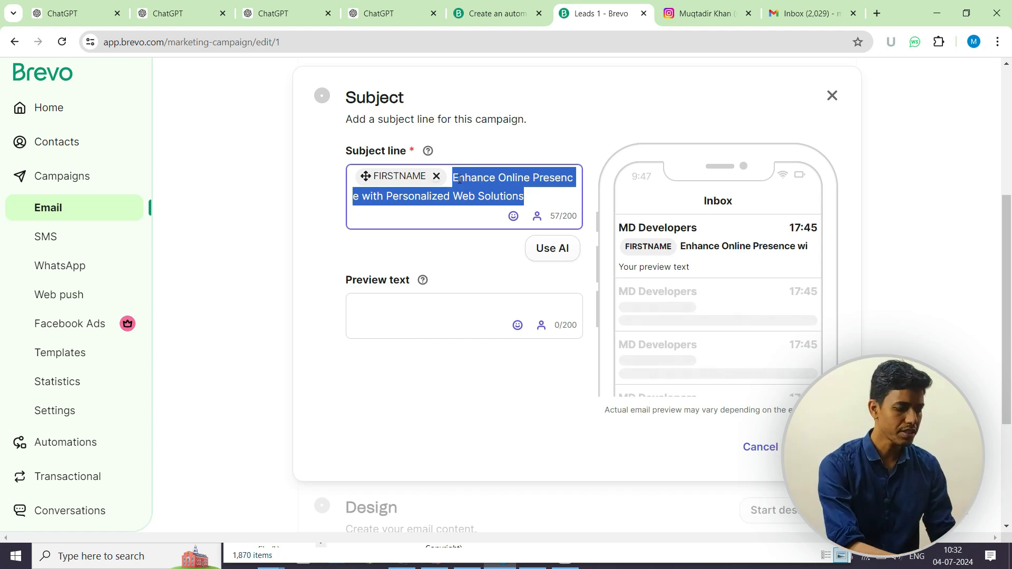
{"action": "type", "text": "Want"}
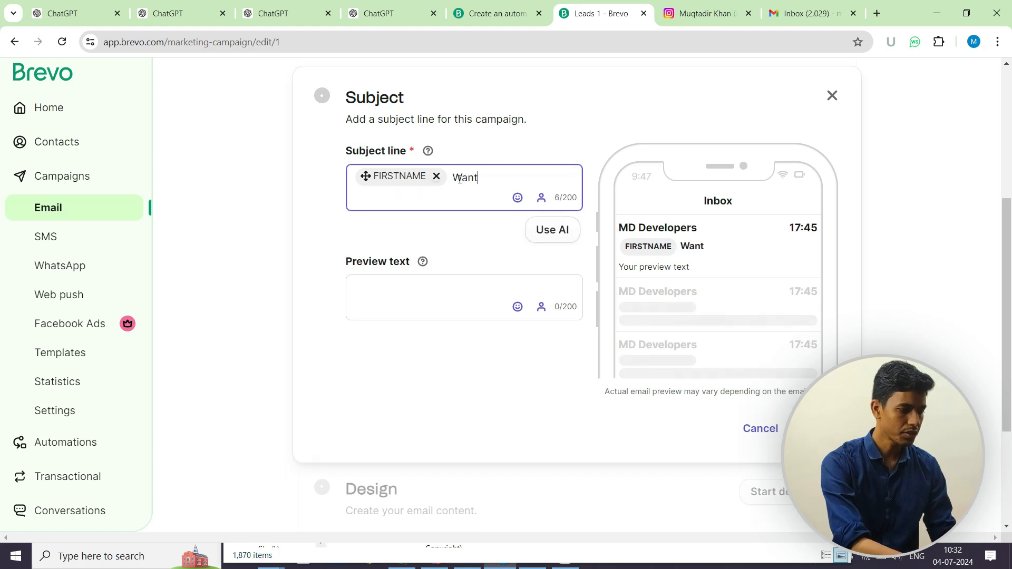
{"action": "type", "text": "s to work"}
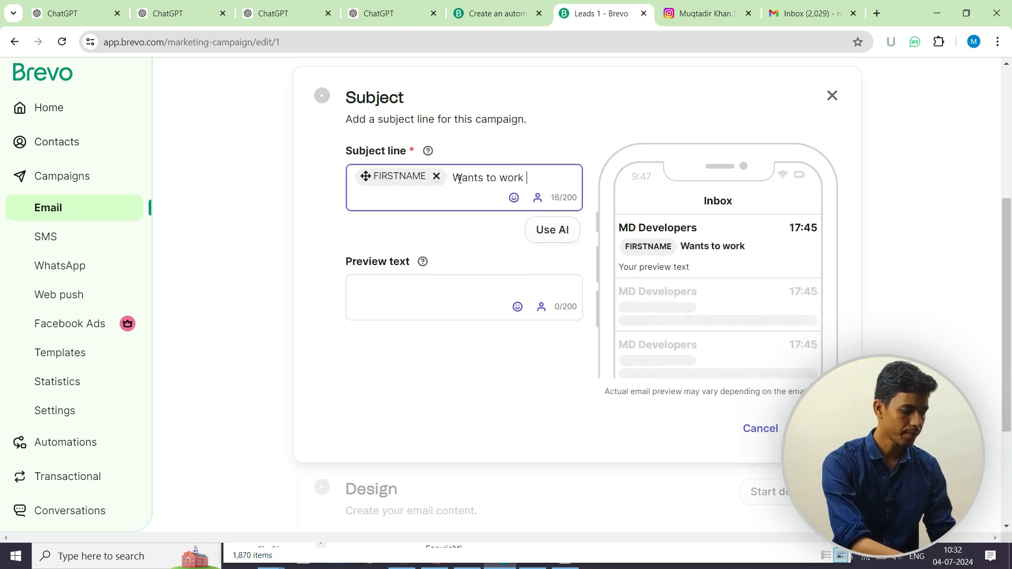
{"action": "type", "text": " with "}
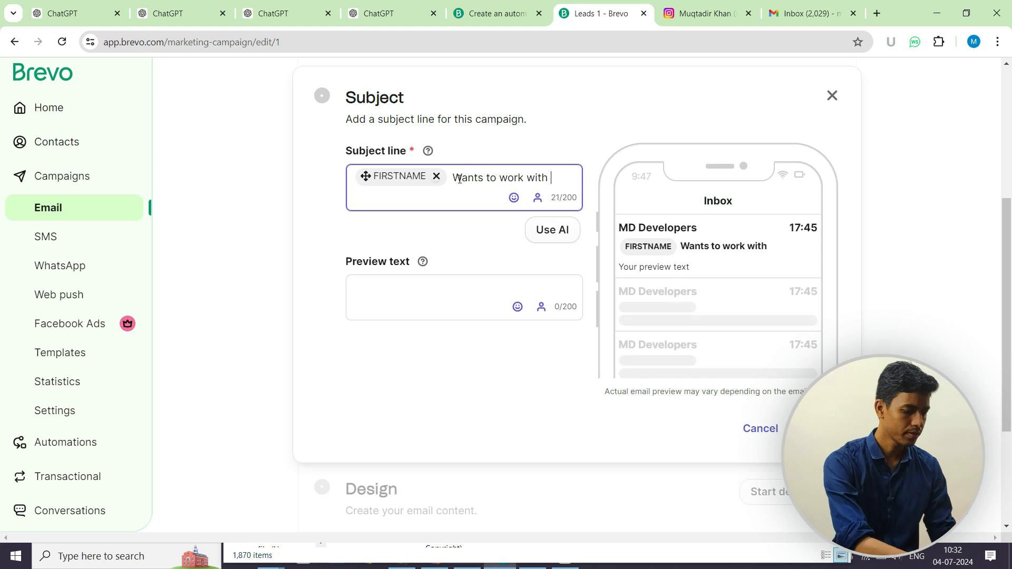
{"action": "type", "text": "you"}
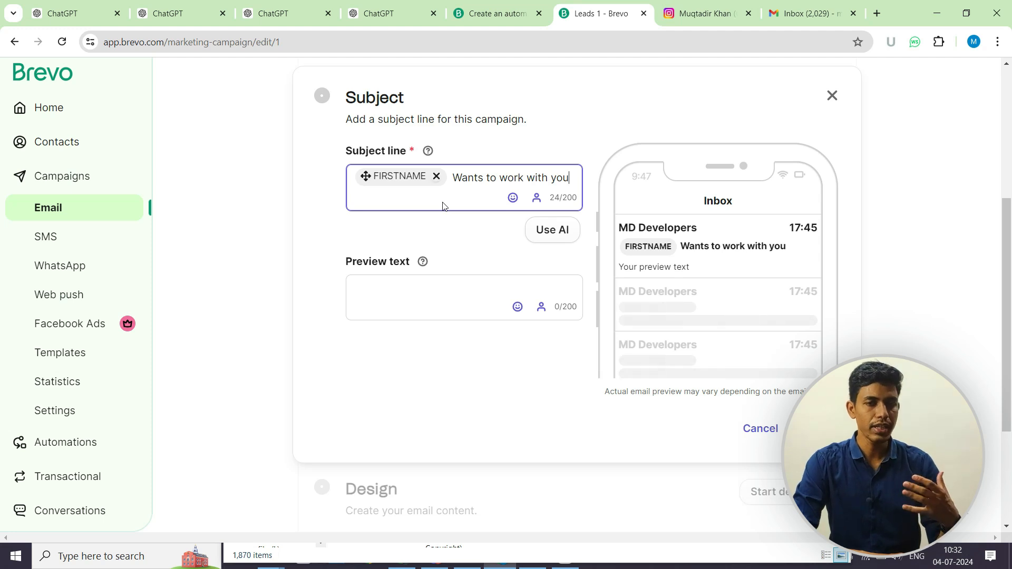
{"action": "left_click", "coordinate": [383, 290]}
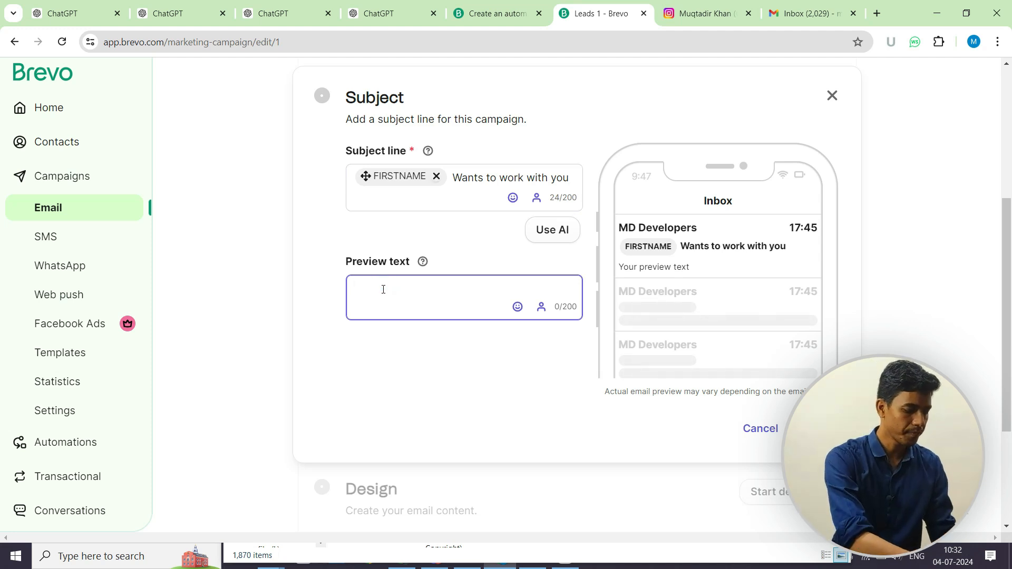
{"action": "type", "text": "Ge"}
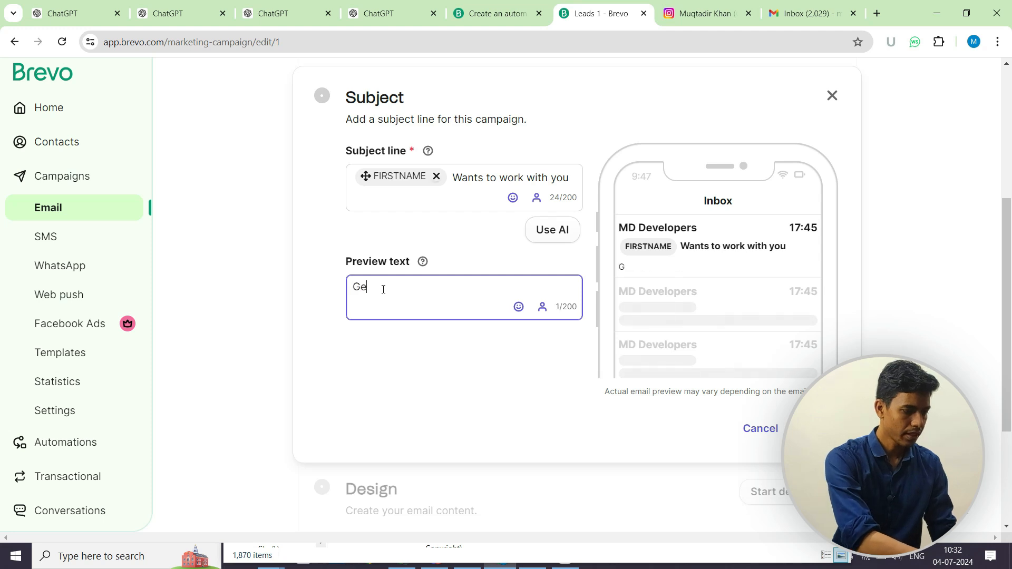
{"action": "type", "text": "t One"}
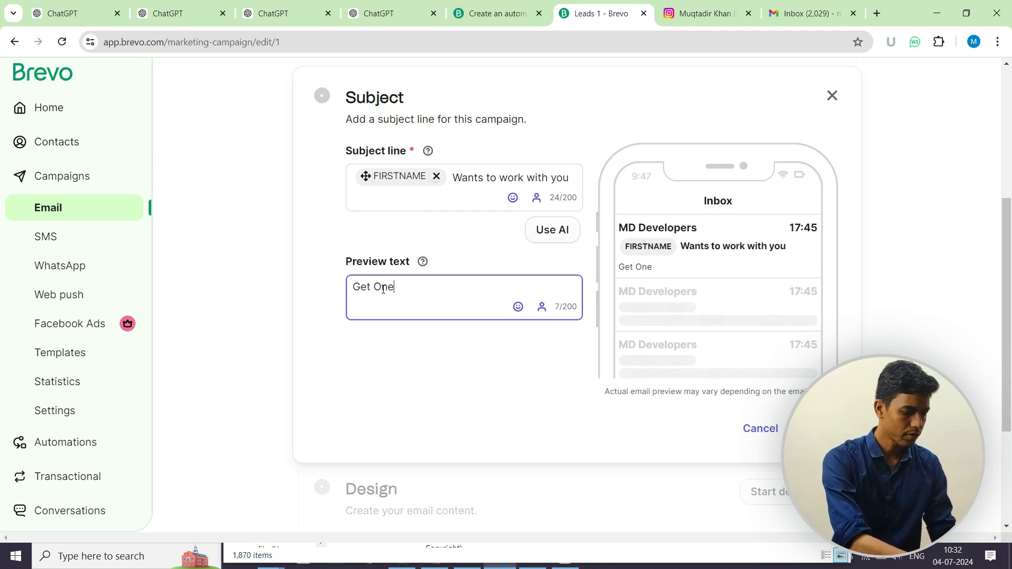
{"action": "type", "text": "-onOne"}
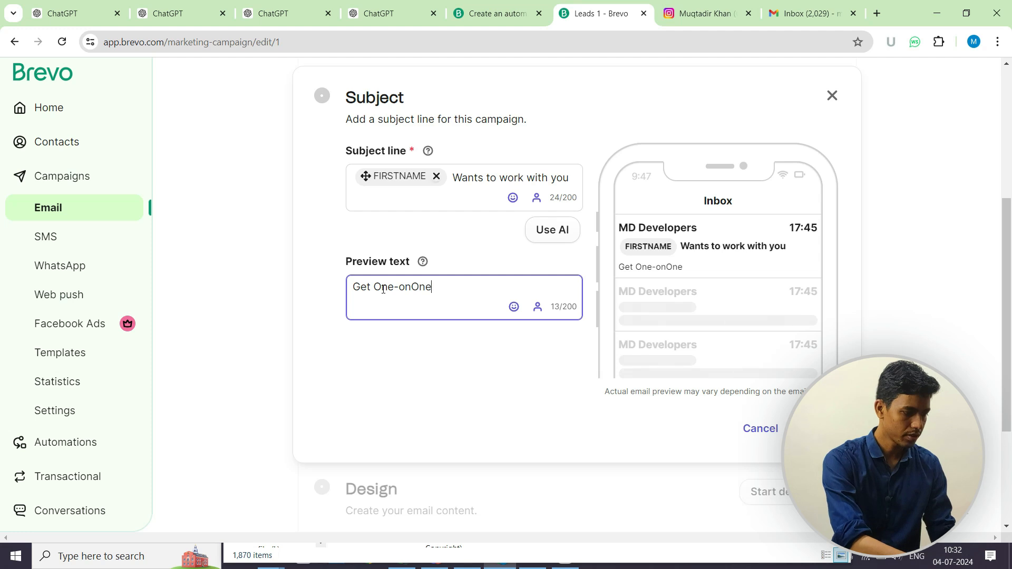
{"action": "type", "text": "-"}
{"action": "type", "text": " E"}
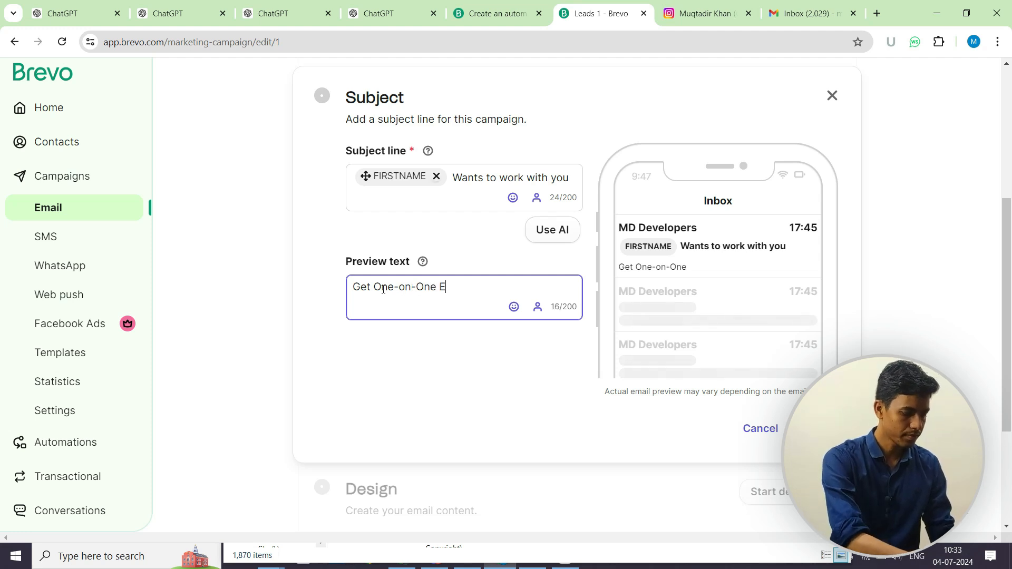
{"action": "type", "text": "xpert COnsultation"}
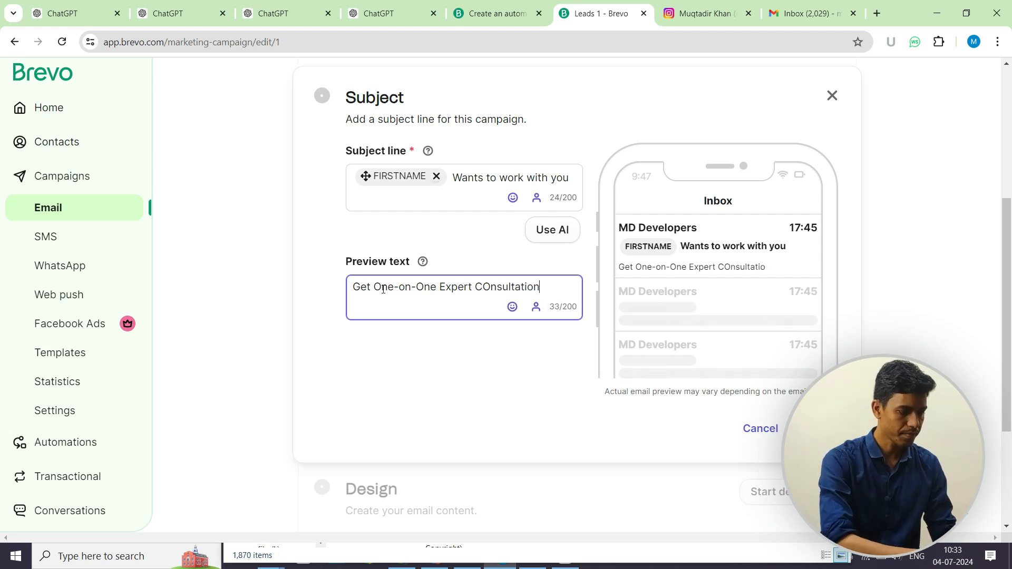
{"action": "right_click", "coordinate": [512, 292]}
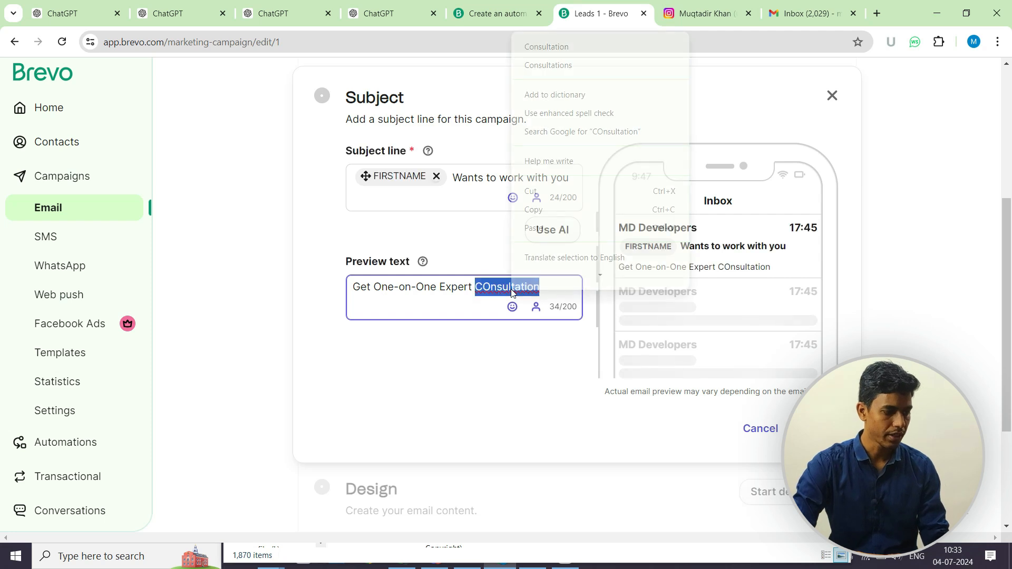
{"action": "left_click", "coordinate": [560, 46]}
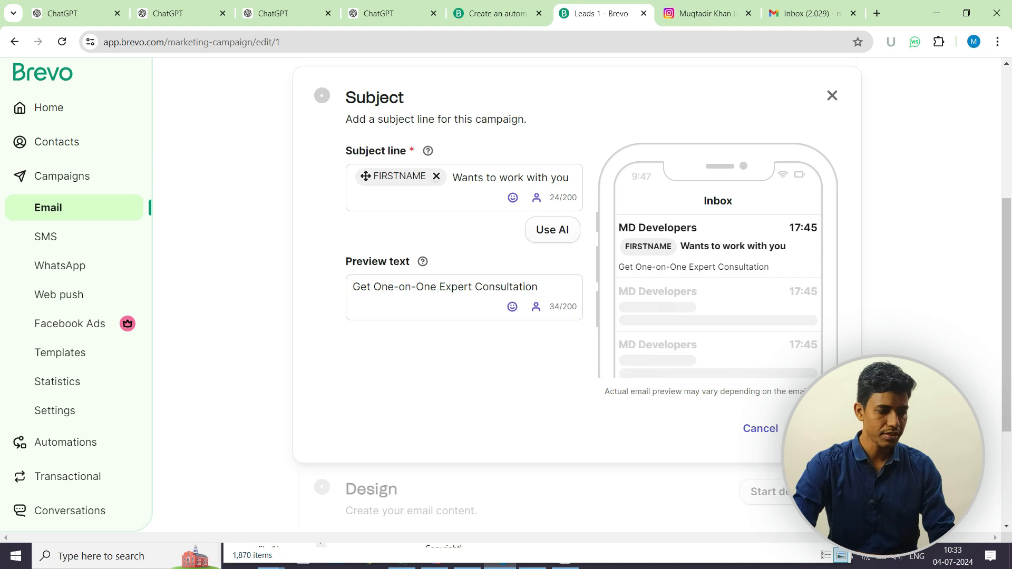
{"action": "left_click", "coordinate": [569, 334]}
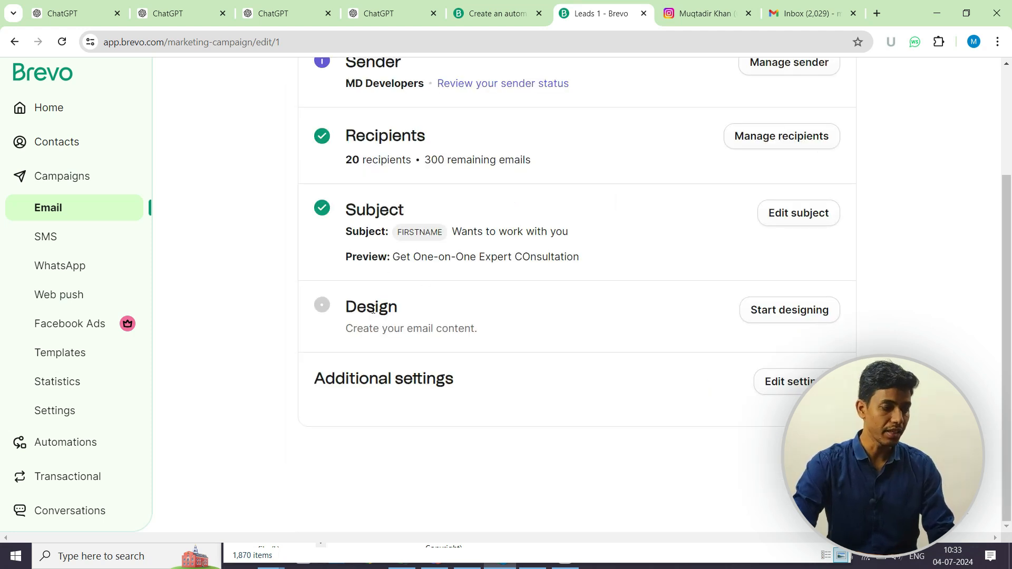
Open the design picker and browse the Template Gallery and My templates designs.
{"action": "left_click", "coordinate": [801, 313]}
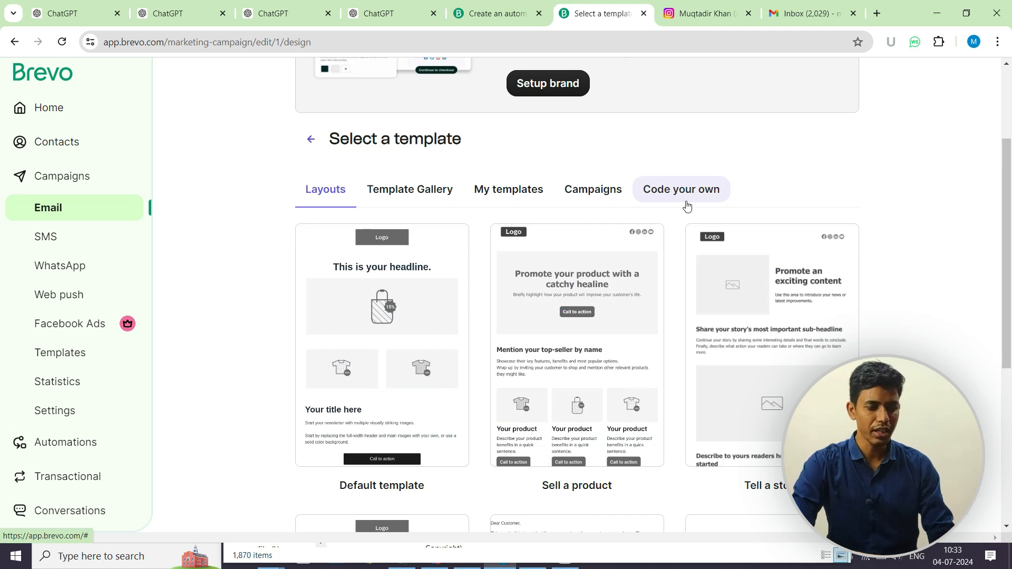
{"action": "left_click", "coordinate": [433, 200]}
{"action": "scroll", "coordinate": [488, 319], "scroll_direction": "down", "scroll_amount": 3}
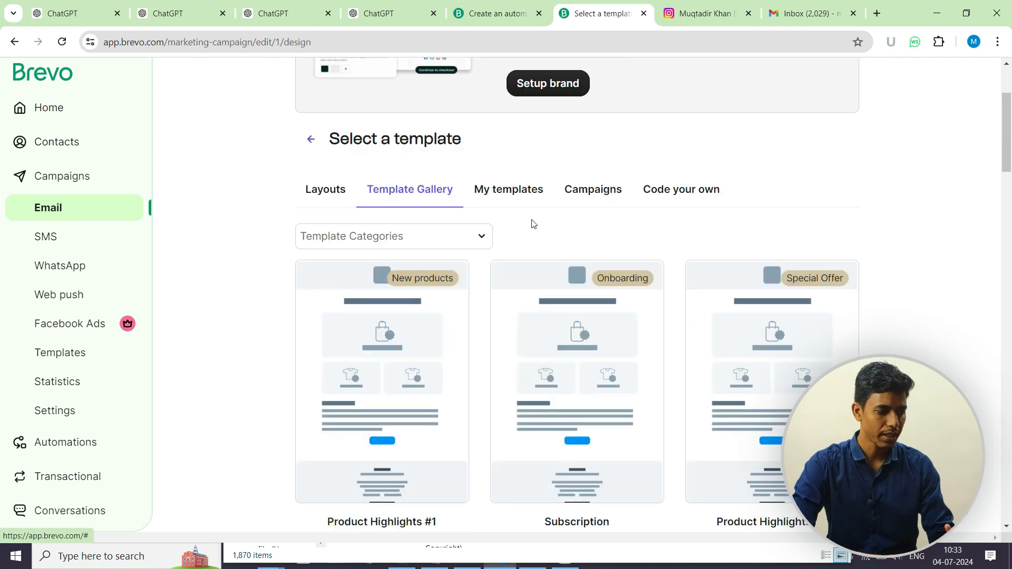
{"action": "scroll", "coordinate": [540, 237], "scroll_direction": "down", "scroll_amount": 2}
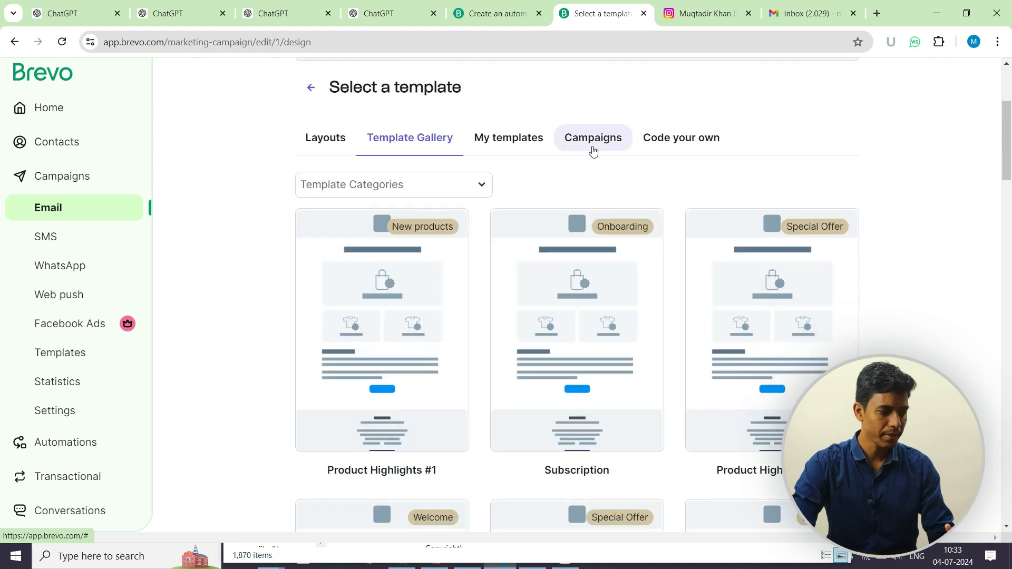
{"action": "left_click", "coordinate": [524, 140]}
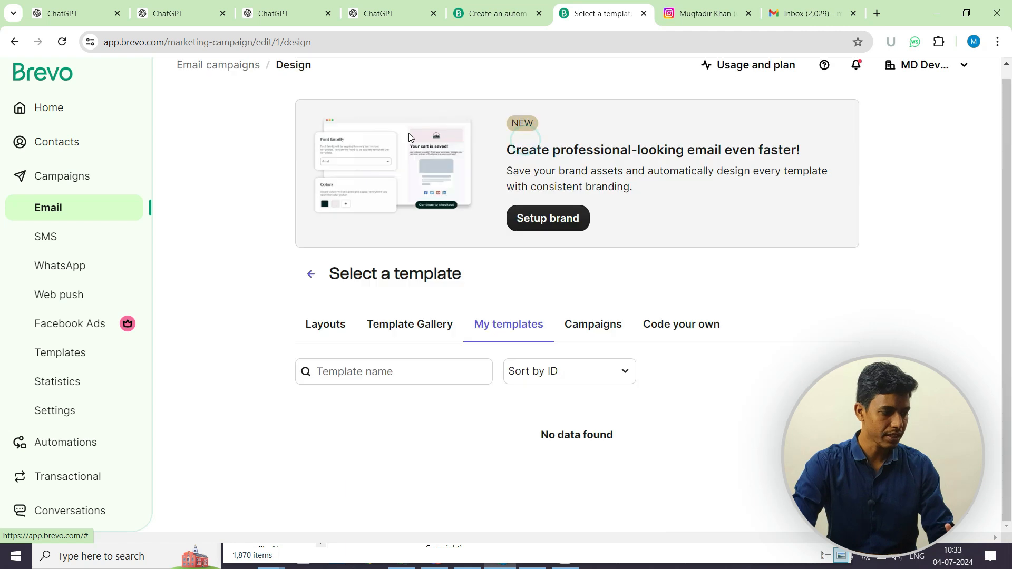
{"action": "left_click", "coordinate": [425, 318]}
{"action": "scroll", "coordinate": [456, 420], "scroll_direction": "down", "scroll_amount": 3}
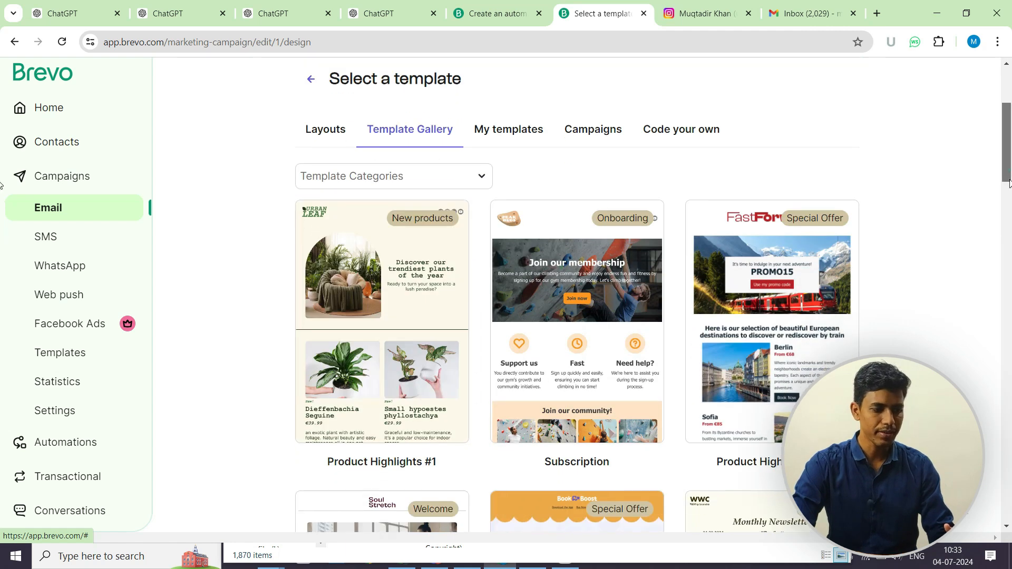
{"action": "scroll", "coordinate": [1008, 183], "scroll_direction": "down", "scroll_amount": 2}
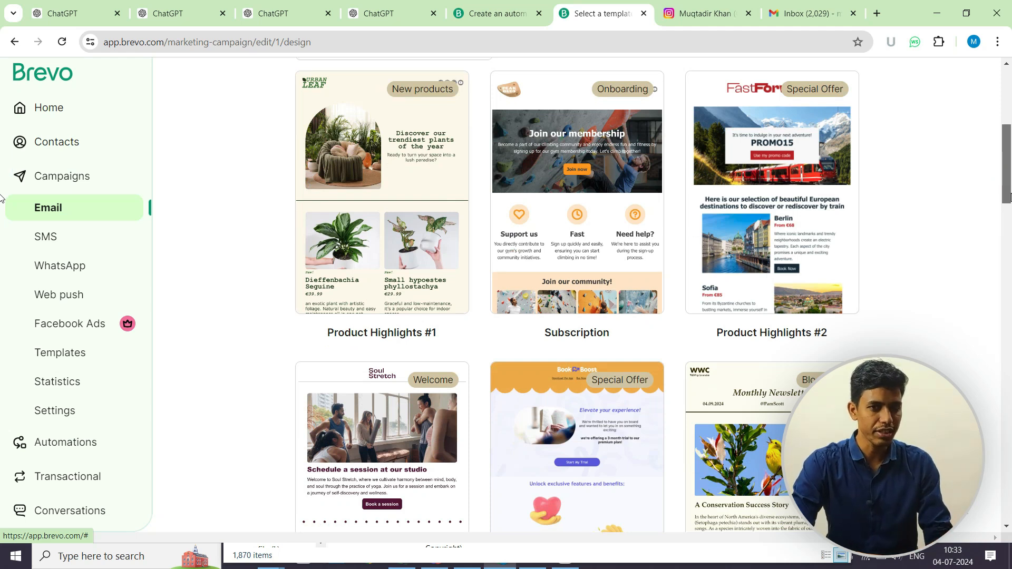
{"action": "scroll", "coordinate": [1008, 179], "scroll_direction": "up", "scroll_amount": 2}
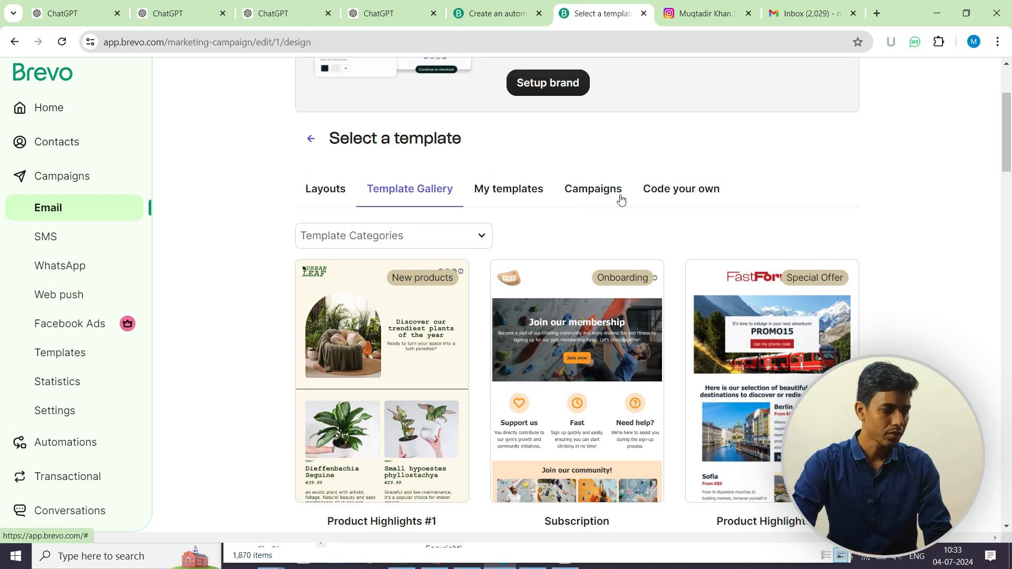
Check My templates and Campaigns, then use the blank 'Start from scratch' layout.
{"action": "left_click", "coordinate": [502, 198]}
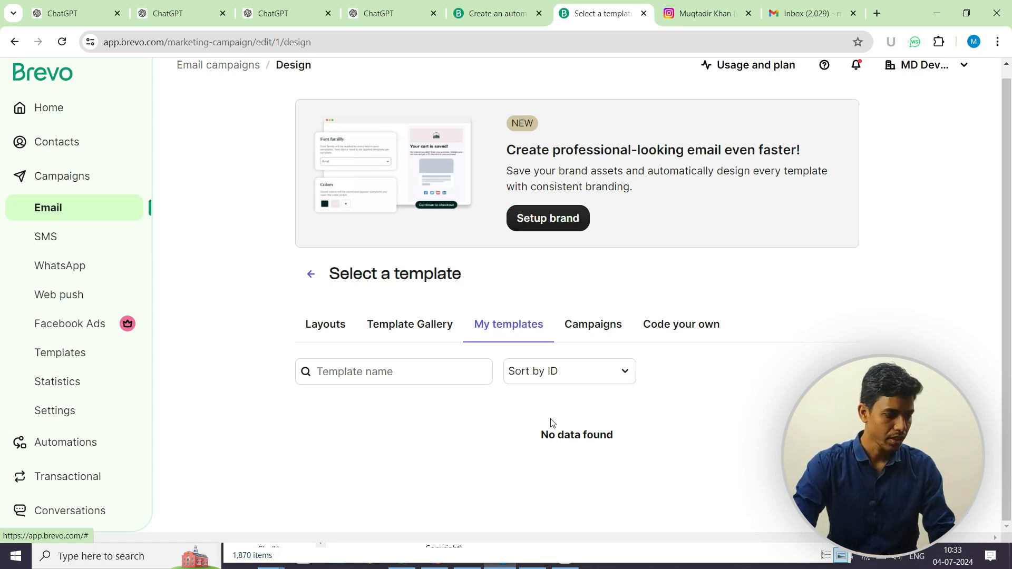
{"action": "left_click", "coordinate": [611, 333]}
{"action": "scroll", "coordinate": [469, 373], "scroll_direction": "up", "scroll_amount": 1}
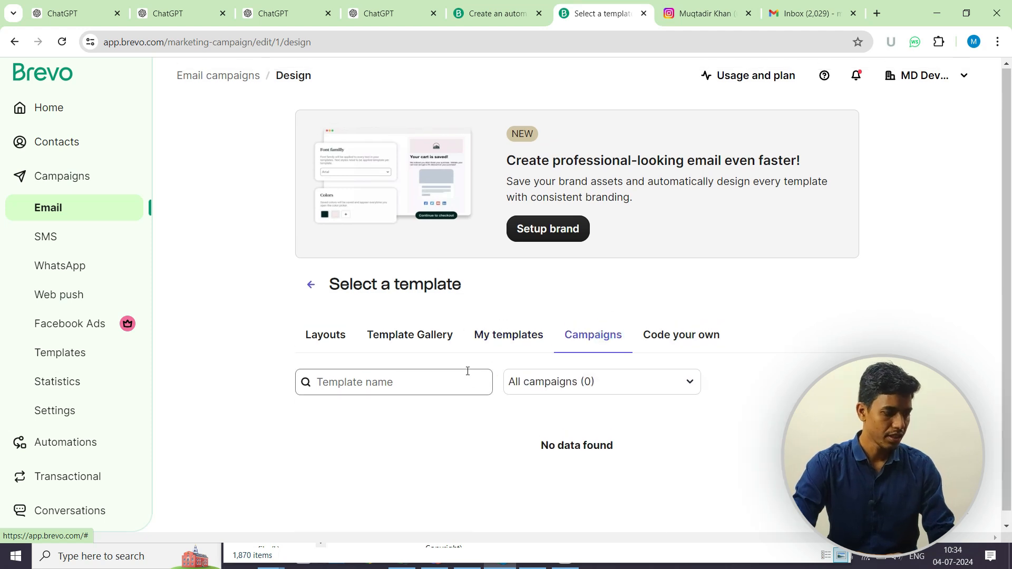
{"action": "left_click", "coordinate": [334, 343]}
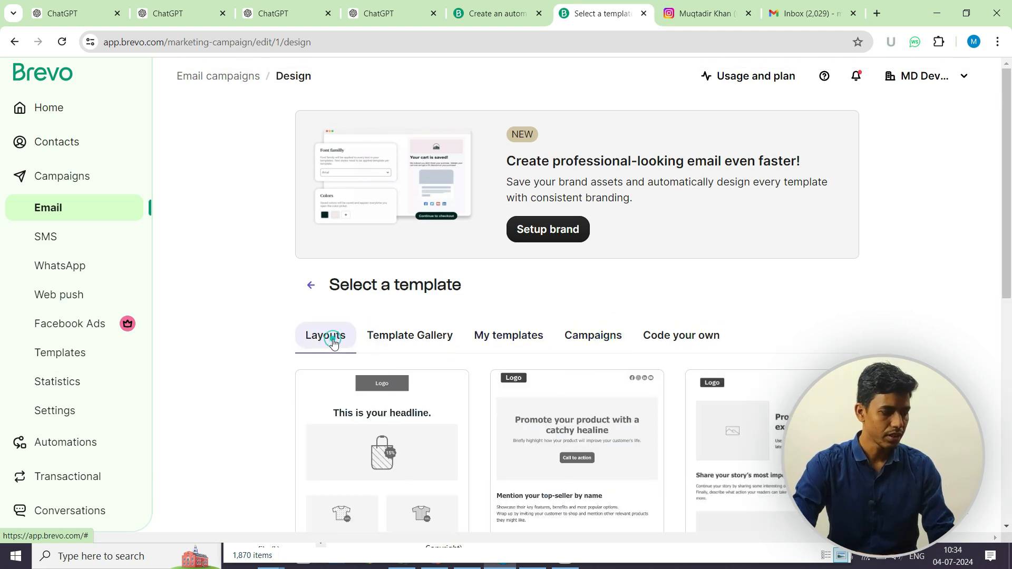
{"action": "scroll", "coordinate": [414, 417], "scroll_direction": "down", "scroll_amount": 2}
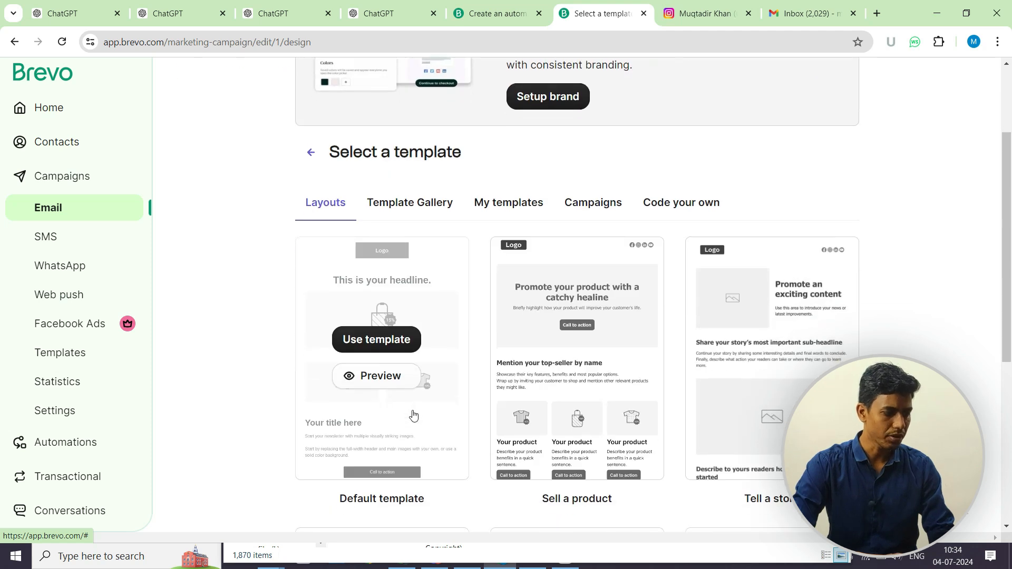
{"action": "scroll", "coordinate": [411, 411], "scroll_direction": "down", "scroll_amount": 5}
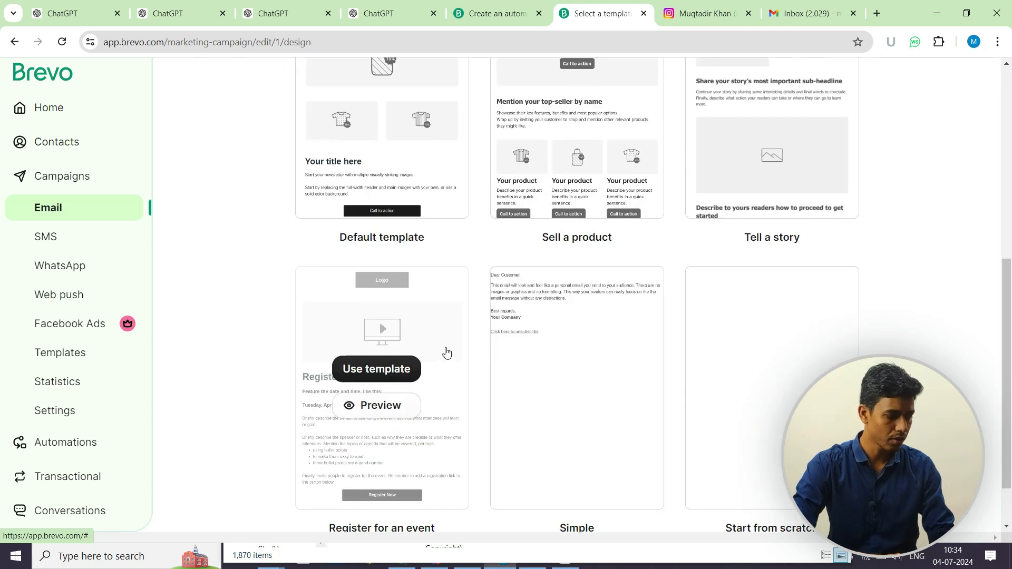
{"action": "scroll", "coordinate": [445, 352], "scroll_direction": "up", "scroll_amount": 2}
{"action": "scroll", "coordinate": [2, 240], "scroll_direction": "down", "scroll_amount": 3}
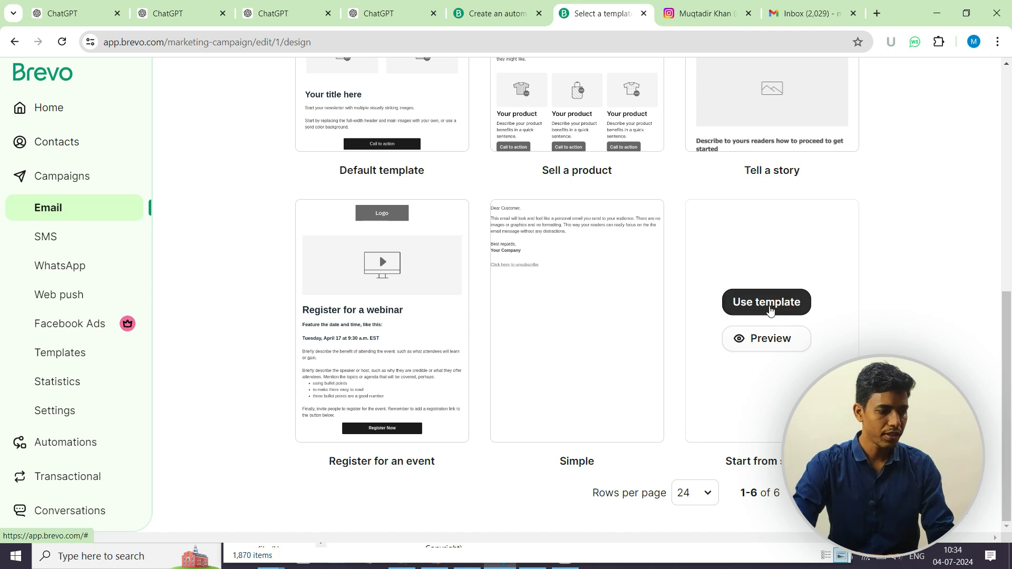
{"action": "left_click", "coordinate": [768, 308]}
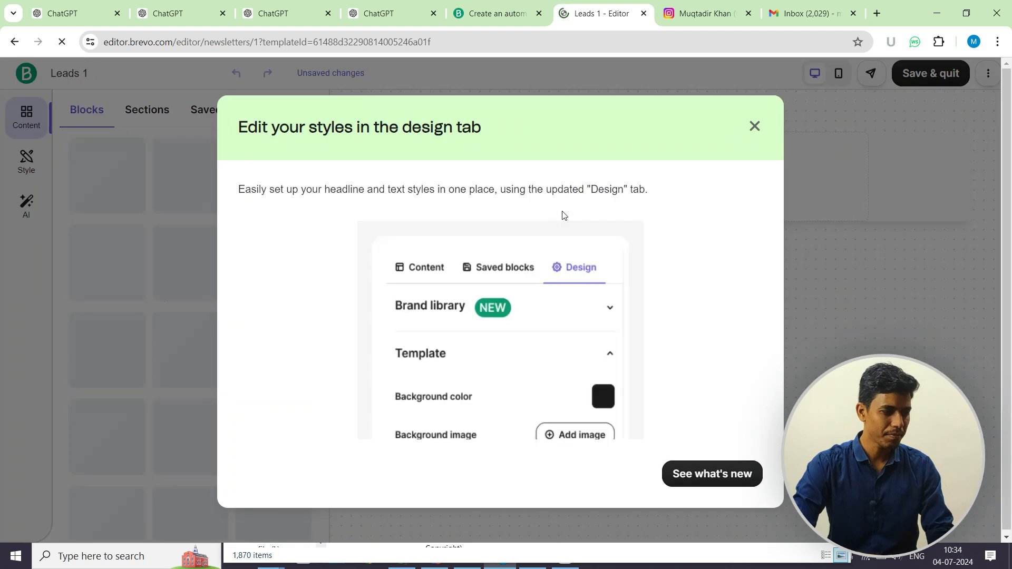
Dismiss the editor tip popups and drop a Text block into the empty email body.
{"action": "left_click", "coordinate": [754, 125]}
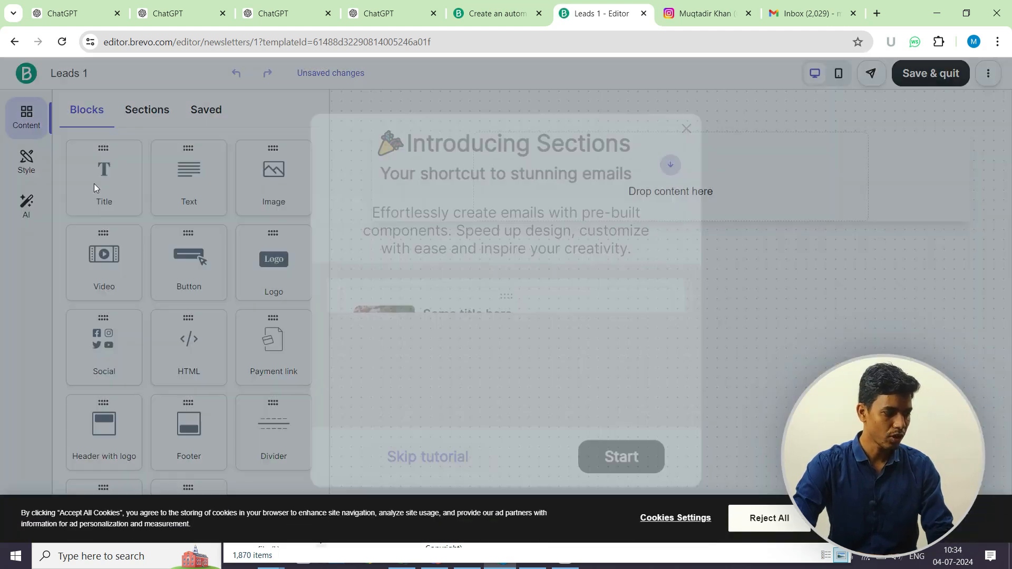
{"action": "left_click", "coordinate": [687, 129]}
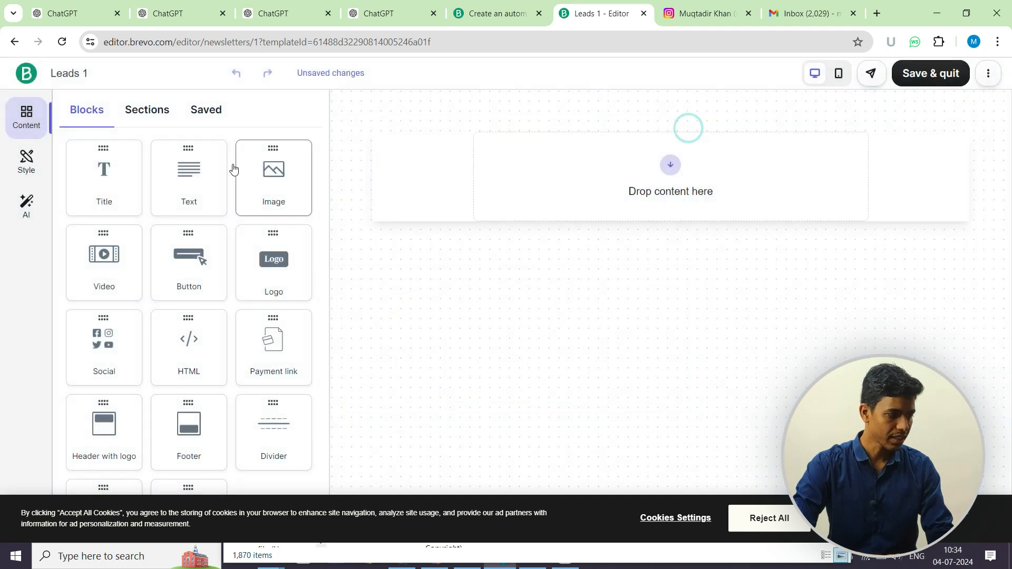
{"action": "left_click_drag", "start_coordinate": [189, 184], "coordinate": [653, 211]}
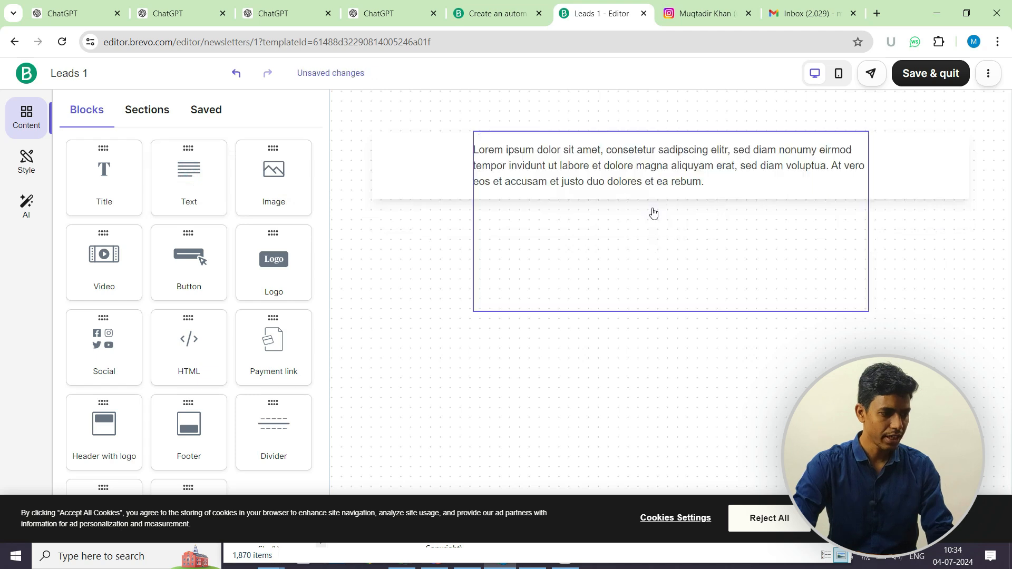
{"action": "left_click", "coordinate": [573, 175]}
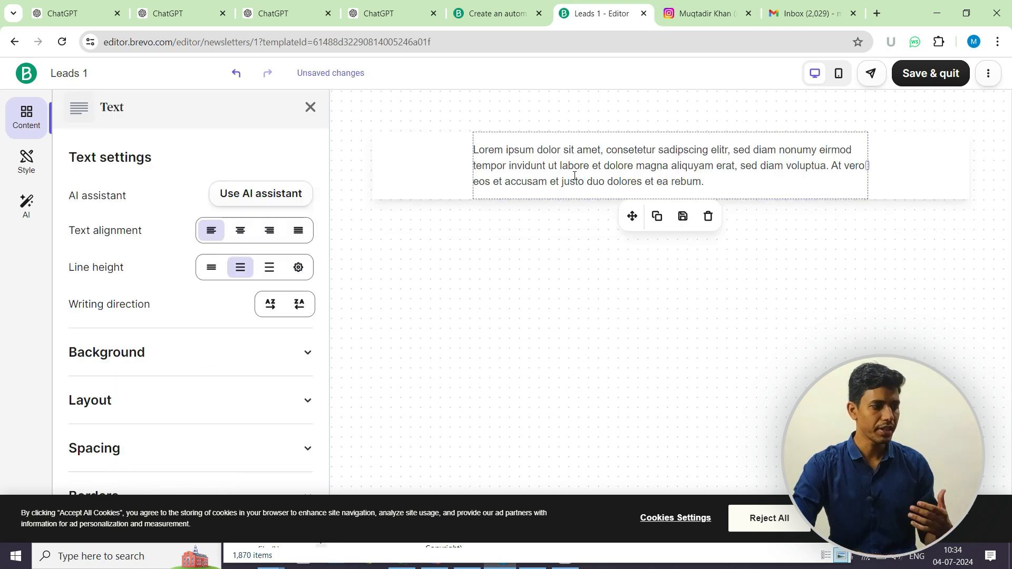
Copy the full outreach email text from the ChatGPT conversation.
{"action": "left_click", "coordinate": [378, 10]}
{"action": "left_click_drag", "start_coordinate": [360, 147], "coordinate": [466, 491]}
{"action": "key", "text": "ctrl+c"}
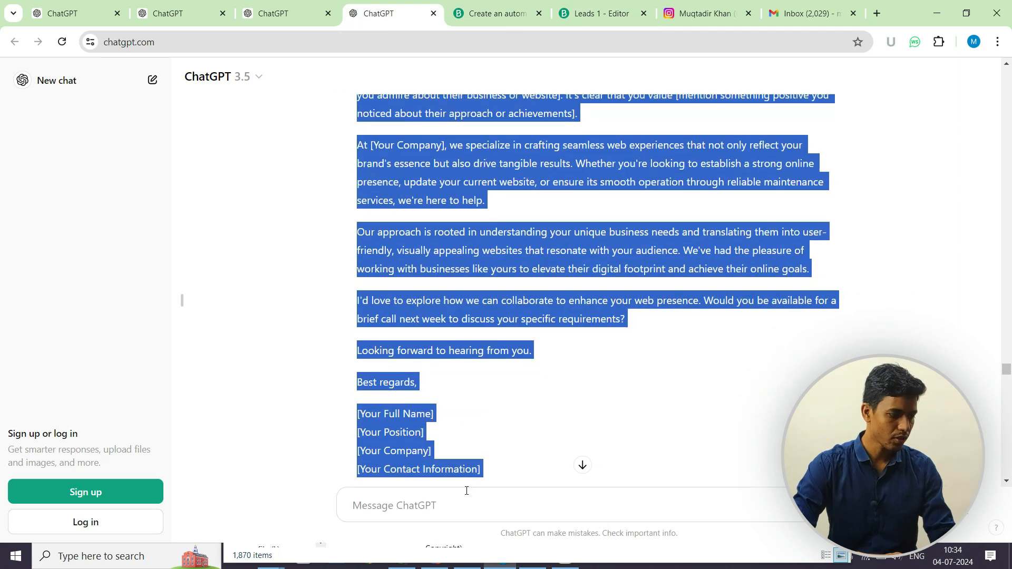
{"action": "scroll", "coordinate": [468, 357], "scroll_direction": "down", "scroll_amount": 3}
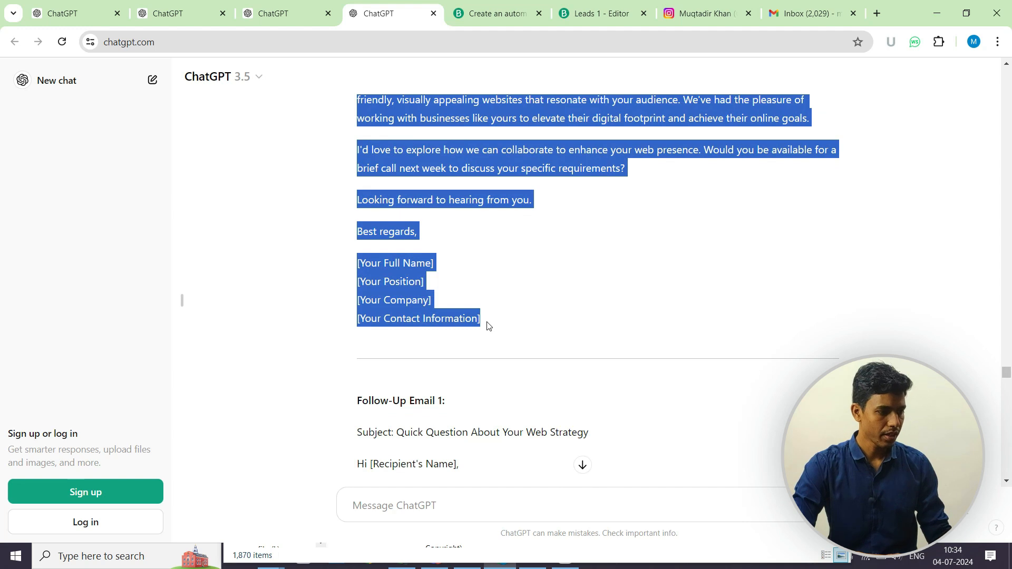
{"action": "left_click", "coordinate": [609, 14]}
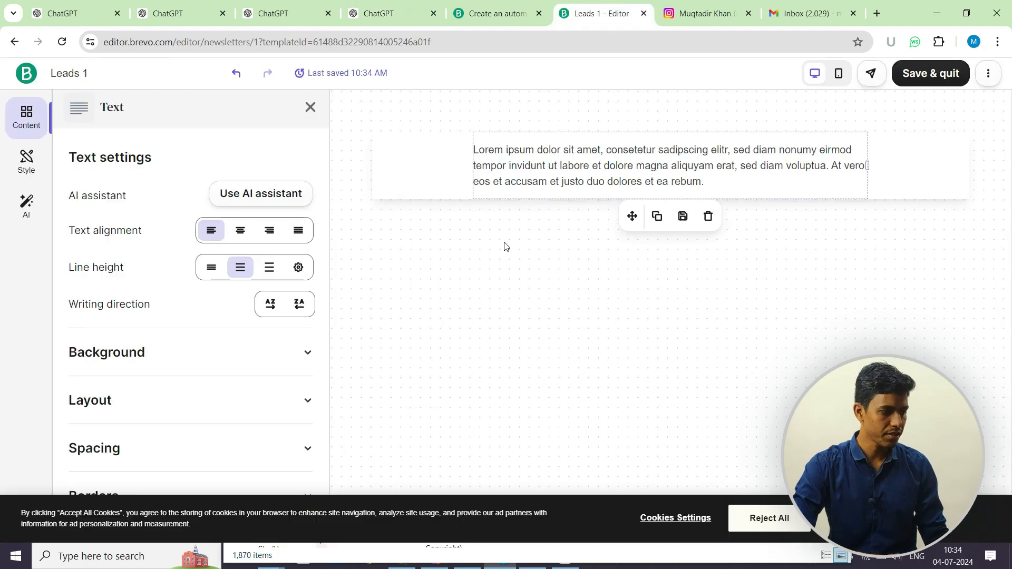
Replace the lorem ipsum with the ChatGPT email and delete the [Recipient's Name] placeholder.
{"action": "triple_click", "coordinate": [509, 178]}
{"action": "key", "text": "ctrl+v"}
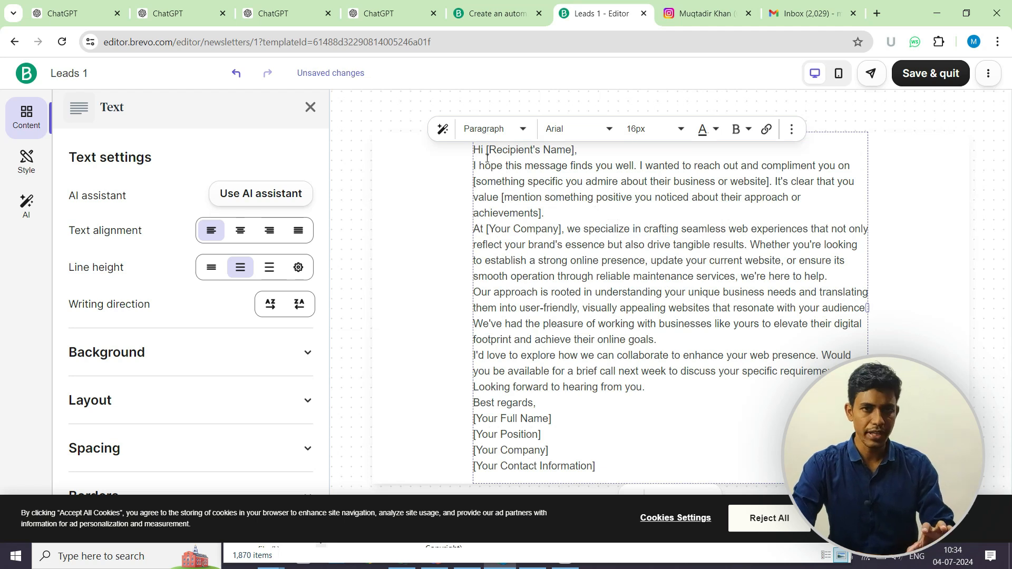
{"action": "mouse_move", "coordinate": [486, 152]}
{"action": "left_mouse_down"}
{"action": "mouse_move", "coordinate": [571, 152]}
{"action": "mouse_move", "coordinate": [486, 152]}
{"action": "left_mouse_up"}
{"action": "left_click", "coordinate": [574, 148]}
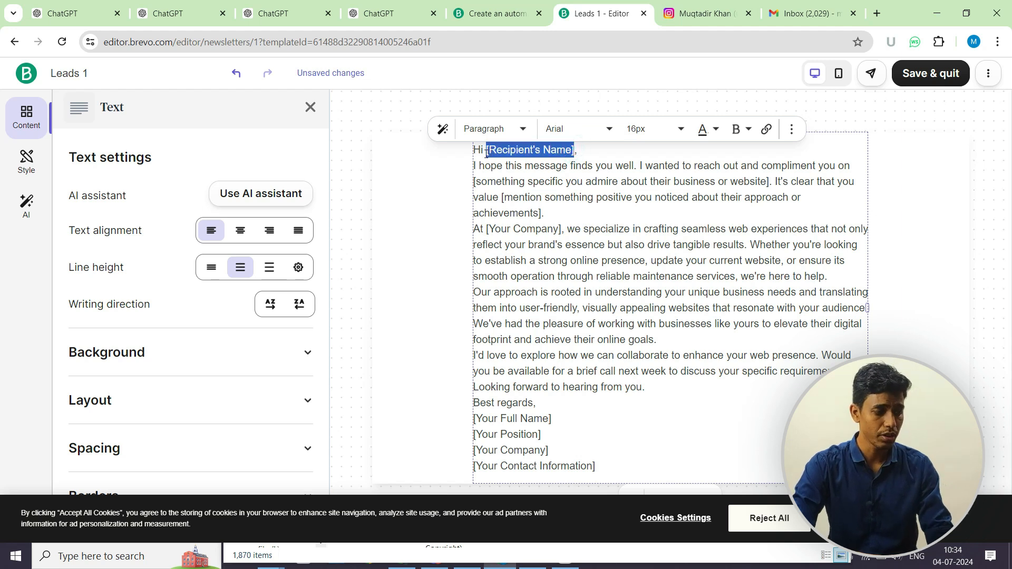
{"action": "key", "text": "BackSpace"}
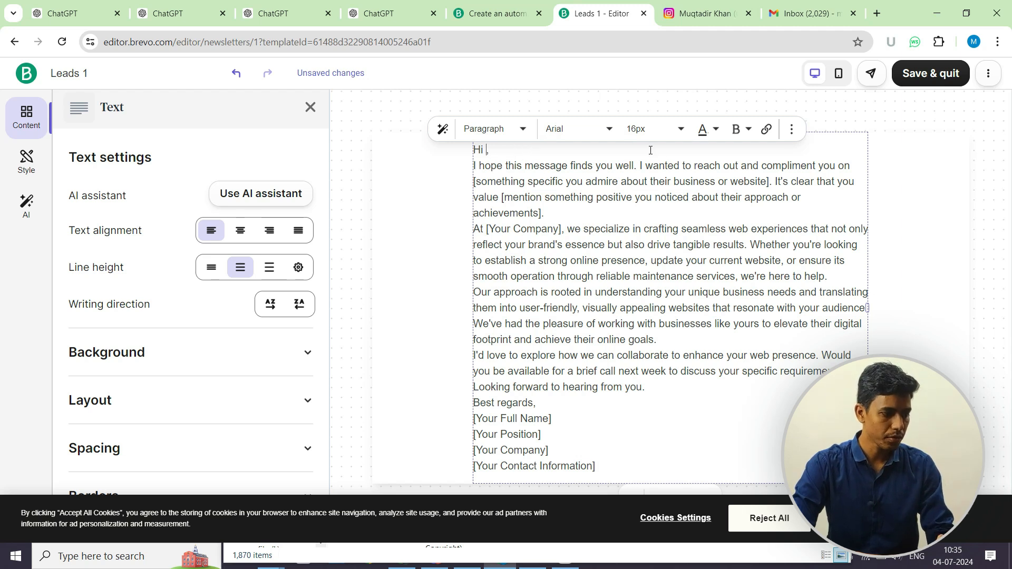
{"action": "left_click", "coordinate": [791, 129]}
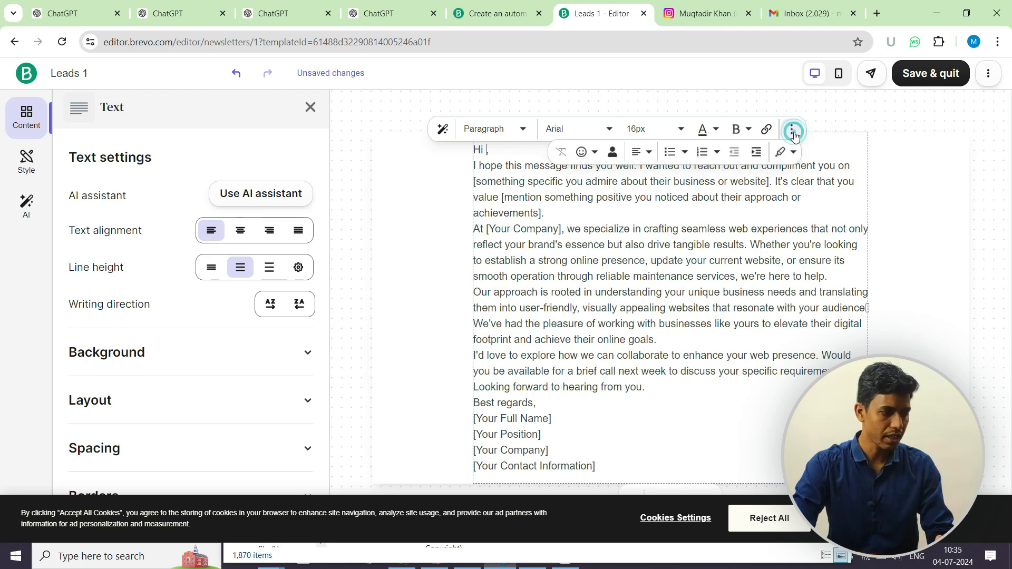
Insert the FIRSTNAME attribute after 'Hi' so the greeting reads 'Hi FIRSTNAME,'.
{"action": "left_click", "coordinate": [611, 154]}
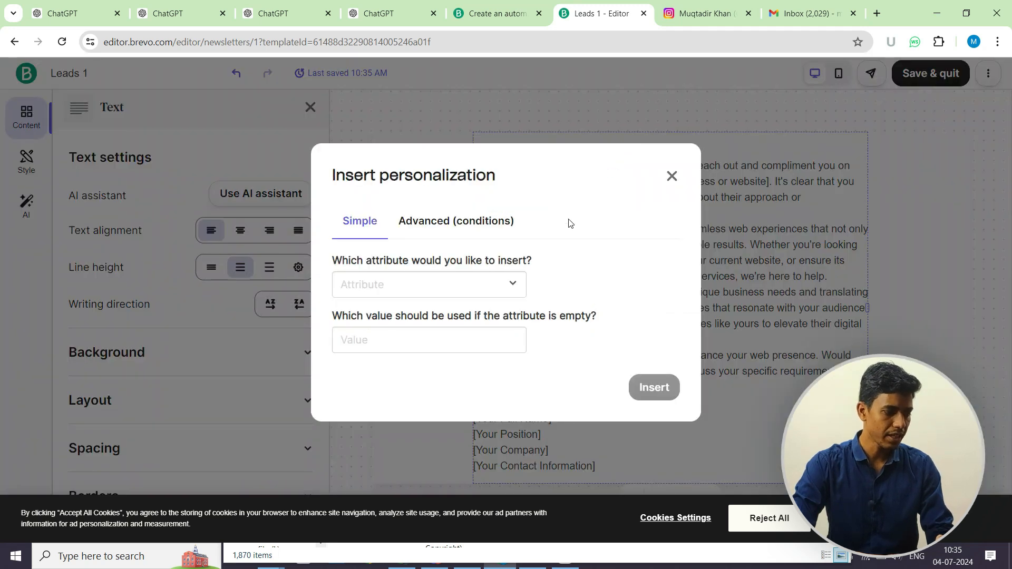
{"action": "left_click", "coordinate": [438, 285]}
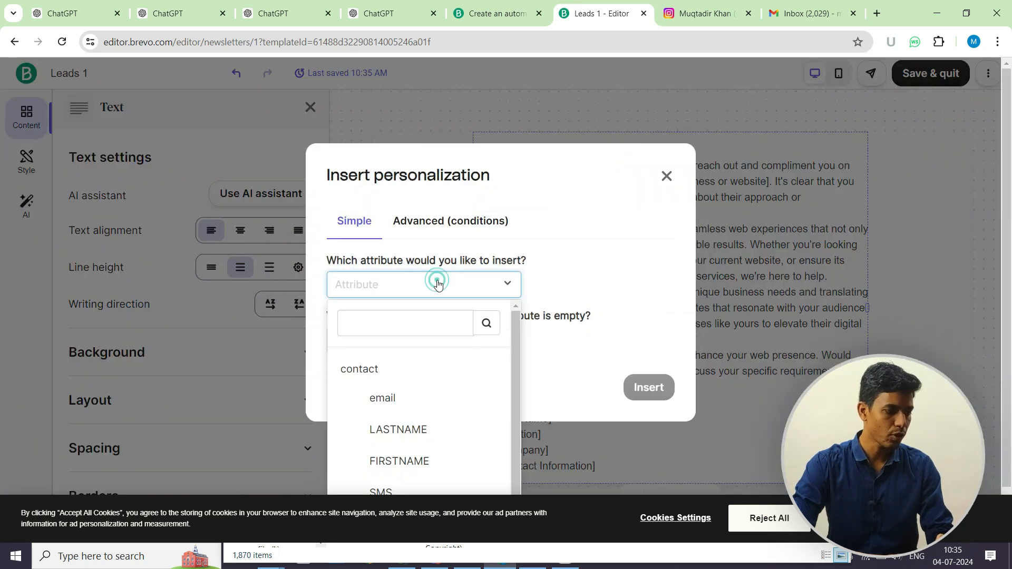
{"action": "left_click", "coordinate": [403, 461]}
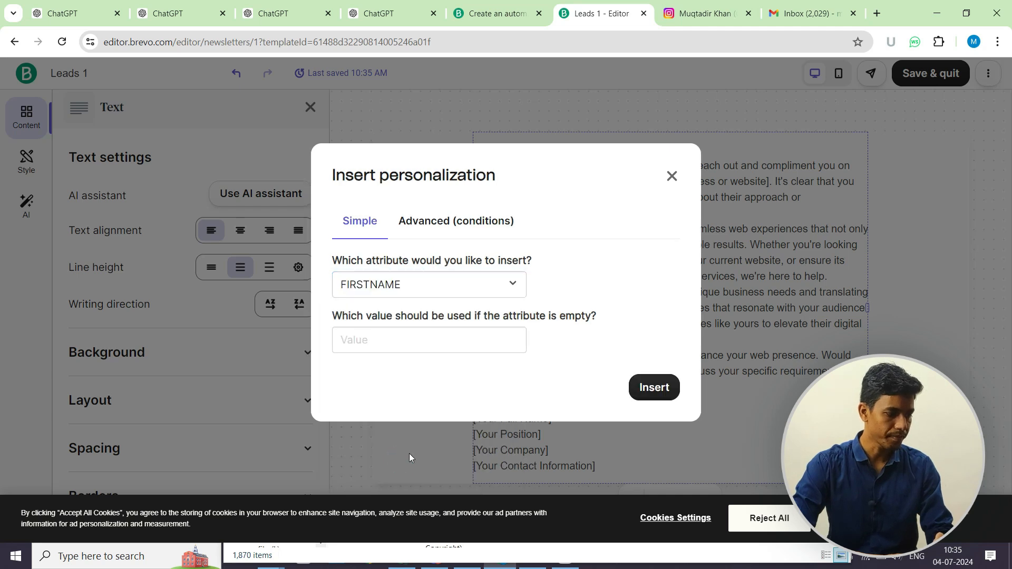
{"action": "left_click", "coordinate": [653, 387]}
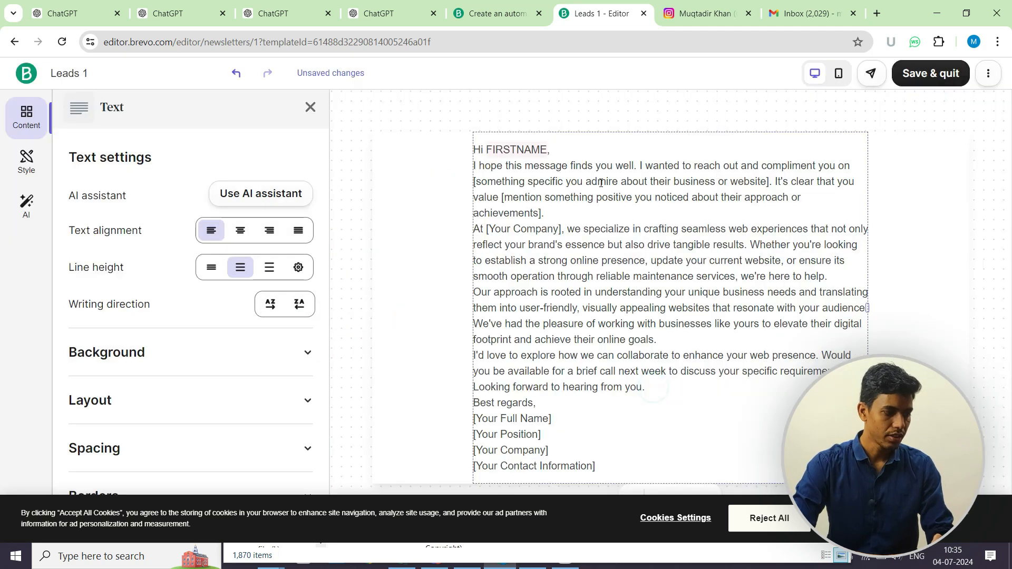
Select the email's first paragraph and check the Personalization text in Excel cell L3.
{"action": "left_click", "coordinate": [476, 165]}
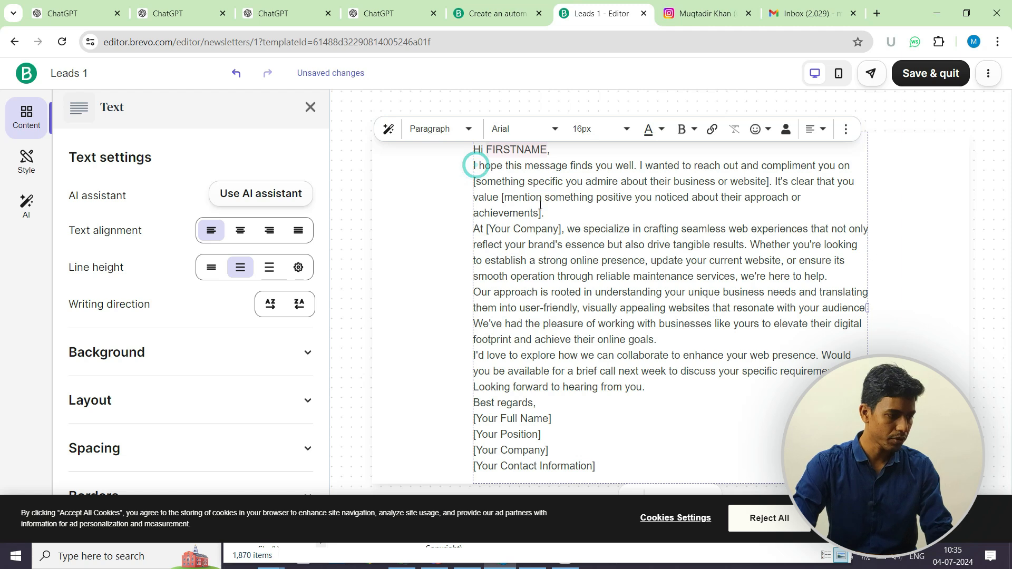
{"action": "left_click_drag", "start_coordinate": [546, 213], "coordinate": [471, 167]}
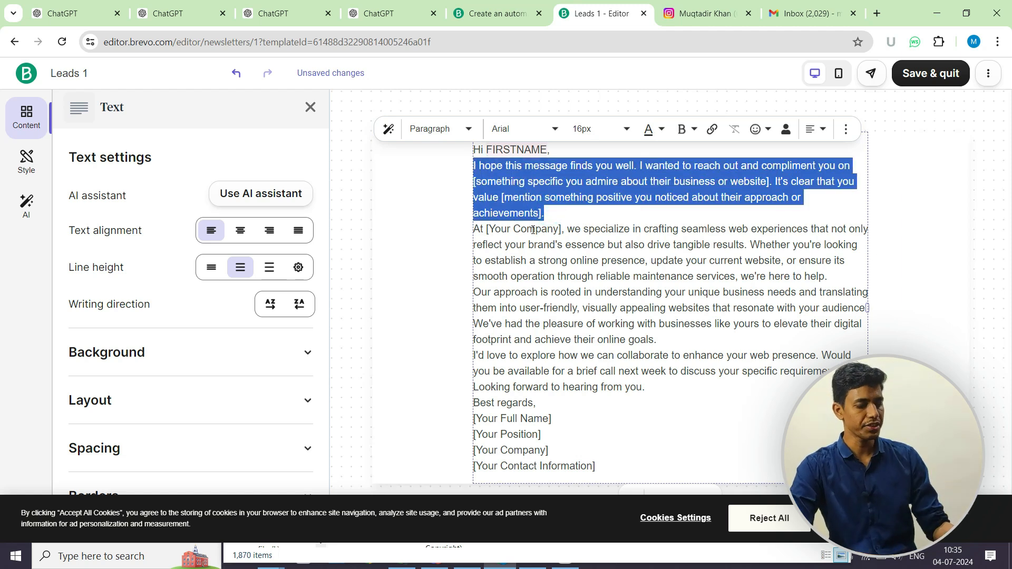
{"action": "key", "text": "alt+Tab"}
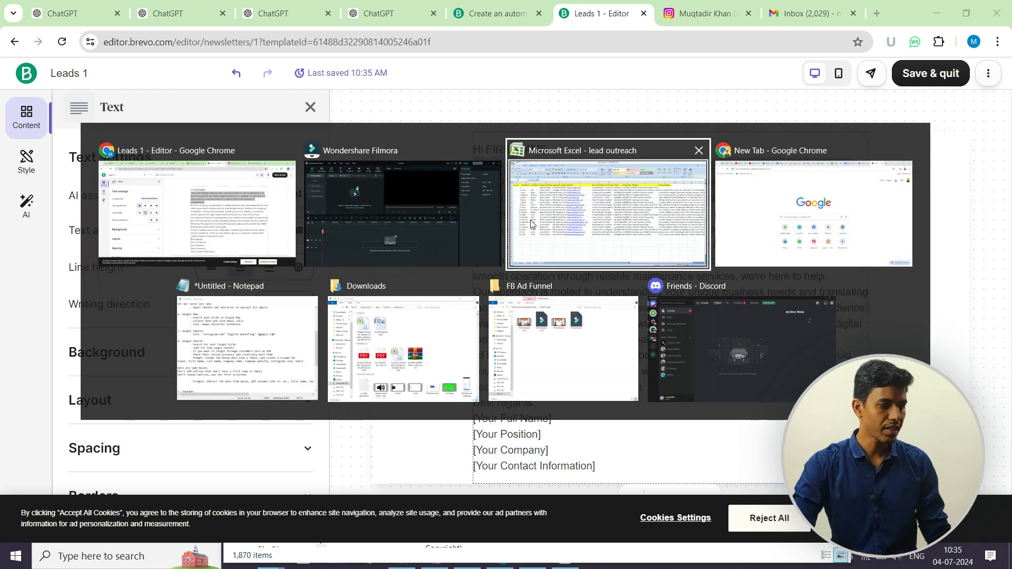
{"action": "left_click", "coordinate": [531, 224]}
{"action": "left_click", "coordinate": [801, 153]}
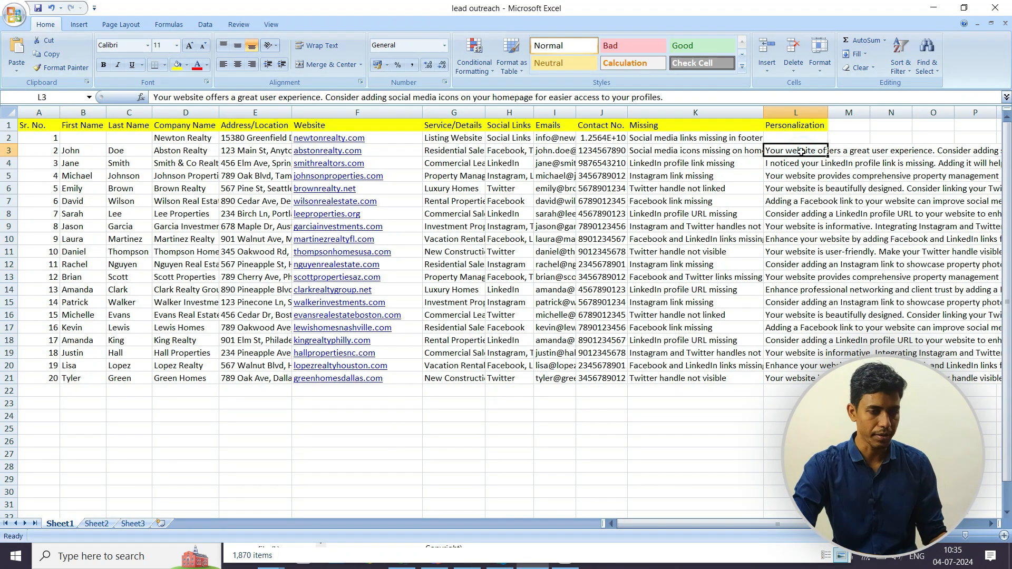
{"action": "key", "text": "alt+Tab"}
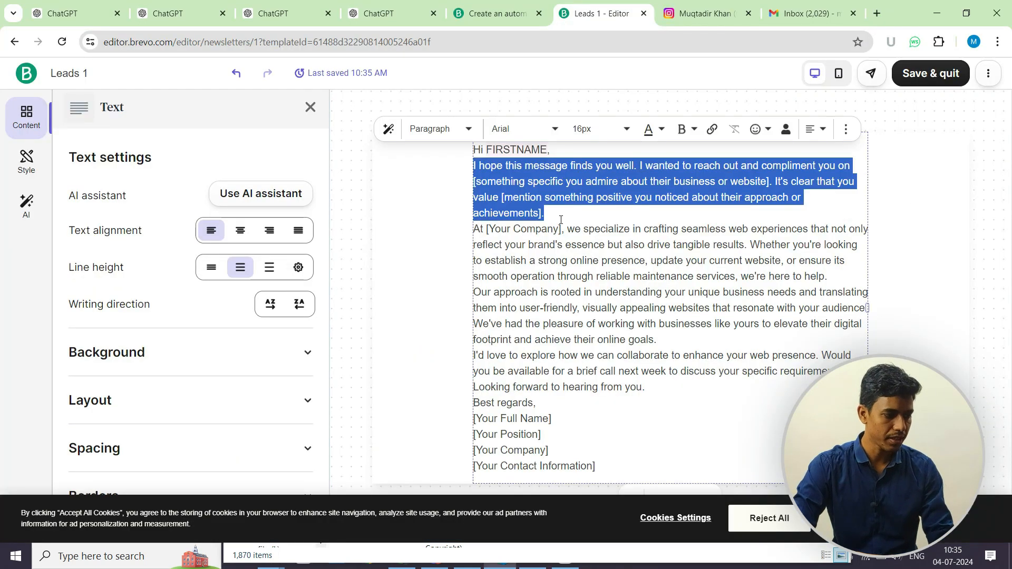
Add a blank line after the first paragraph and select the paragraph's ending text.
{"action": "left_click", "coordinate": [560, 220]}
{"action": "key", "text": "Return"}
{"action": "left_click_drag", "start_coordinate": [545, 213], "coordinate": [473, 166]}
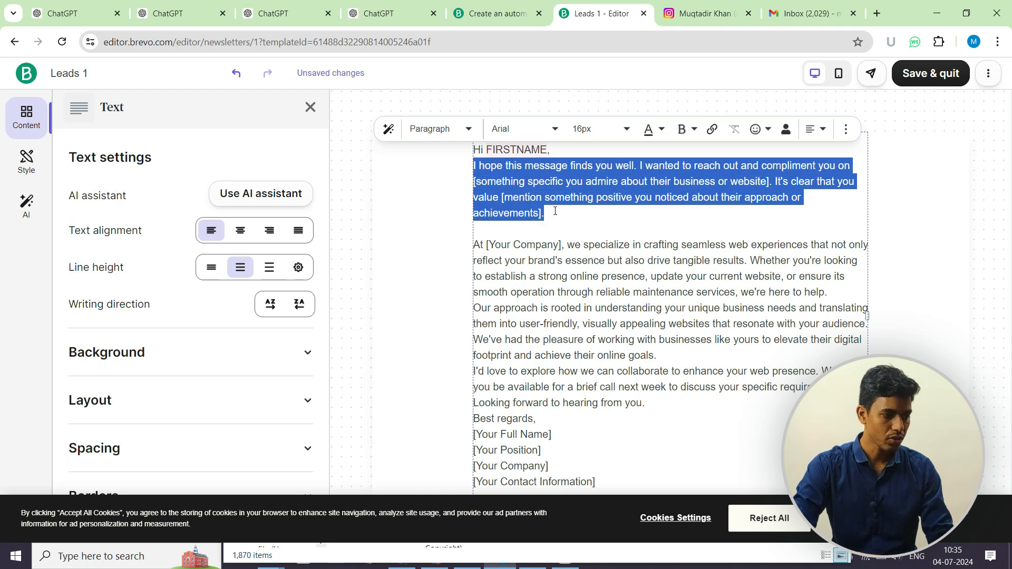
Browse the contact attributes under Add personalisation, closing the list without choosing one.
{"action": "left_click", "coordinate": [789, 132]}
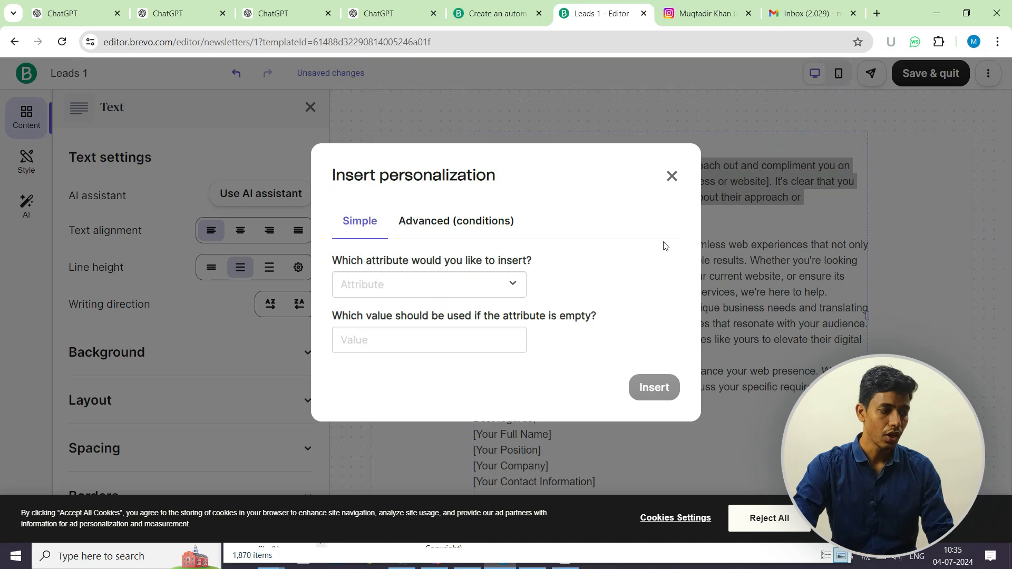
{"action": "left_click", "coordinate": [519, 283]}
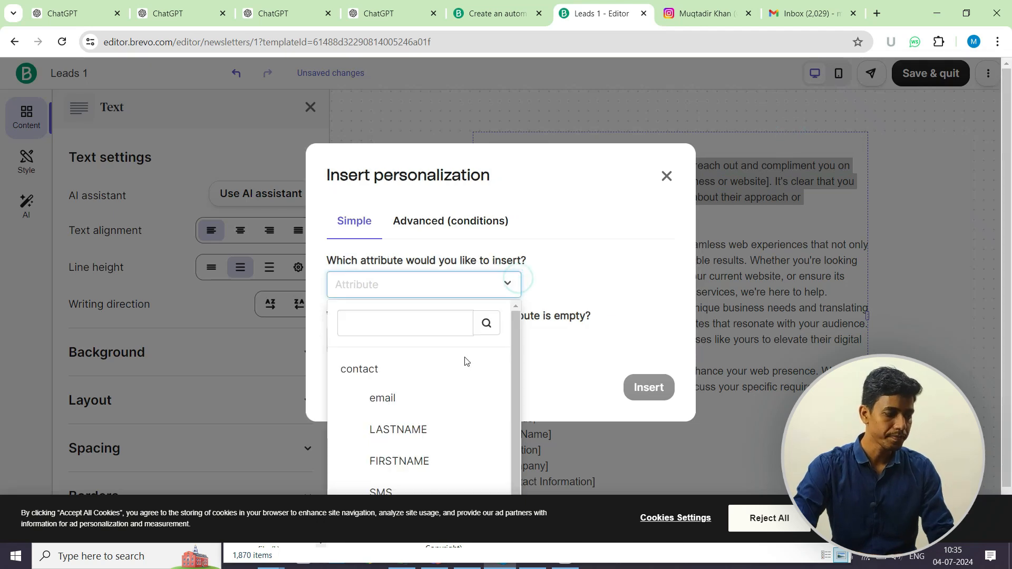
{"action": "scroll", "coordinate": [466, 361], "scroll_direction": "down", "scroll_amount": 5}
{"action": "scroll", "coordinate": [354, 408], "scroll_direction": "up", "scroll_amount": 1}
{"action": "scroll", "coordinate": [435, 452], "scroll_direction": "down", "scroll_amount": 1}
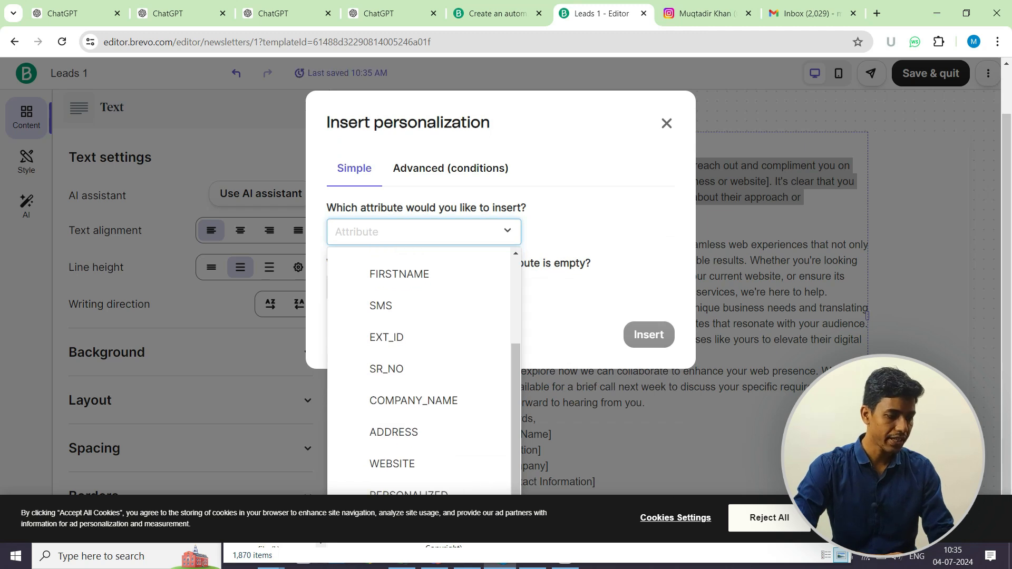
{"action": "left_click", "coordinate": [577, 500]}
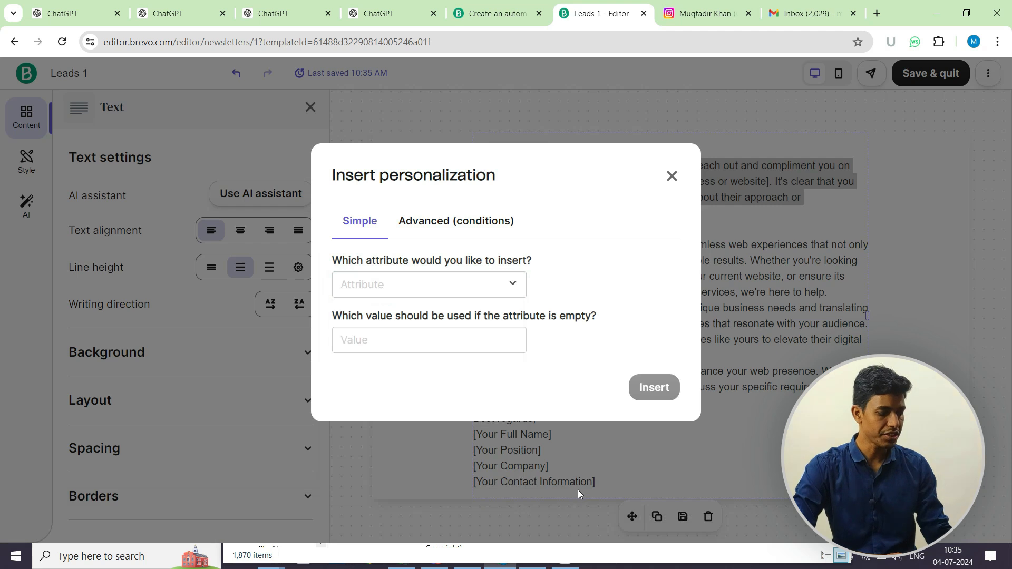
Review the Personalization cells in Excel column L, then reopen Brevo's attribute list.
{"action": "key", "text": "alt+Tab"}
{"action": "left_click_drag", "start_coordinate": [796, 153], "coordinate": [804, 350]}
{"action": "key", "text": "alt"}
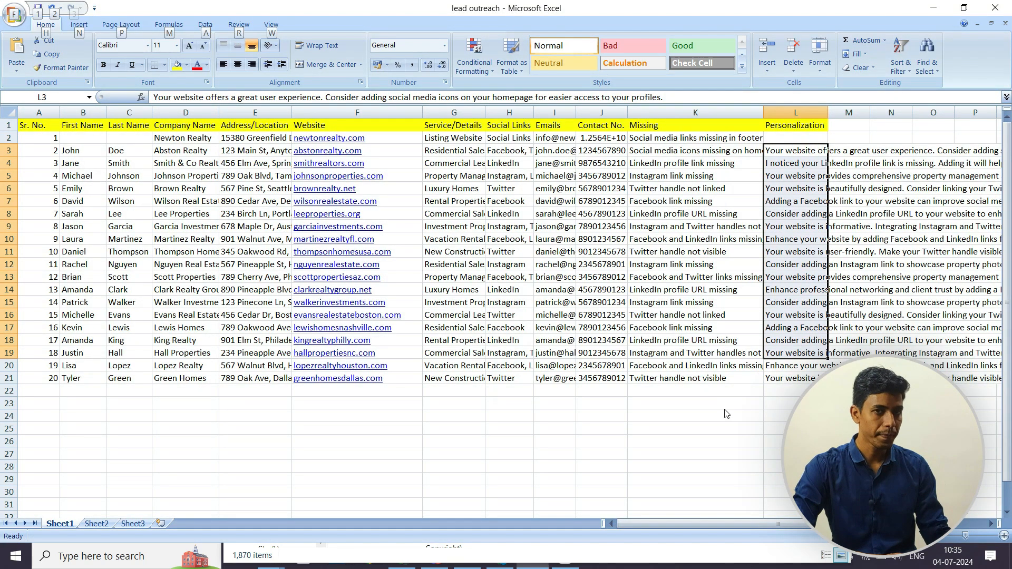
{"action": "key", "text": "alt+Tab"}
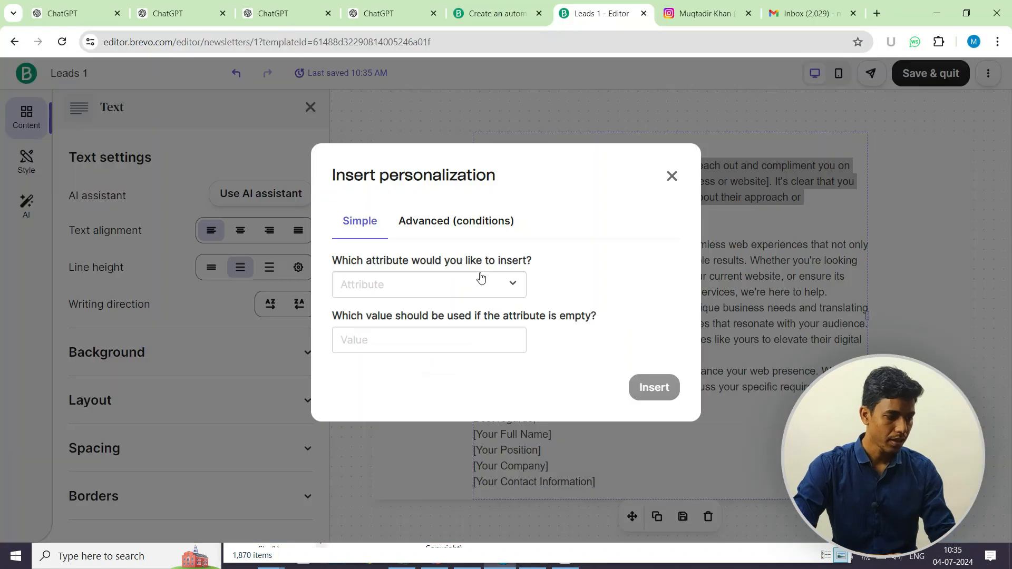
{"action": "left_click", "coordinate": [480, 281]}
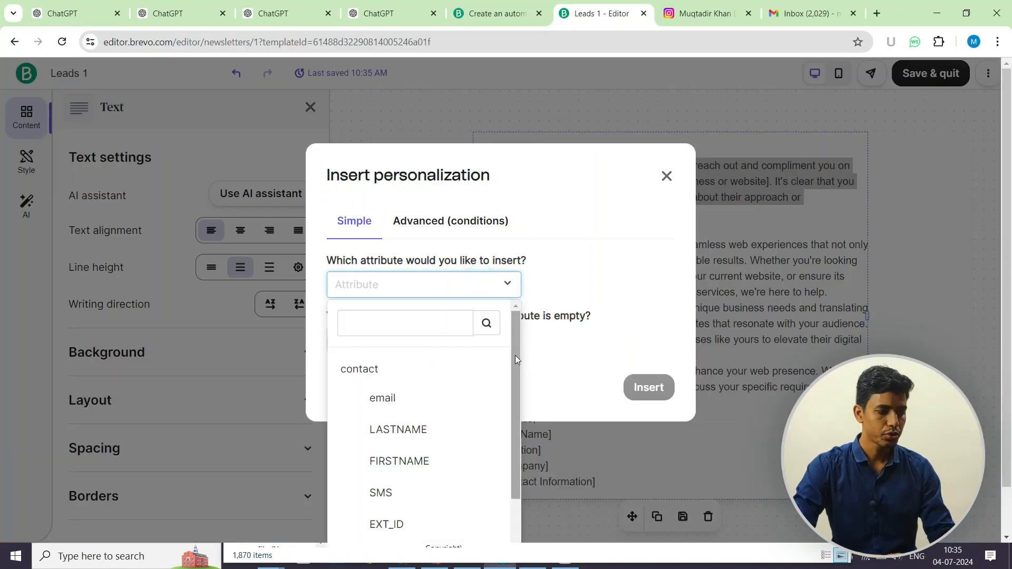
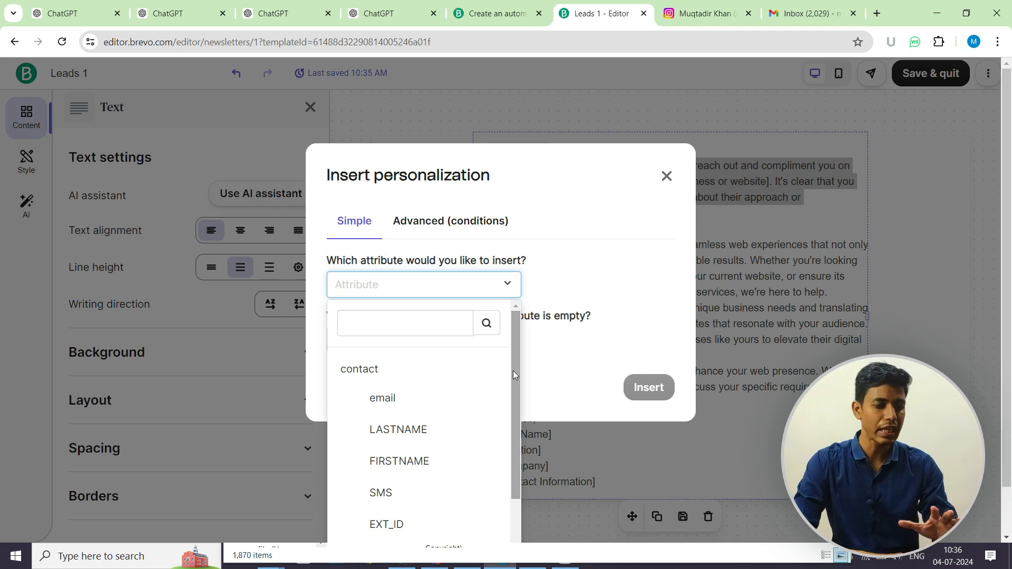
Zoom the page out and insert the PERSONALIZED attribute on the line below the FIRSTNAME greeting.
{"action": "left_click_drag", "start_coordinate": [513, 371], "coordinate": [511, 508]}
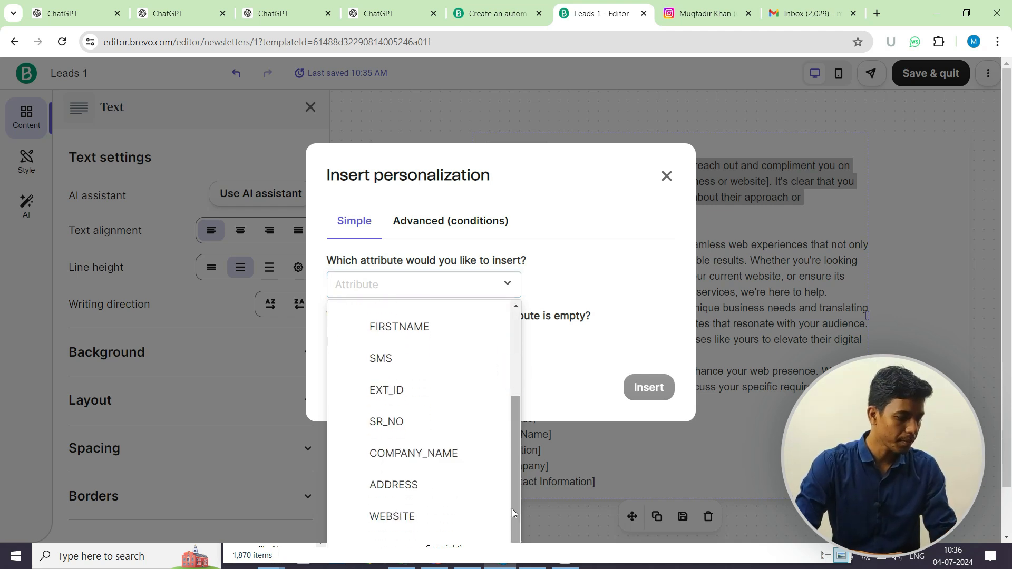
{"action": "scroll", "coordinate": [0, 284], "scroll_direction": "down", "scroll_amount": 1}
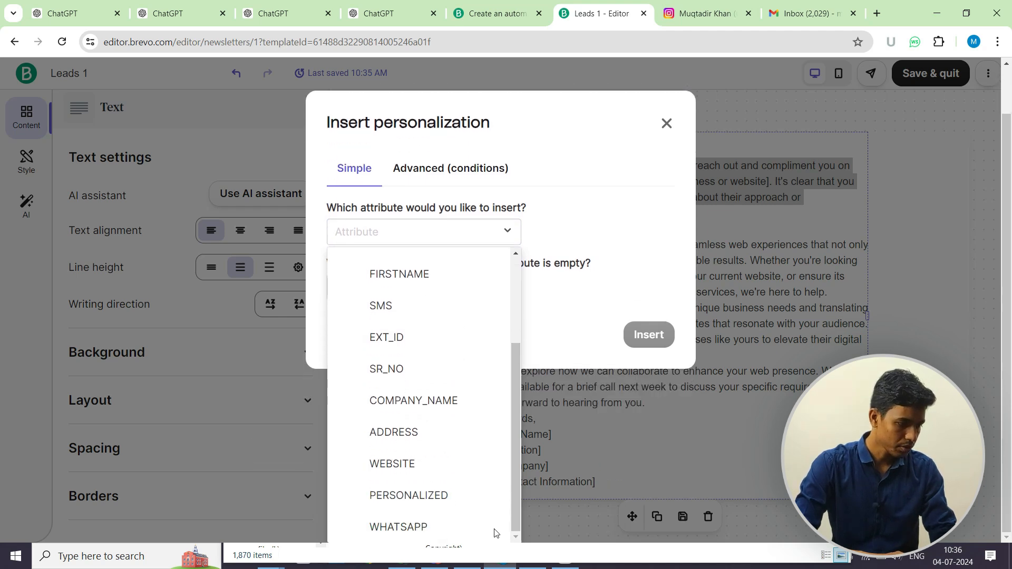
{"action": "scroll", "coordinate": [1006, 346], "scroll_direction": "up", "scroll_amount": 1}
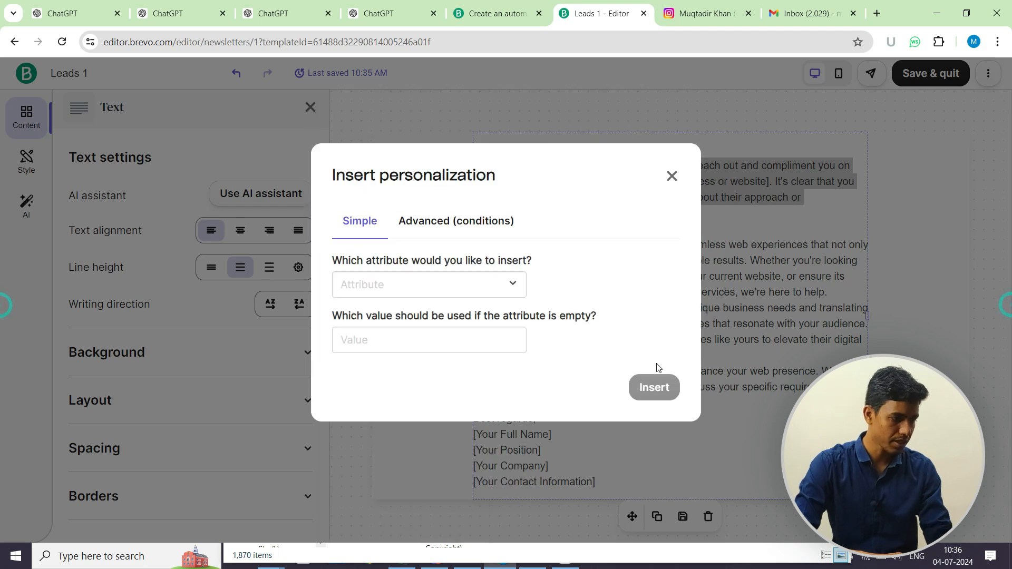
{"action": "key", "text": "ctrl+minus"}
{"action": "key", "text": "ctrl+minus"}
{"action": "key", "text": "ctrl+minus"}
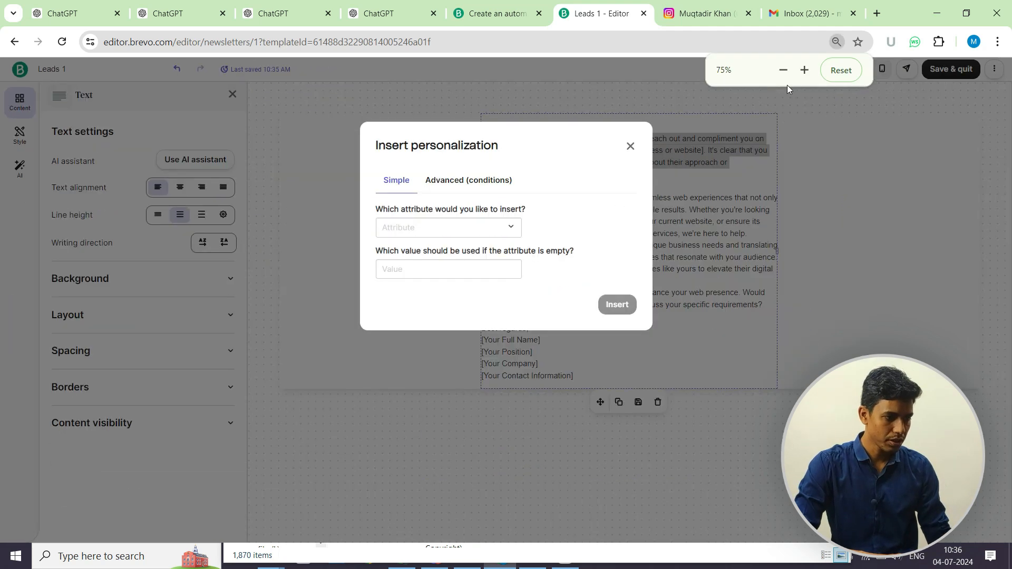
{"action": "left_click", "coordinate": [783, 70]}
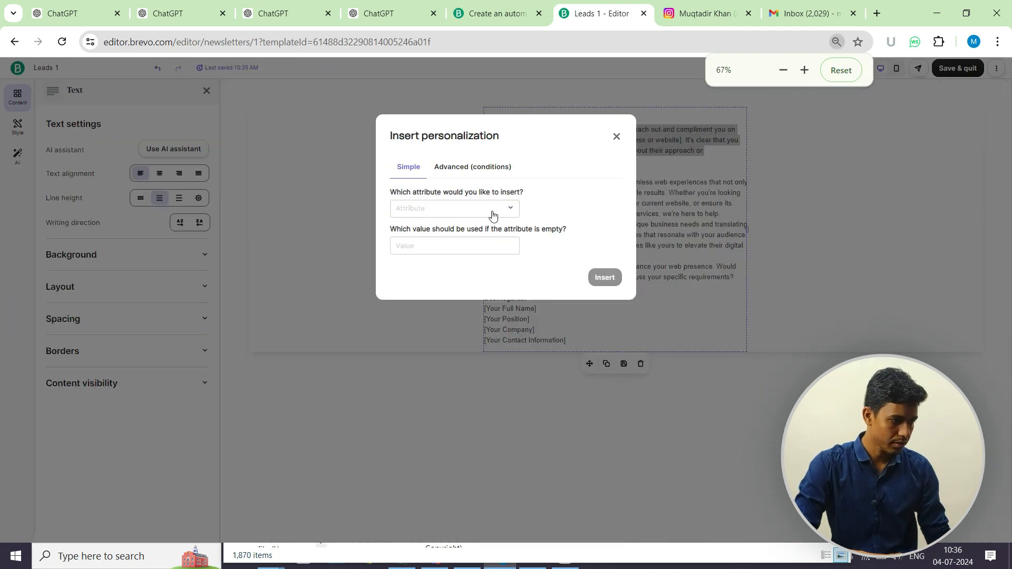
{"action": "left_click", "coordinate": [491, 211]}
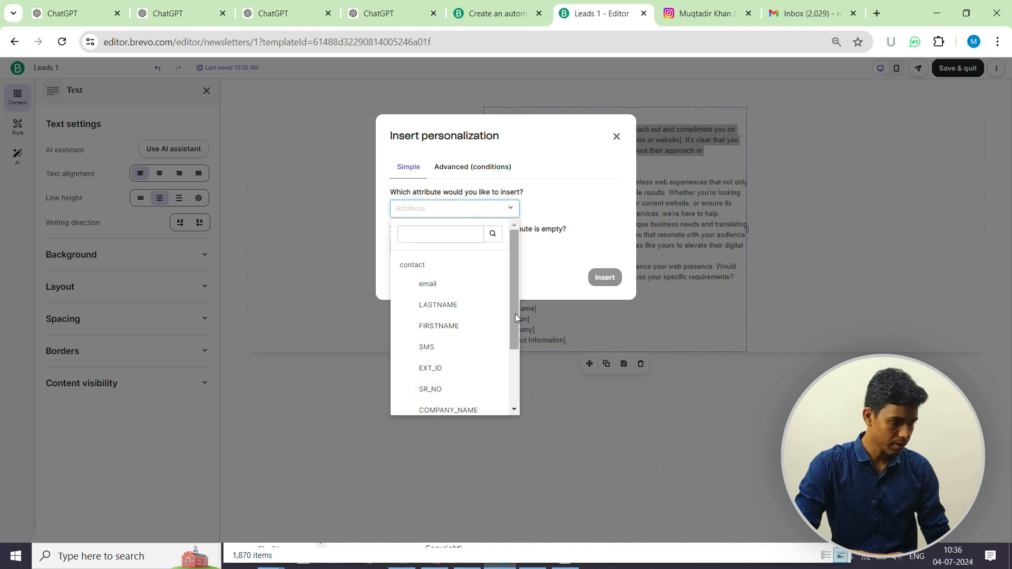
{"action": "left_click_drag", "start_coordinate": [514, 314], "coordinate": [514, 386]}
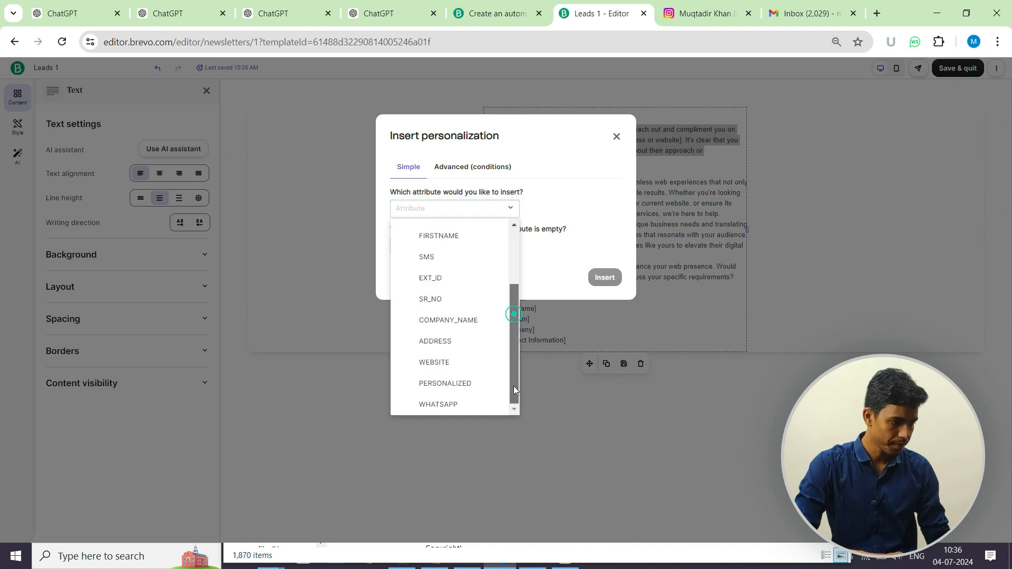
{"action": "left_click", "coordinate": [466, 383]}
{"action": "left_click", "coordinate": [605, 279]}
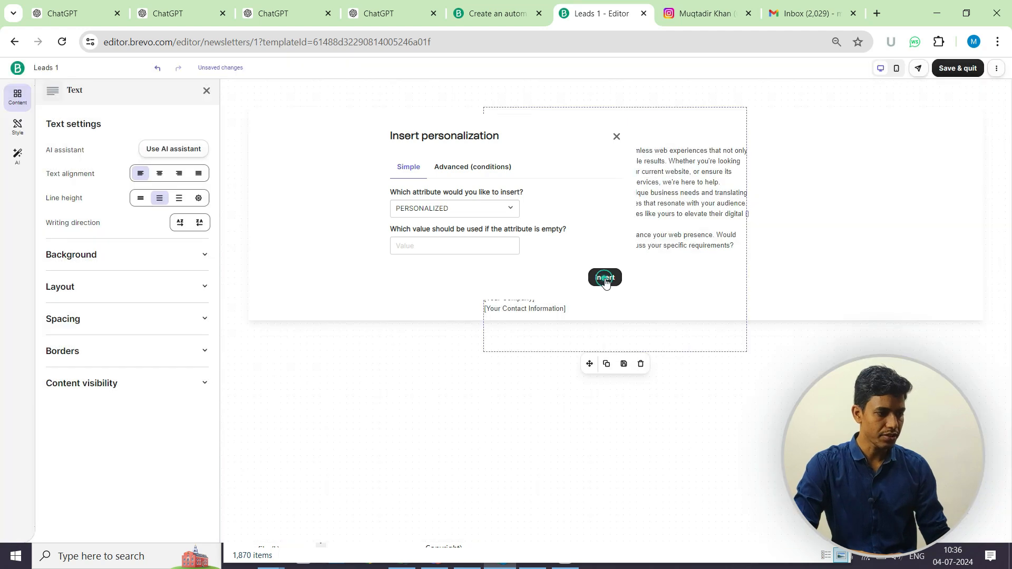
{"action": "key", "text": "ctrl+minus"}
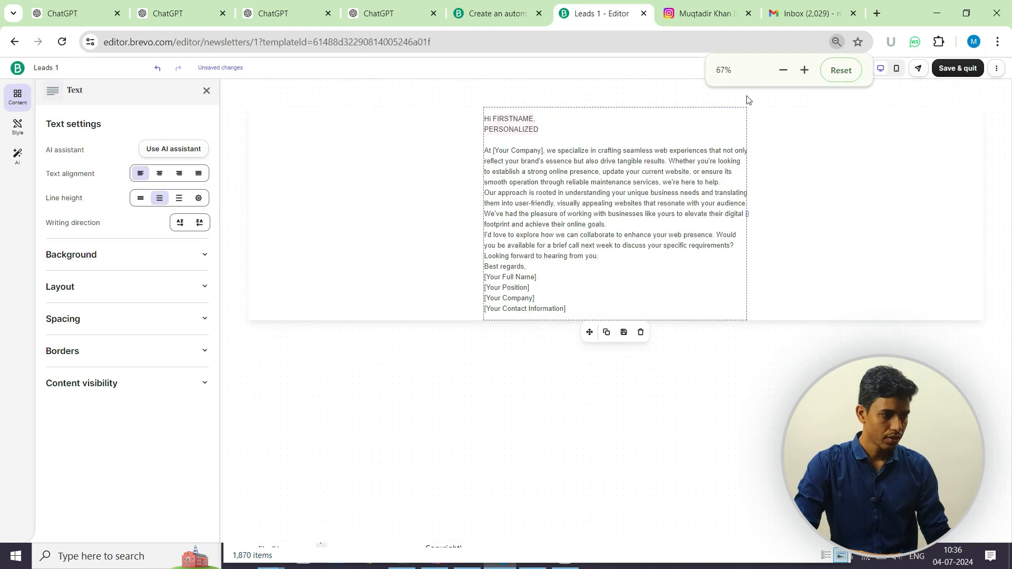
Restore normal zoom and replace [Your Company] with 'Digital Bhaijan' in the first paragraph.
{"action": "left_click", "coordinate": [836, 70]}
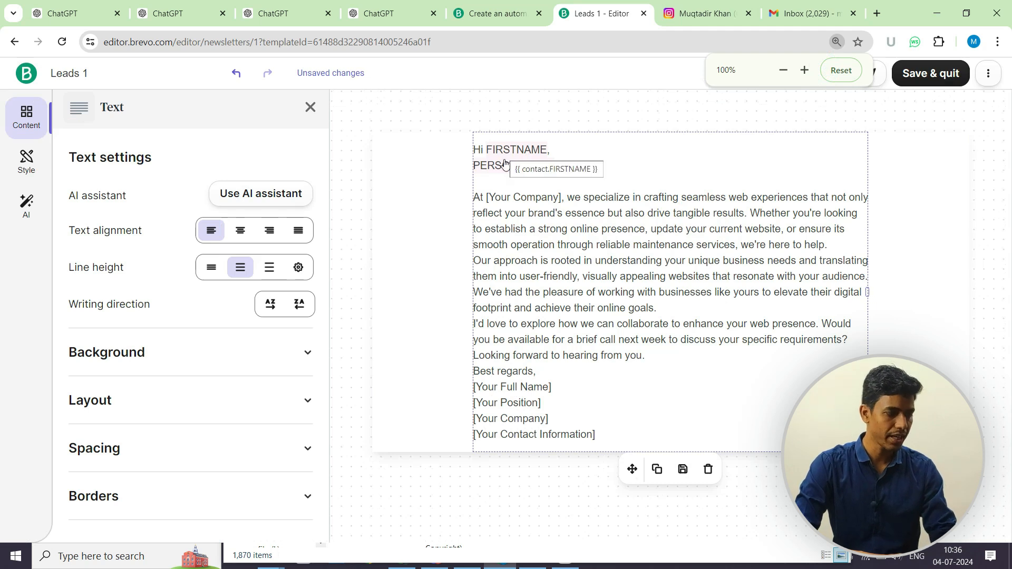
{"action": "left_click", "coordinate": [486, 197]}
{"action": "left_click_drag", "start_coordinate": [486, 198], "coordinate": [563, 198]}
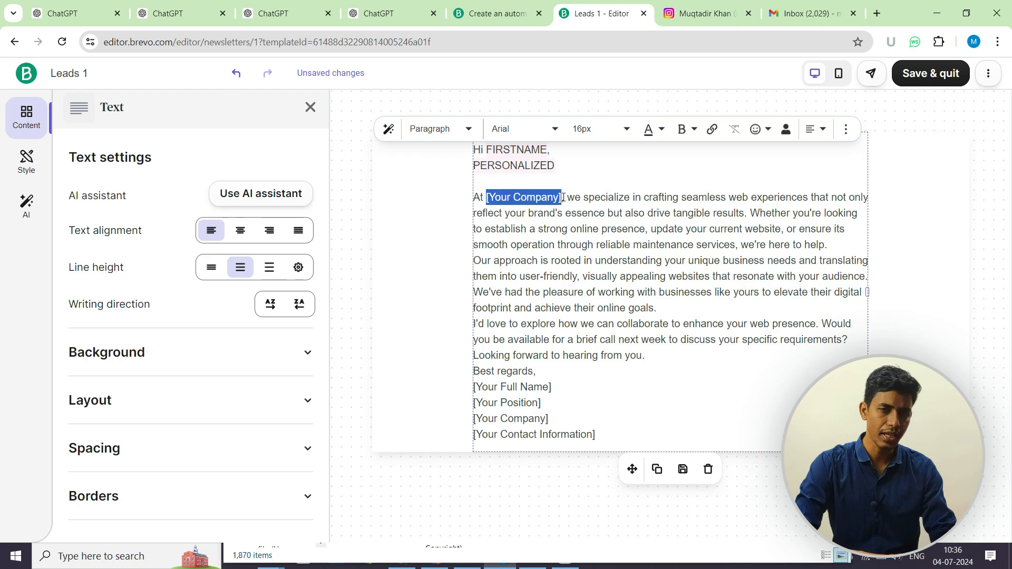
{"action": "type", "text": "Digita"}
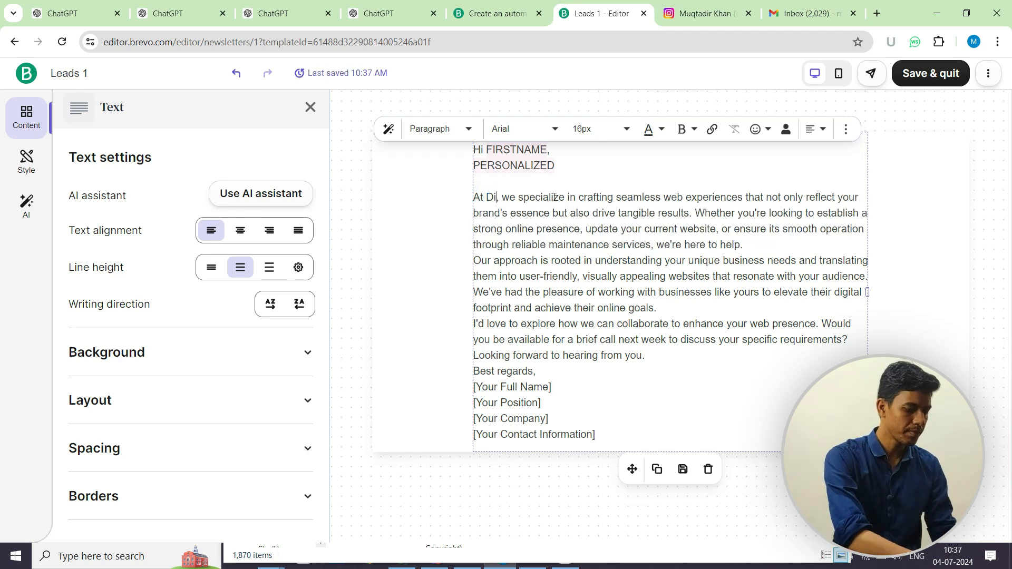
{"action": "type", "text": "l Bhaijan"}
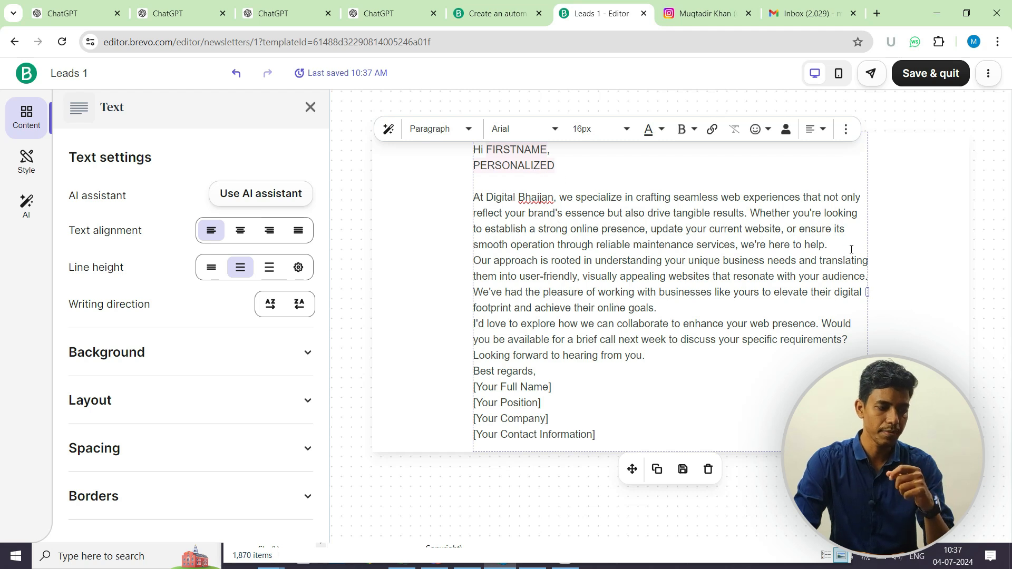
Add blank lines after the first and second paragraphs and before the sign-off.
{"action": "left_click", "coordinate": [846, 243]}
{"action": "key", "text": "Return"}
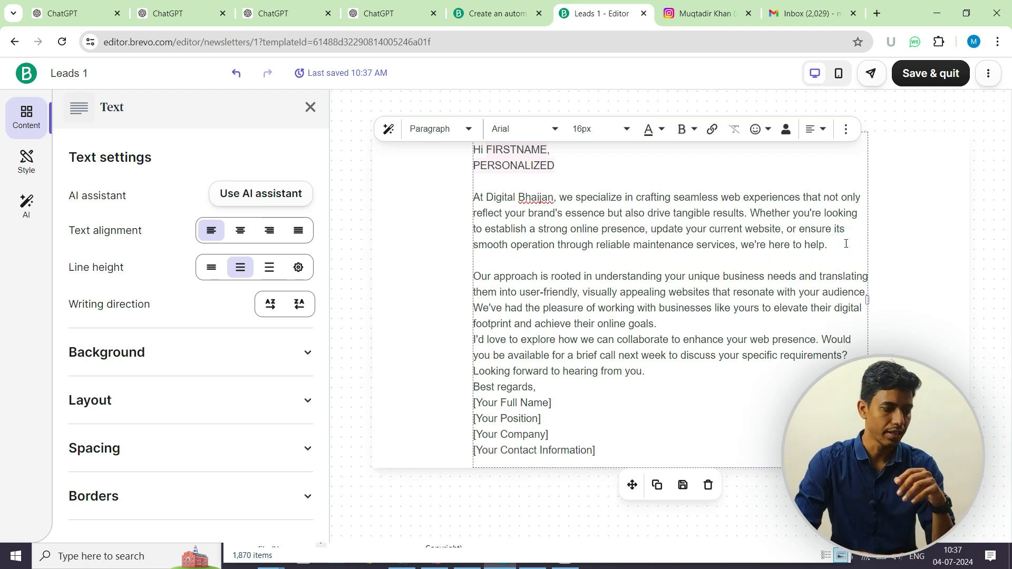
{"action": "left_click", "coordinate": [717, 324]}
{"action": "key", "text": "Return"}
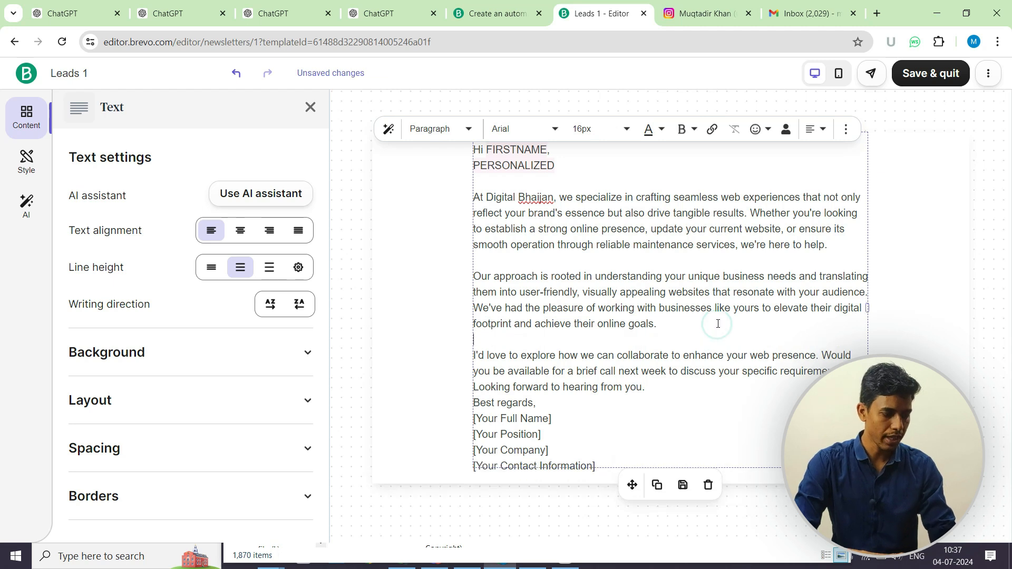
{"action": "left_click", "coordinate": [681, 393]}
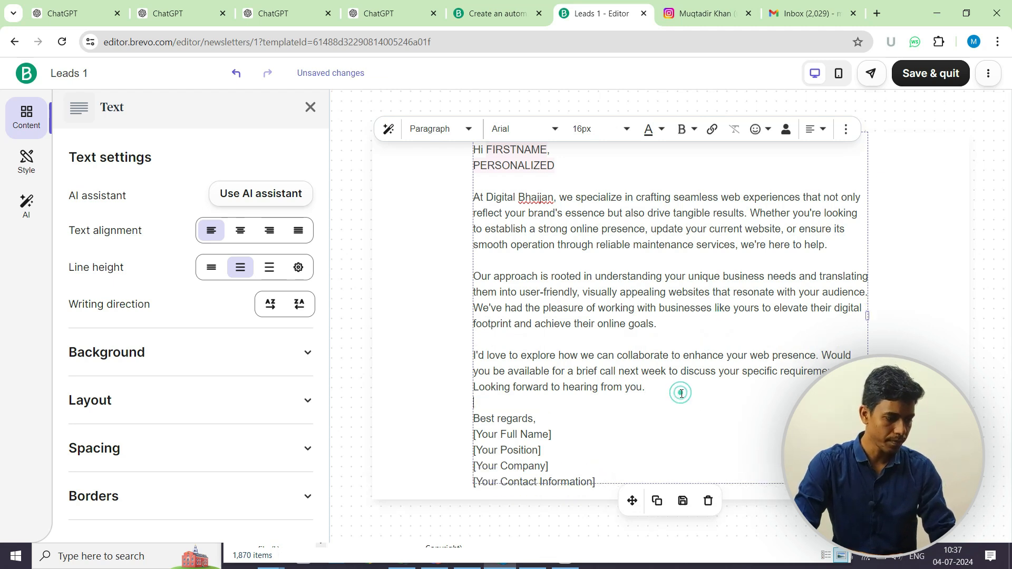
{"action": "key", "text": "Return"}
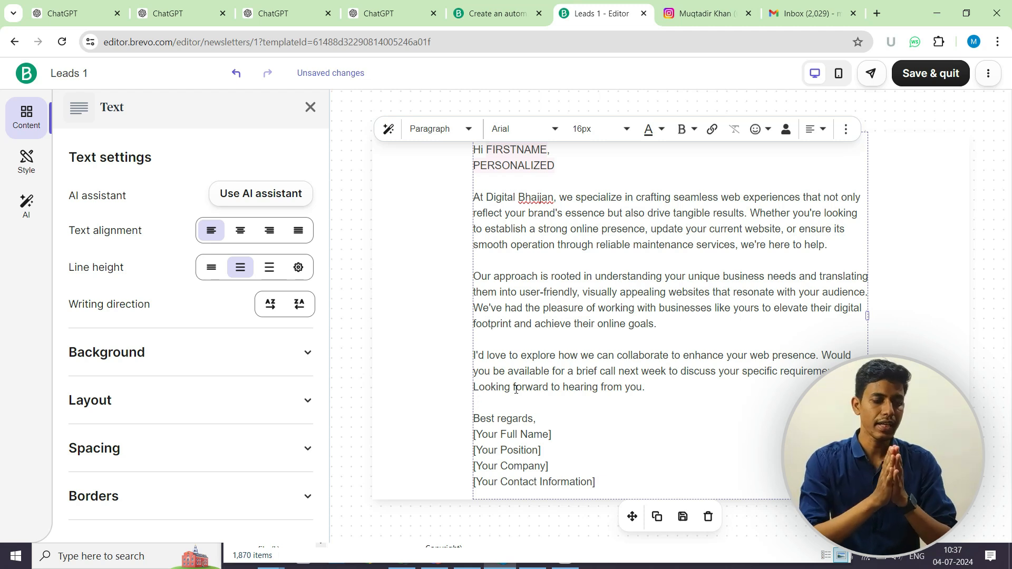
Add an empty line above Best regards, then copy the Calendly marketing-strategy-upgrades page URL from a new tab.
{"action": "key", "text": "Return"}
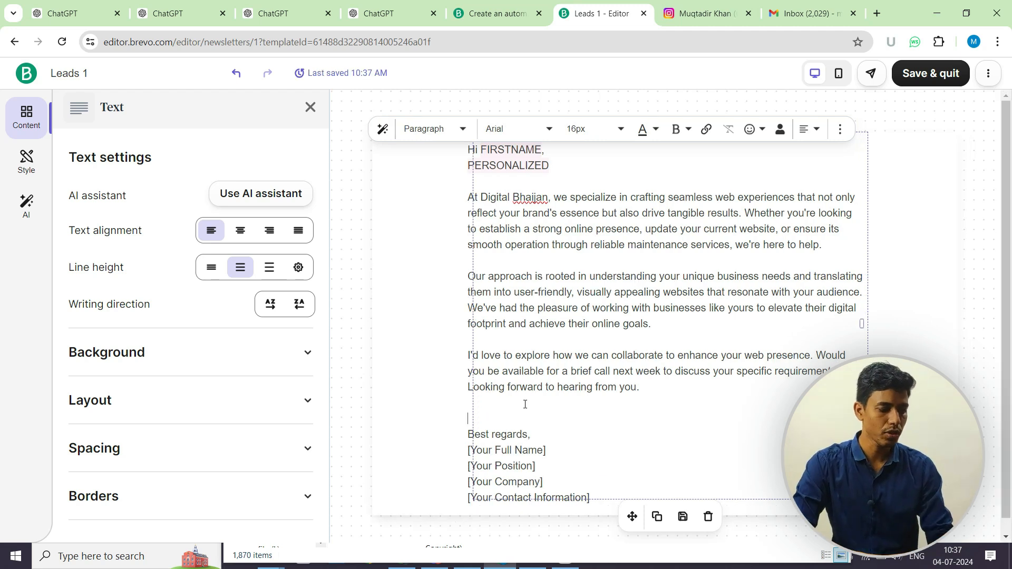
{"action": "left_click", "coordinate": [877, 20]}
{"action": "type", "text": "c"}
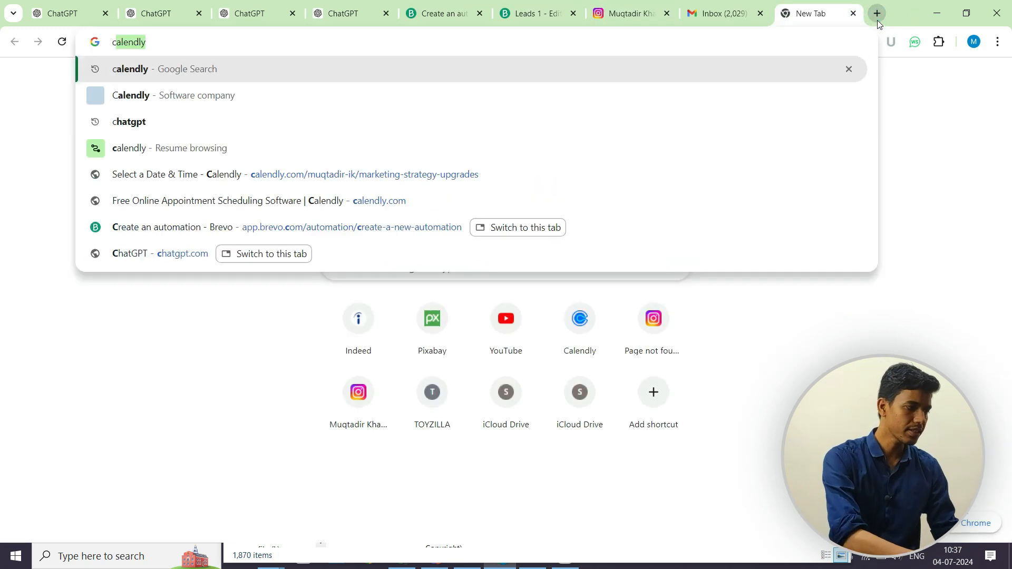
{"action": "type", "text": "al"}
{"action": "key", "text": "Down"}
{"action": "key", "text": "Down"}
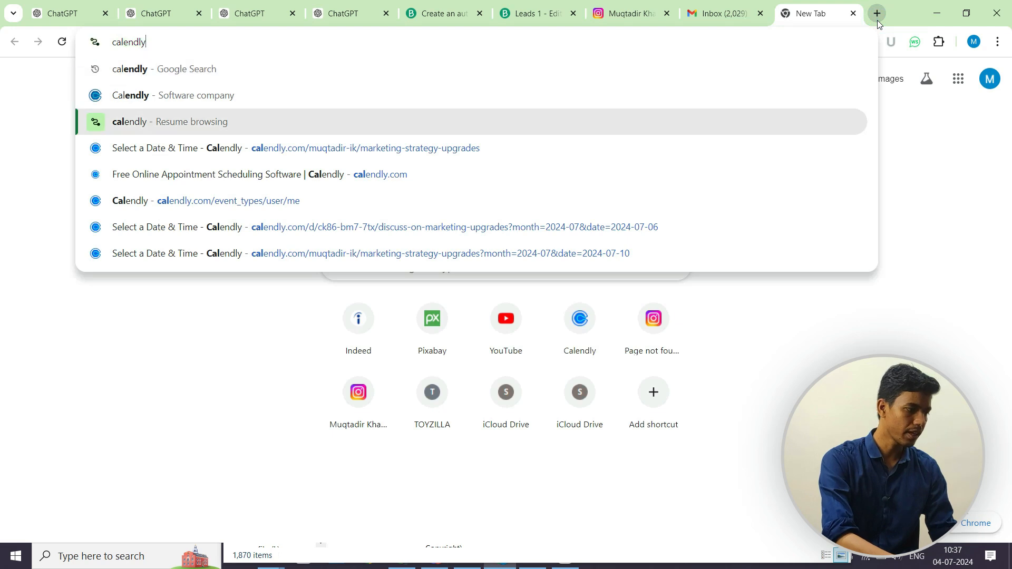
{"action": "key", "text": "Down"}
{"action": "key", "text": "Return"}
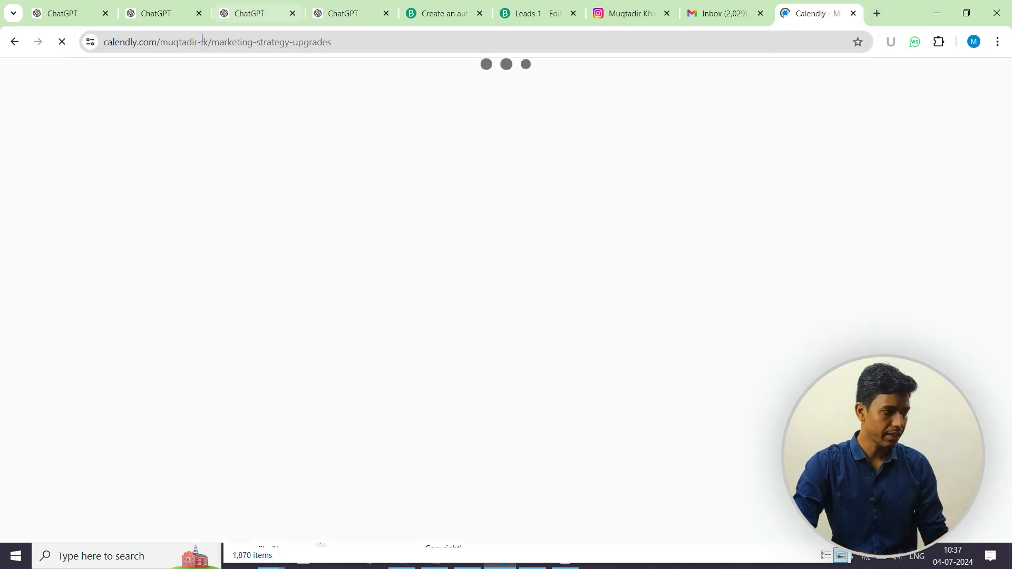
{"action": "left_click", "coordinate": [162, 43]}
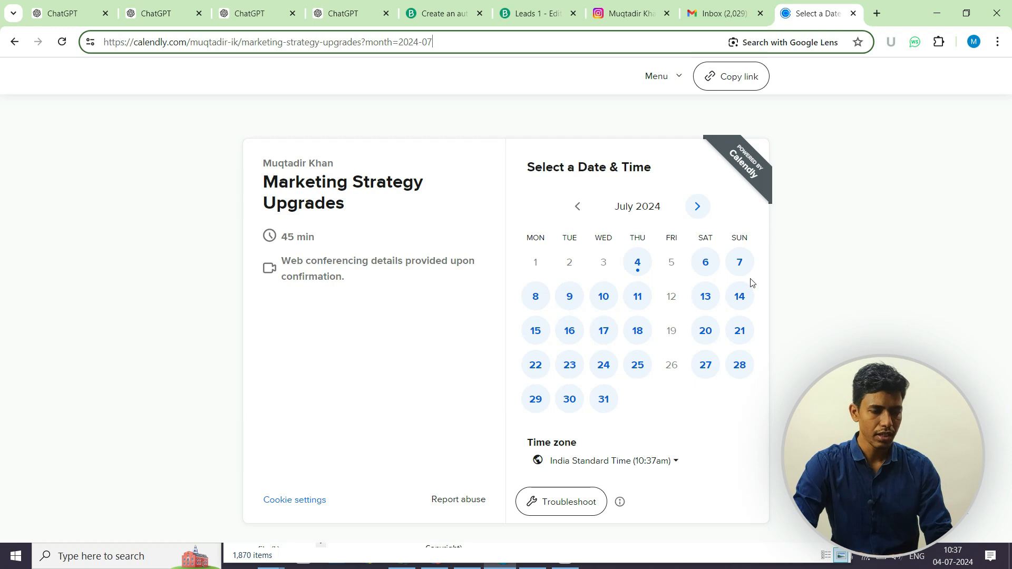
{"action": "left_click_drag", "start_coordinate": [433, 43], "coordinate": [99, 48]}
{"action": "key", "text": "ctrl+c"}
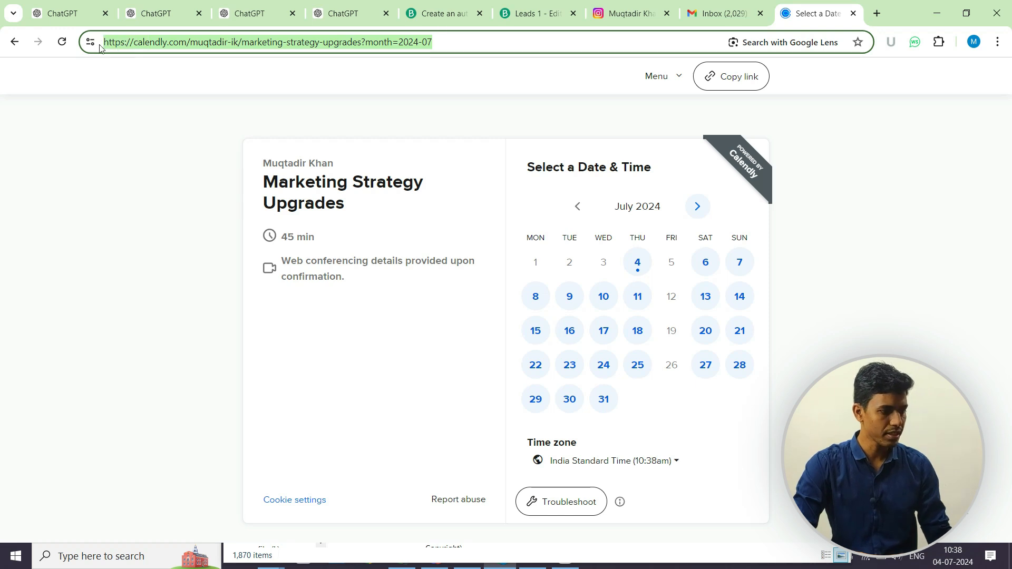
Paste the Calendly link above Best regards with the caption 'Book your consultation here'.
{"action": "left_click", "coordinate": [554, 11]}
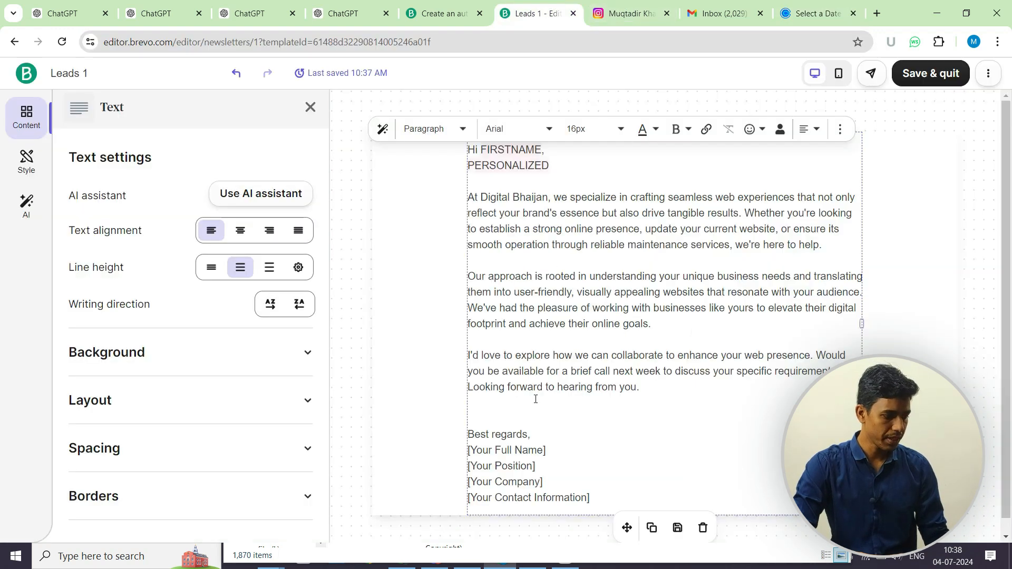
{"action": "left_click", "coordinate": [501, 415]}
{"action": "key", "text": "ctrl+v"}
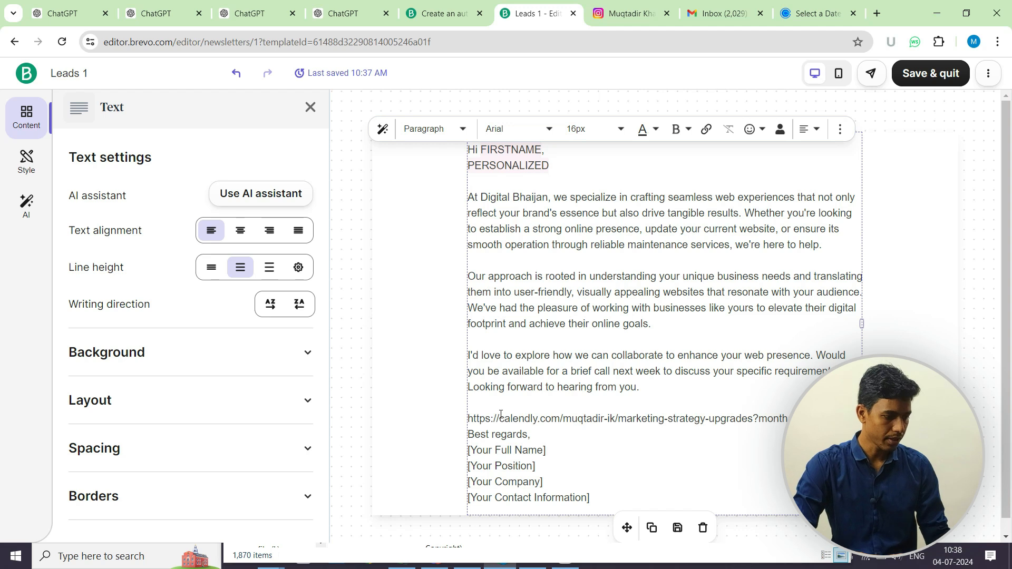
{"action": "left_click", "coordinate": [491, 406]}
{"action": "key", "text": "Return"}
{"action": "type", "text": "Book you"}
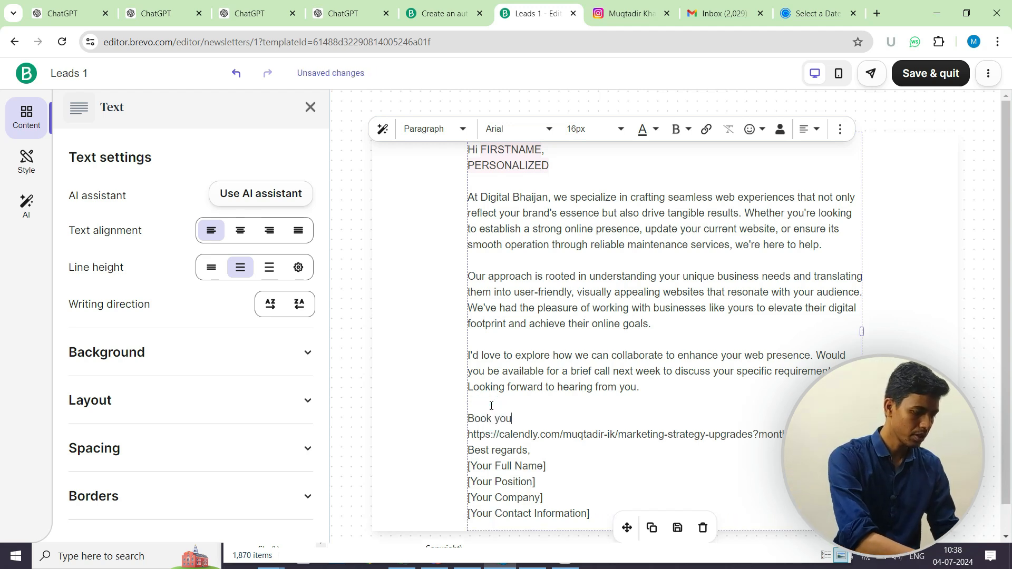
{"action": "type", "text": "r consultation"}
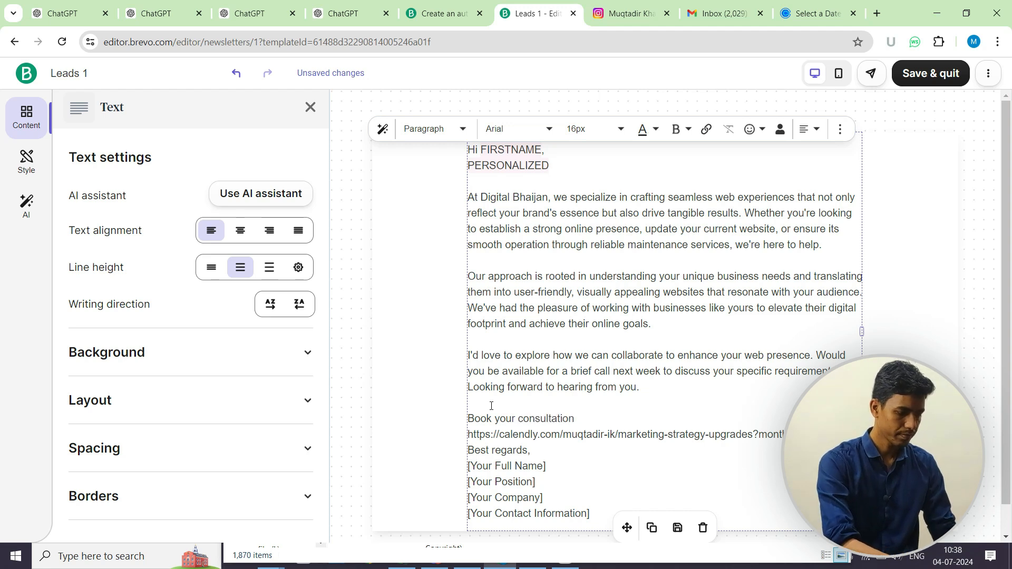
{"action": "type", "text": " here,"}
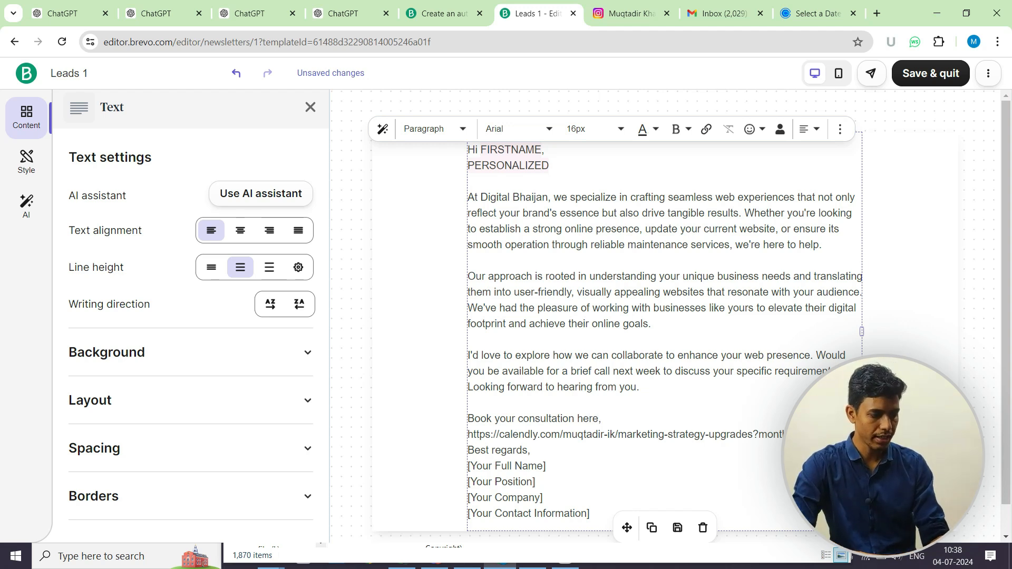
{"action": "key", "text": "Return"}
Replace the four signature placeholder lines with the sender's name and save the design.
{"action": "scroll", "coordinate": [542, 457], "scroll_direction": "down", "scroll_amount": 1}
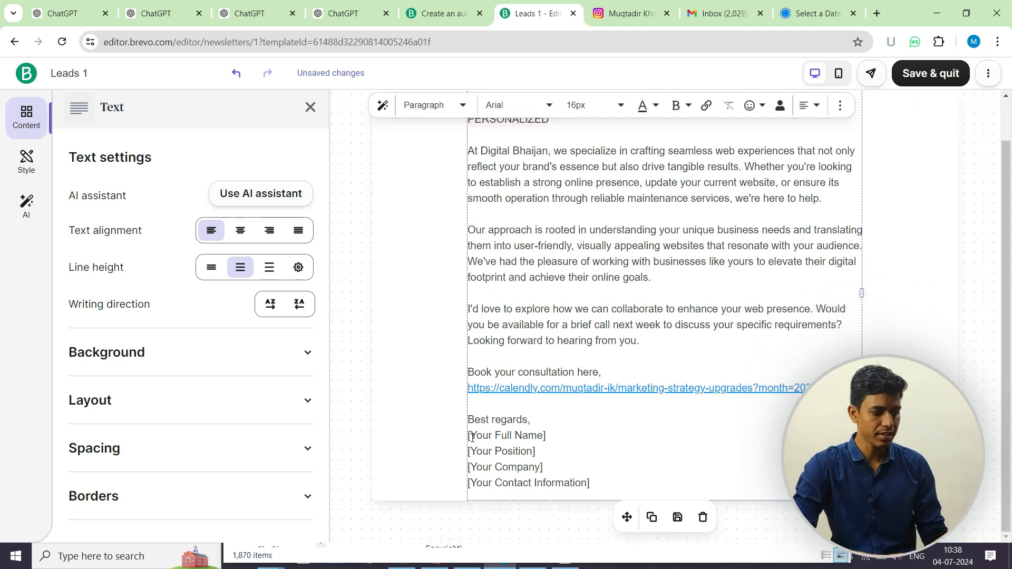
{"action": "mouse_move", "coordinate": [593, 484]}
{"action": "left_mouse_down"}
{"action": "mouse_move", "coordinate": [499, 467]}
{"action": "mouse_move", "coordinate": [484, 451]}
{"action": "mouse_move", "coordinate": [490, 442]}
{"action": "left_mouse_up"}
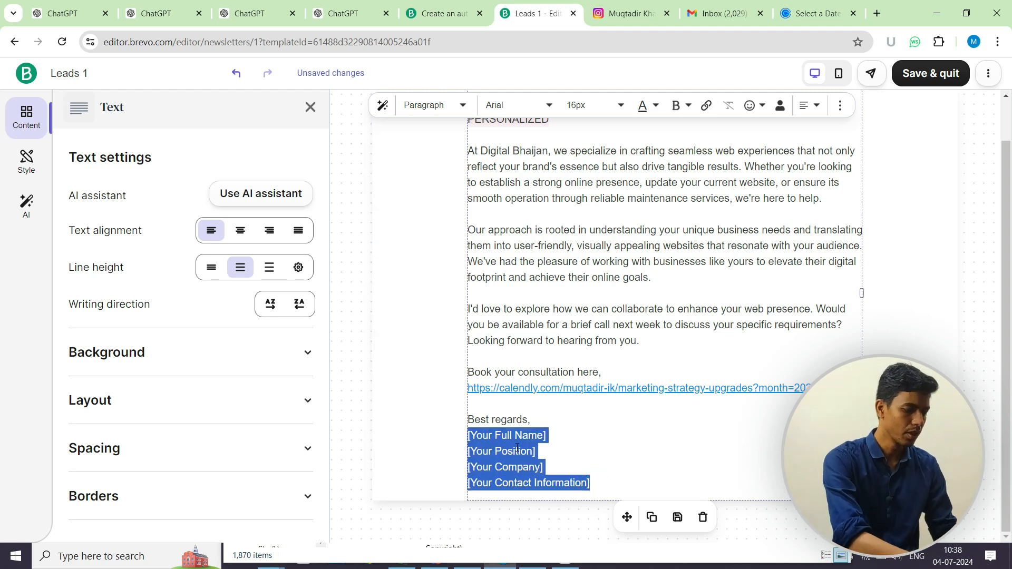
{"action": "type", "text": "Muqtadir Khan"}
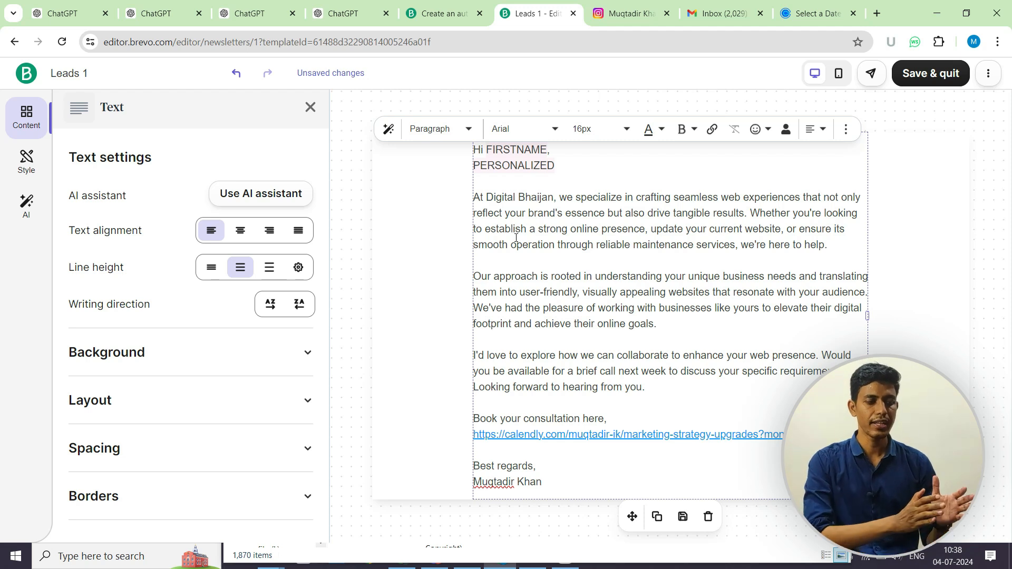
{"action": "left_click", "coordinate": [922, 76]}
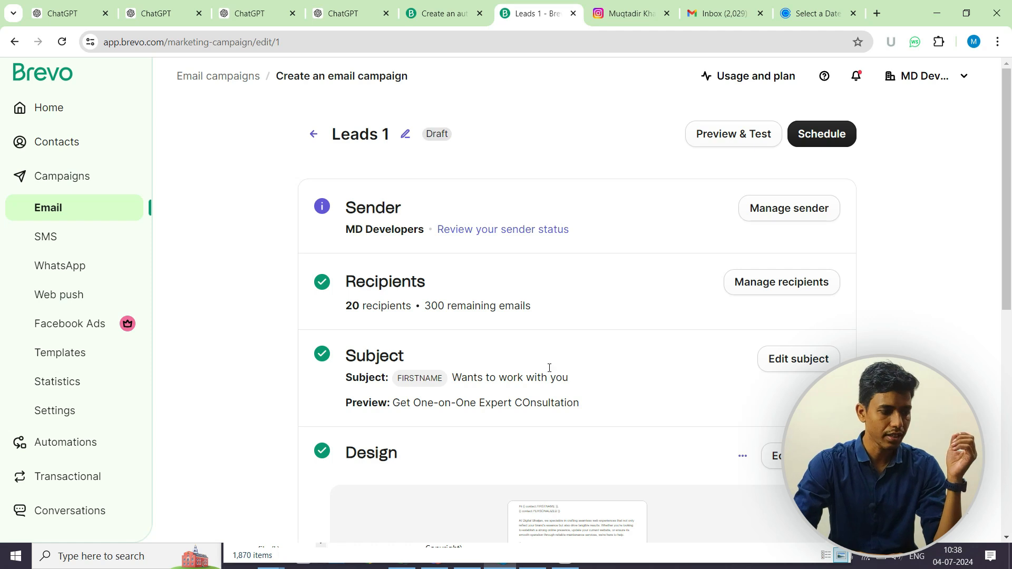
Choose Schedule for later for the campaign, briefly trying the best-time option first.
{"action": "left_click", "coordinate": [814, 138]}
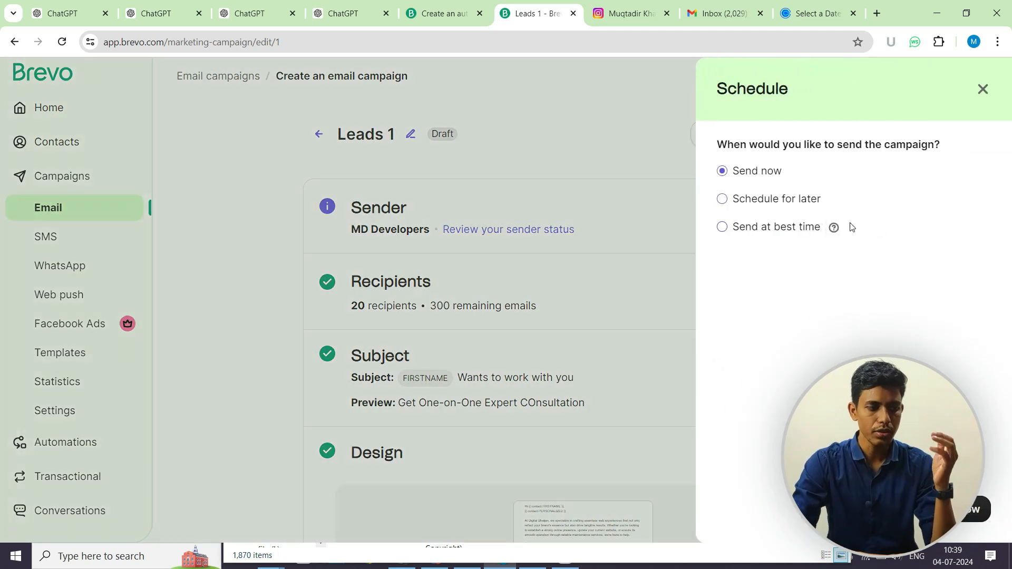
{"action": "left_click", "coordinate": [766, 200]}
{"action": "left_click", "coordinate": [776, 253]}
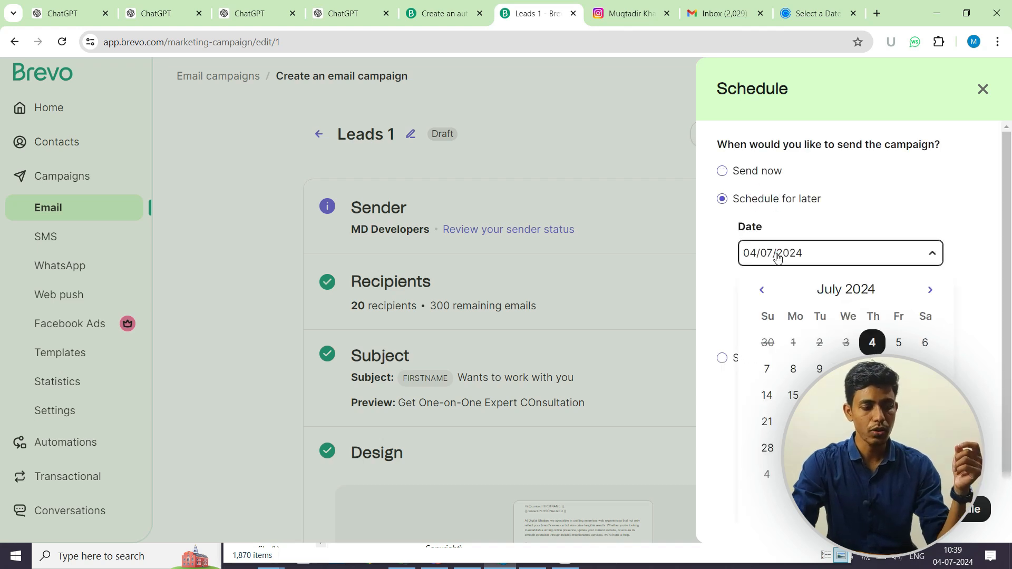
{"action": "left_click", "coordinate": [888, 205]}
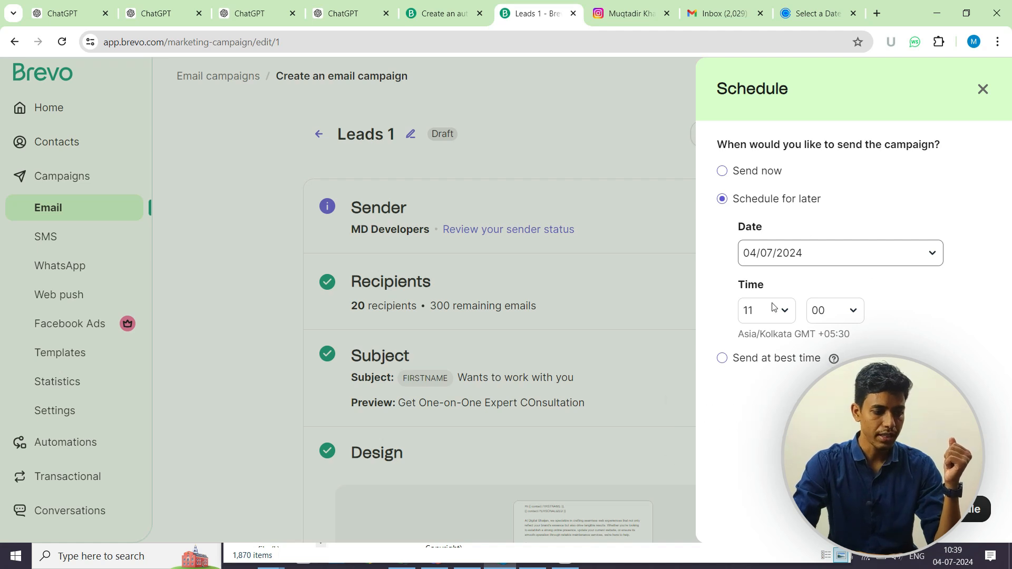
{"action": "left_click", "coordinate": [754, 364]}
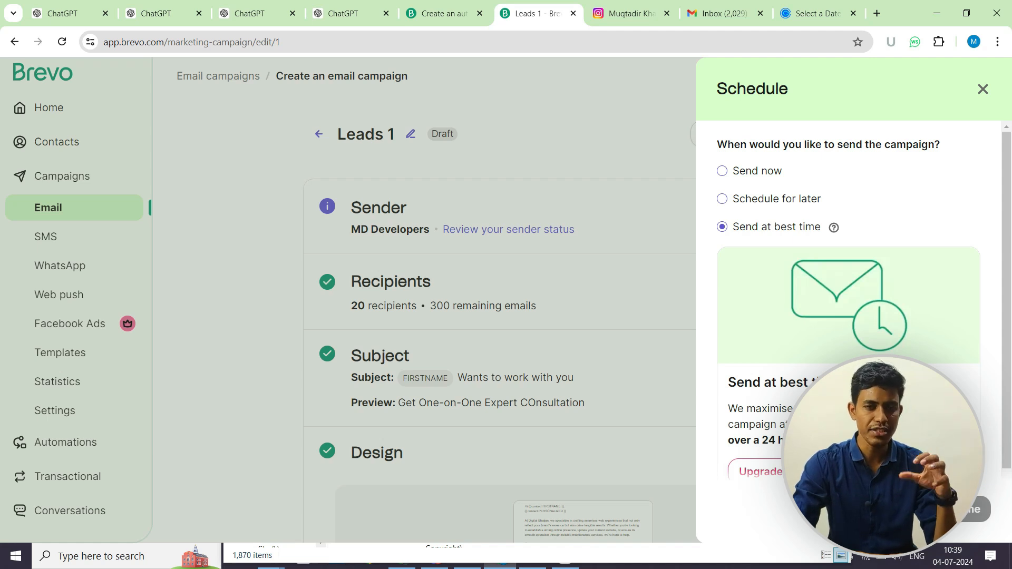
{"action": "left_click", "coordinate": [745, 199]}
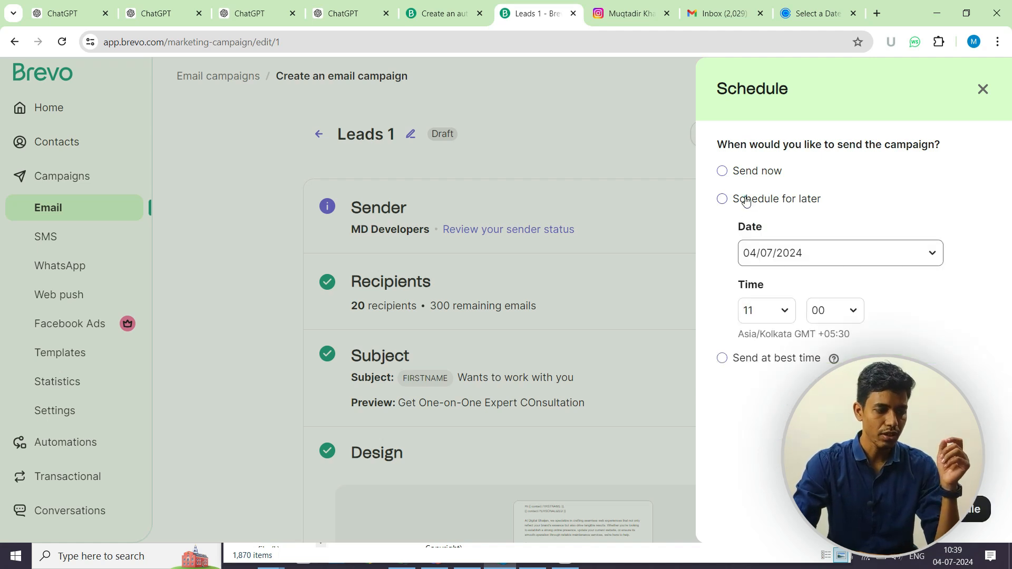
Set the send date to 6 July 2024 at 11:00 and confirm the schedule.
{"action": "left_click", "coordinate": [788, 258]}
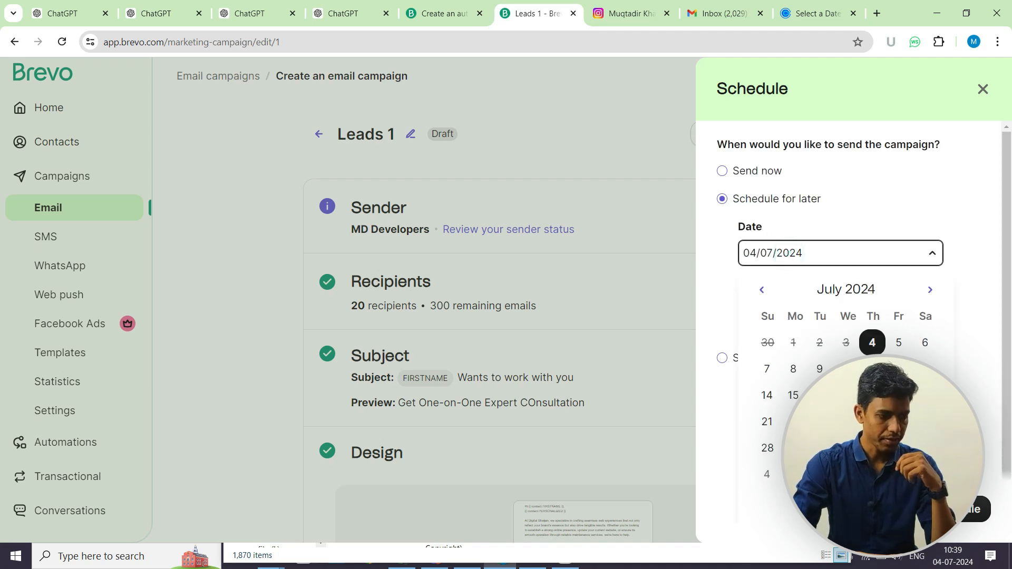
{"action": "left_click", "coordinate": [924, 345]}
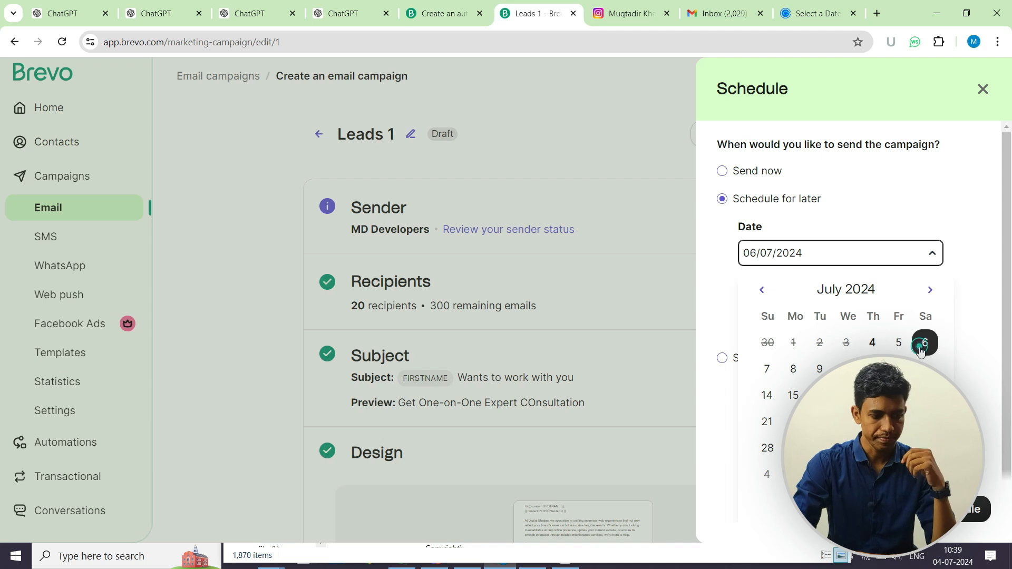
{"action": "left_click", "coordinate": [968, 263]}
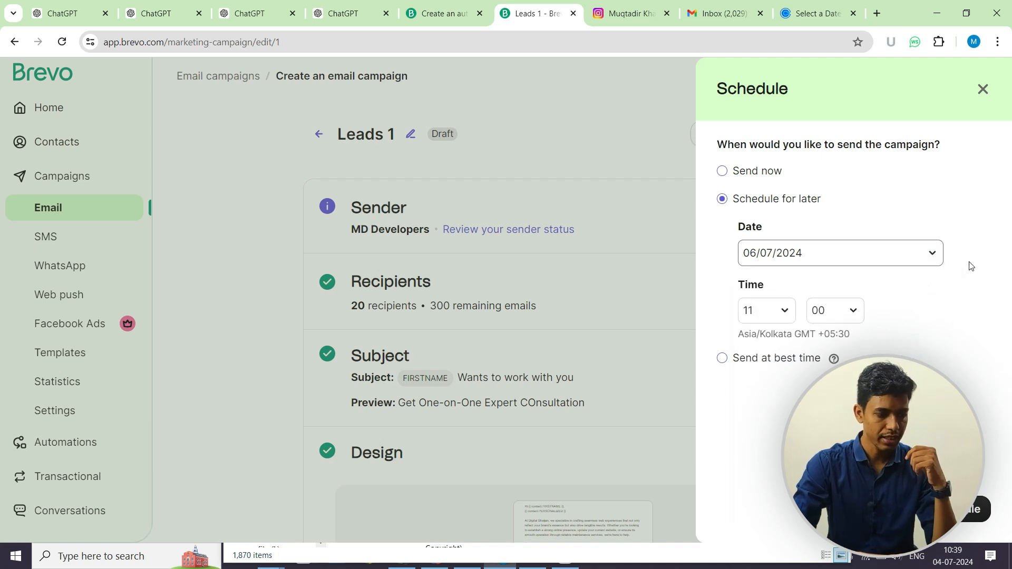
{"action": "left_click", "coordinate": [785, 310]}
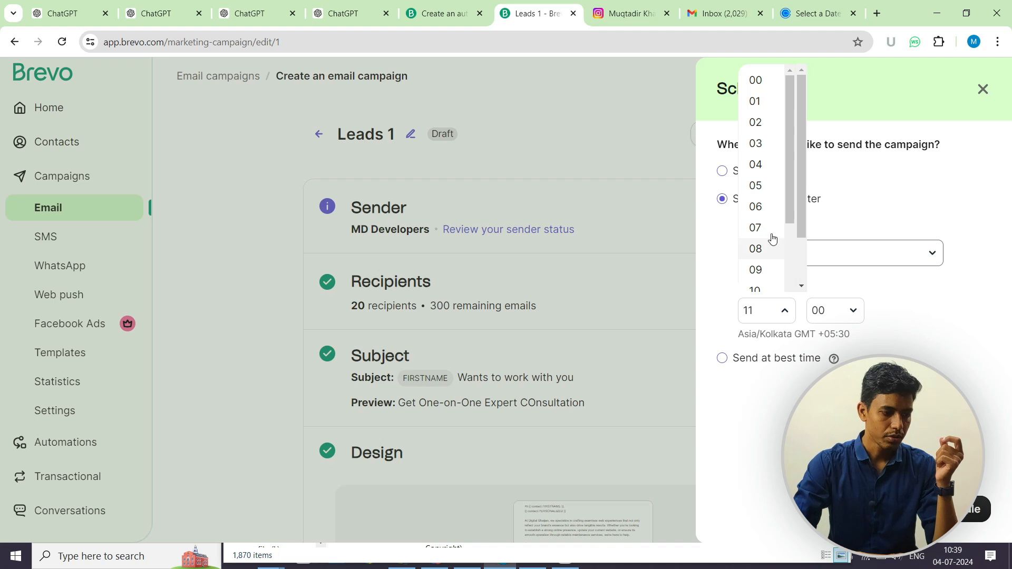
{"action": "scroll", "coordinate": [761, 267], "scroll_direction": "down", "scroll_amount": 3}
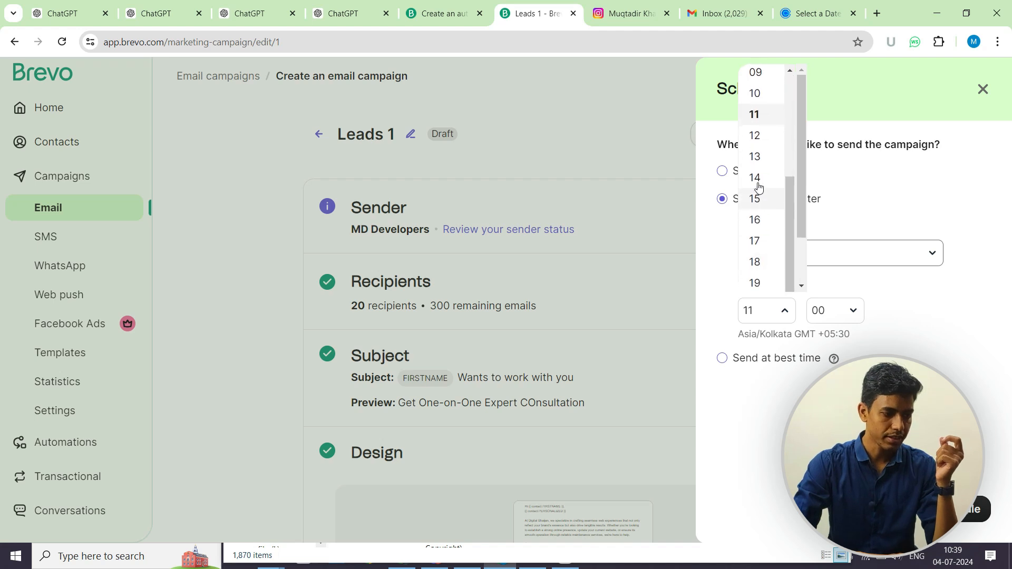
{"action": "left_click", "coordinate": [755, 114]}
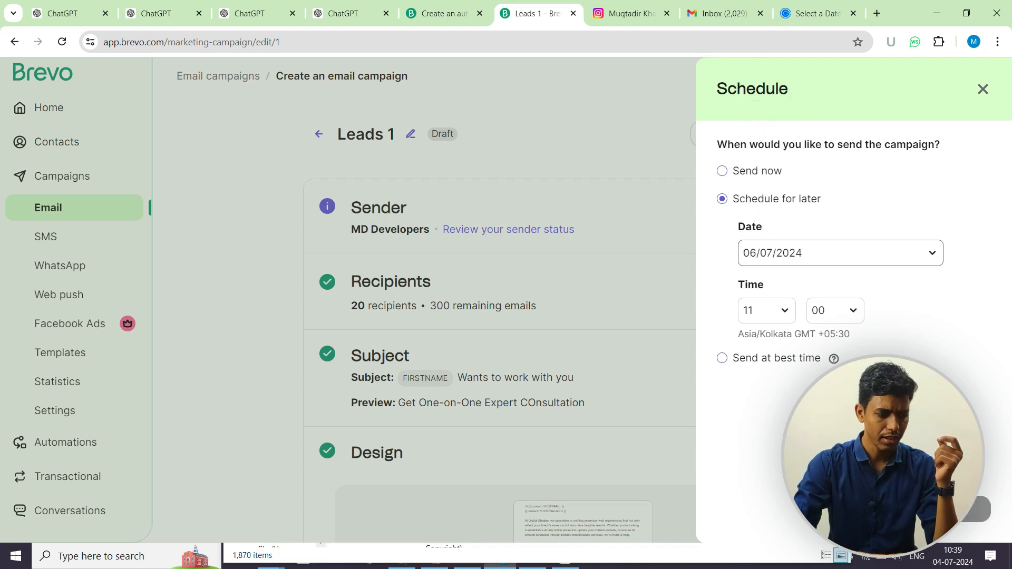
{"action": "key", "text": "alt+Left"}
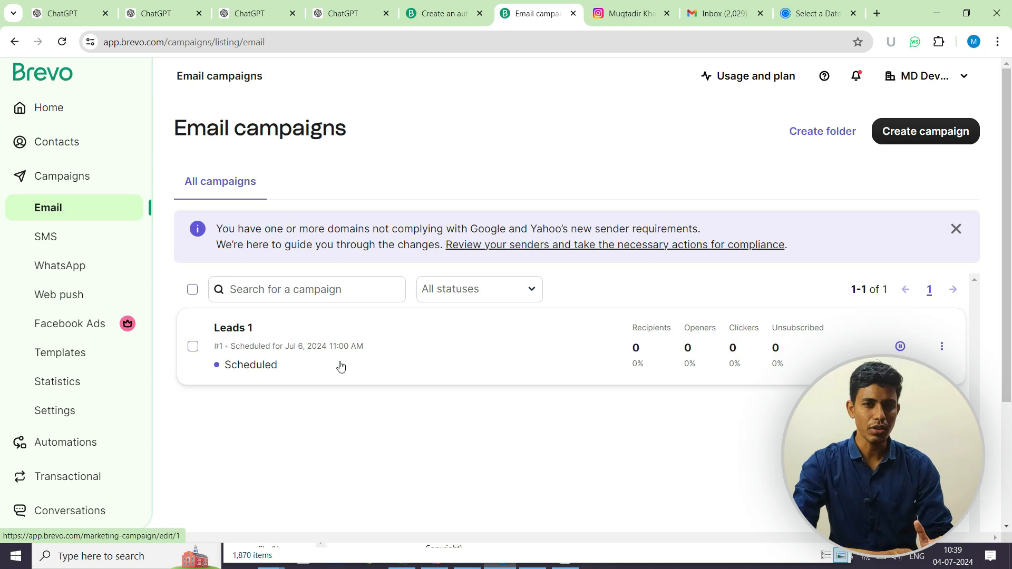
Go to Automations in the sidebar and choose Create an automation.
{"action": "left_click", "coordinate": [64, 442]}
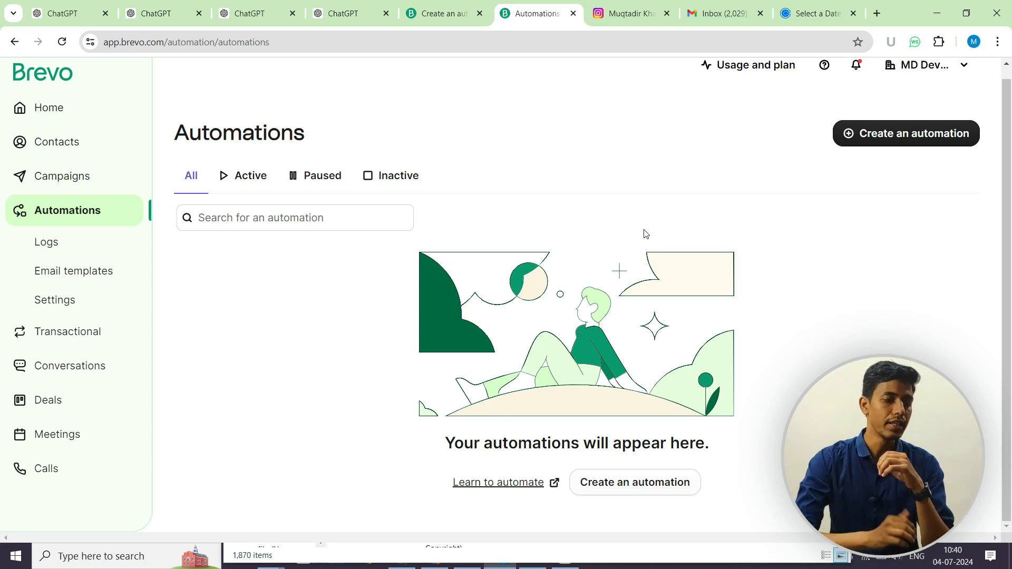
{"action": "left_click", "coordinate": [899, 139]}
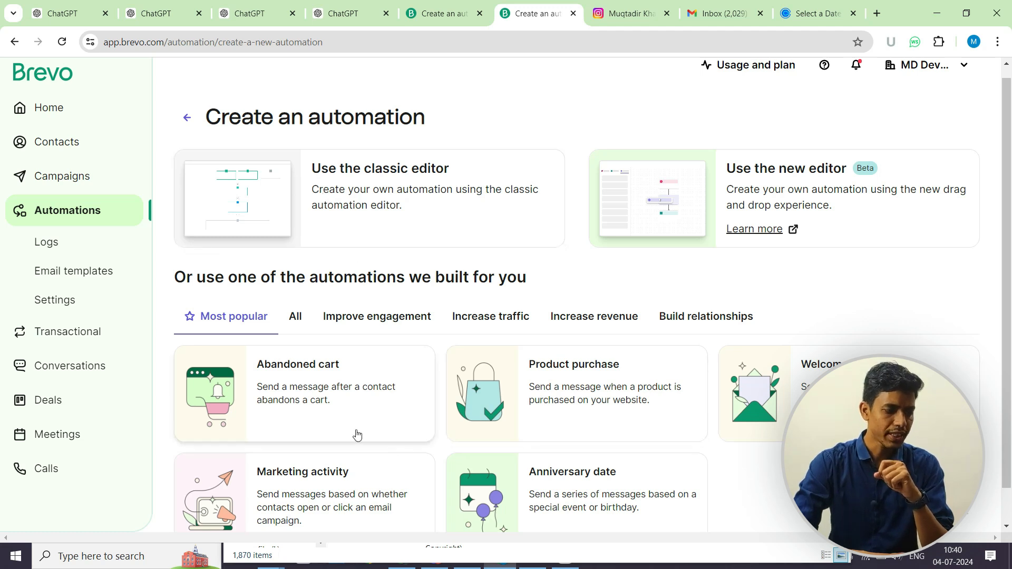
Choose the classic editor and name the new automation 'Lead Outreach'.
{"action": "left_click", "coordinate": [323, 207]}
{"action": "left_click", "coordinate": [796, 209]}
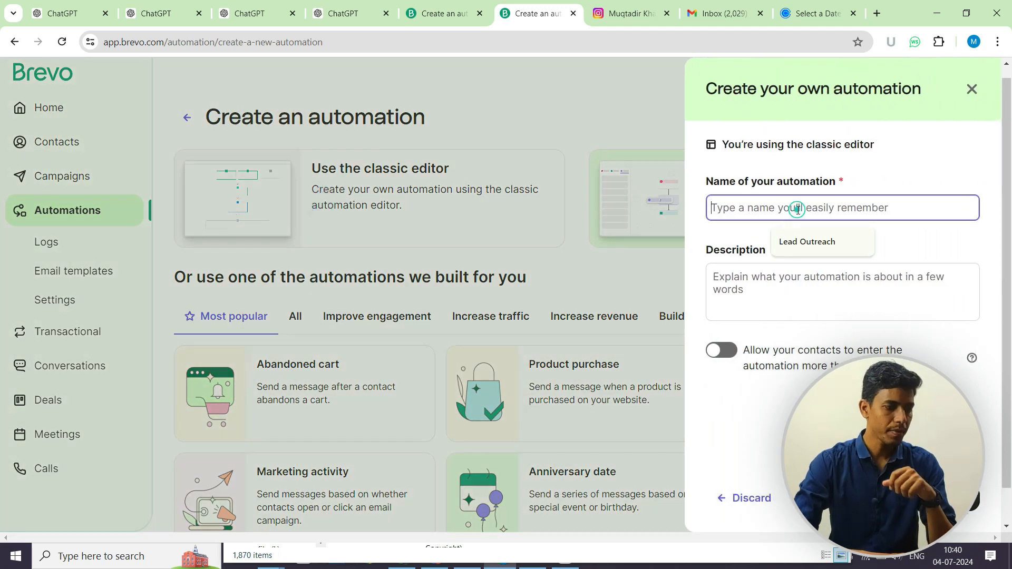
{"action": "left_click", "coordinate": [795, 243]}
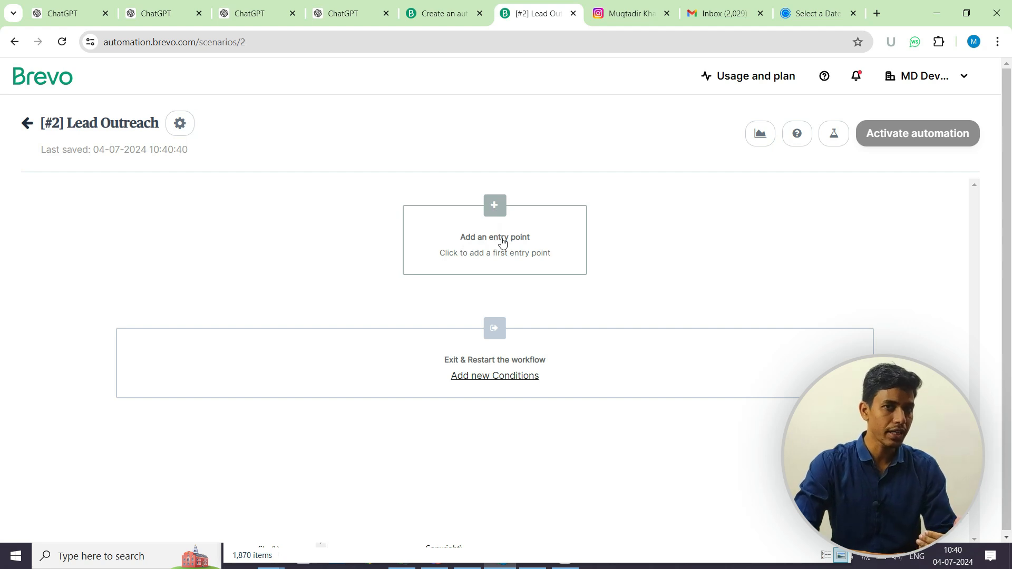
Set the entry point to 'A contact is added to a list' with the [#4] Lead_Outreach list.
{"action": "left_click", "coordinate": [498, 205]}
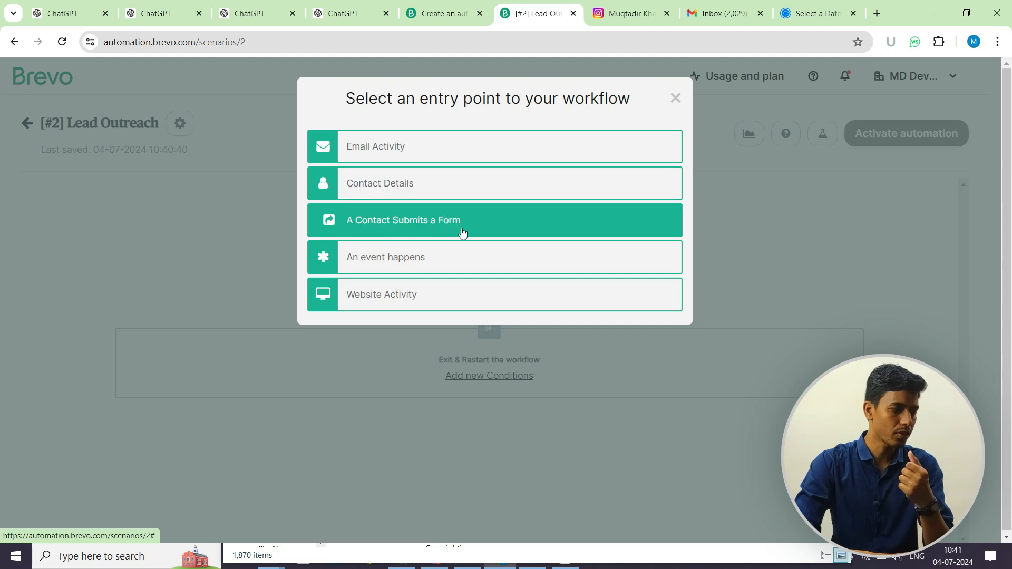
{"action": "left_click", "coordinate": [390, 189]}
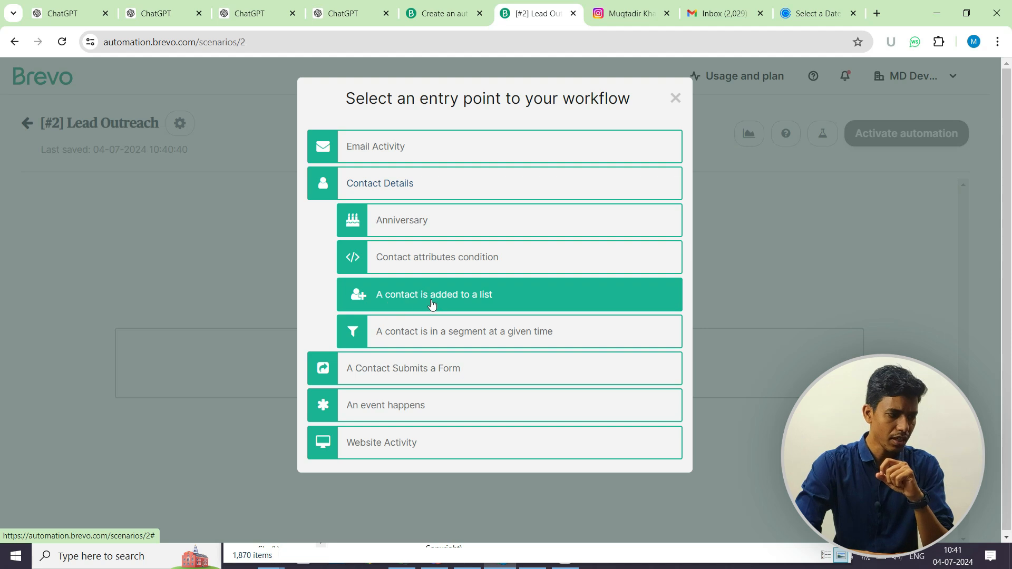
{"action": "left_click", "coordinate": [477, 289]}
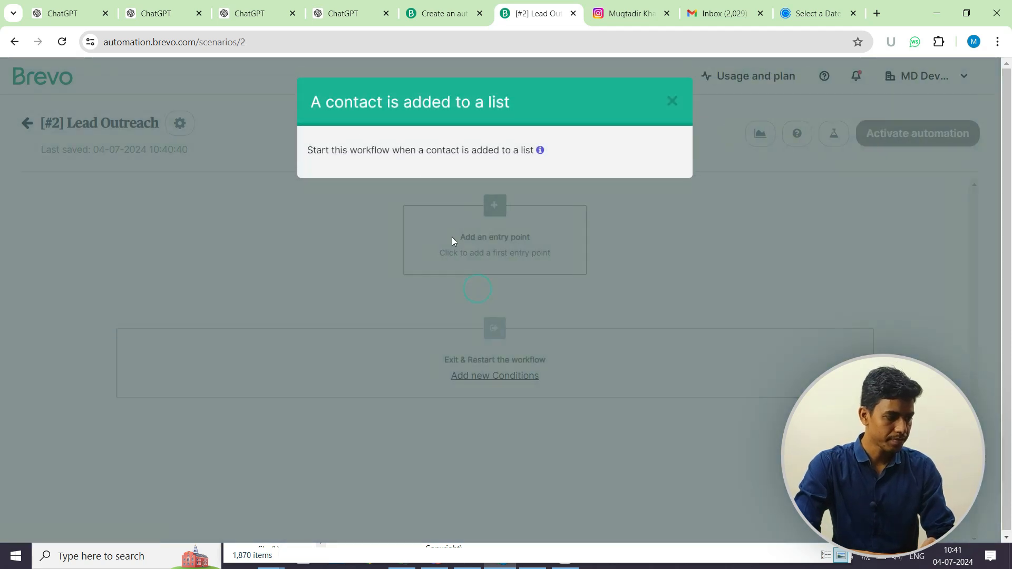
{"action": "left_click", "coordinate": [406, 204]}
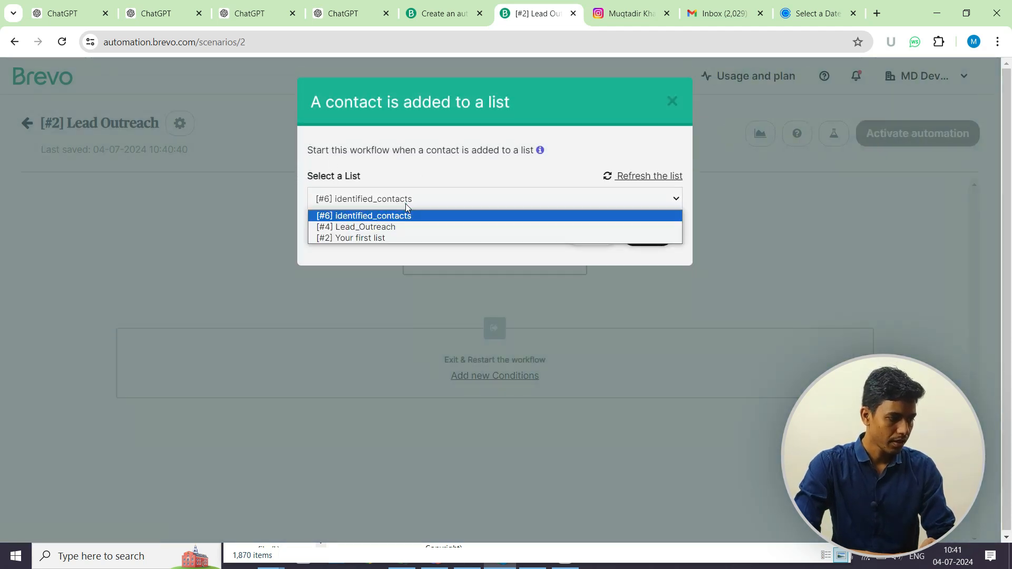
{"action": "left_click", "coordinate": [368, 228]}
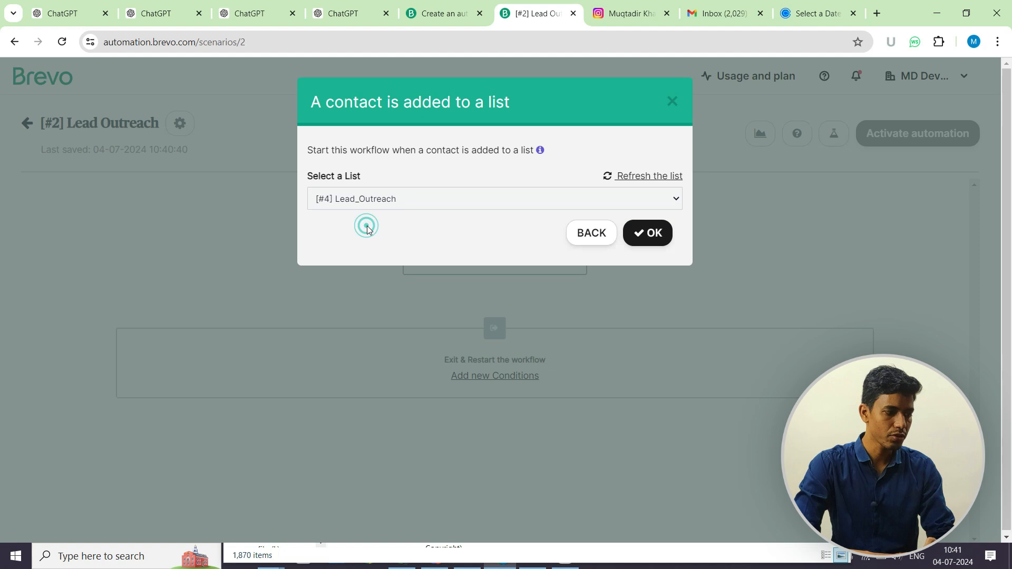
{"action": "left_click", "coordinate": [653, 236]}
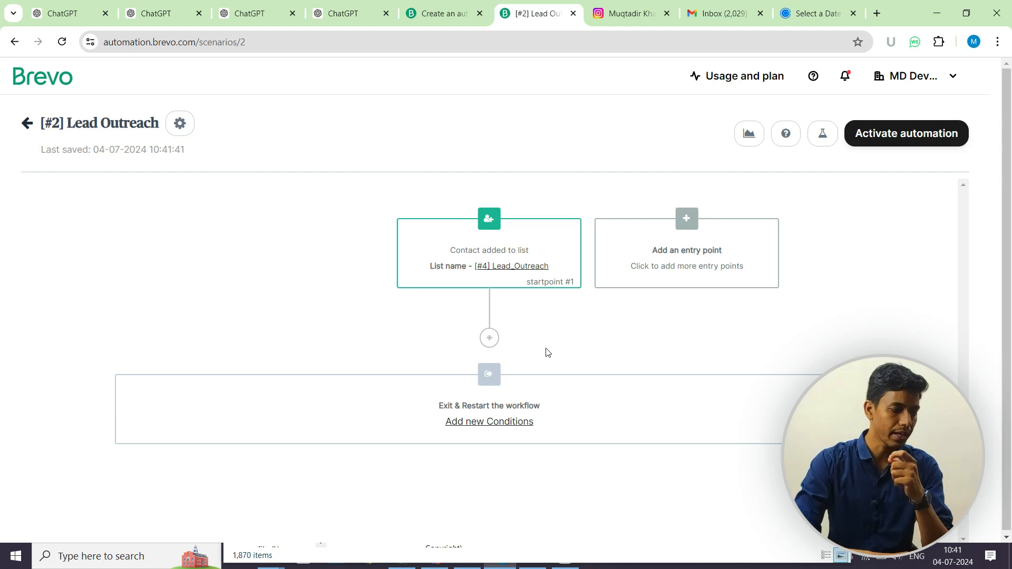
Add a Send an email step after the entry point and open a new email template in another tab.
{"action": "left_click", "coordinate": [489, 338]}
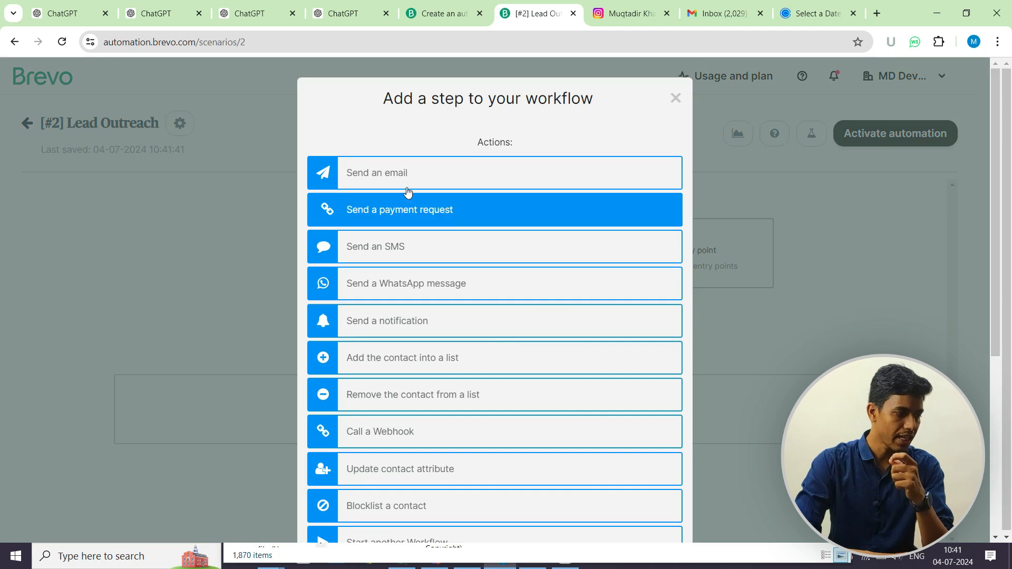
{"action": "left_click", "coordinate": [376, 176]}
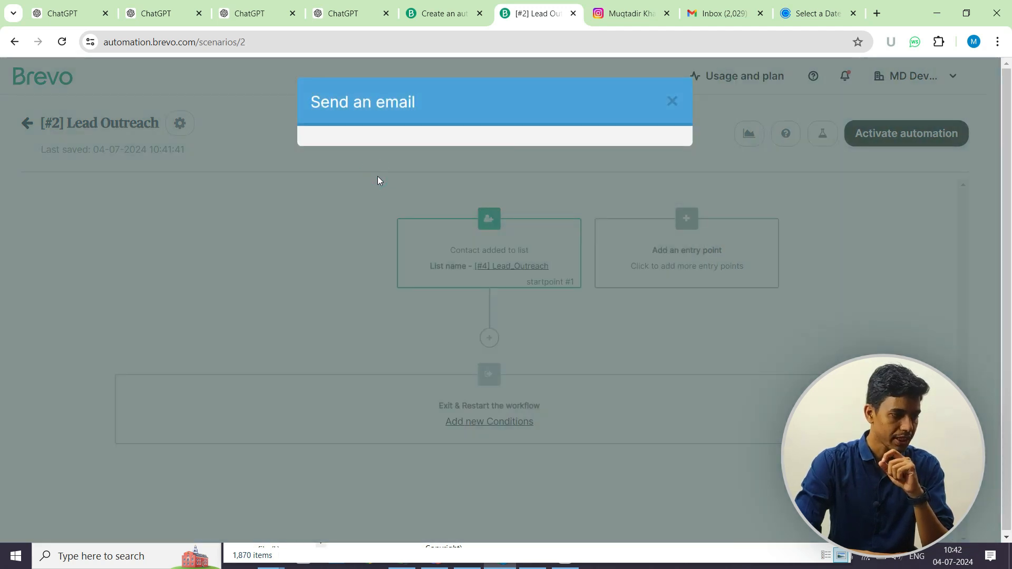
{"action": "left_click", "coordinate": [447, 174]}
{"action": "left_click", "coordinate": [431, 172]}
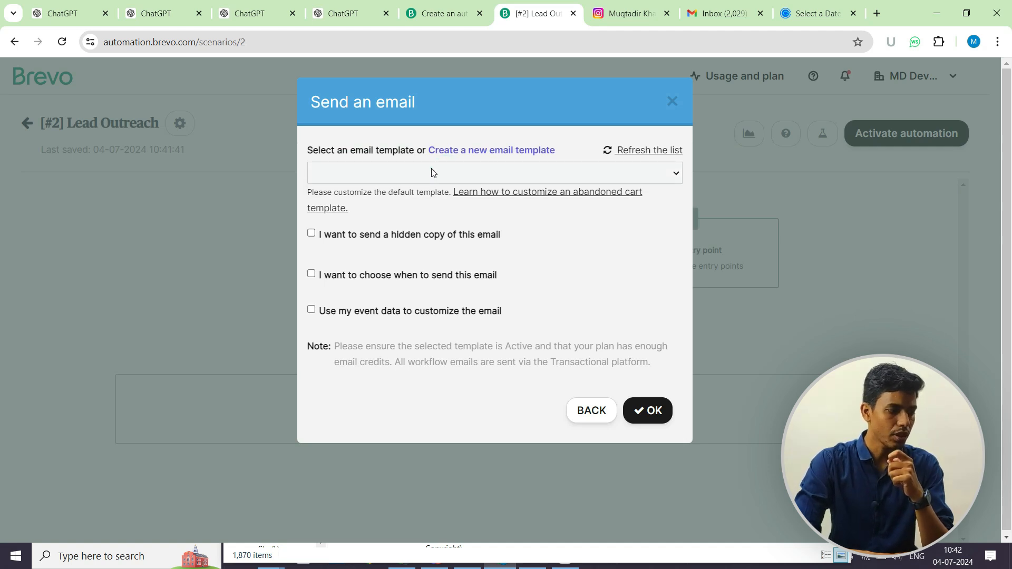
{"action": "left_click", "coordinate": [598, 173]}
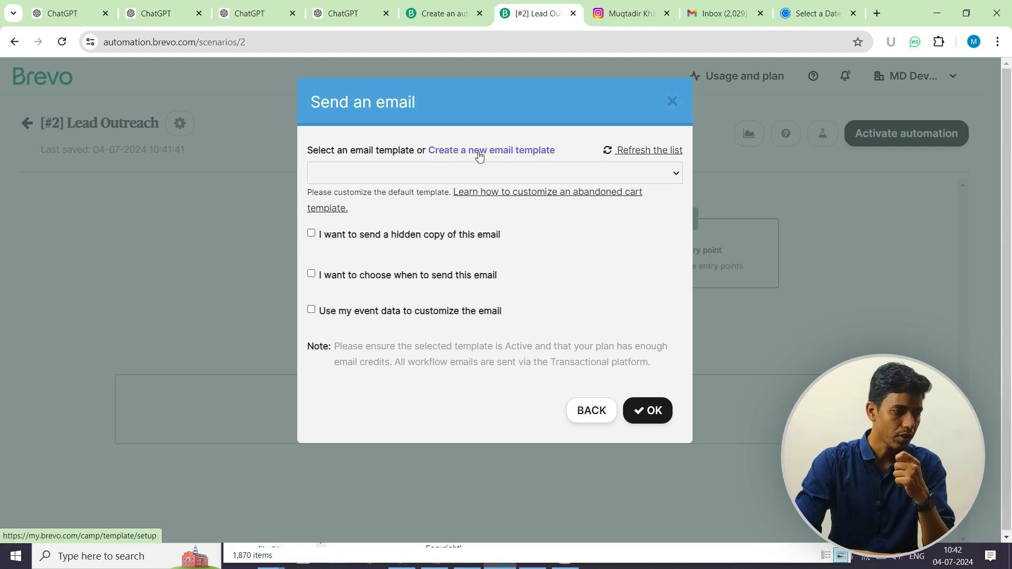
{"action": "left_click", "coordinate": [482, 151]}
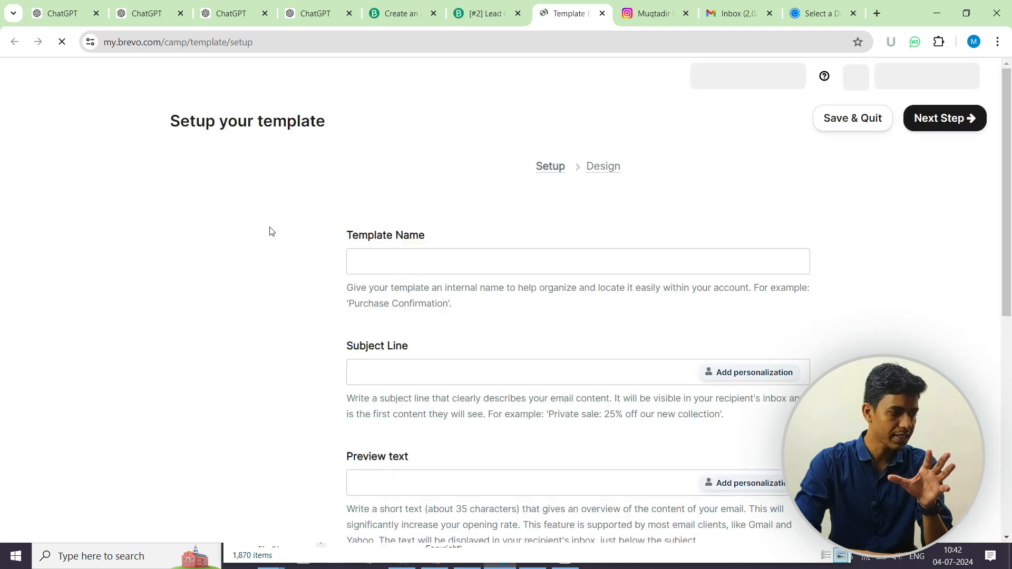
Name the template 'First Cold', glancing at the drafted cold email in ChatGPT.
{"action": "left_click", "coordinate": [385, 255]}
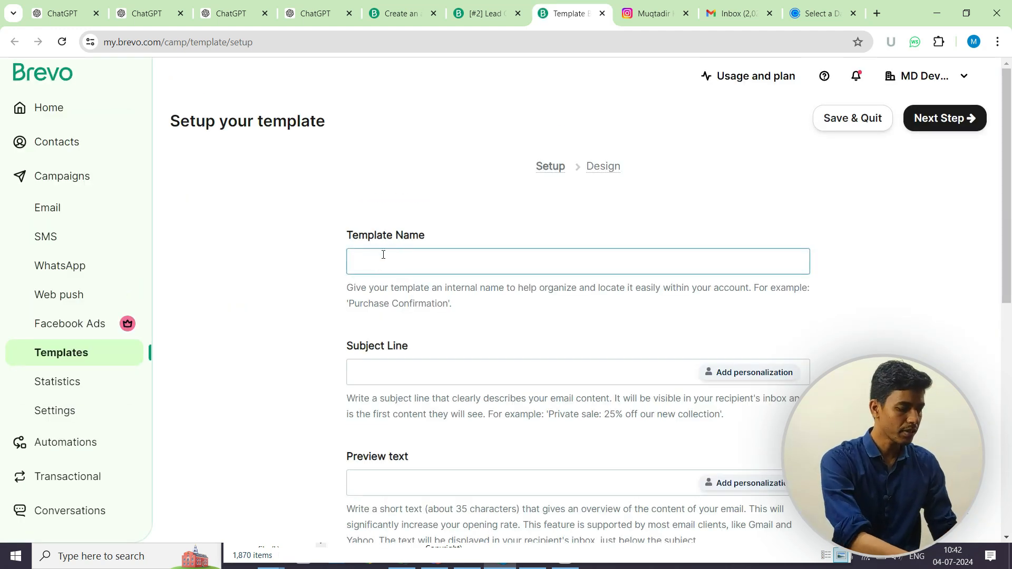
{"action": "type", "text": "First te"}
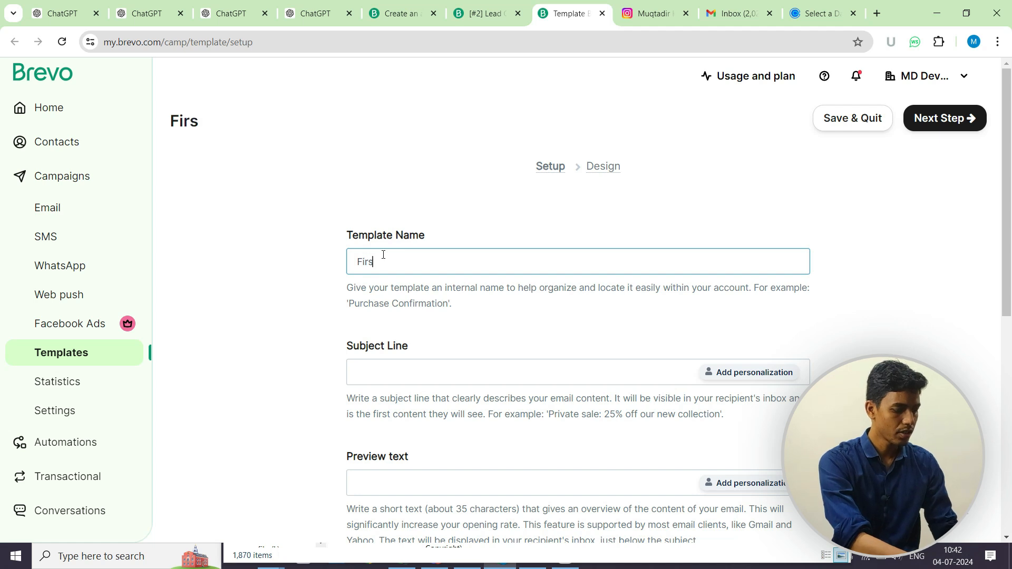
{"action": "key", "text": "BackSpace"}
{"action": "key", "text": "BackSpace"}
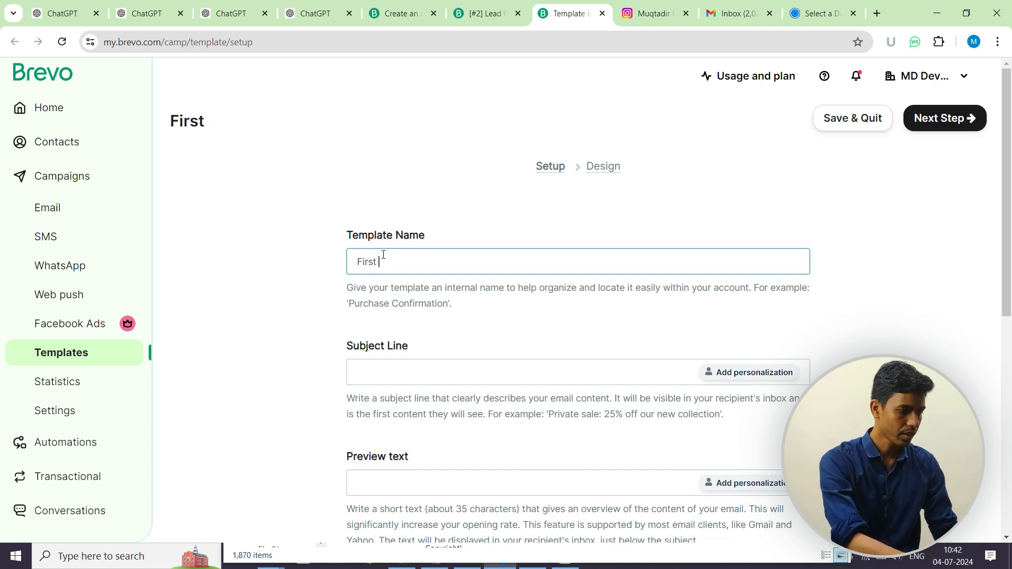
{"action": "type", "text": "Cold"}
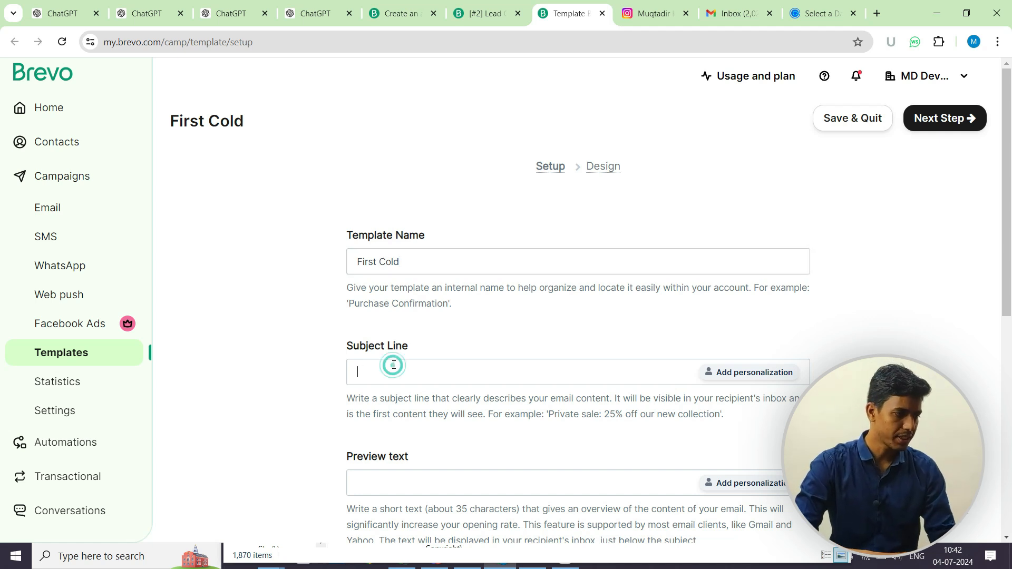
{"action": "left_click", "coordinate": [316, 13]}
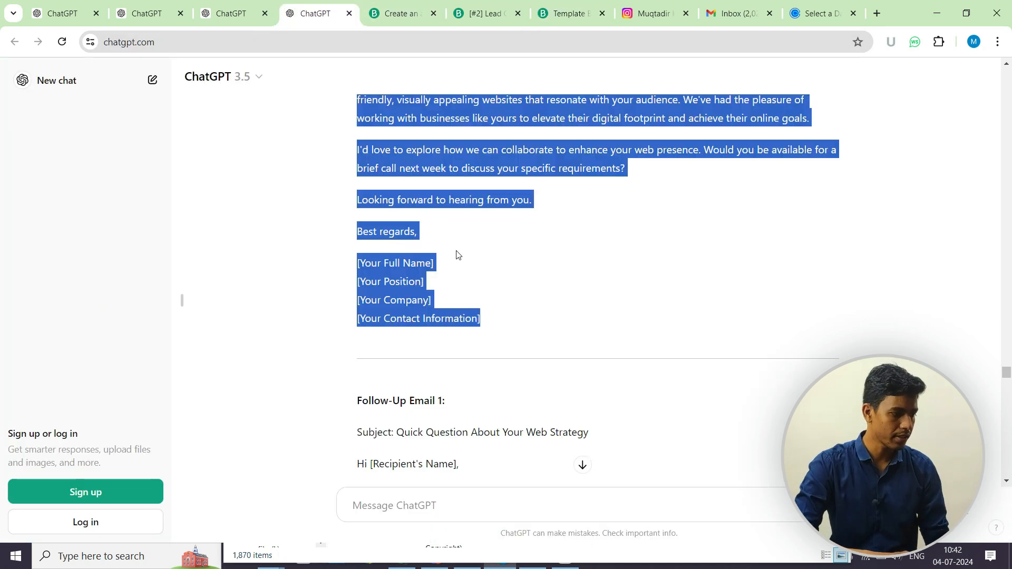
{"action": "left_click_drag", "start_coordinate": [1007, 373], "coordinate": [1008, 362]}
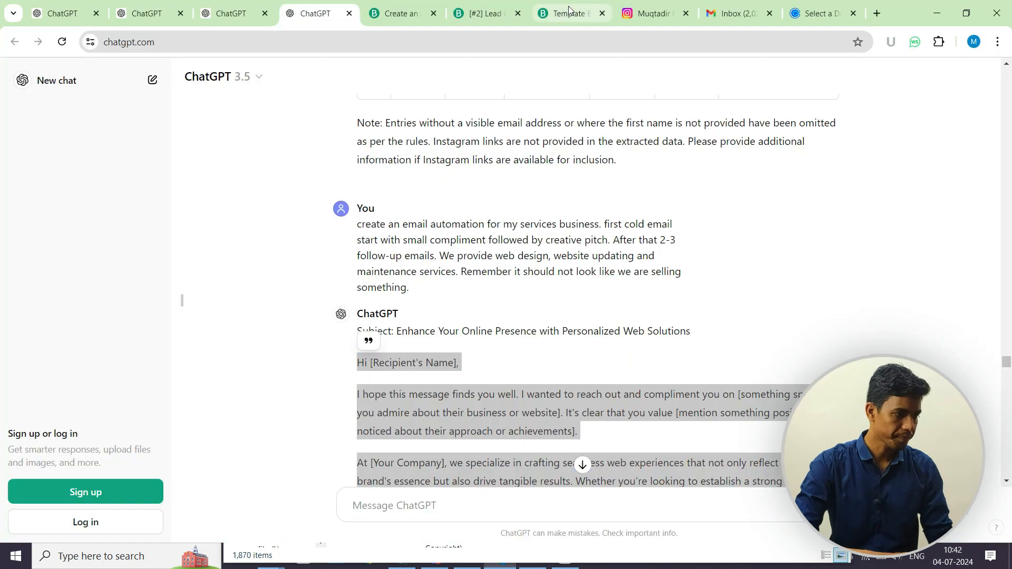
{"action": "left_click", "coordinate": [570, 14]}
Set the subject line to the FIRSTNAME tag followed by 'Wants to work with you'.
{"action": "left_click", "coordinate": [388, 367]}
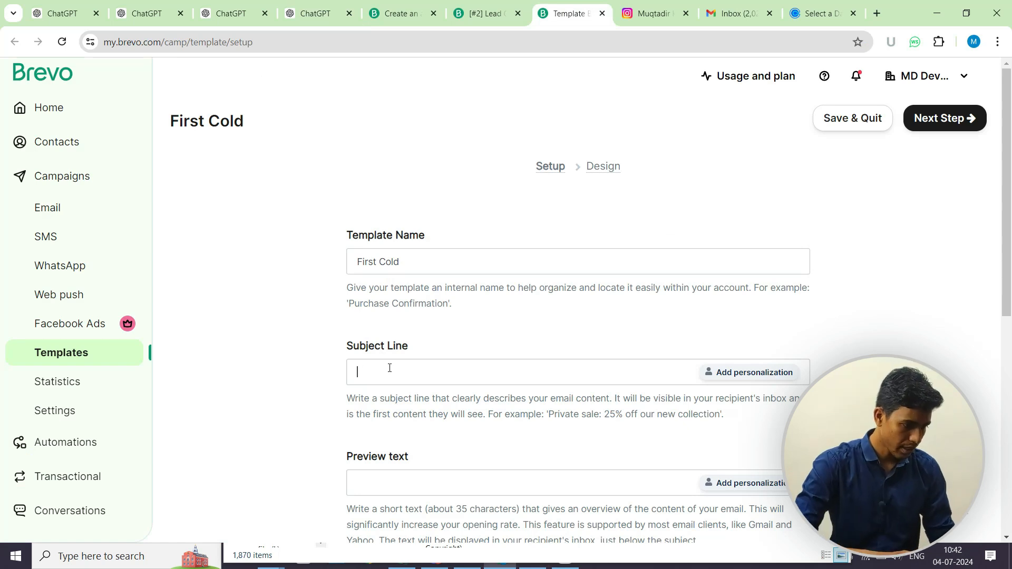
{"action": "left_click", "coordinate": [722, 372]}
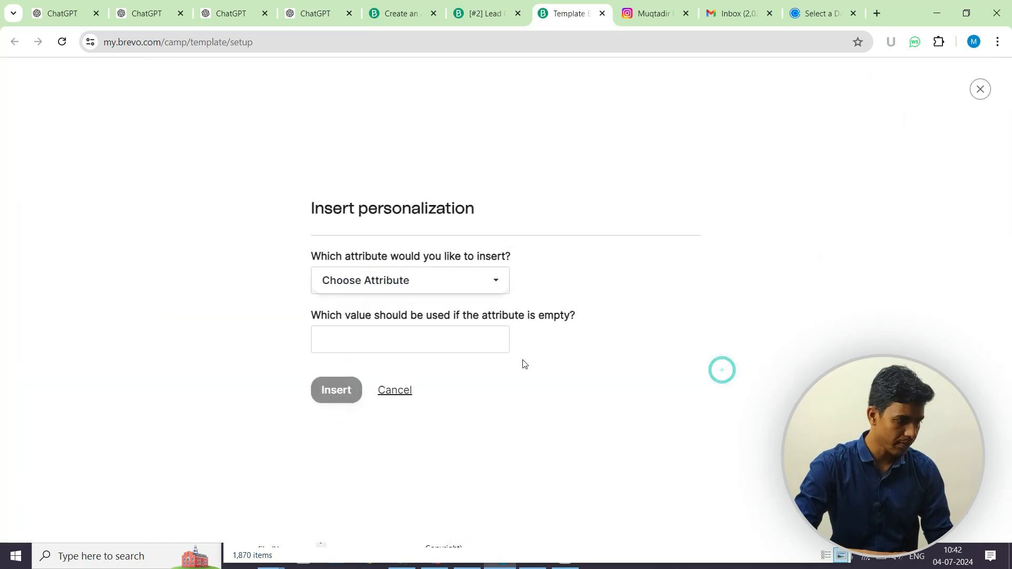
{"action": "left_click", "coordinate": [425, 271]}
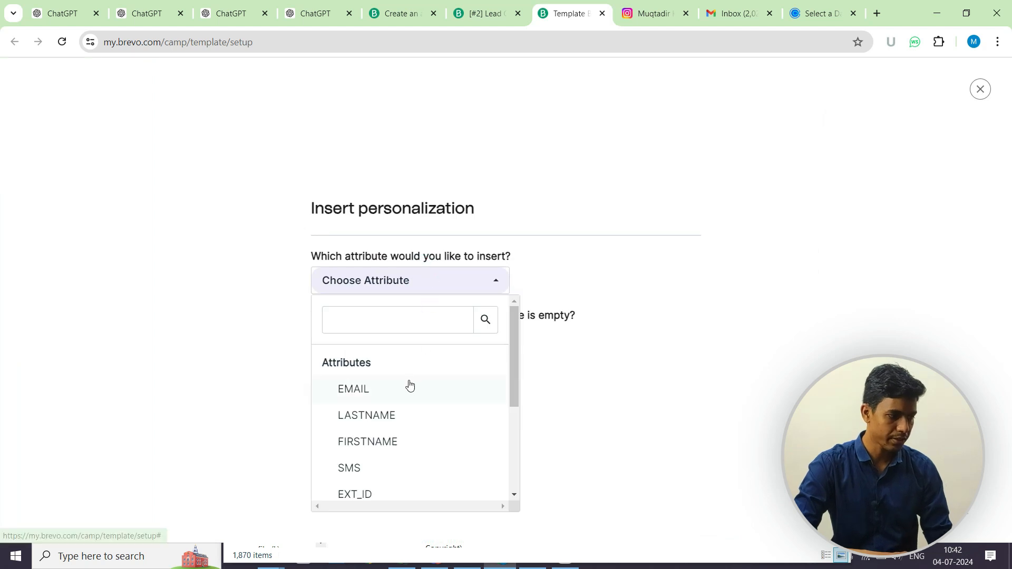
{"action": "left_click", "coordinate": [379, 441]}
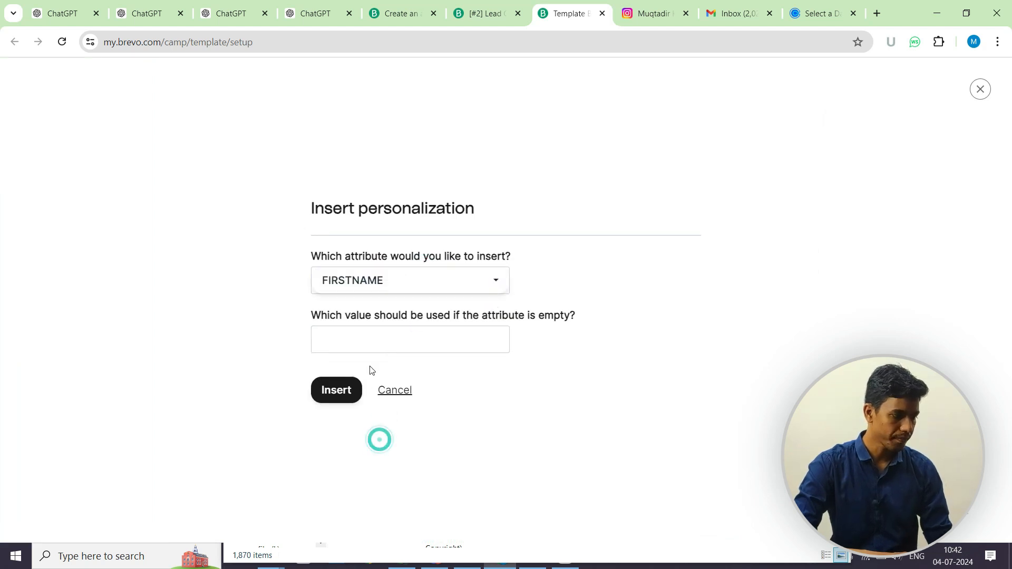
{"action": "left_click", "coordinate": [336, 388]}
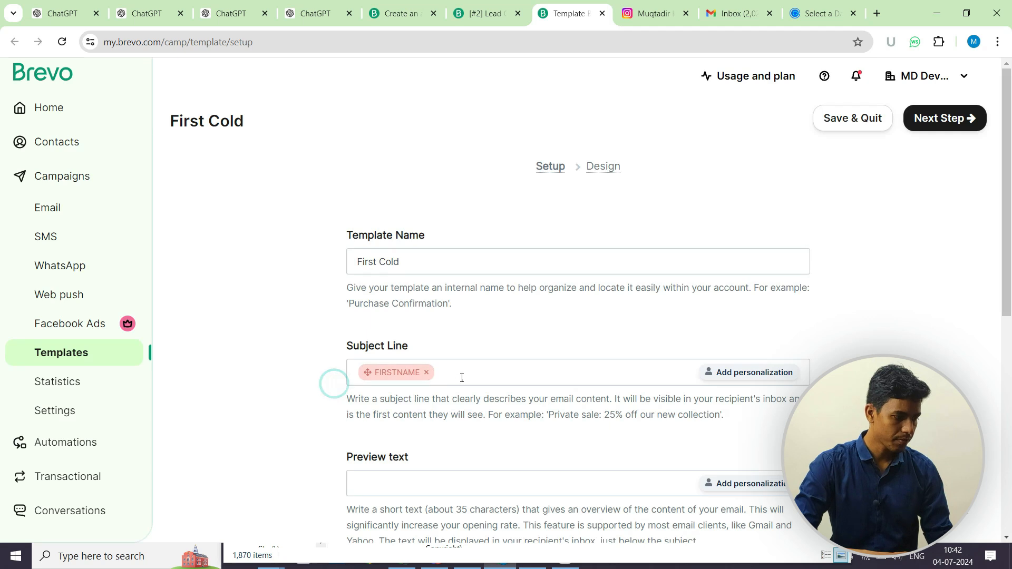
{"action": "type", "text": "Wants to"}
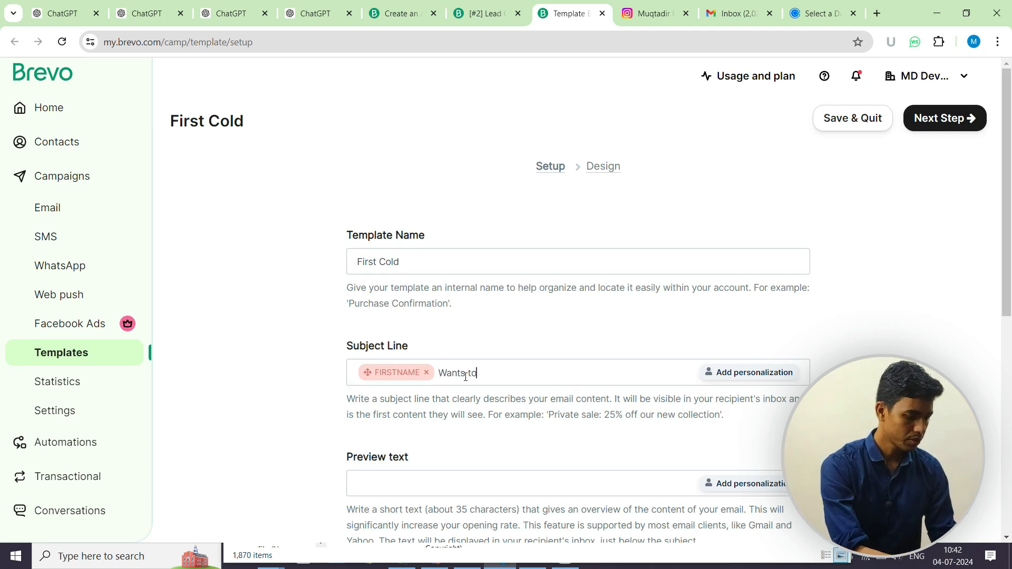
{"action": "type", "text": " work with you"}
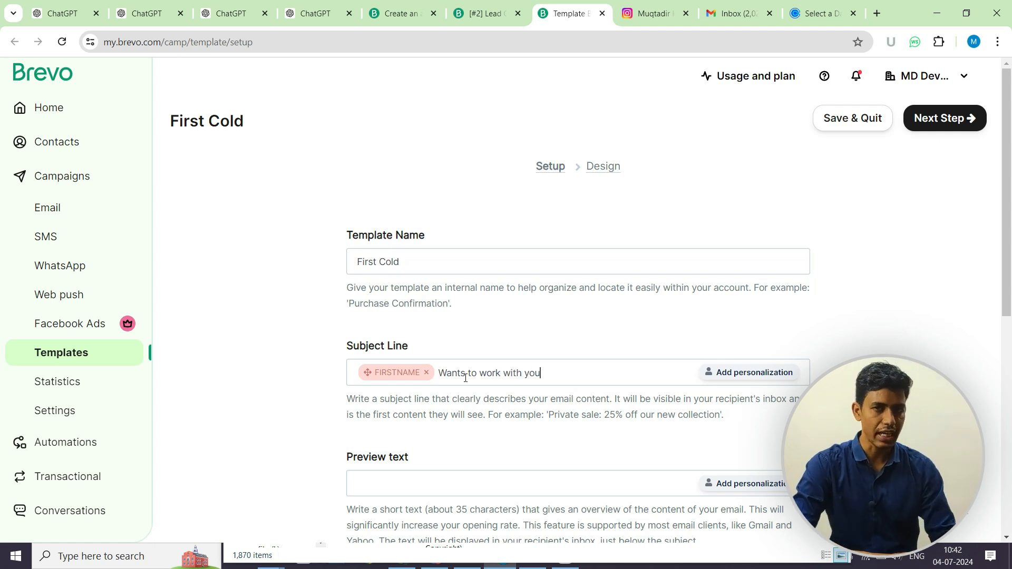
{"action": "scroll", "coordinate": [469, 413], "scroll_direction": "down", "scroll_amount": 3}
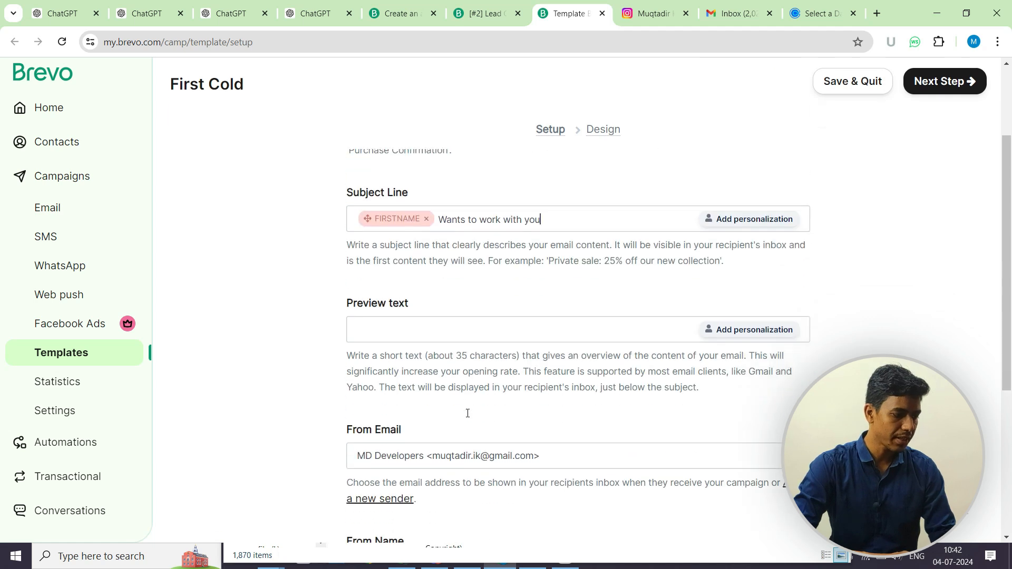
Enter 'Your website is missing important updates' as the First Cold preview text.
{"action": "left_click", "coordinate": [412, 327]}
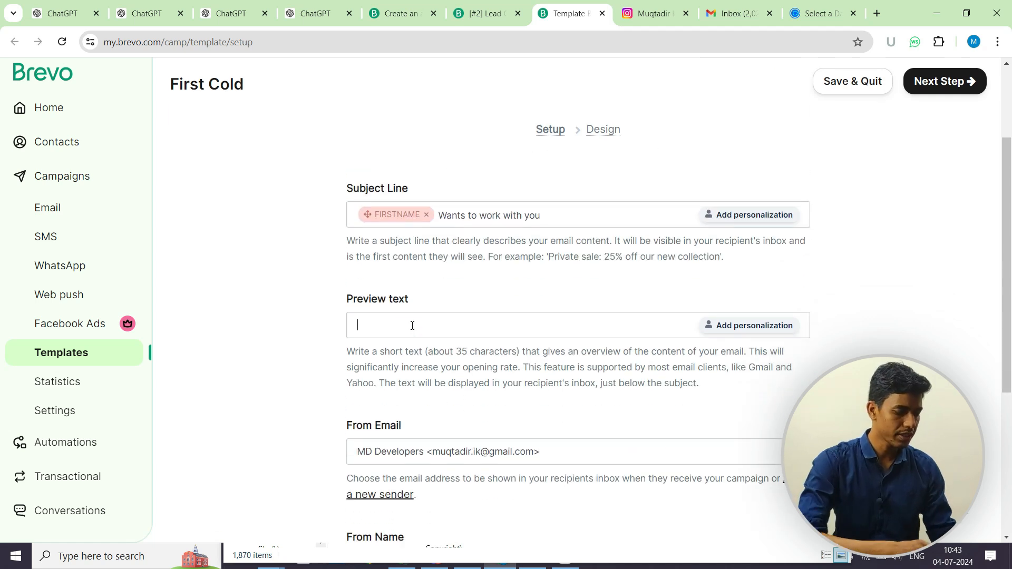
{"action": "type", "text": "Book your"}
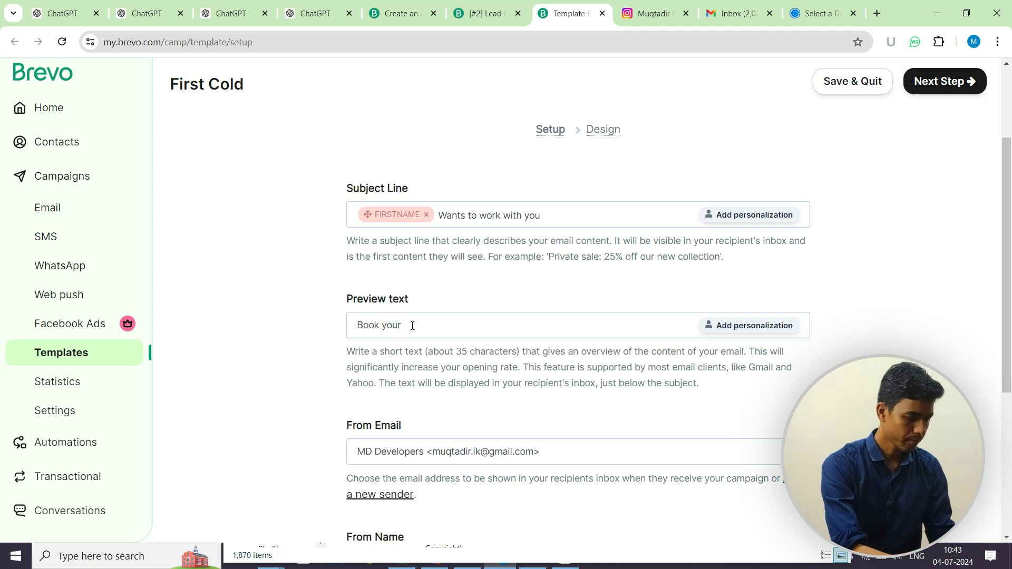
{"action": "key", "text": "ctrl+a"}
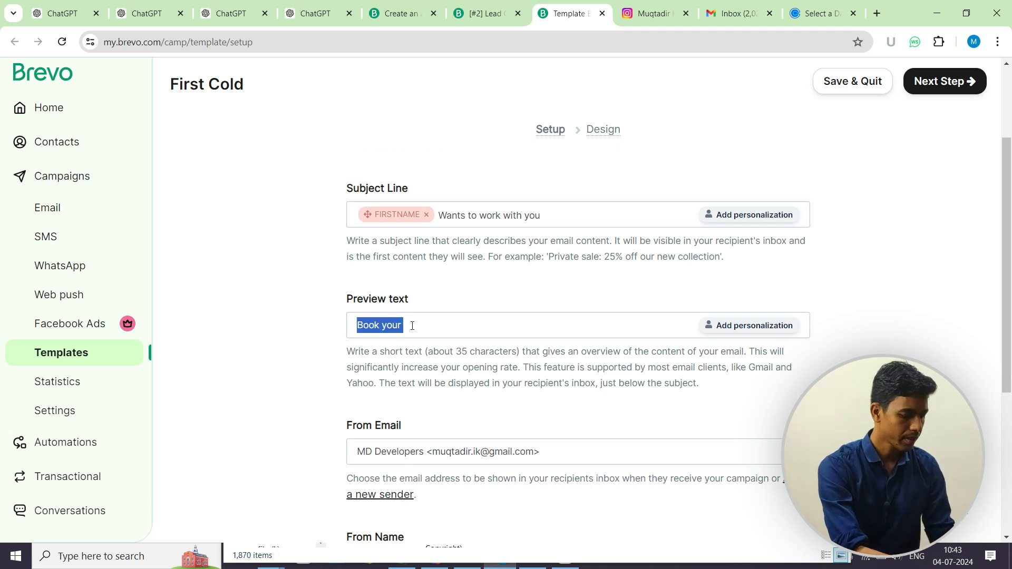
{"action": "type", "text": "Your website is mi"}
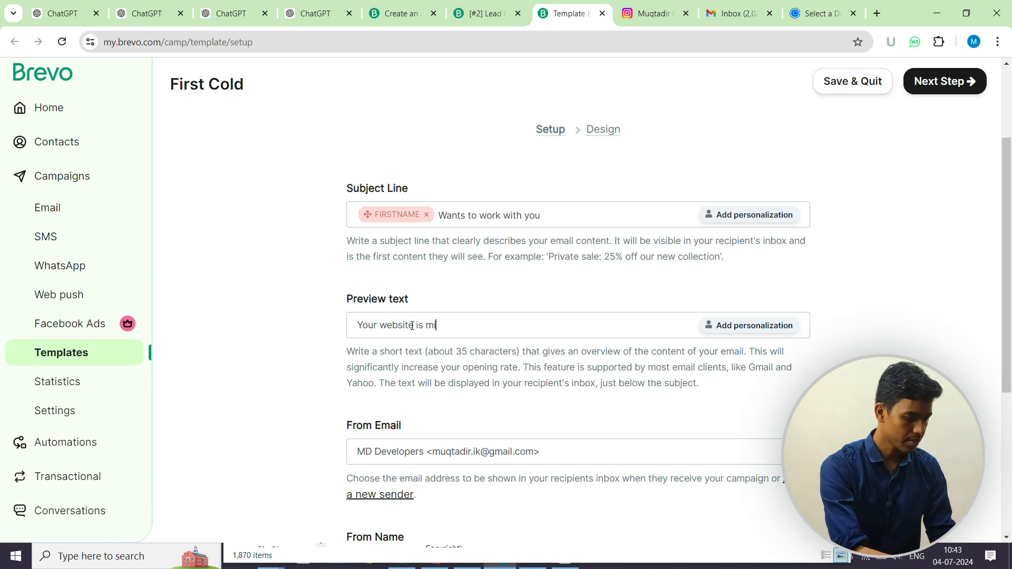
{"action": "type", "text": "ssing important updates"}
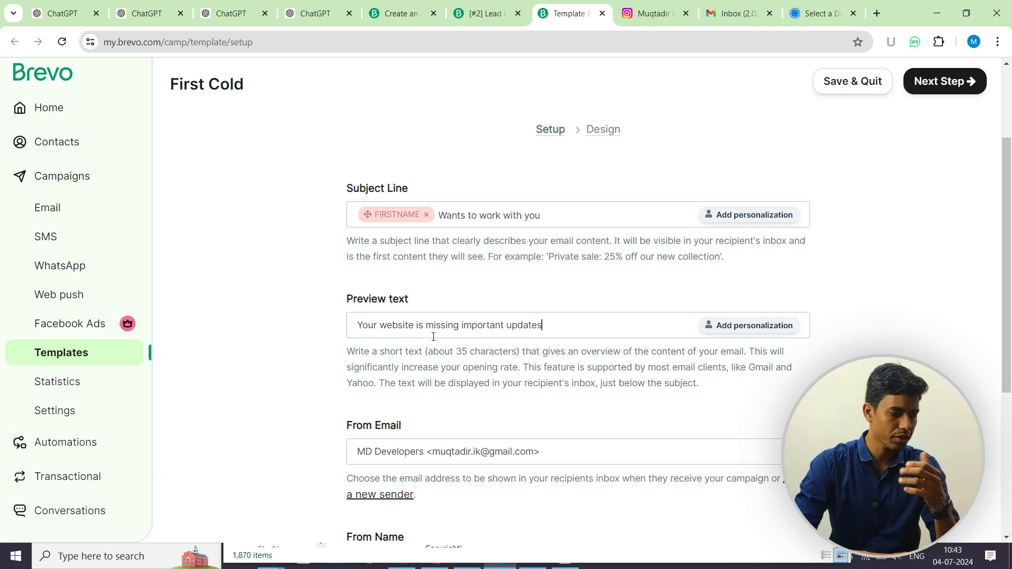
{"action": "scroll", "coordinate": [456, 403], "scroll_direction": "up", "scroll_amount": 1}
{"action": "scroll", "coordinate": [422, 369], "scroll_direction": "down", "scroll_amount": 3}
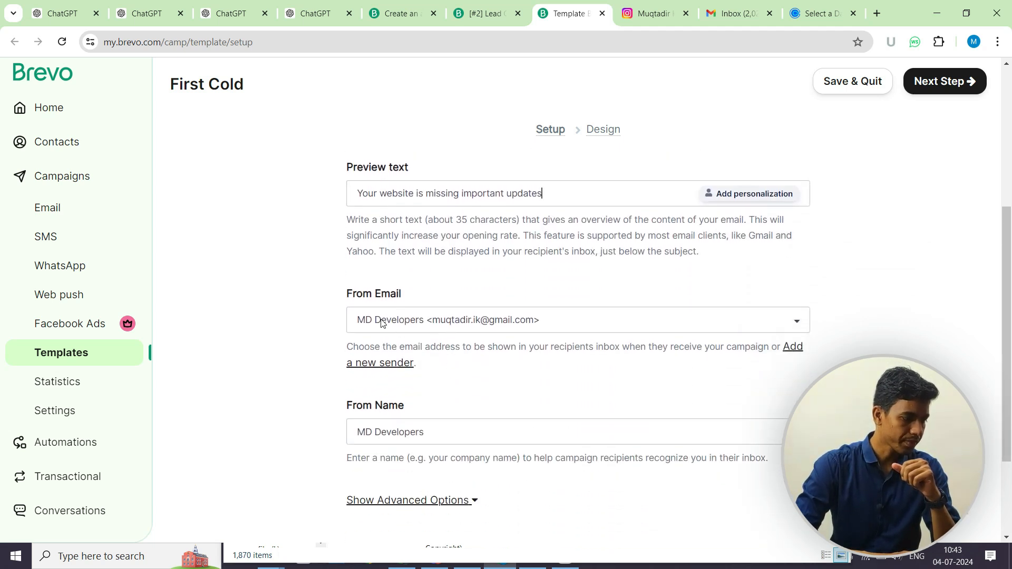
{"action": "left_click_drag", "start_coordinate": [1009, 299], "coordinate": [1008, 370]}
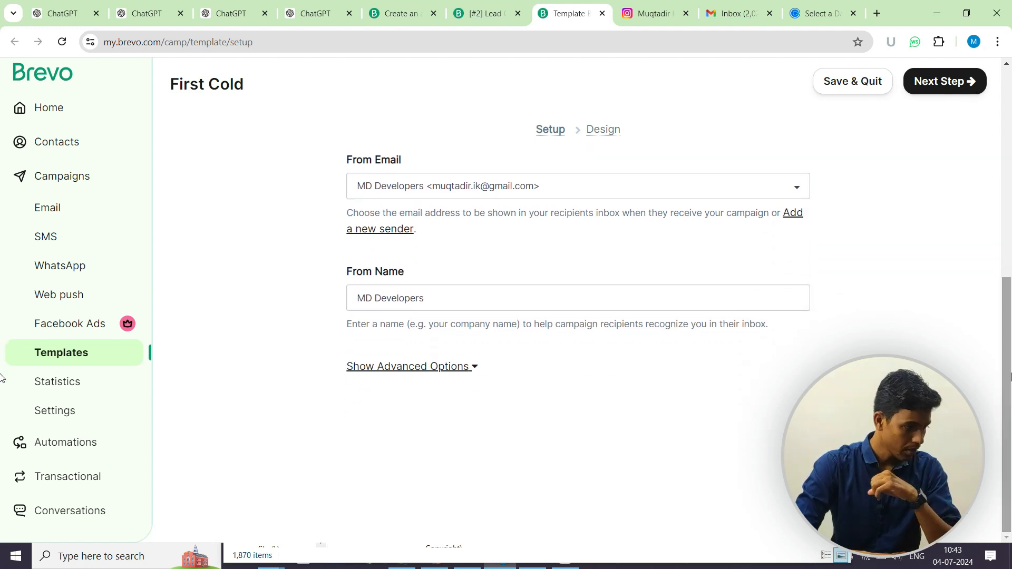
Keep the sender name, expand the advanced options, and continue to the design layouts.
{"action": "triple_click", "coordinate": [436, 294]}
{"action": "left_click", "coordinate": [289, 296]}
{"action": "left_click", "coordinate": [440, 366]}
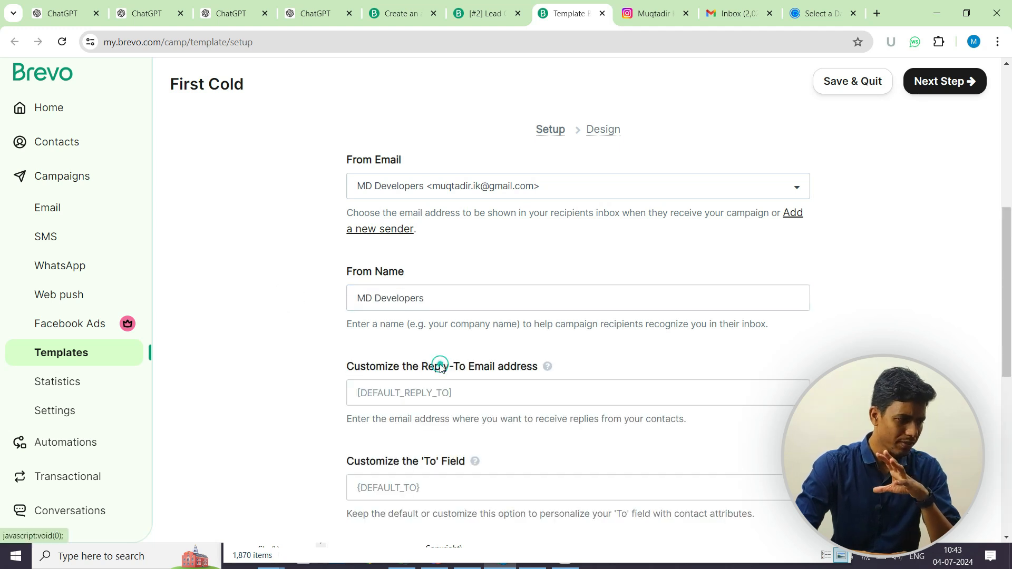
{"action": "scroll", "coordinate": [344, 367], "scroll_direction": "down", "scroll_amount": 2}
{"action": "left_click_drag", "start_coordinate": [1008, 285], "coordinate": [1010, 383]}
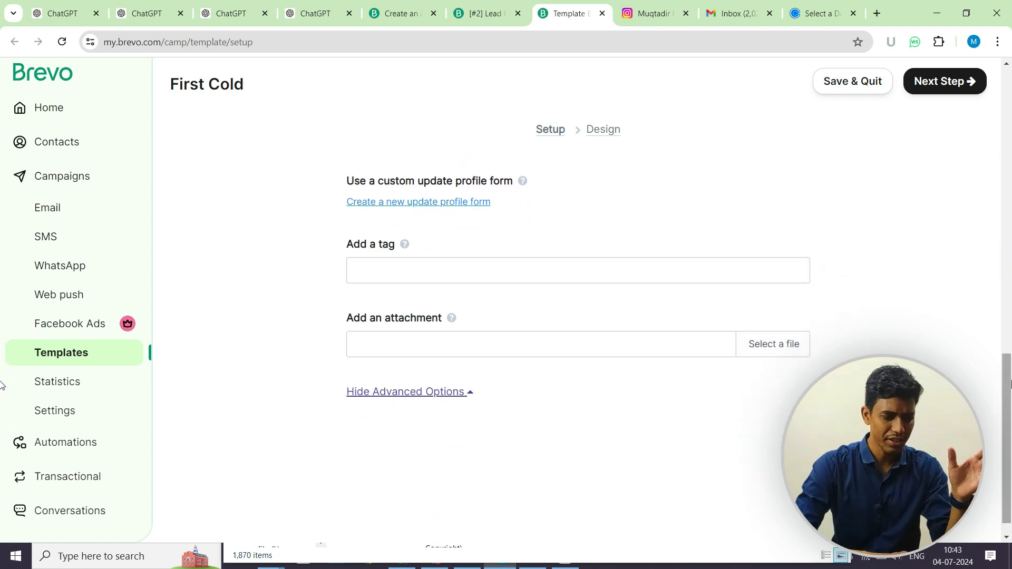
{"action": "left_click", "coordinate": [966, 88]}
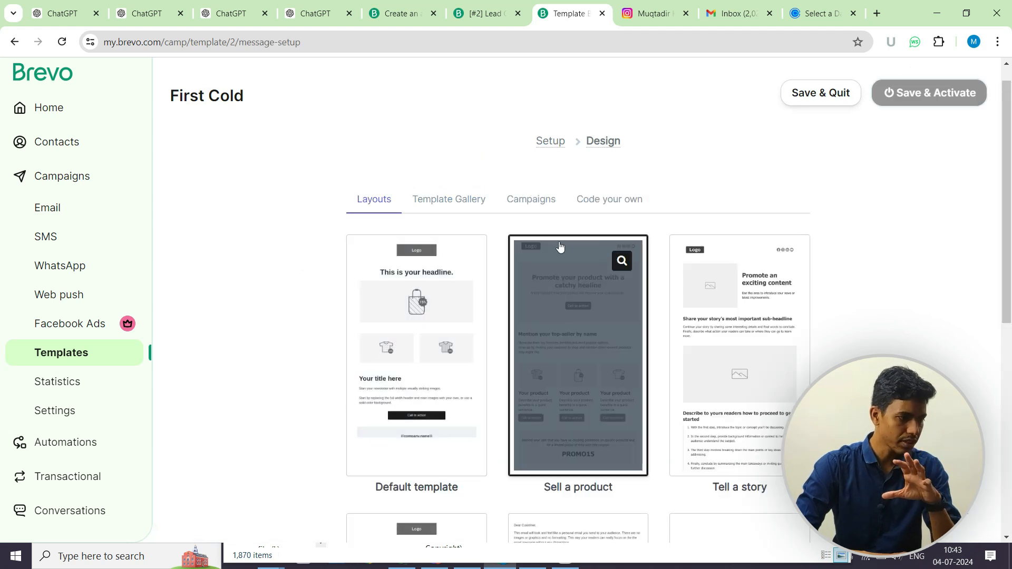
Add a text block to the empty email and copy the cold email draft from ChatGPT.
{"action": "scroll", "coordinate": [740, 348], "scroll_direction": "down", "scroll_amount": 3}
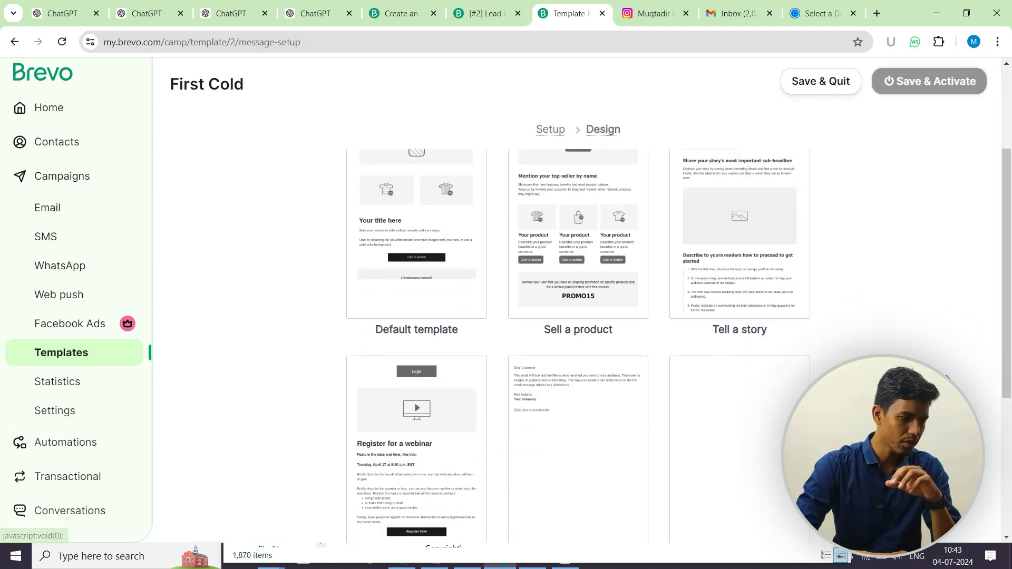
{"action": "scroll", "coordinate": [768, 346], "scroll_direction": "down", "scroll_amount": 4}
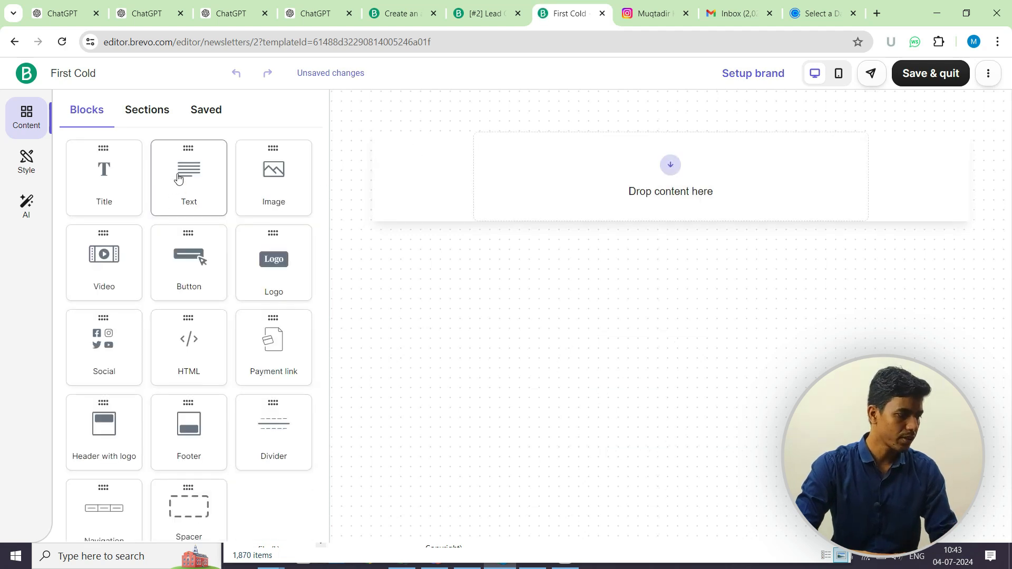
{"action": "left_click_drag", "start_coordinate": [180, 175], "coordinate": [594, 185]}
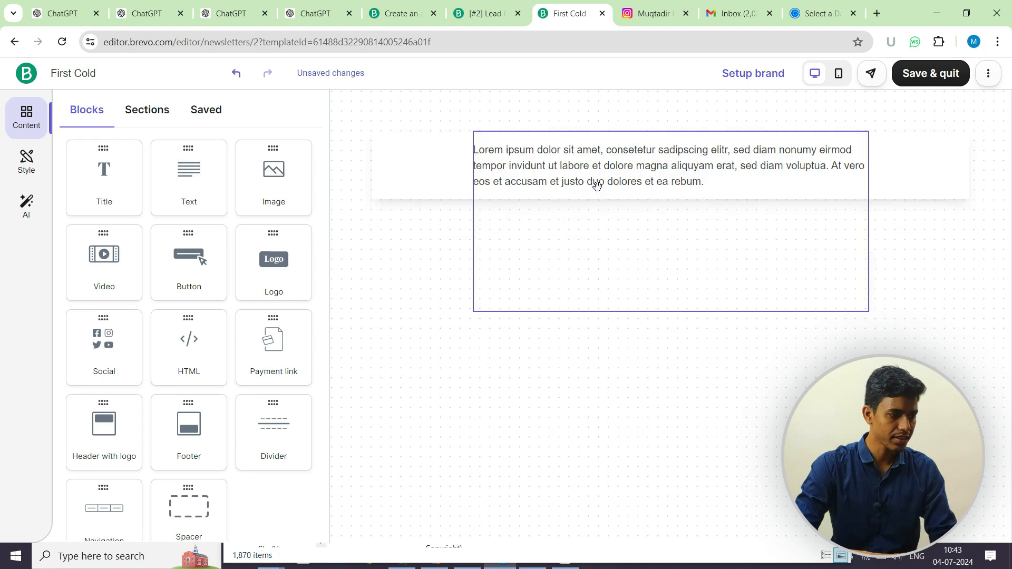
{"action": "left_click", "coordinate": [327, 6]}
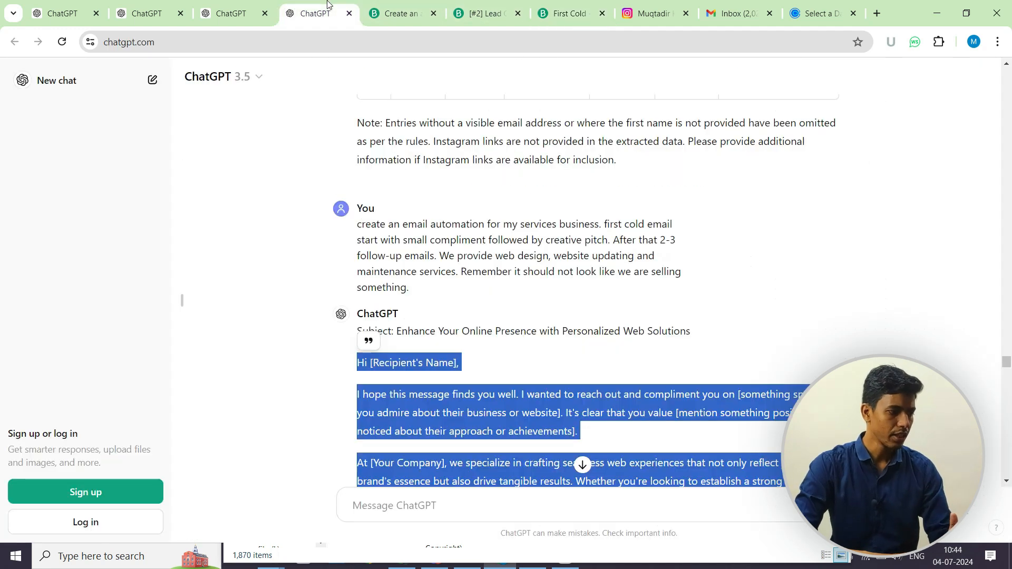
{"action": "scroll", "coordinate": [381, 335], "scroll_direction": "down", "scroll_amount": 3}
{"action": "right_click", "coordinate": [381, 272]}
{"action": "left_click", "coordinate": [396, 287]}
{"action": "left_click", "coordinate": [569, 13]}
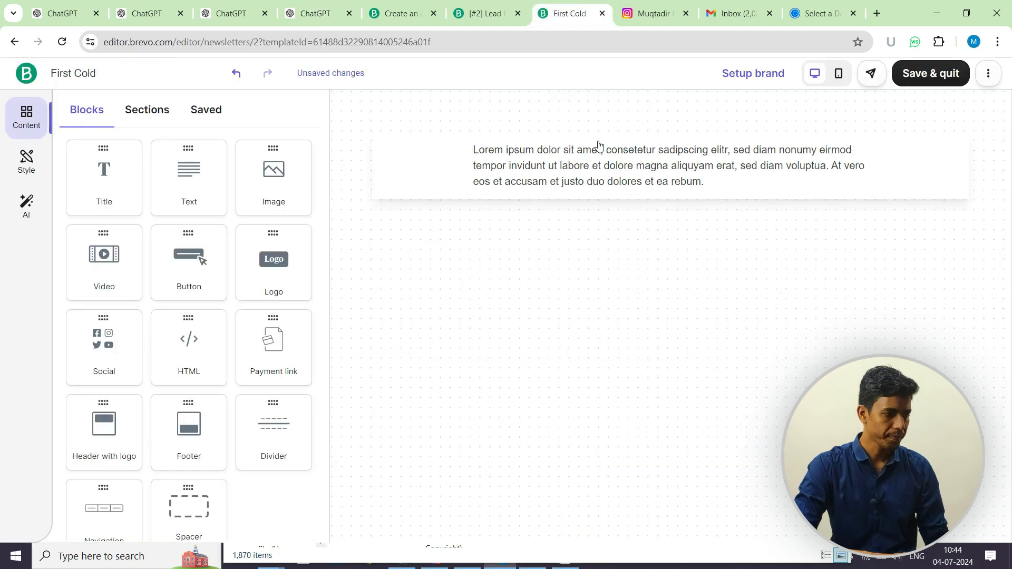
Paste the draft over the Lorem ipsum text, adding a blank line after the compliment paragraph.
{"action": "left_click", "coordinate": [592, 155]}
{"action": "key", "text": "ctrl+a"}
{"action": "left_click", "coordinate": [593, 157]}
{"action": "key", "text": "ctrl+a"}
{"action": "key", "text": "ctrl+v"}
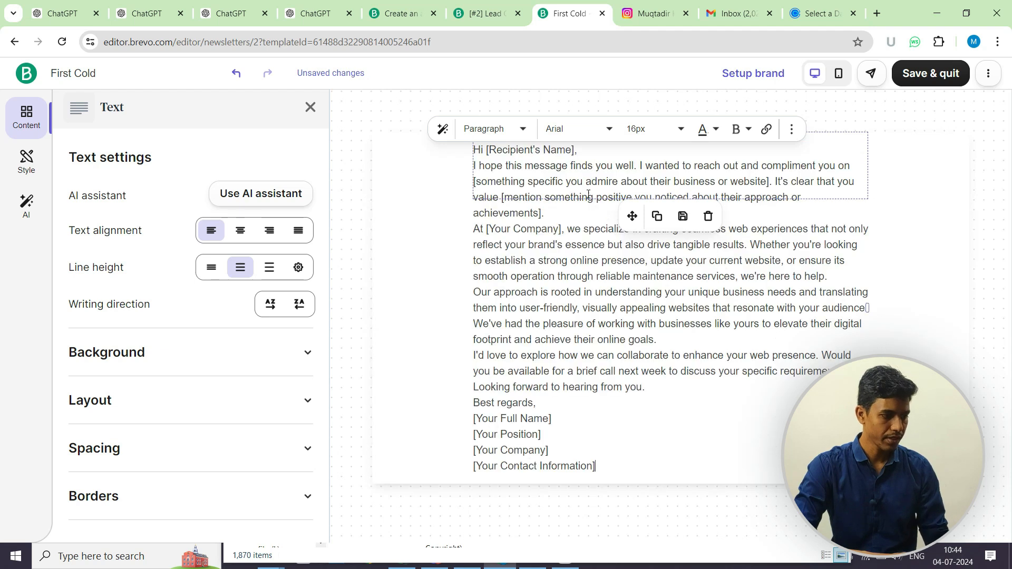
{"action": "left_click", "coordinate": [551, 212]}
{"action": "key", "text": "Return"}
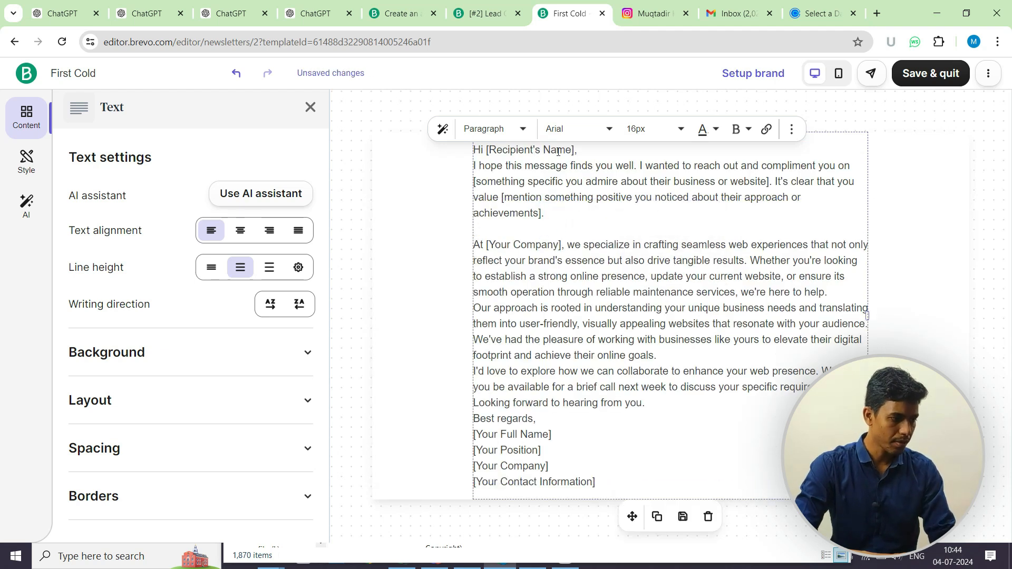
Replace [Recipient's Name] with the FIRSTNAME attribute so the greeting reads Hi FIRSTNAME.
{"action": "left_click_drag", "start_coordinate": [573, 150], "coordinate": [491, 153]}
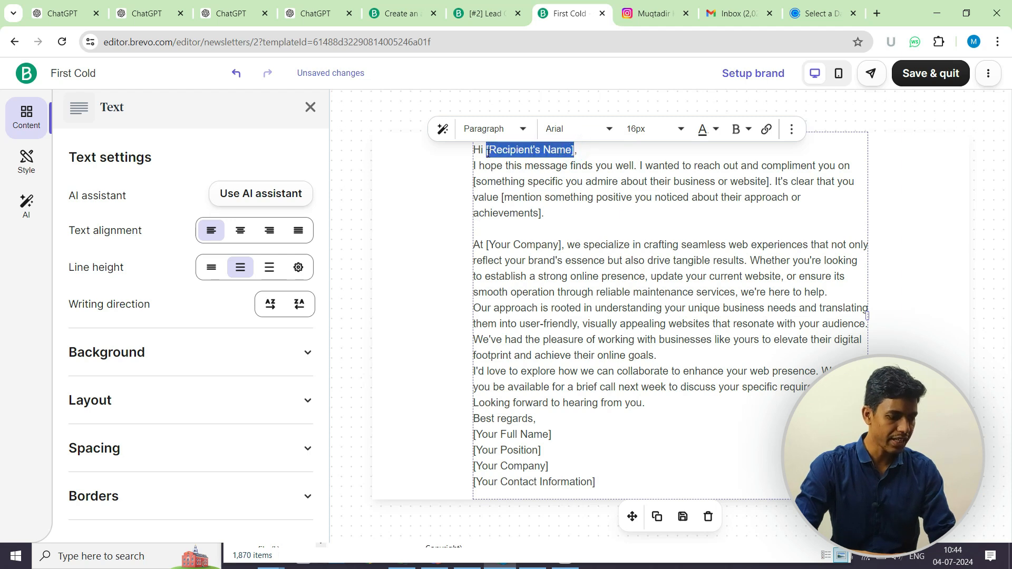
{"action": "key", "text": "BackSpace"}
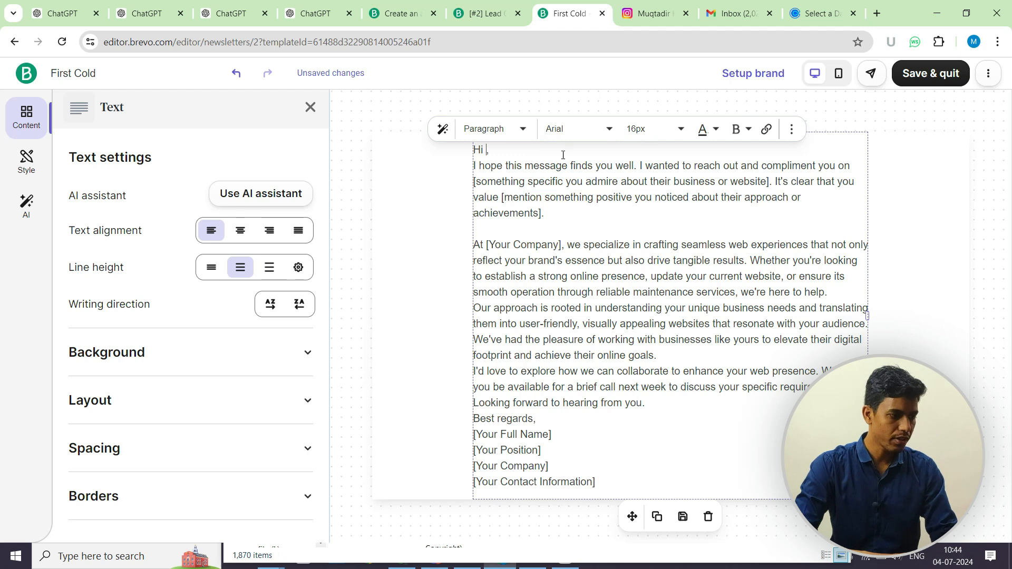
{"action": "left_click", "coordinate": [791, 129]}
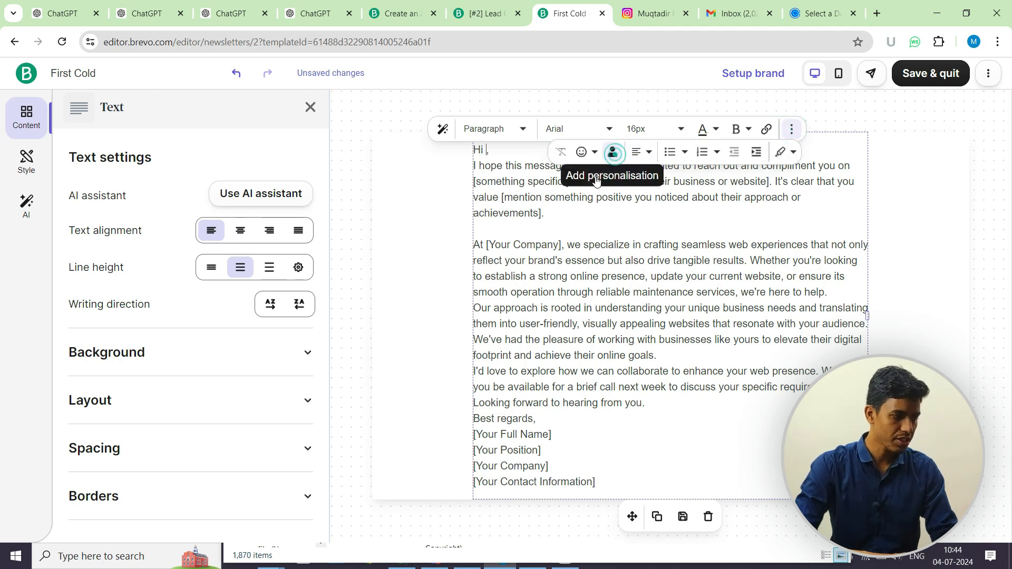
{"action": "left_click", "coordinate": [613, 154]}
{"action": "left_click", "coordinate": [411, 280]}
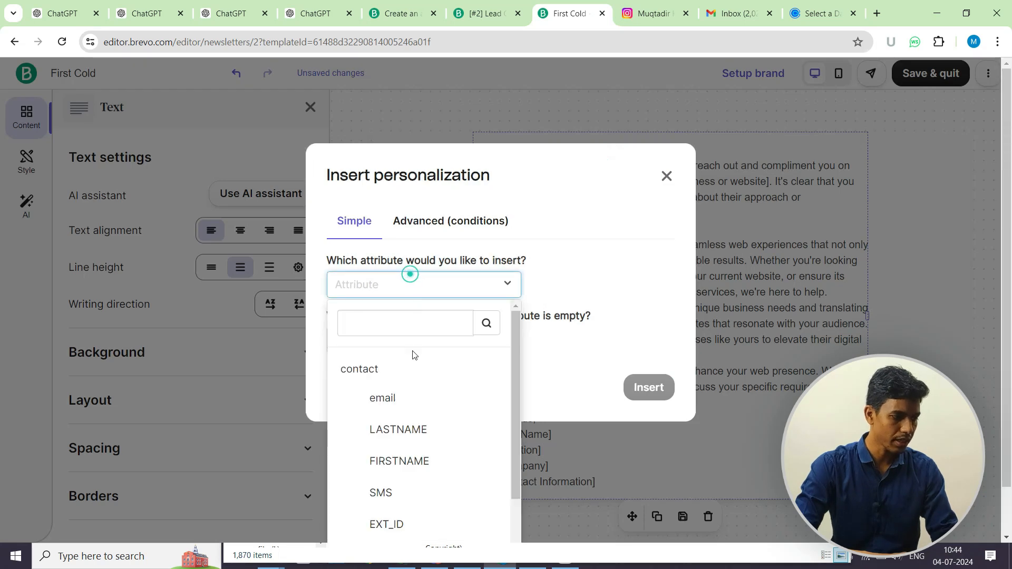
{"action": "left_click", "coordinate": [414, 462]}
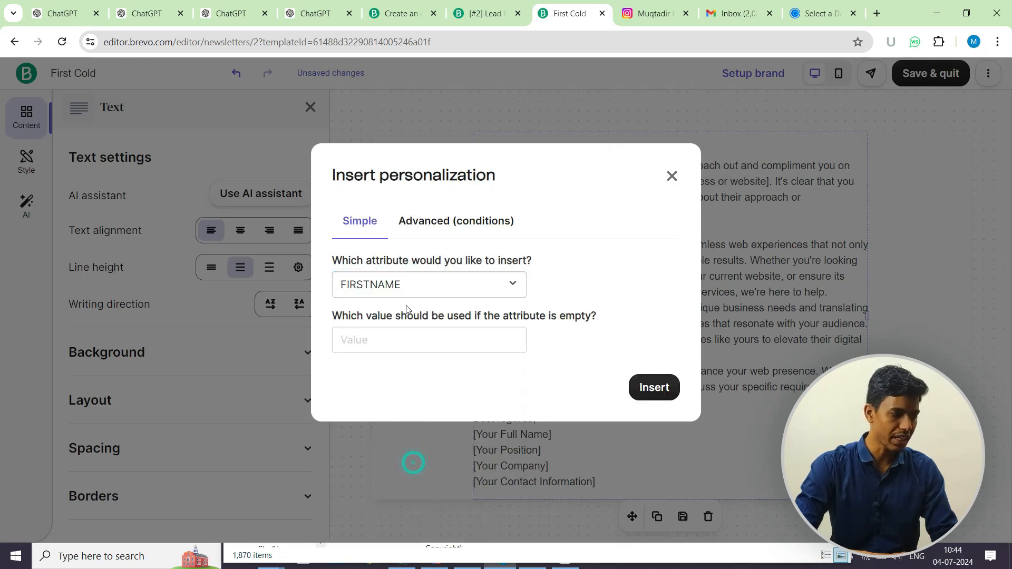
{"action": "left_click", "coordinate": [648, 389]}
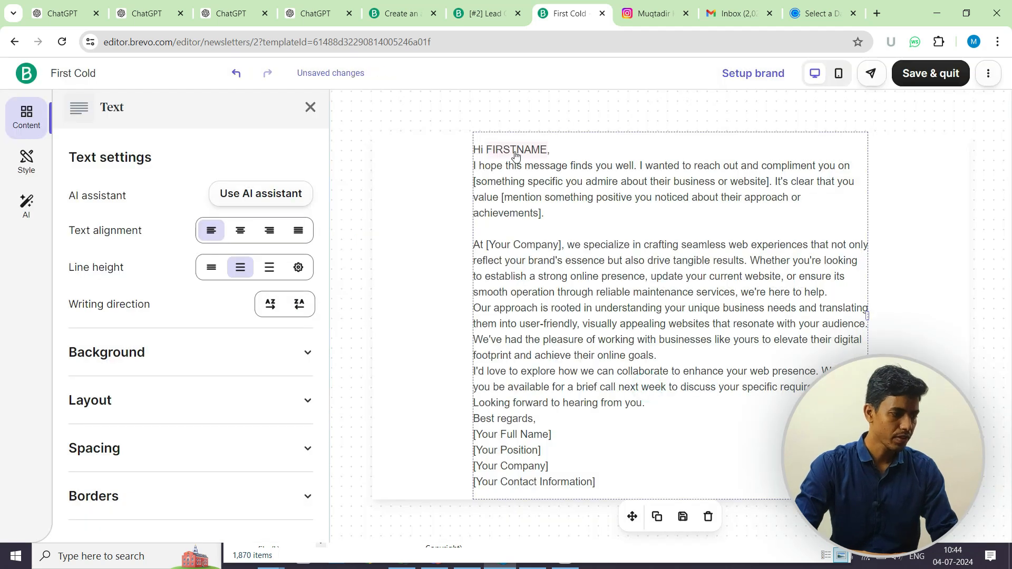
{"action": "left_click_drag", "start_coordinate": [552, 214], "coordinate": [472, 163]}
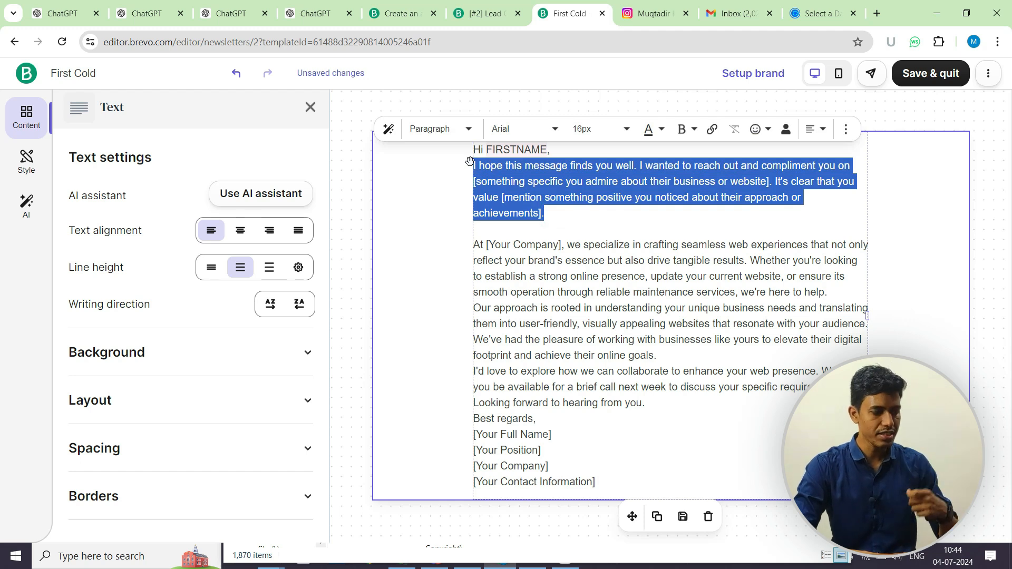
{"action": "key", "text": "alt+Tab"}
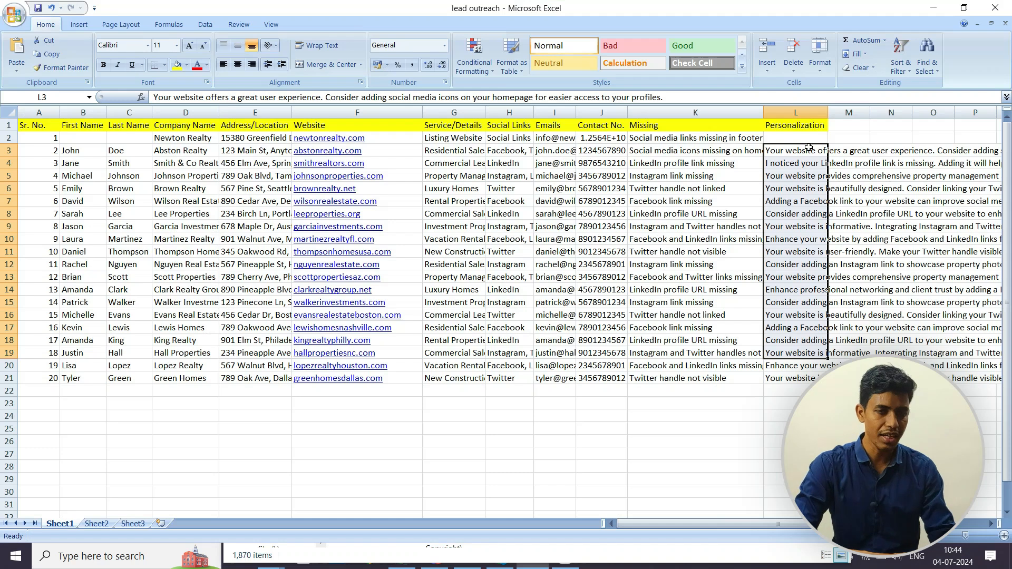
Copy the personalization message in cell L10 of the lead outreach sheet and return to Brevo.
{"action": "double_click", "coordinate": [792, 378]}
{"action": "left_click_drag", "start_coordinate": [792, 378], "coordinate": [766, 378]}
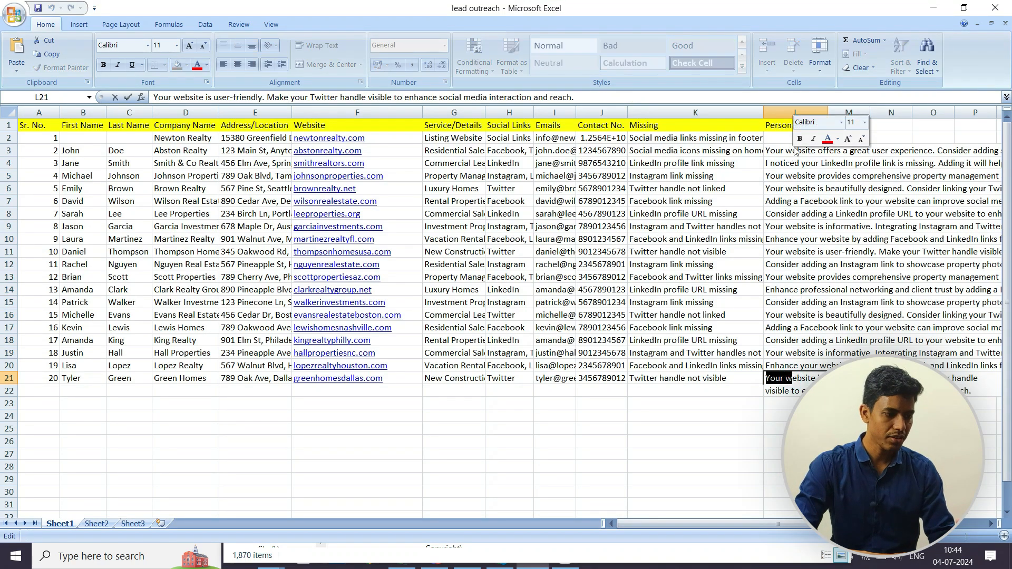
{"action": "left_click_drag", "start_coordinate": [790, 138], "coordinate": [790, 365]}
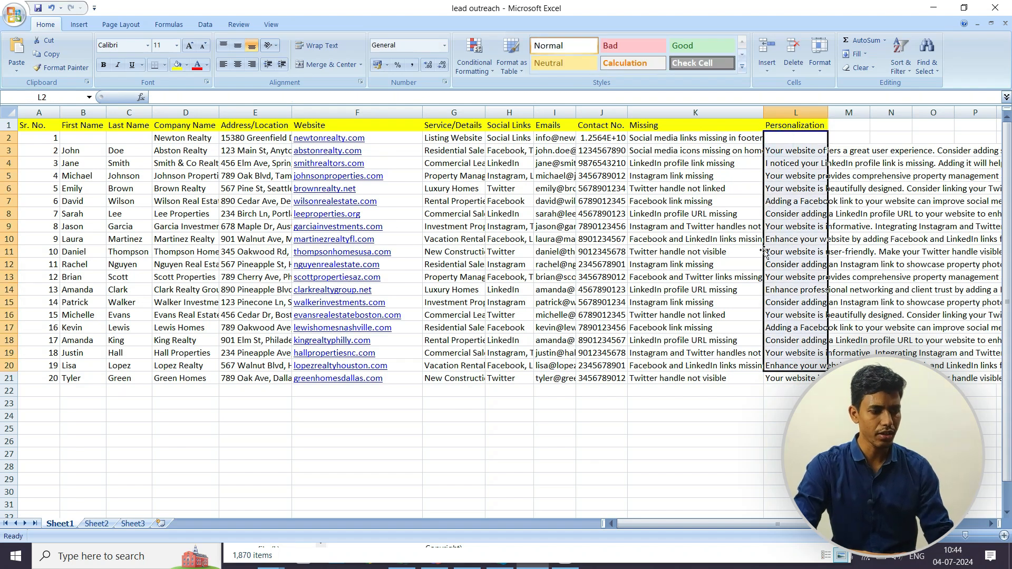
{"action": "left_click", "coordinate": [789, 244]}
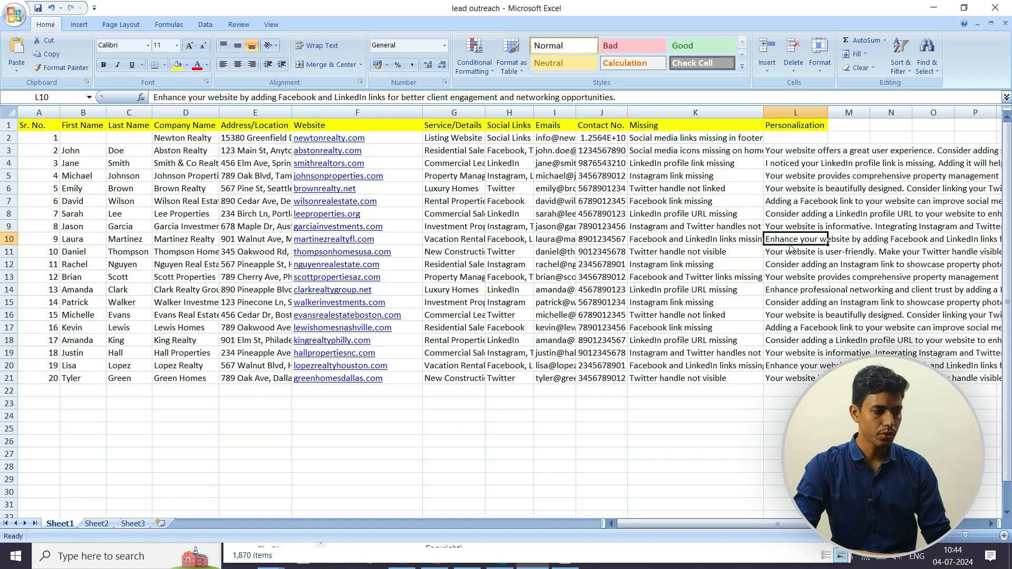
{"action": "key", "text": "ctrl+c"}
{"action": "key", "text": "alt+Tab"}
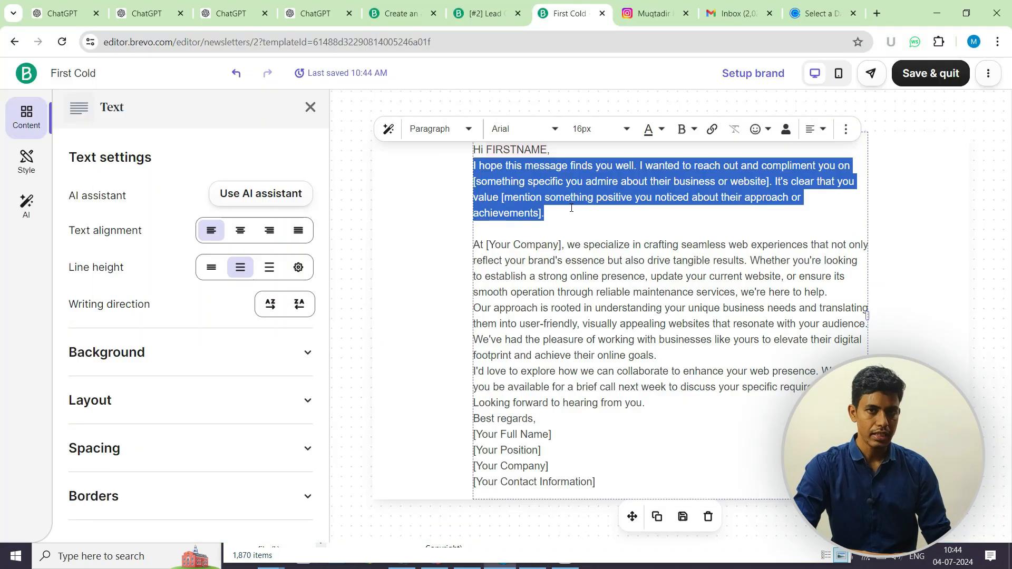
Insert the PERSONALIZED attribute in place of the opening paragraph under Hi FIRSTNAME.
{"action": "left_click", "coordinate": [780, 133]}
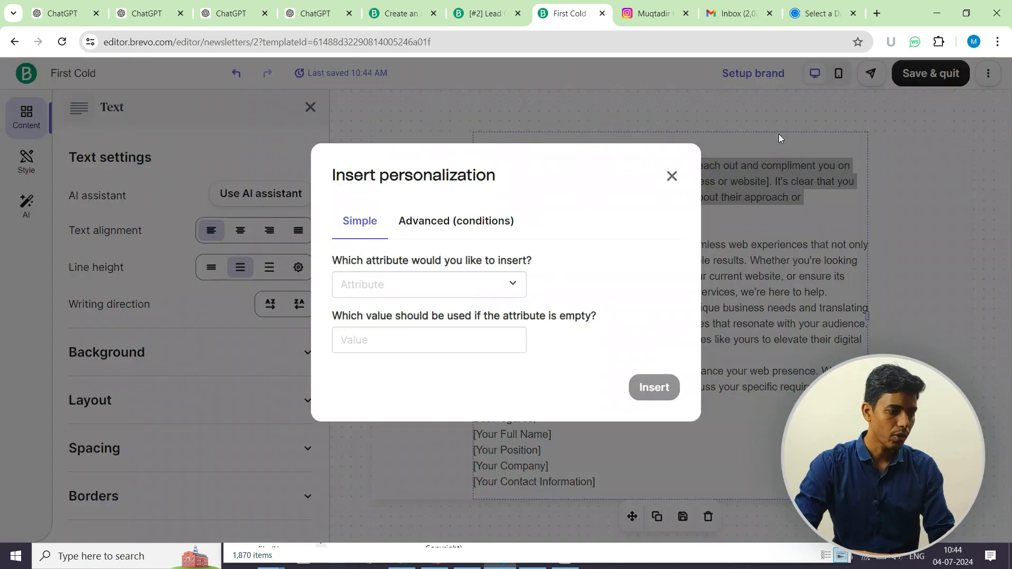
{"action": "left_click", "coordinate": [420, 290]}
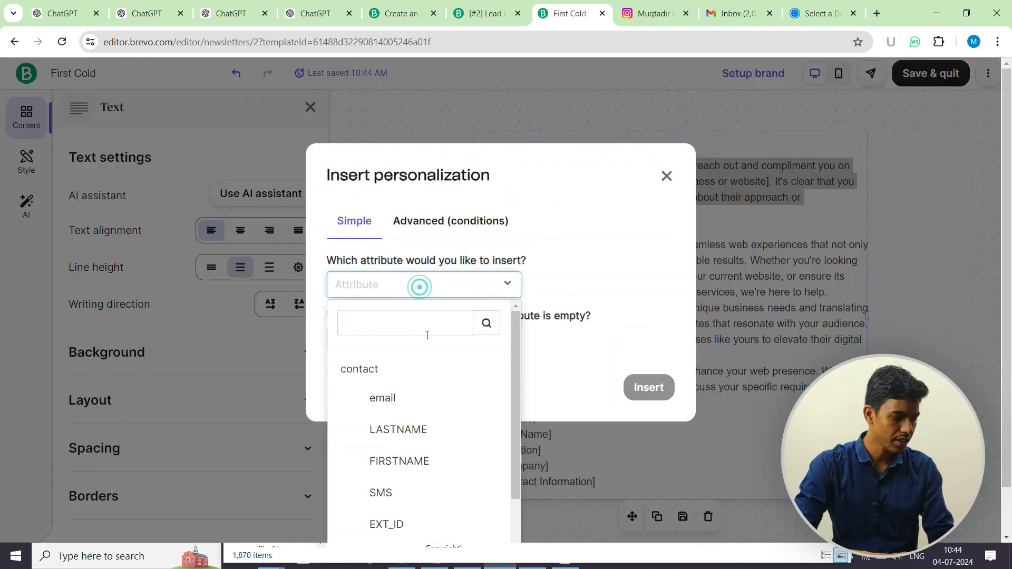
{"action": "key", "text": "ctrl+0"}
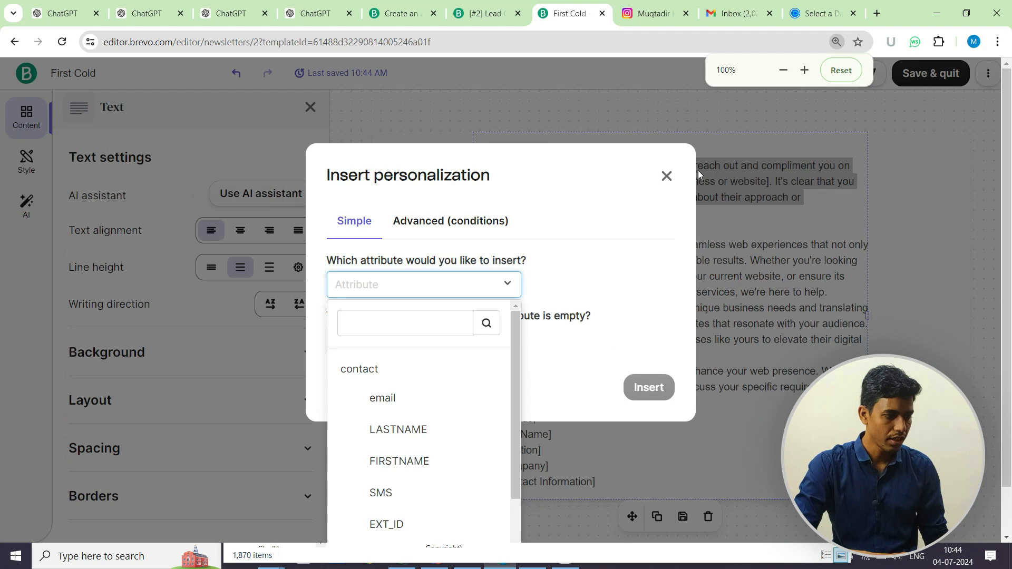
{"action": "left_click", "coordinate": [783, 70]}
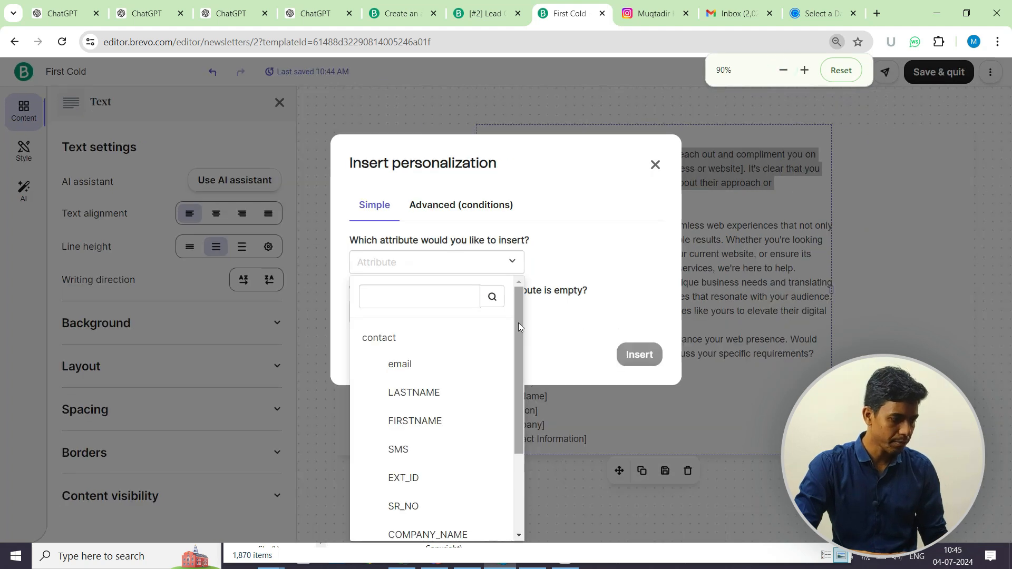
{"action": "left_click_drag", "start_coordinate": [519, 327], "coordinate": [516, 423]}
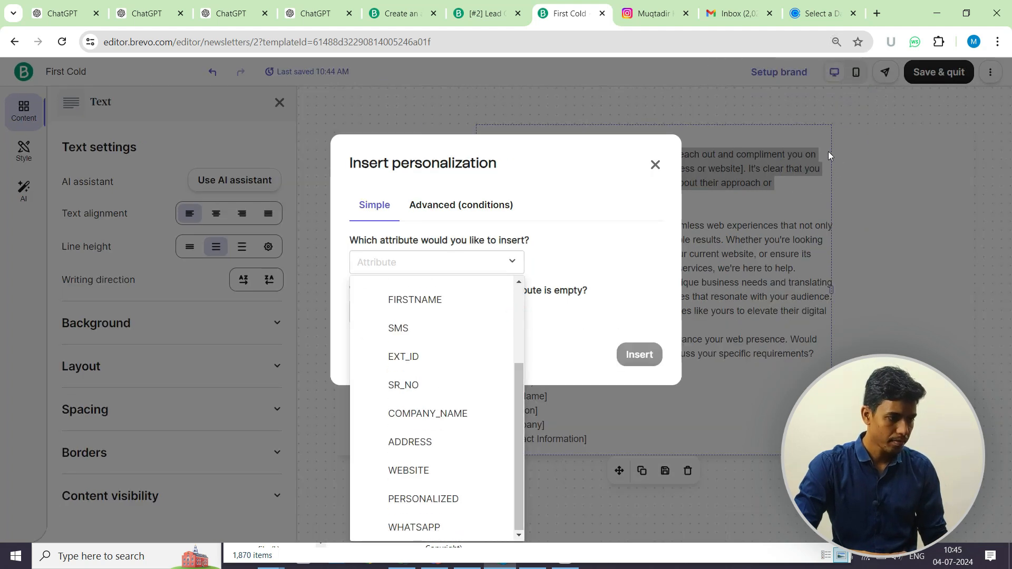
{"action": "key", "text": "ctrl+minus"}
{"action": "key", "text": "ctrl+minus"}
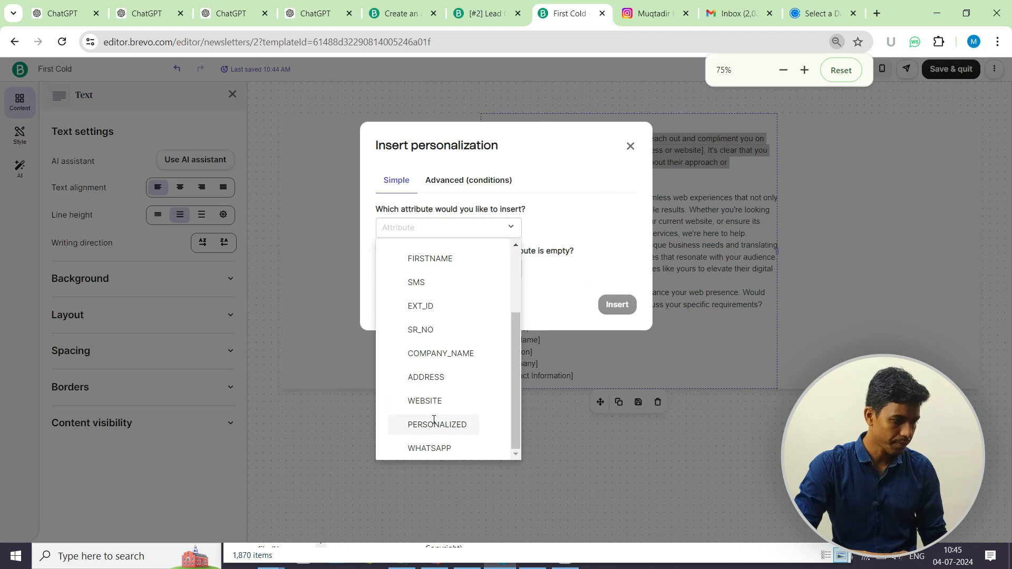
{"action": "left_click", "coordinate": [434, 423]}
{"action": "key", "text": "ctrl+plus"}
{"action": "key", "text": "ctrl+plus"}
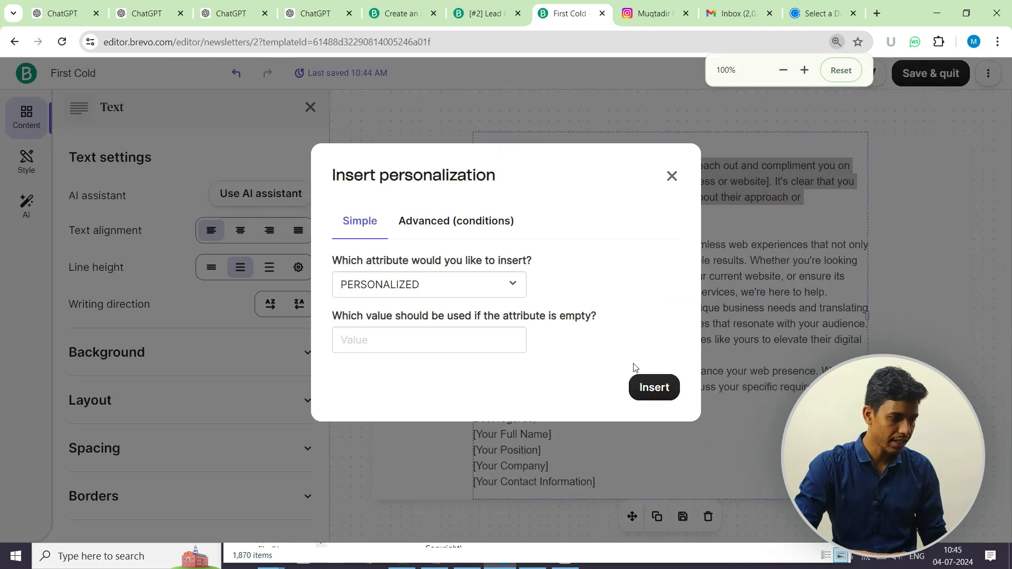
{"action": "left_click", "coordinate": [654, 387]}
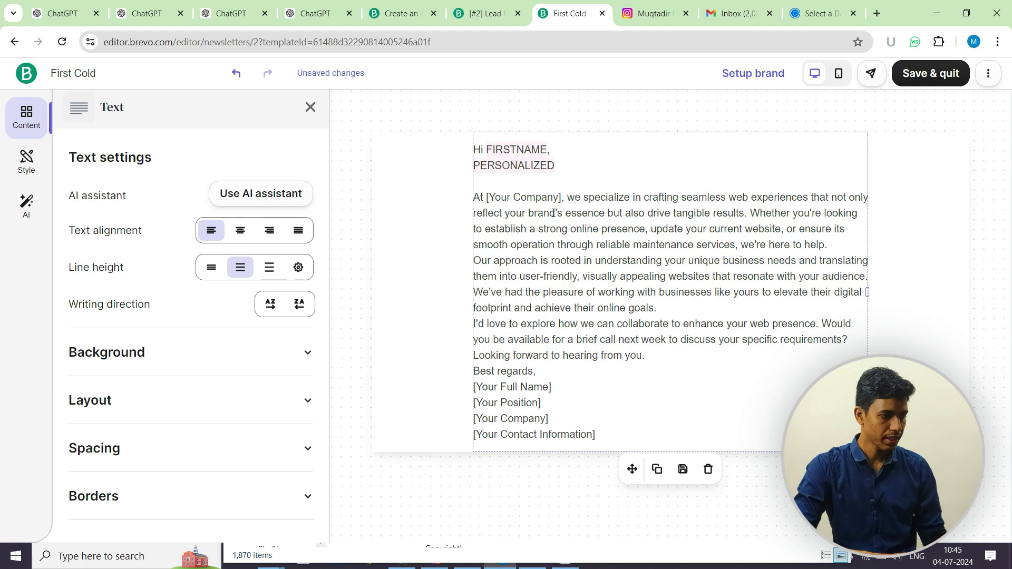
Replace the company-name placeholder with 'Digital Bhaijan' and add blank lines between paragraphs.
{"action": "left_click_drag", "start_coordinate": [561, 198], "coordinate": [485, 199]}
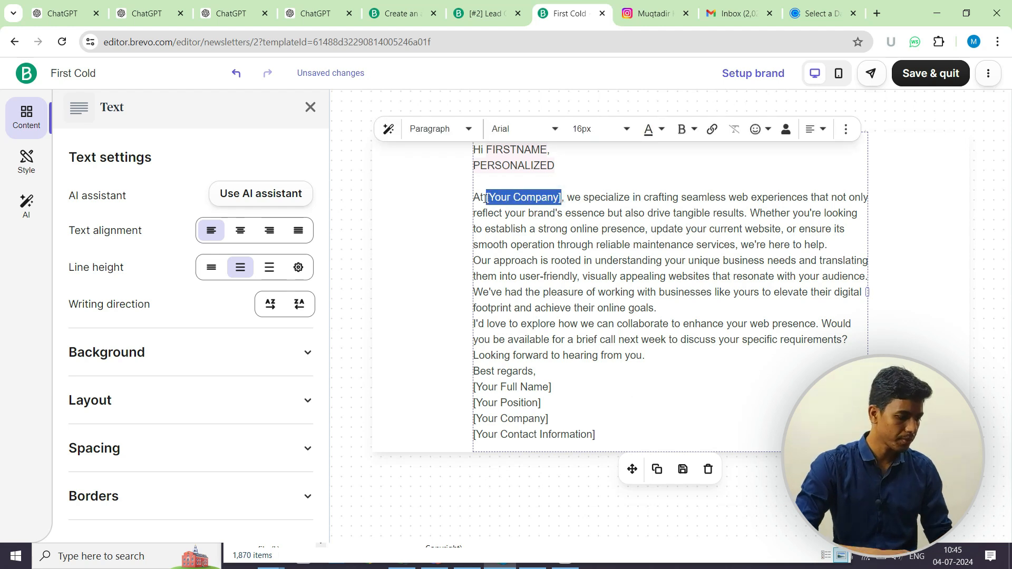
{"action": "type", "text": "Digital Bhaijan"}
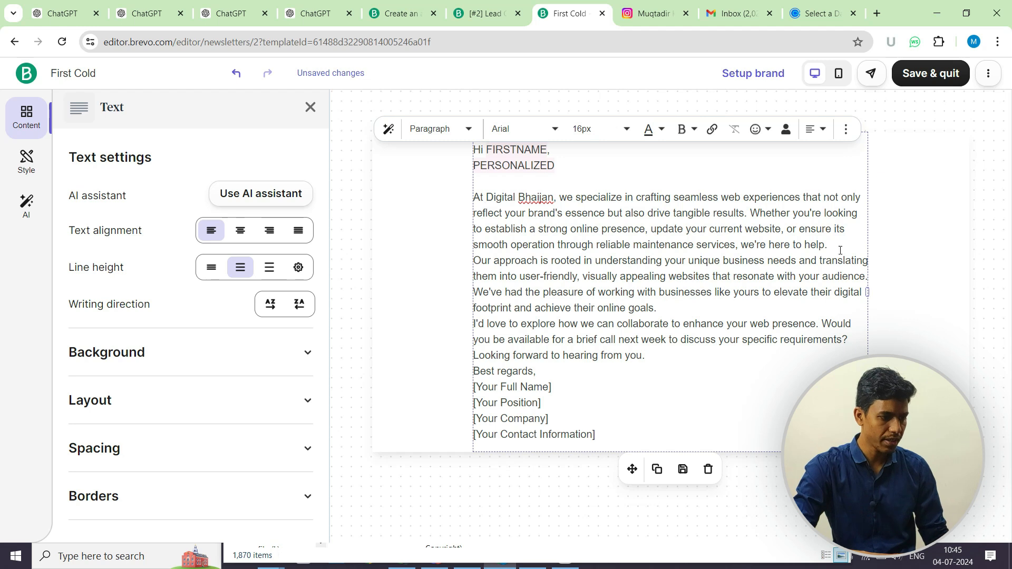
{"action": "key", "text": "Return"}
{"action": "left_click", "coordinate": [717, 329]}
{"action": "key", "text": "Return"}
{"action": "left_click", "coordinate": [684, 385]}
{"action": "key", "text": "Return"}
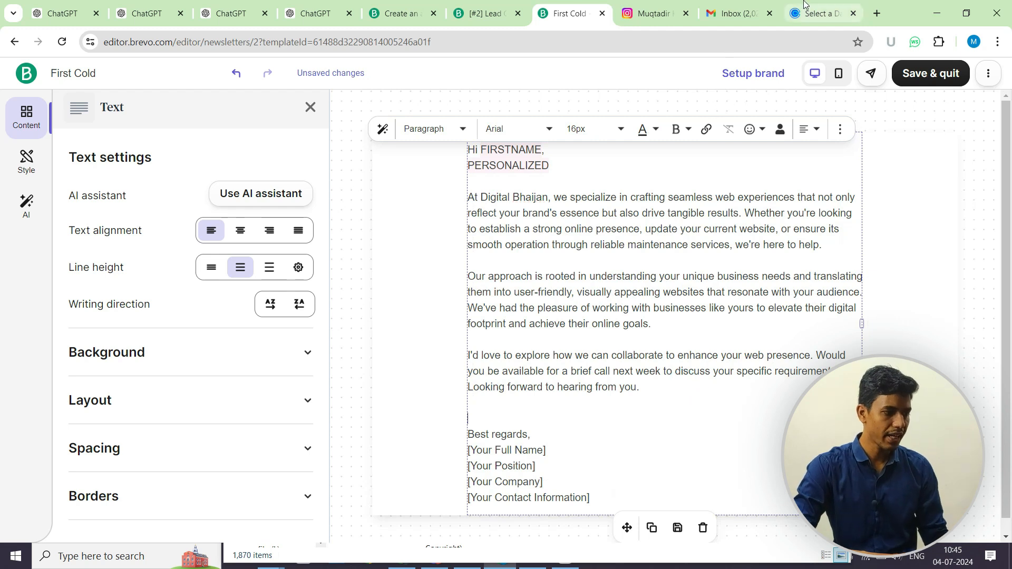
Paste the Calendly booking link above Best regards as a working link with a lead-in line.
{"action": "left_click", "coordinate": [822, 13]}
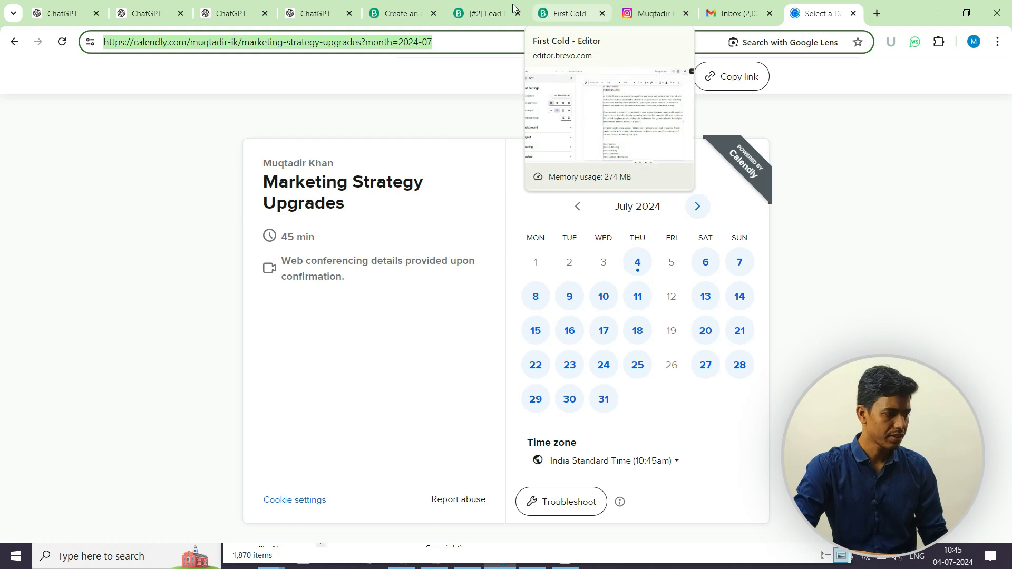
{"action": "left_click", "coordinate": [498, 11]}
{"action": "left_click", "coordinate": [564, 11]}
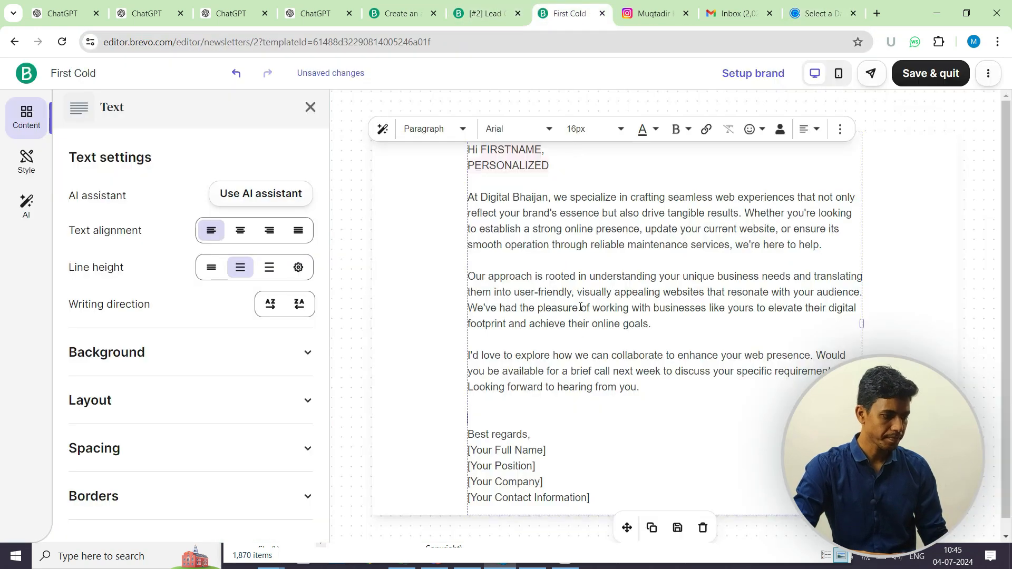
{"action": "left_click", "coordinate": [507, 411]}
{"action": "key", "text": "ctrl+v"}
{"action": "left_click", "coordinate": [473, 401]}
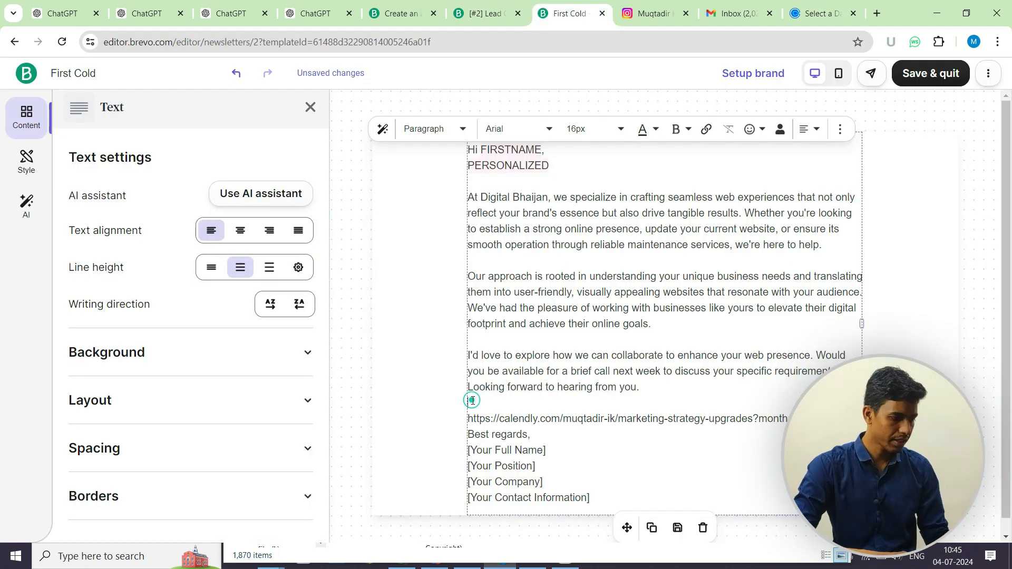
{"action": "key", "text": "Return"}
{"action": "type", "text": "Book your slot here,"}
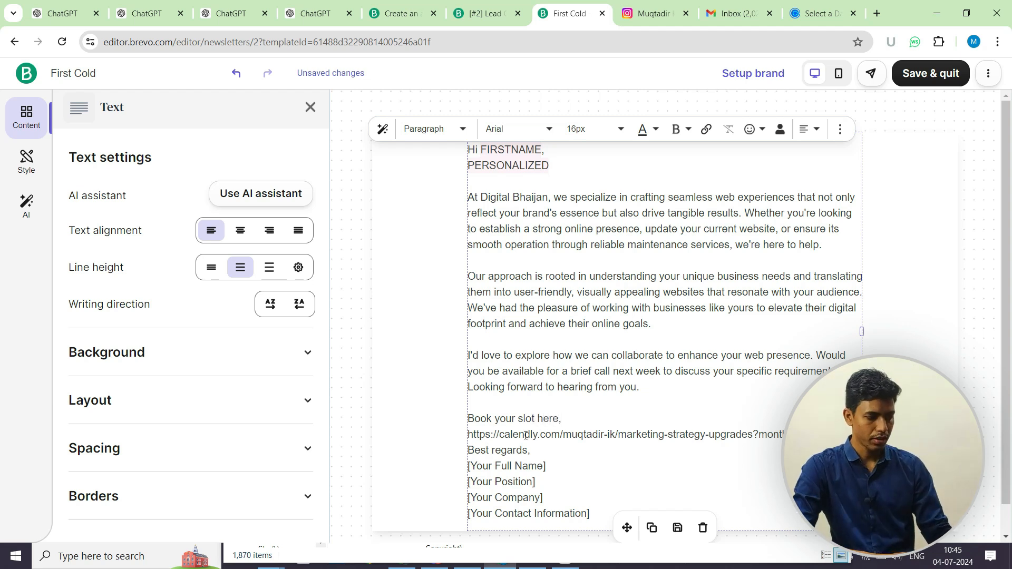
{"action": "key", "text": "Return"}
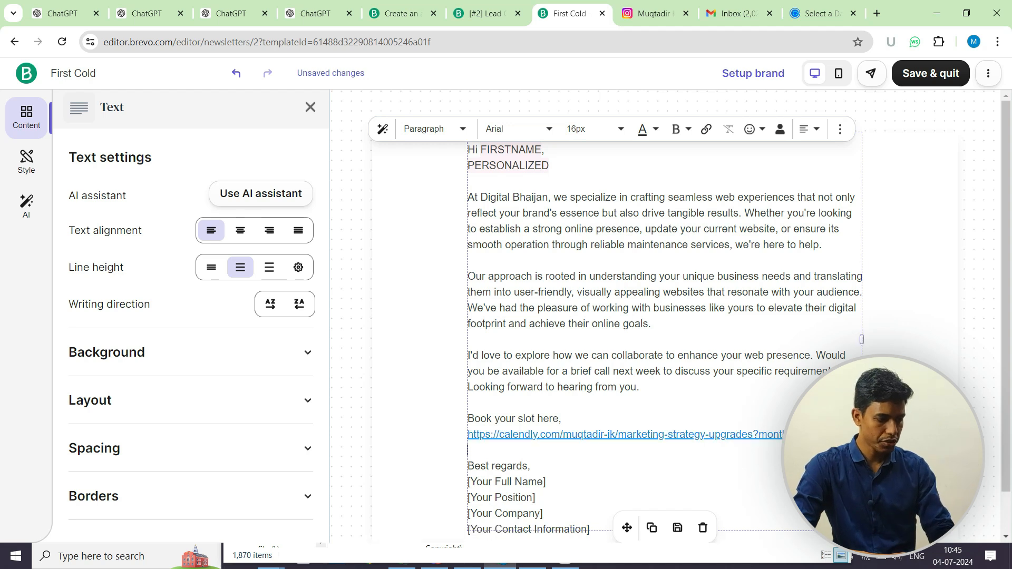
Replace the signature placeholder lines with the sender's name and save the email.
{"action": "scroll", "coordinate": [583, 490], "scroll_direction": "down", "scroll_amount": 1}
{"action": "mouse_move", "coordinate": [598, 487]}
{"action": "left_mouse_down"}
{"action": "mouse_move", "coordinate": [521, 467]}
{"action": "mouse_move", "coordinate": [466, 436]}
{"action": "left_mouse_up"}
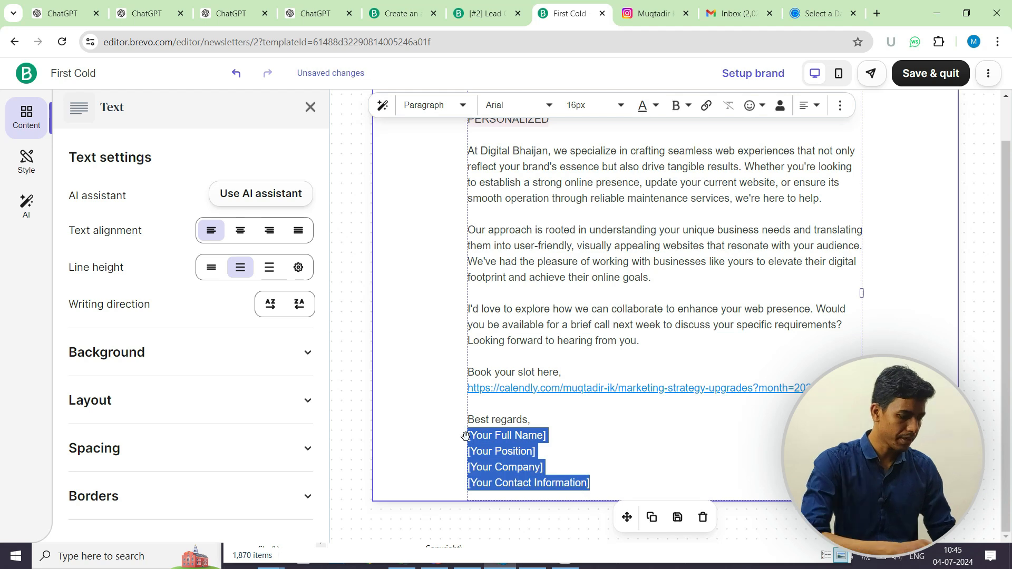
{"action": "type", "text": "Muqtadir Khan"}
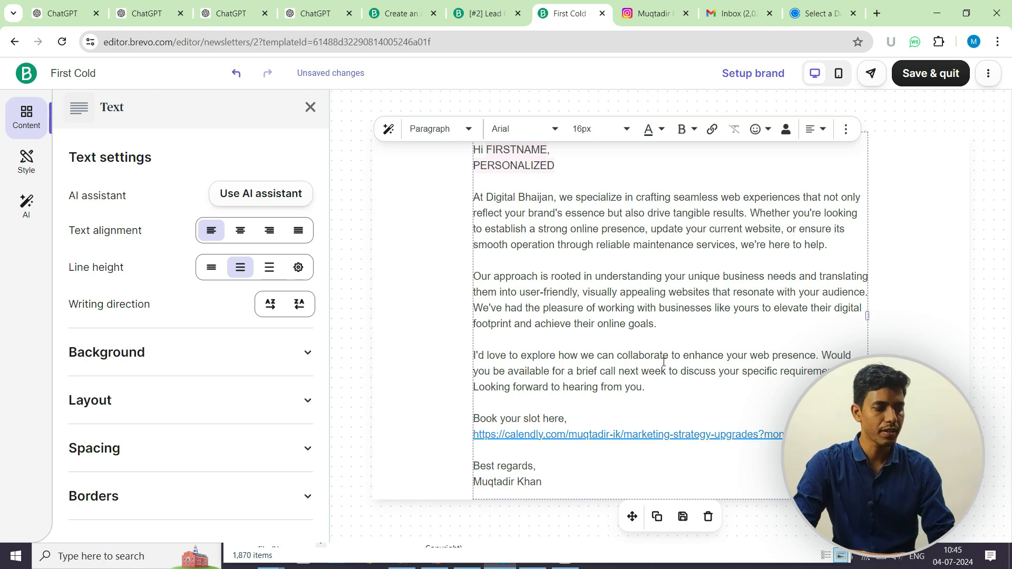
{"action": "left_click", "coordinate": [940, 77]}
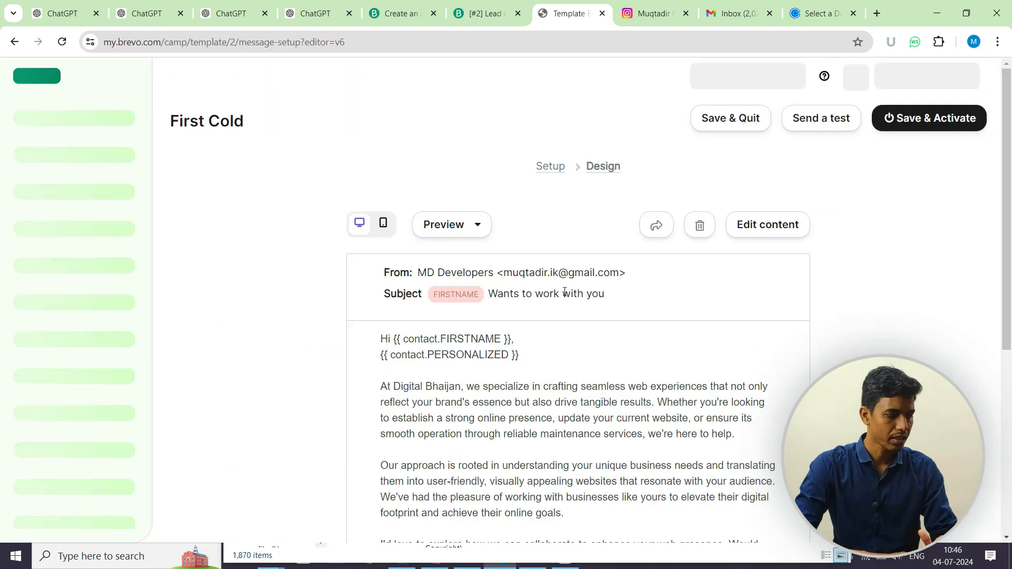
Save and activate the First Cold template, then return to the Lead Outreach automation.
{"action": "scroll", "coordinate": [498, 348], "scroll_direction": "down", "scroll_amount": 1}
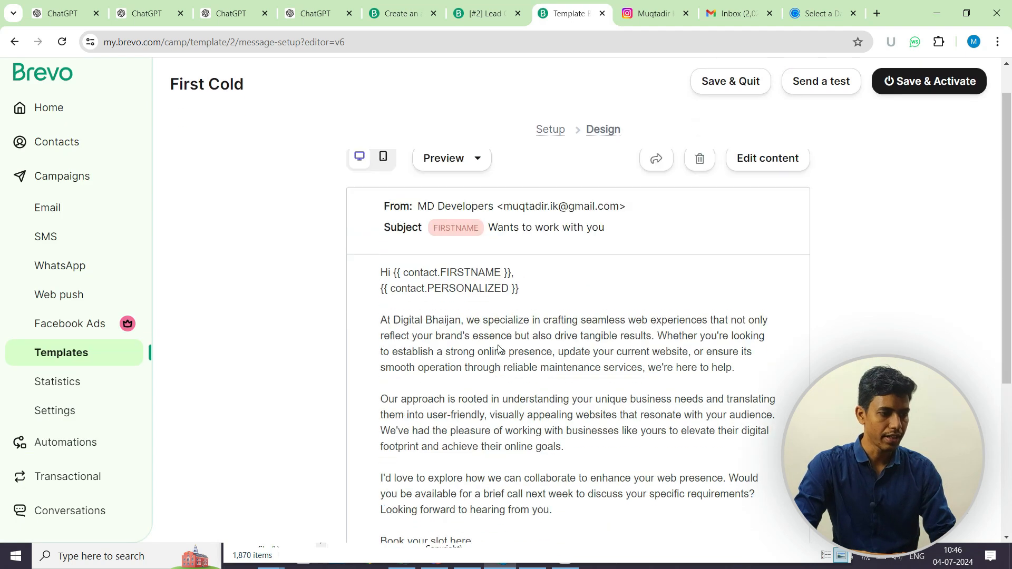
{"action": "scroll", "coordinate": [931, 188], "scroll_direction": "up", "scroll_amount": 1}
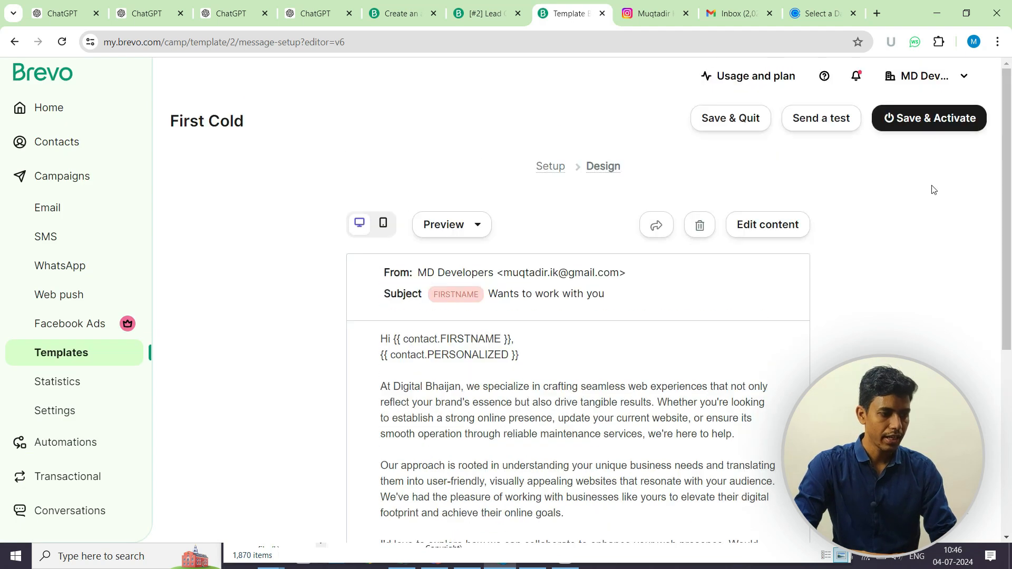
{"action": "left_click", "coordinate": [924, 118]}
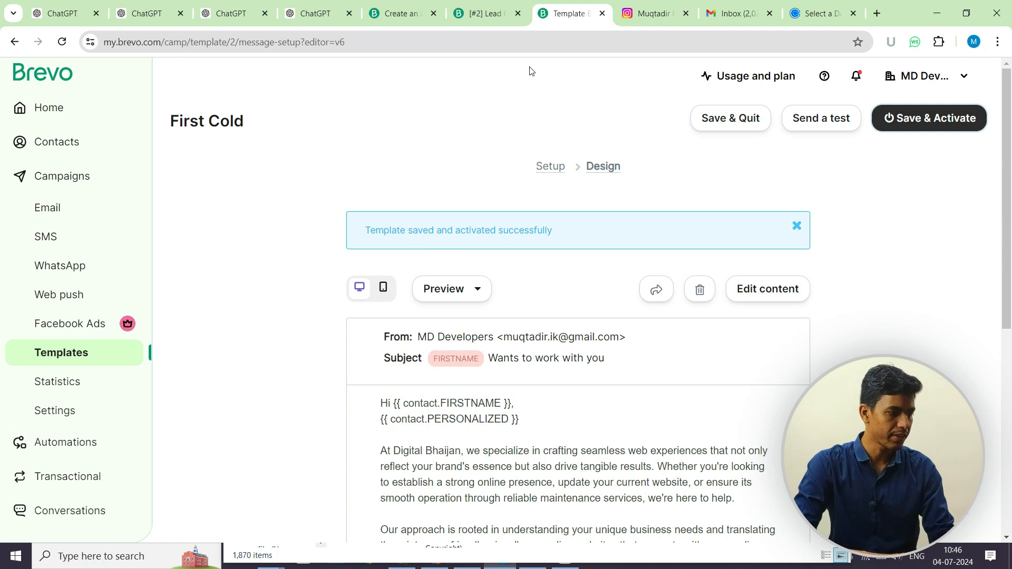
{"action": "left_click", "coordinate": [477, 17]}
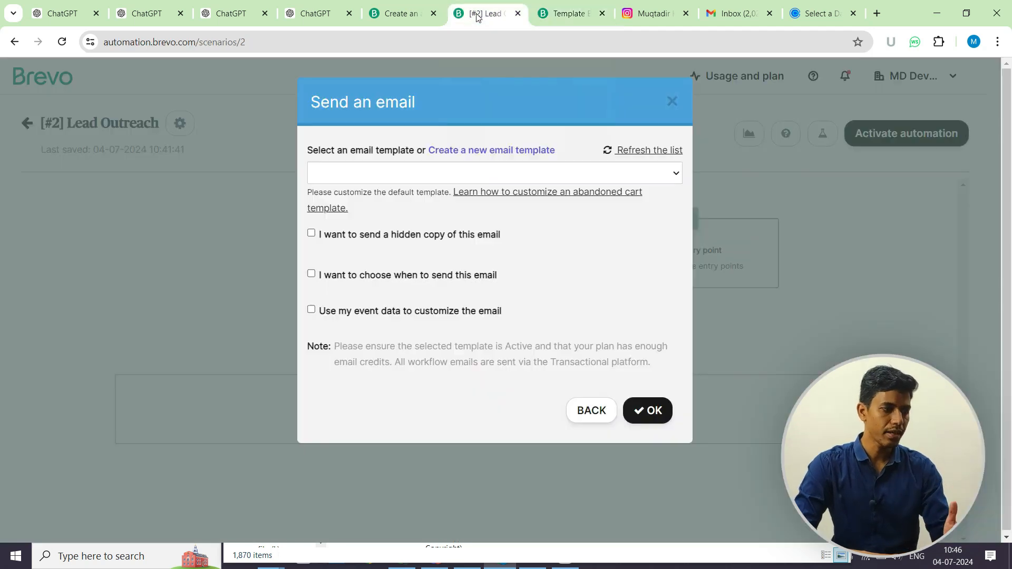
Add a Send an email step after the entry point using the [#2] First Cold template.
{"action": "left_click", "coordinate": [519, 173]}
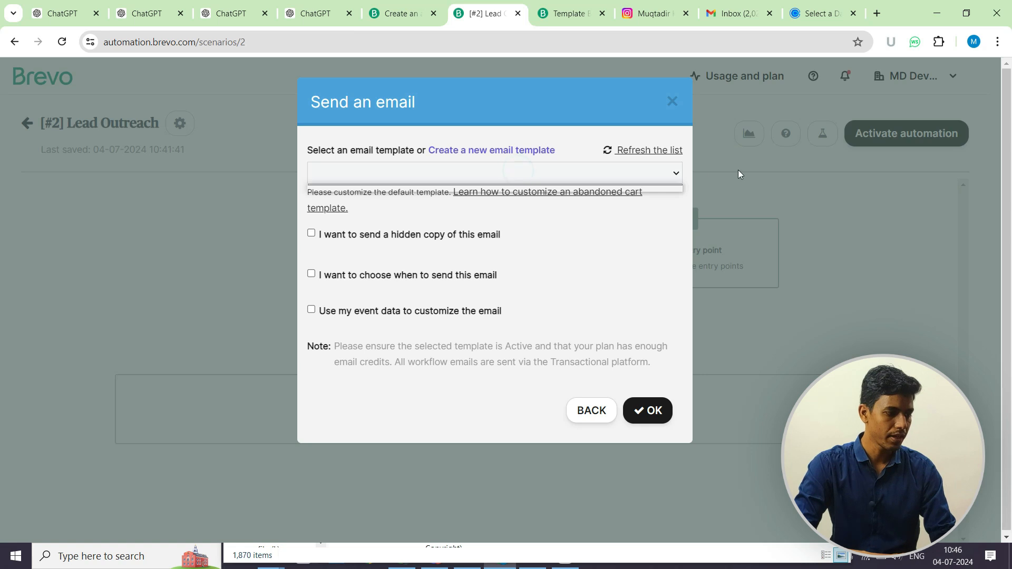
{"action": "left_click", "coordinate": [671, 102]}
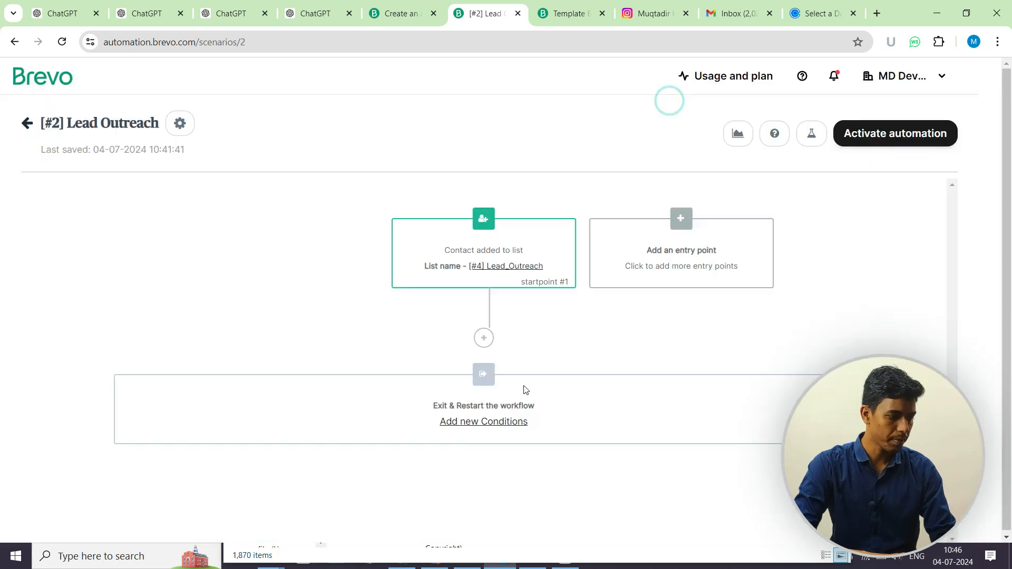
{"action": "left_click", "coordinate": [484, 342]}
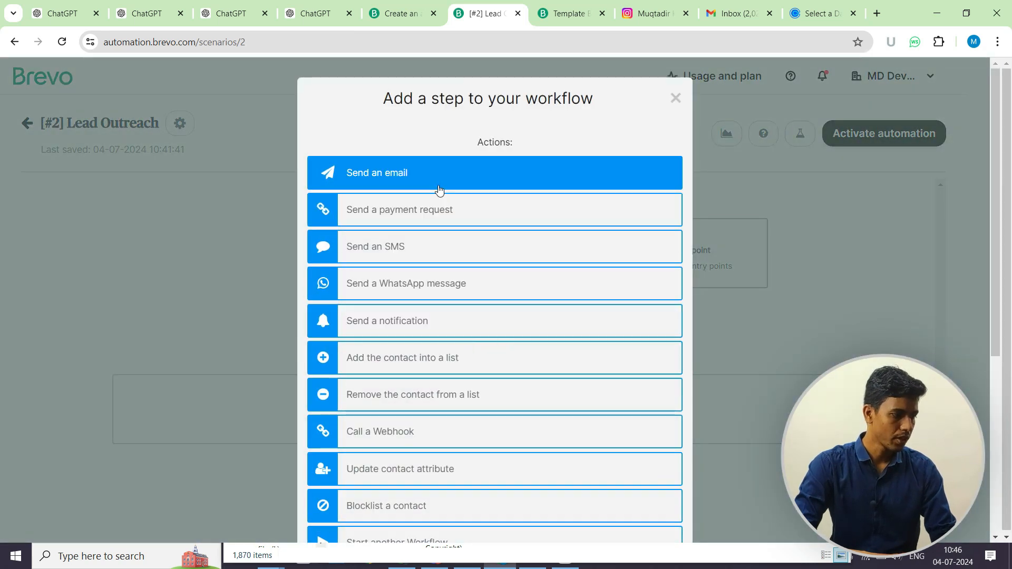
{"action": "left_click", "coordinate": [438, 186]}
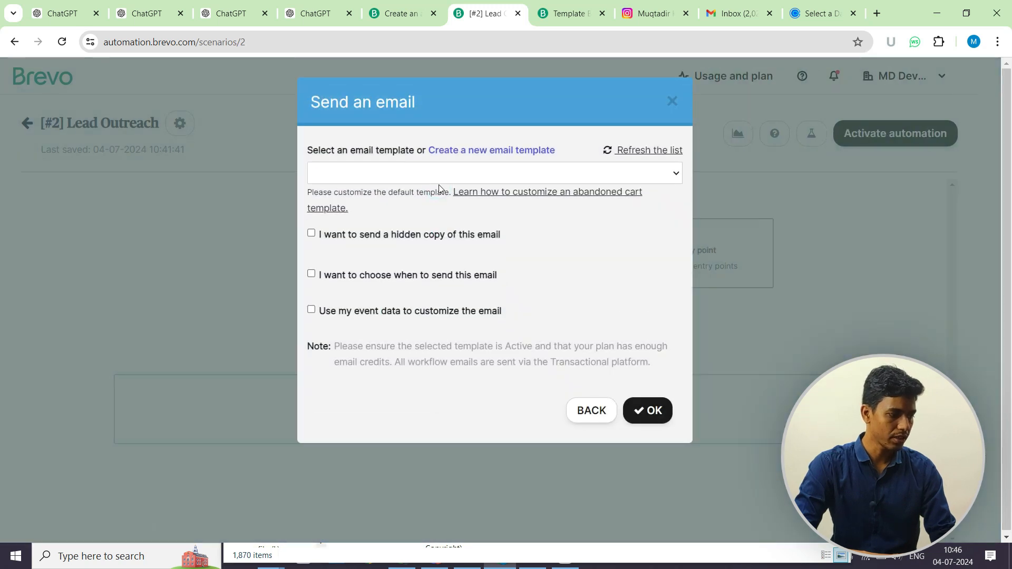
{"action": "left_click", "coordinate": [440, 176]}
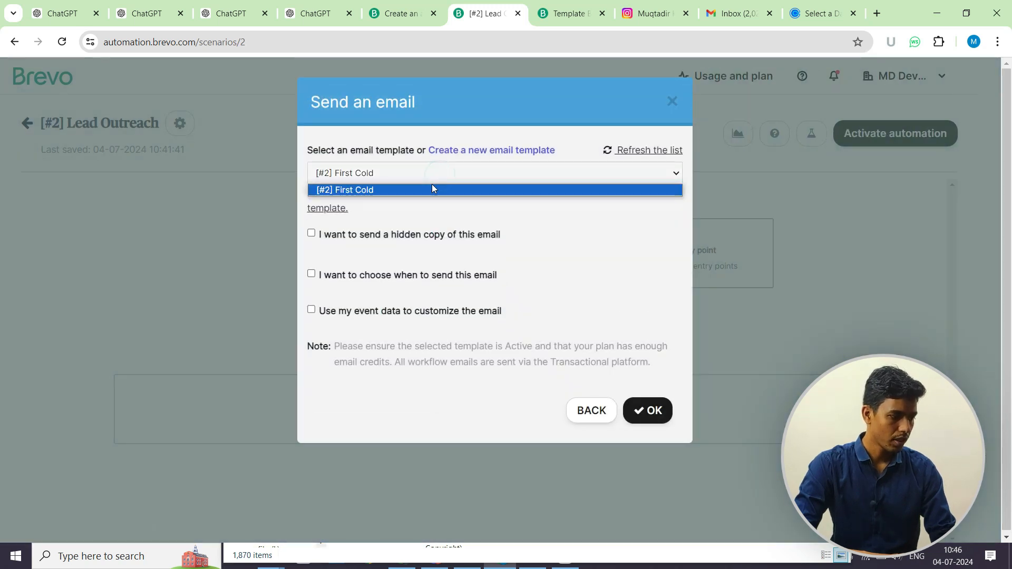
{"action": "left_click", "coordinate": [356, 191]}
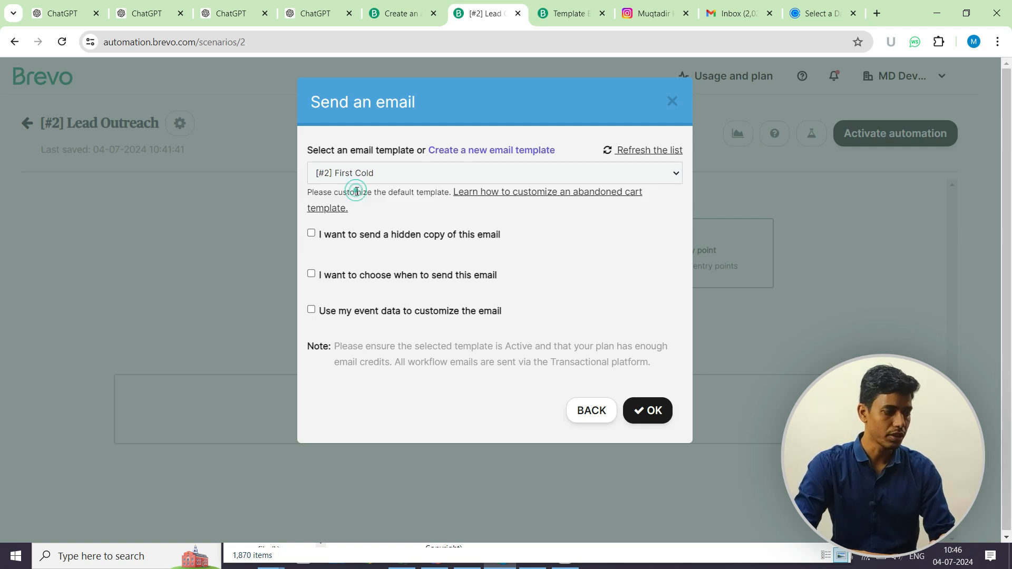
{"action": "left_click", "coordinate": [640, 412]}
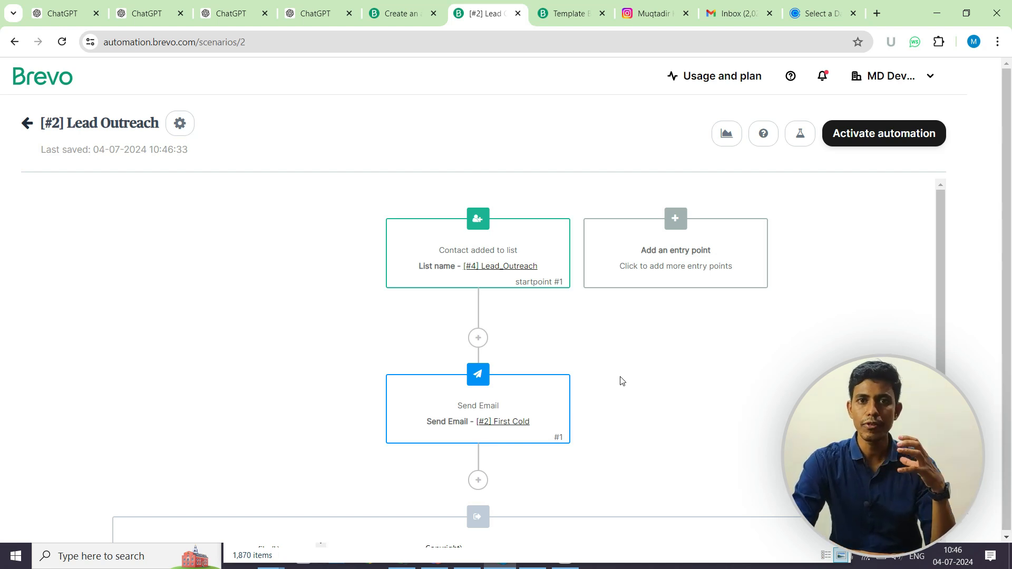
Insert a Wait step of 2 day(s) directly after the First Cold email step.
{"action": "scroll", "coordinate": [564, 389], "scroll_direction": "down", "scroll_amount": 2}
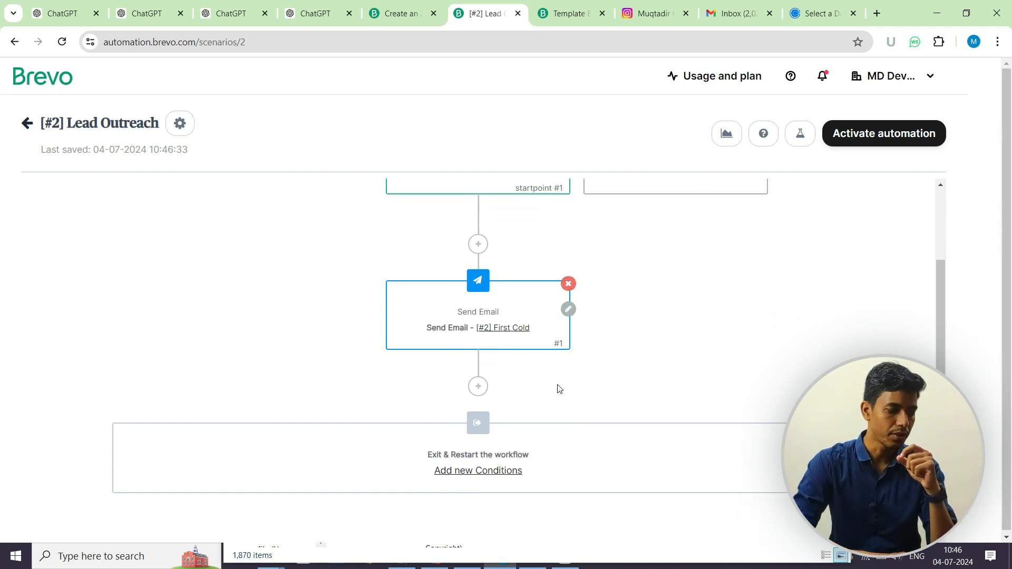
{"action": "scroll", "coordinate": [485, 393], "scroll_direction": "up", "scroll_amount": 2}
{"action": "scroll", "coordinate": [479, 390], "scroll_direction": "down", "scroll_amount": 2}
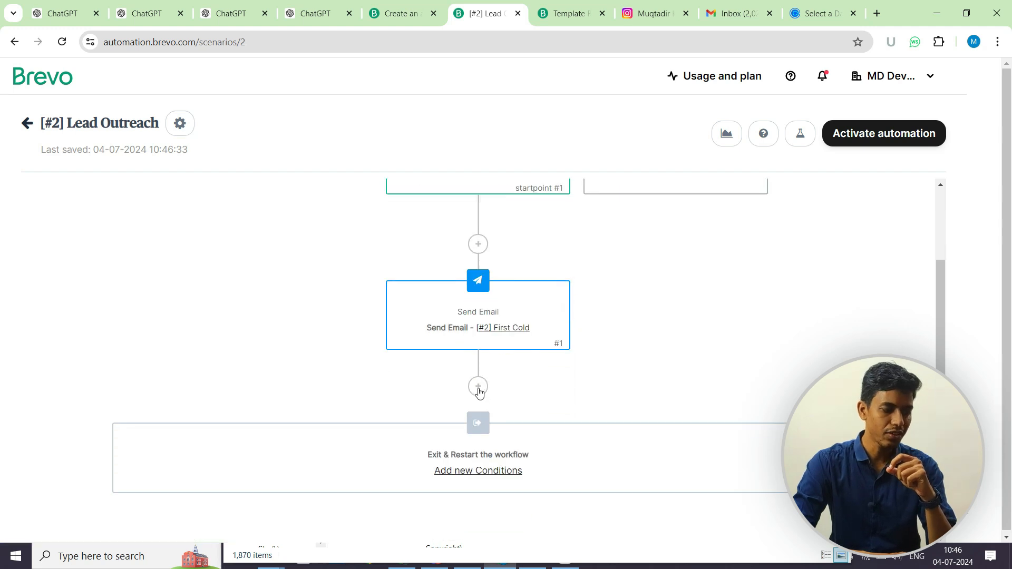
{"action": "left_click", "coordinate": [478, 387]}
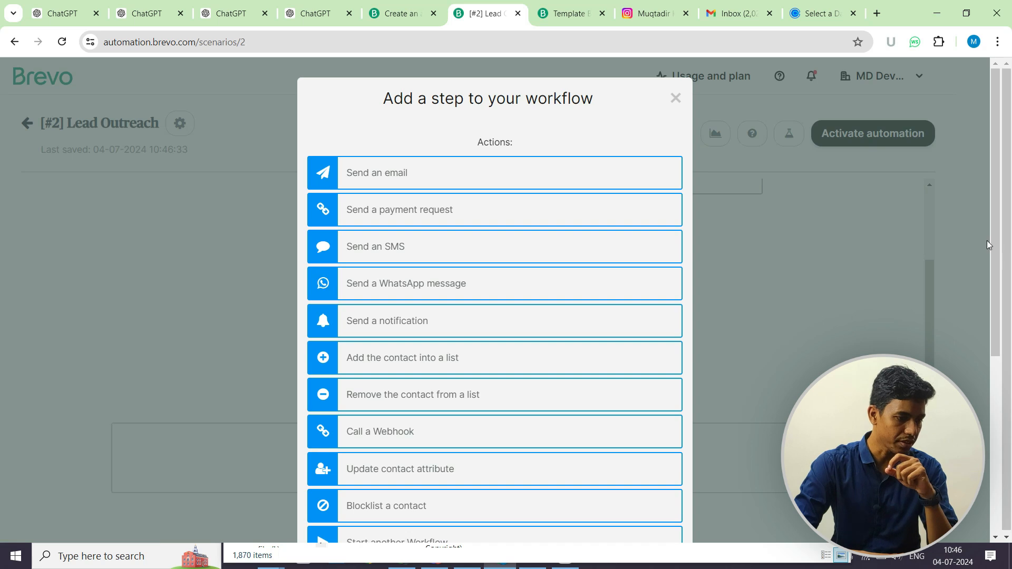
{"action": "scroll", "coordinate": [991, 237], "scroll_direction": "down", "scroll_amount": 5}
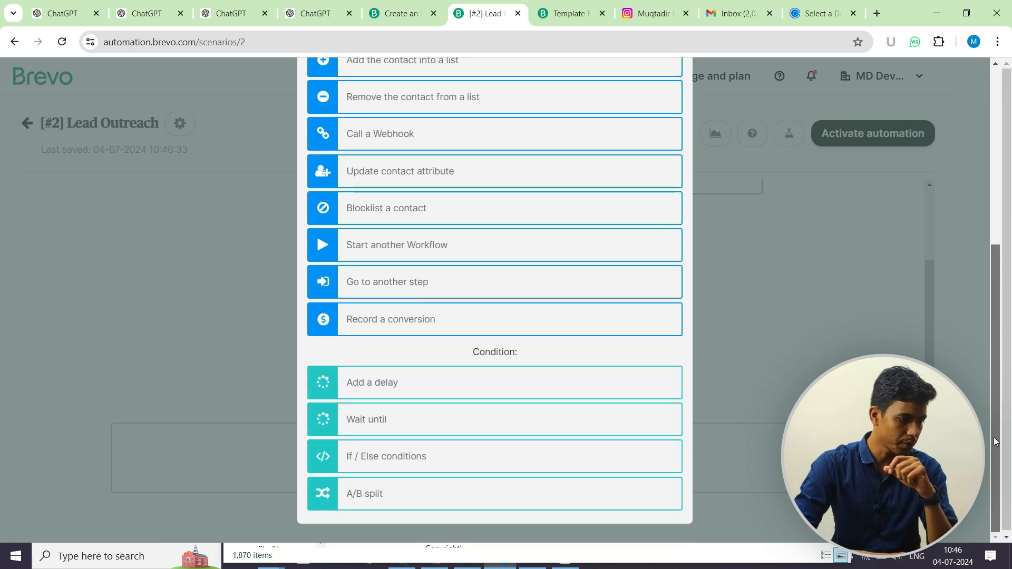
{"action": "left_click", "coordinate": [353, 386]}
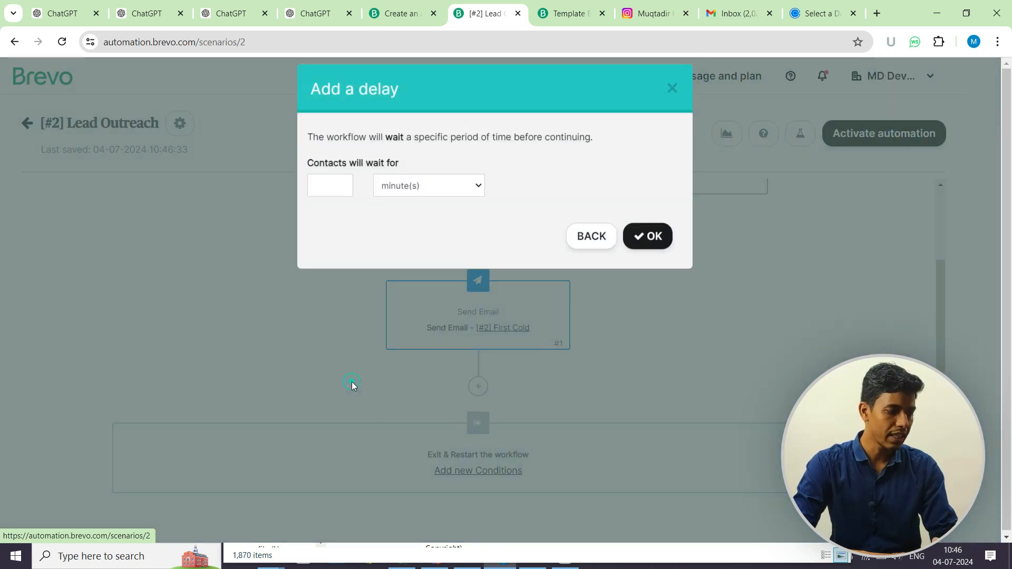
{"action": "left_click", "coordinate": [339, 201]}
{"action": "type", "text": "2"}
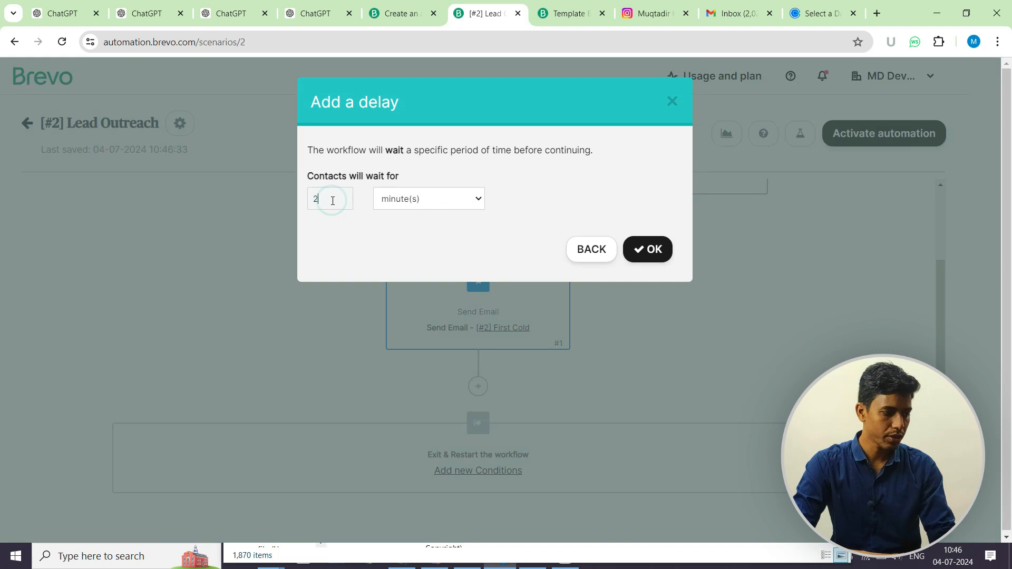
{"action": "left_click", "coordinate": [387, 204]}
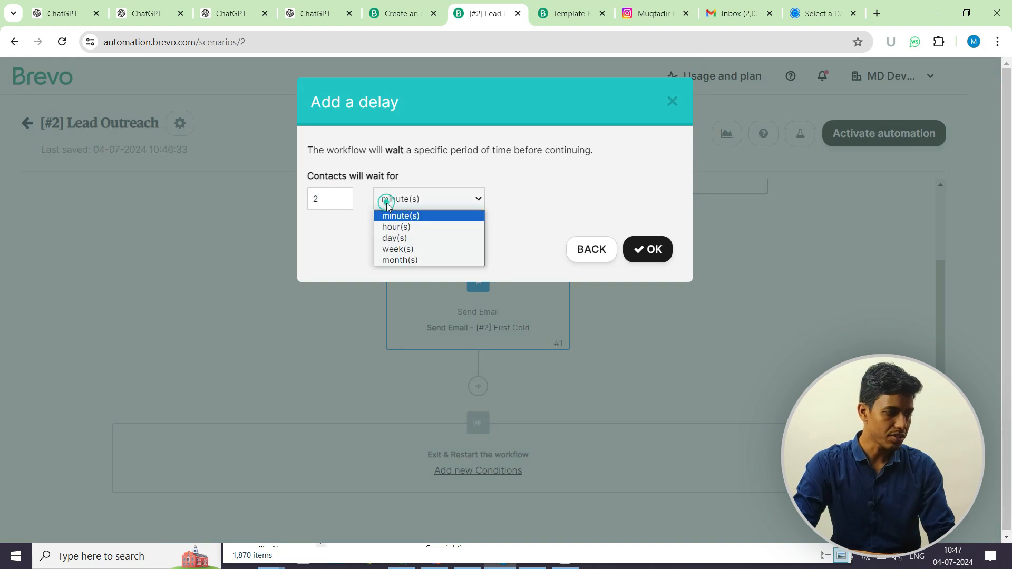
{"action": "left_click", "coordinate": [393, 239]}
{"action": "left_click", "coordinate": [642, 253]}
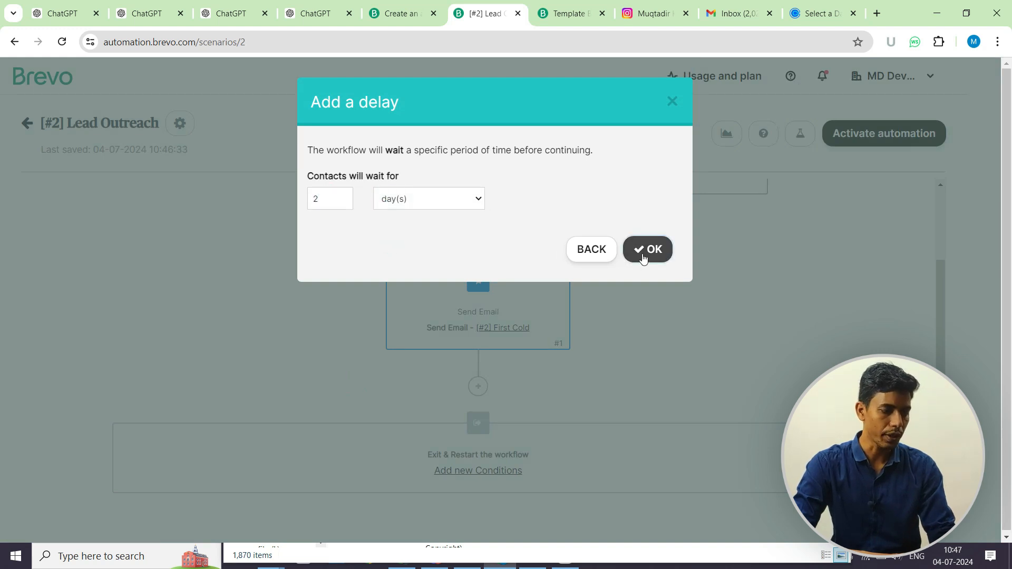
{"action": "scroll", "coordinate": [473, 410], "scroll_direction": "down", "scroll_amount": 3}
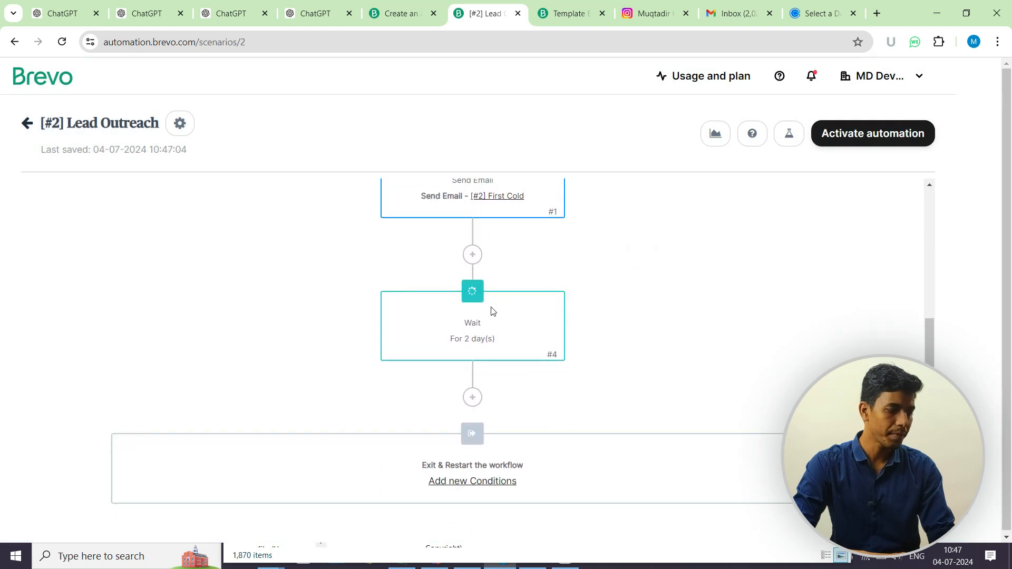
{"action": "mouse_move", "coordinate": [489, 302]}
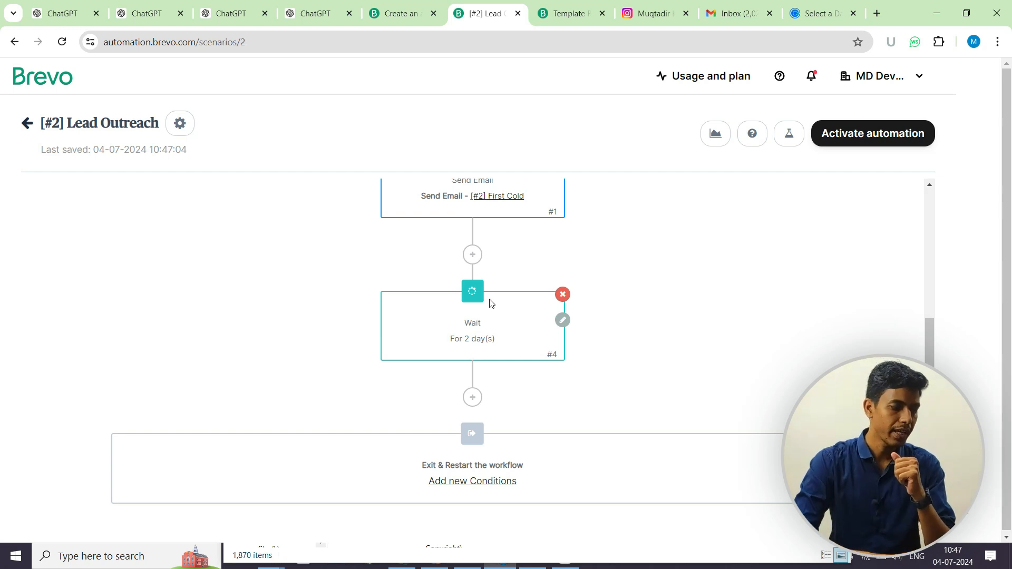
Add a Send an email step after the 2-day wait and check the available templates.
{"action": "left_click", "coordinate": [475, 404]}
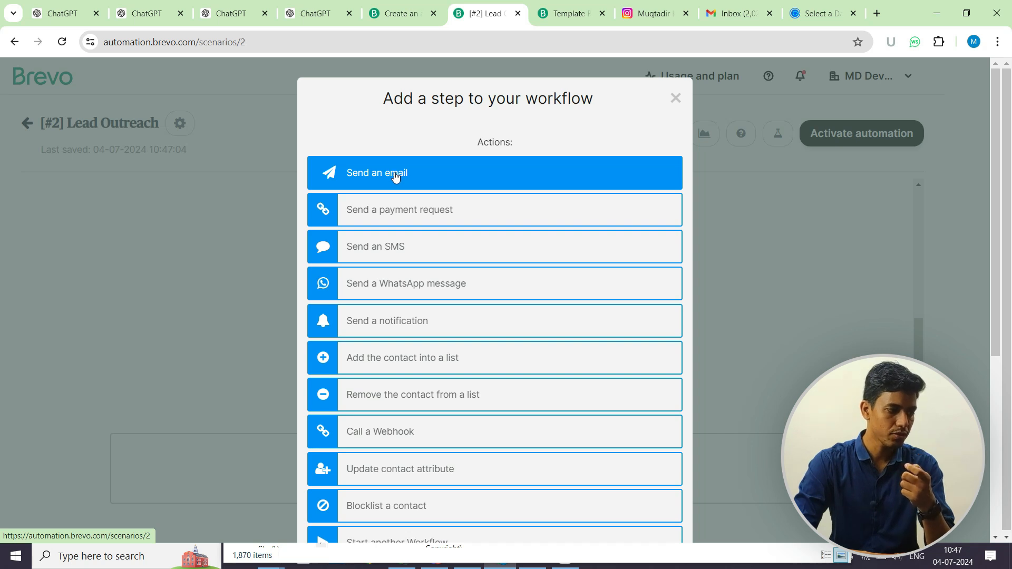
{"action": "left_click", "coordinate": [394, 176]}
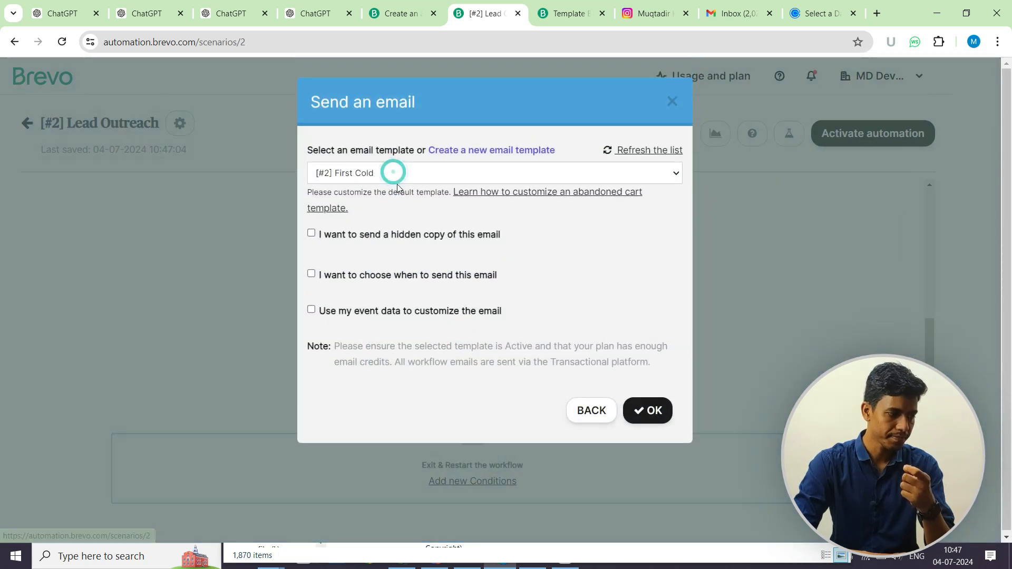
{"action": "left_click", "coordinate": [407, 174]}
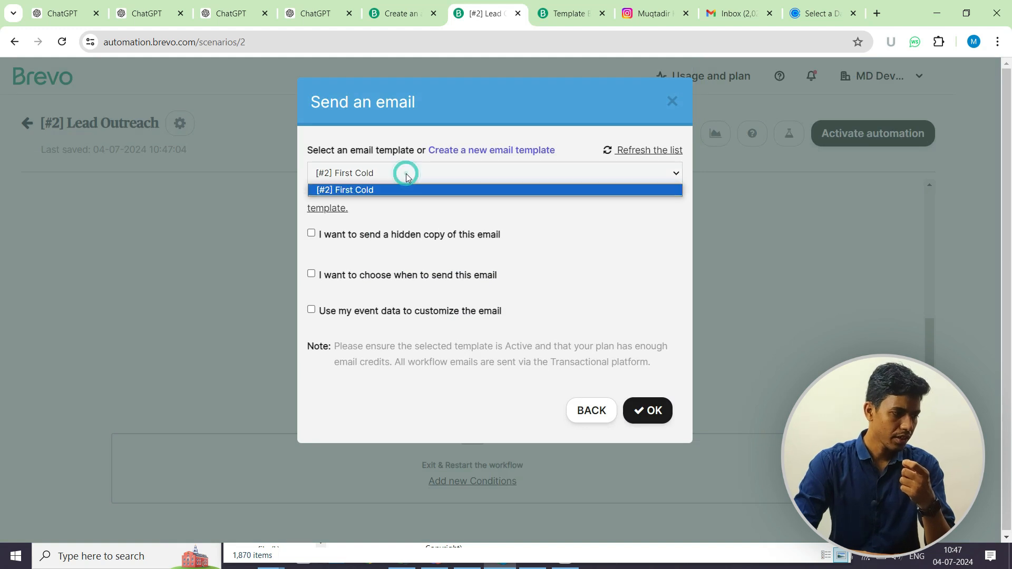
{"action": "left_click", "coordinate": [462, 153]}
Create a new email template named 'Follow Up 1'.
{"action": "left_click", "coordinate": [462, 153]}
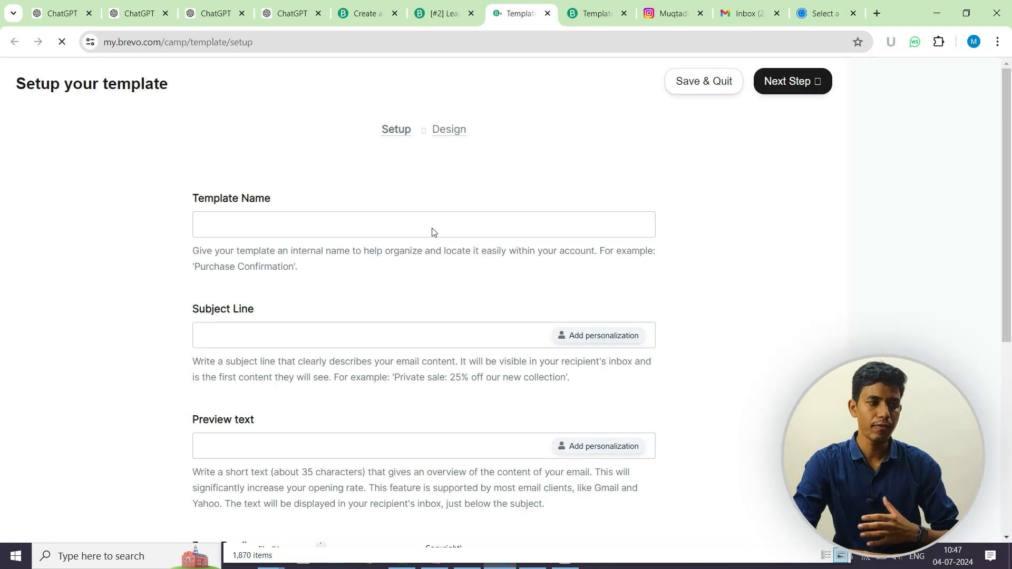
{"action": "left_click", "coordinate": [384, 219]}
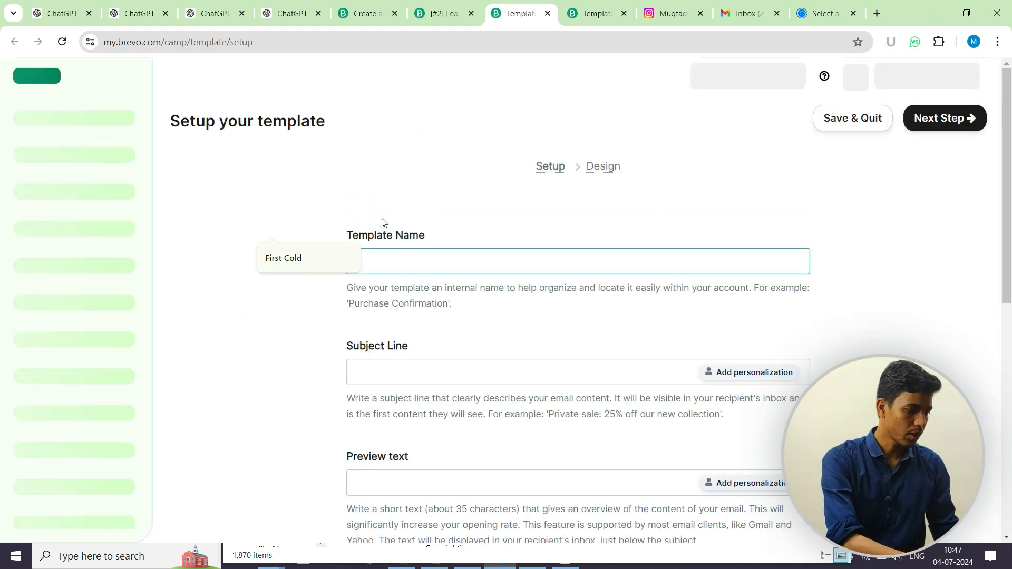
{"action": "left_click", "coordinate": [401, 259]}
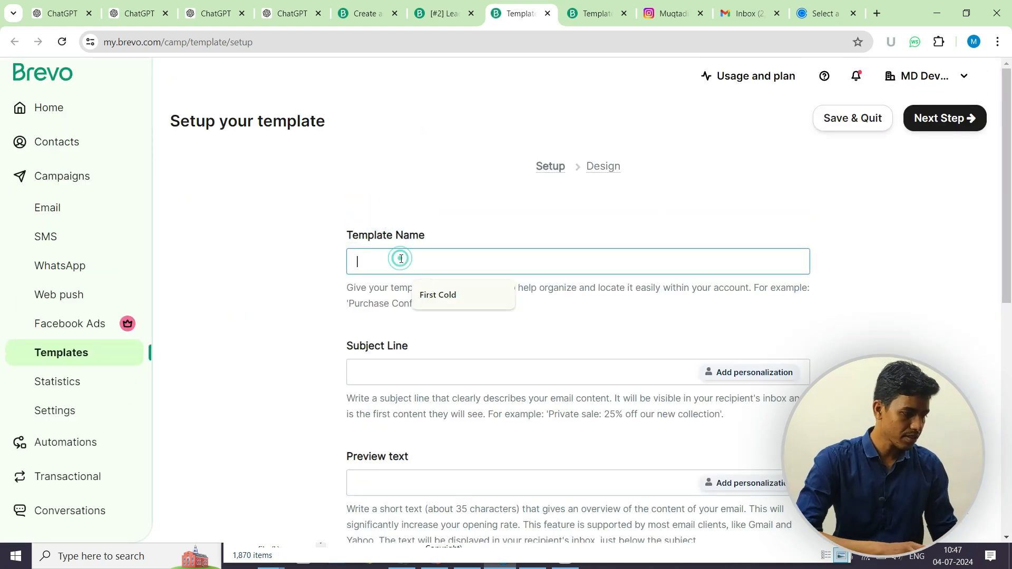
{"action": "type", "text": "Follow "}
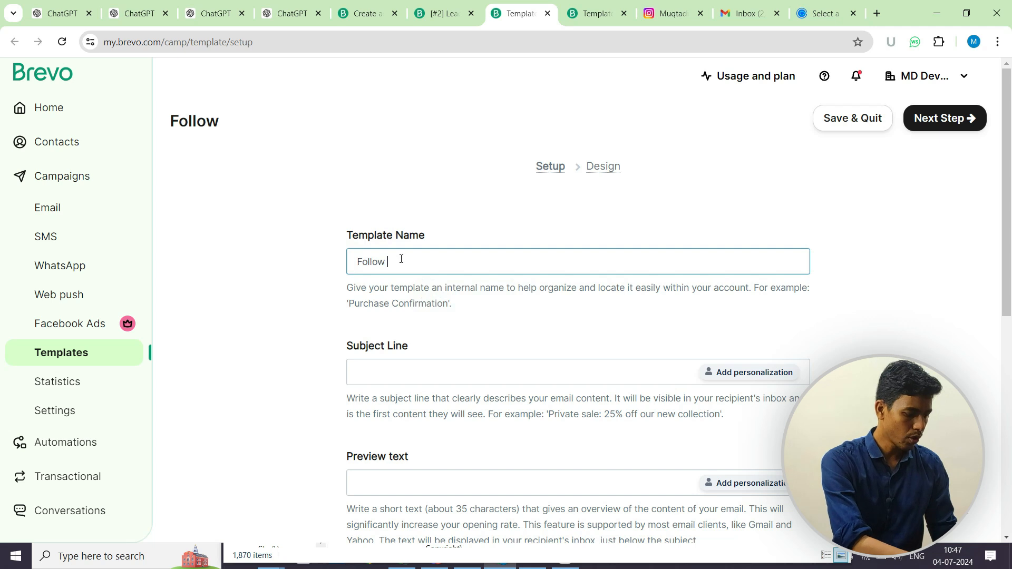
{"action": "type", "text": "Up 1"}
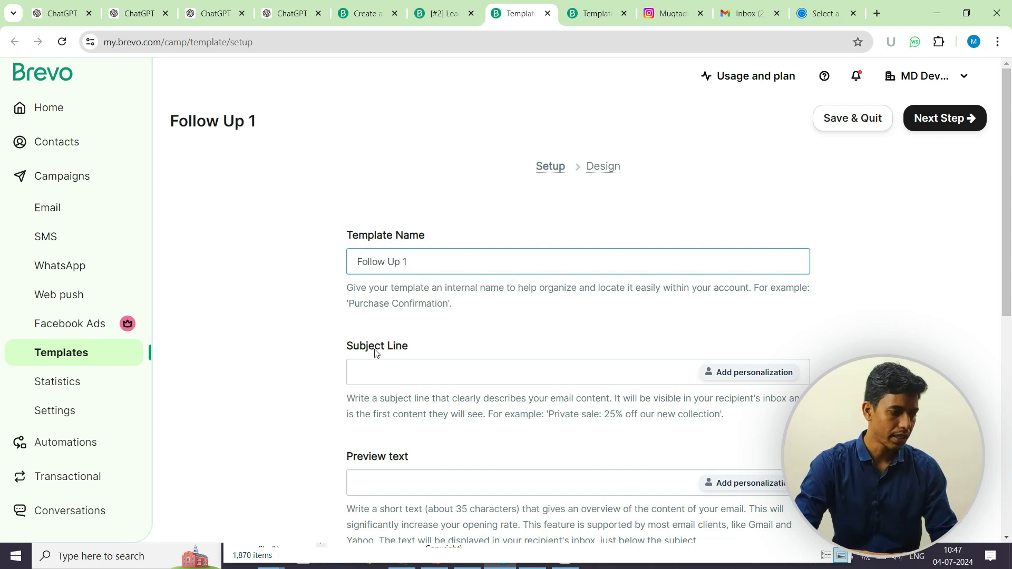
Set the subject line to 'Did you get a chance to check previous mail', replacing the first draft.
{"action": "scroll", "coordinate": [368, 363], "scroll_direction": "down", "scroll_amount": 2}
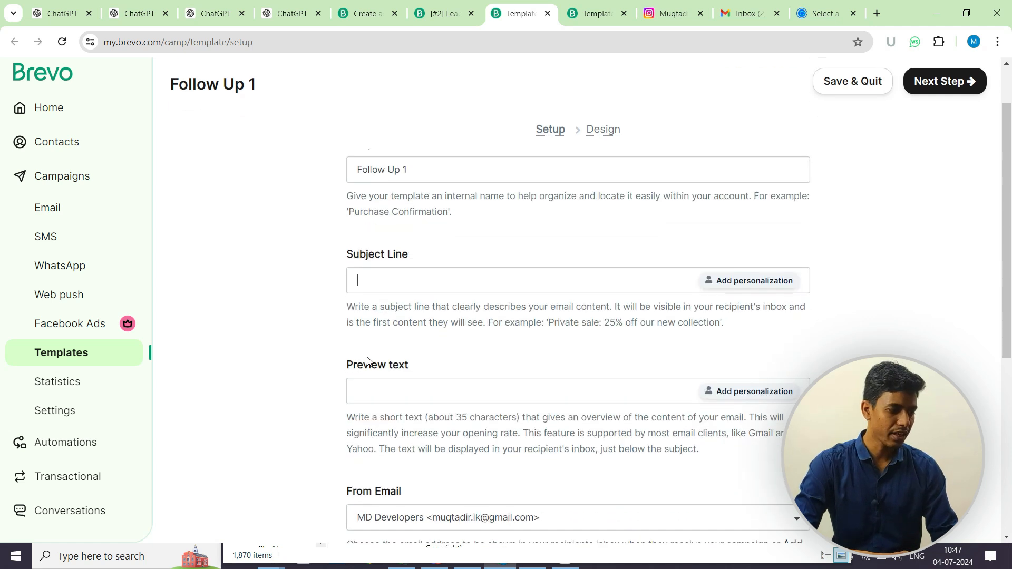
{"action": "key", "text": "Tab"}
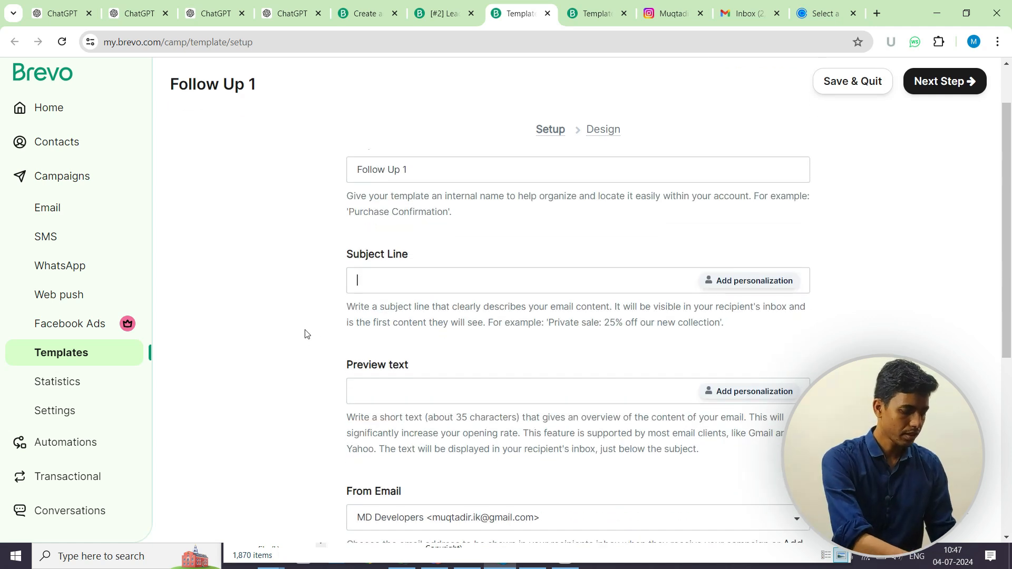
{"action": "type", "text": "Just want to"}
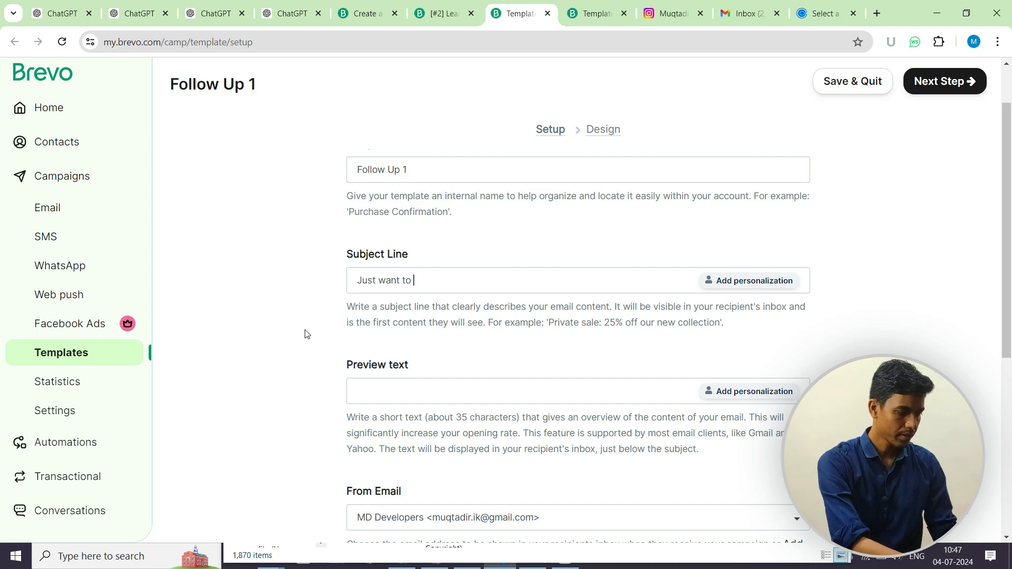
{"action": "type", "text": " Follow Up"}
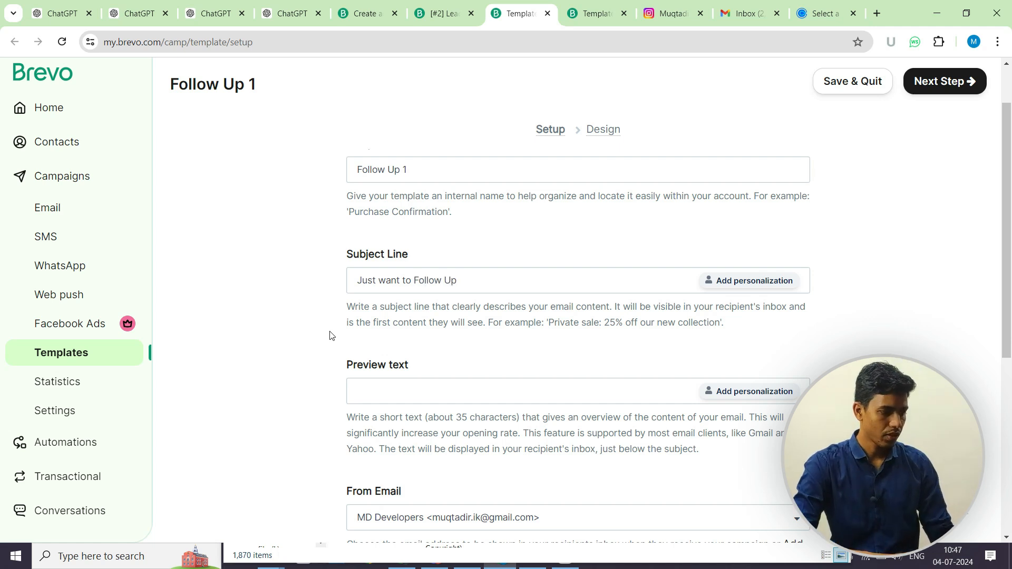
{"action": "triple_click", "coordinate": [450, 283]}
{"action": "type", "text": "Did "}
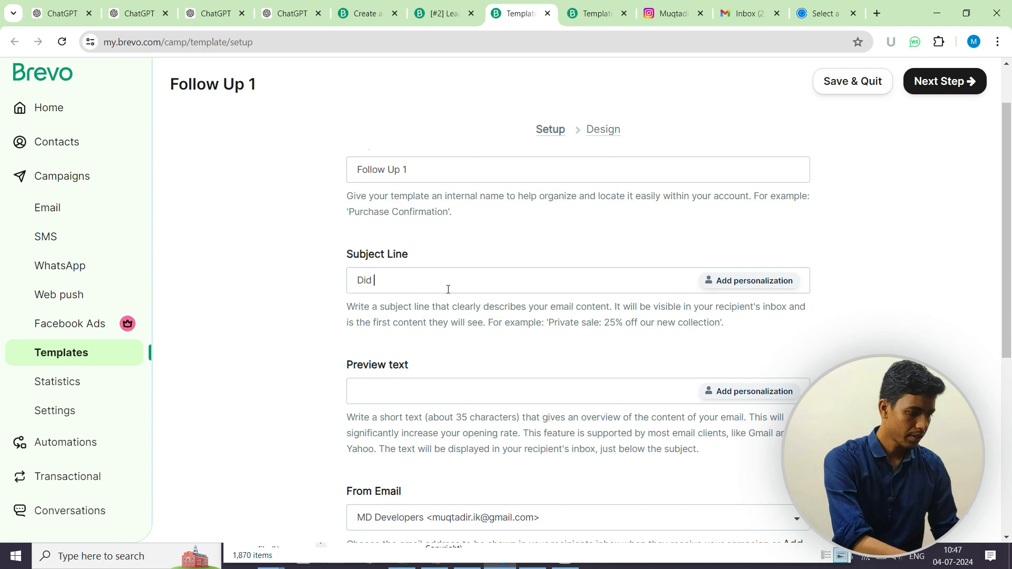
{"action": "type", "text": "you get a chance to check"}
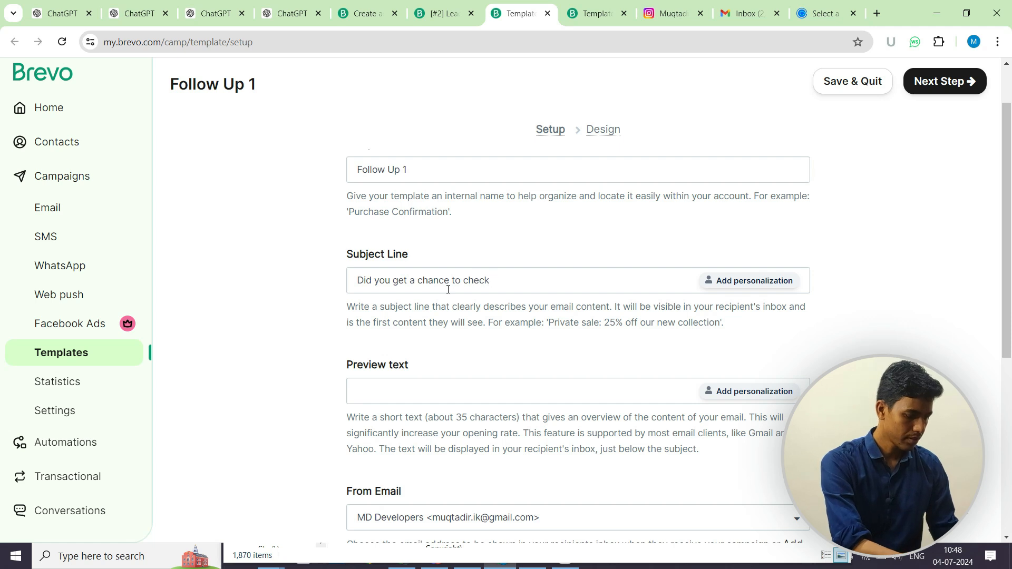
{"action": "type", "text": " my"}
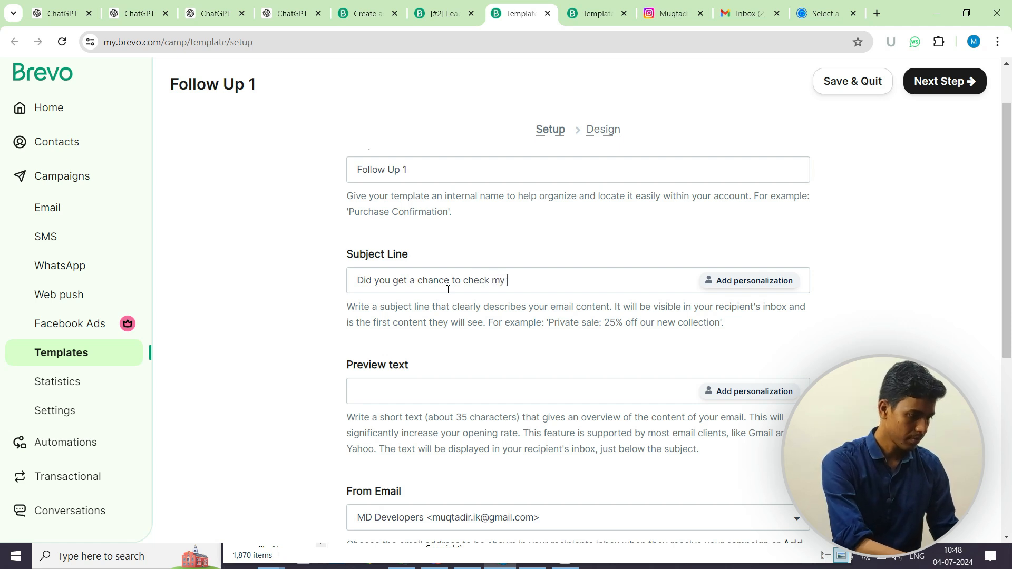
{"action": "key", "text": "BackSpace"}
{"action": "key", "text": "BackSpace"}
{"action": "key", "text": "BackSpace"}
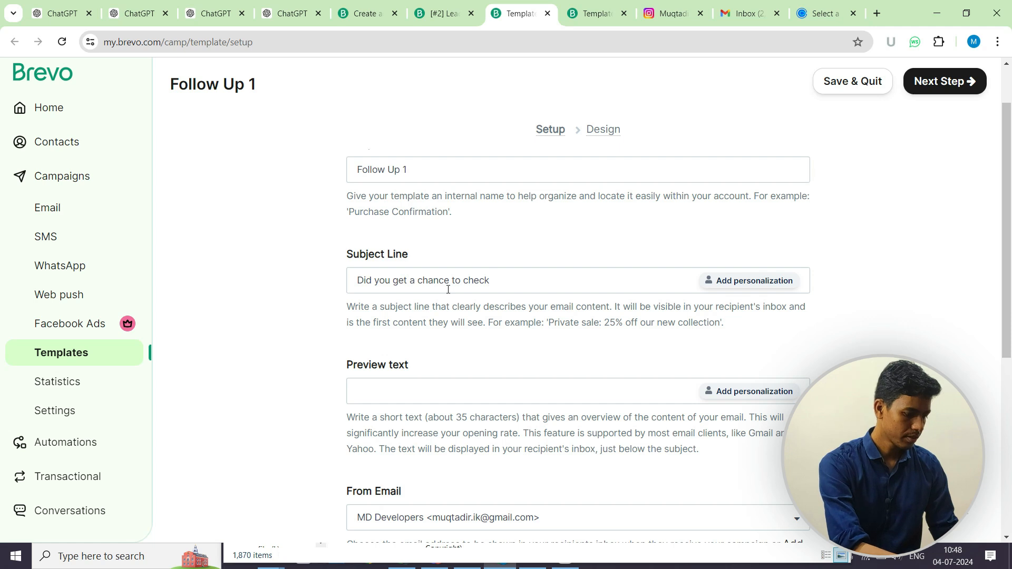
{"action": "type", "text": "previou"}
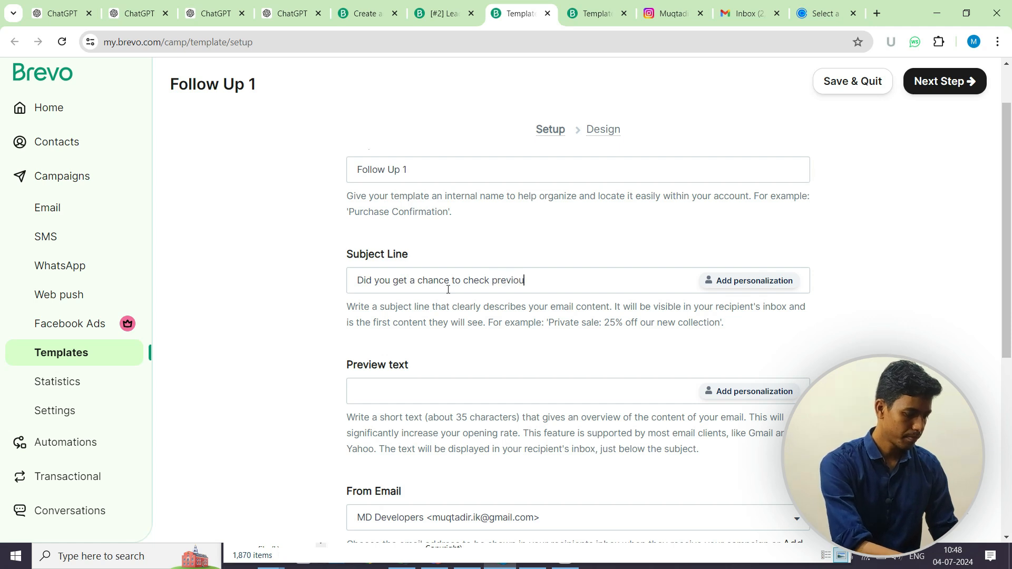
{"action": "type", "text": "s mail"}
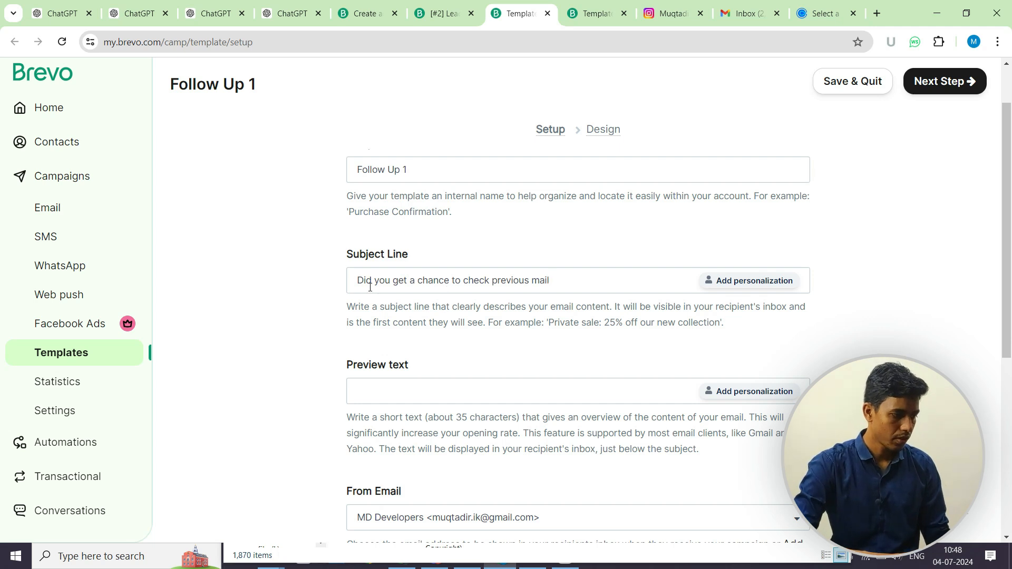
Insert the FIRSTNAME contact attribute at the start of the subject line.
{"action": "left_click", "coordinate": [727, 287]}
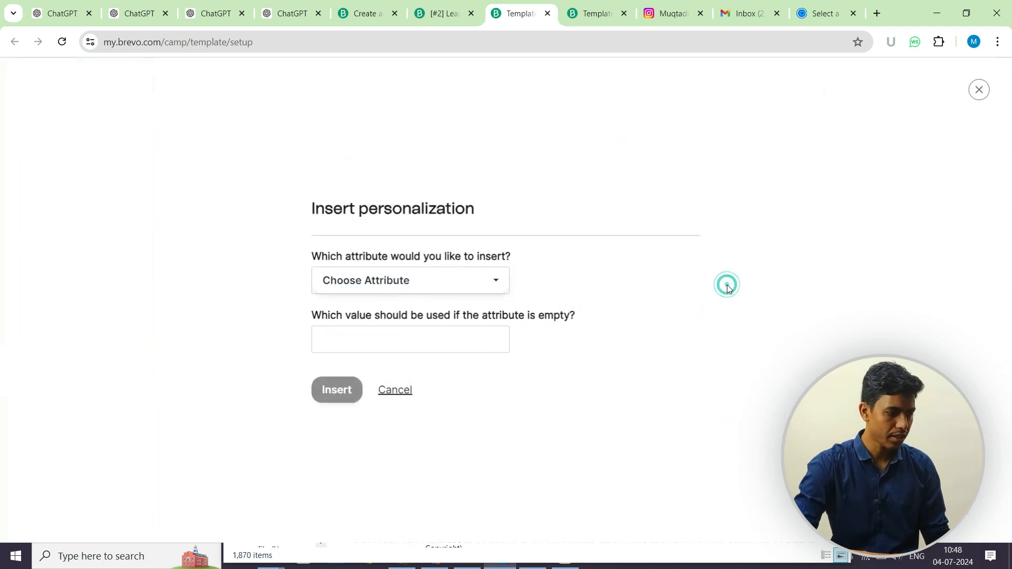
{"action": "left_click", "coordinate": [340, 283]}
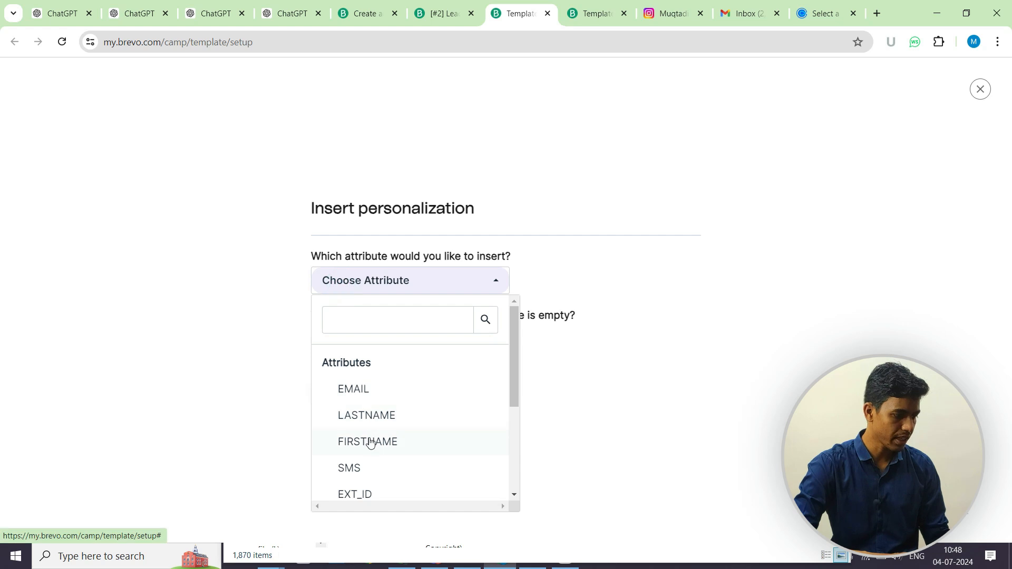
{"action": "left_click", "coordinate": [370, 442]}
{"action": "left_click", "coordinate": [339, 391]}
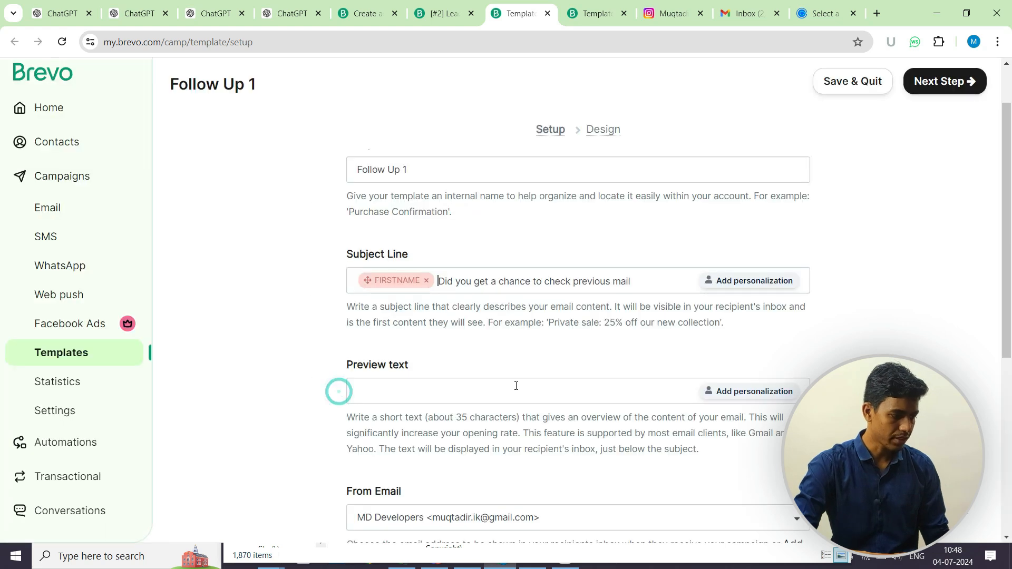
Enter the preview text 'Just to follow about your website updates'.
{"action": "left_click", "coordinate": [480, 391]}
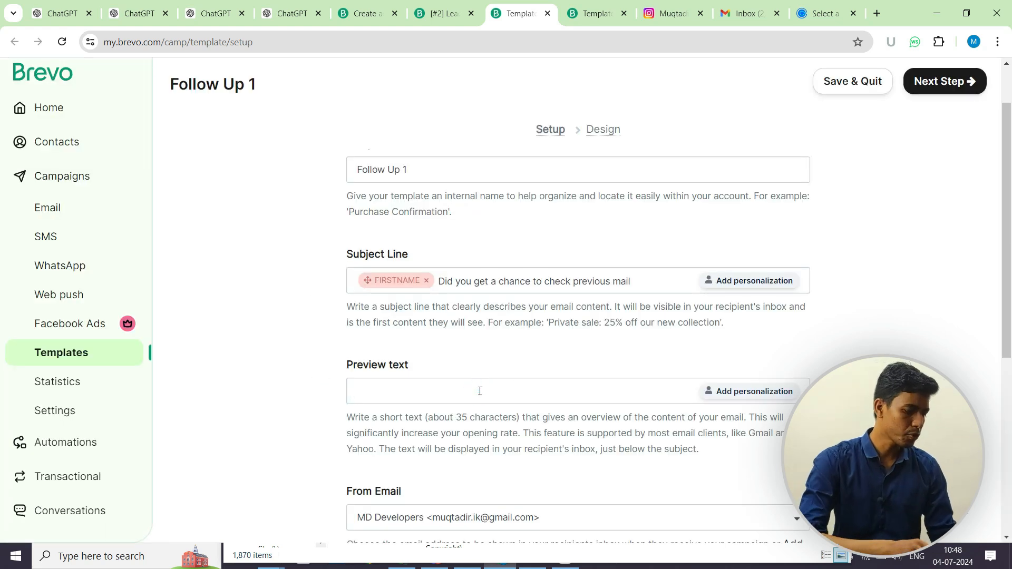
{"action": "type", "text": "Just to follow up"}
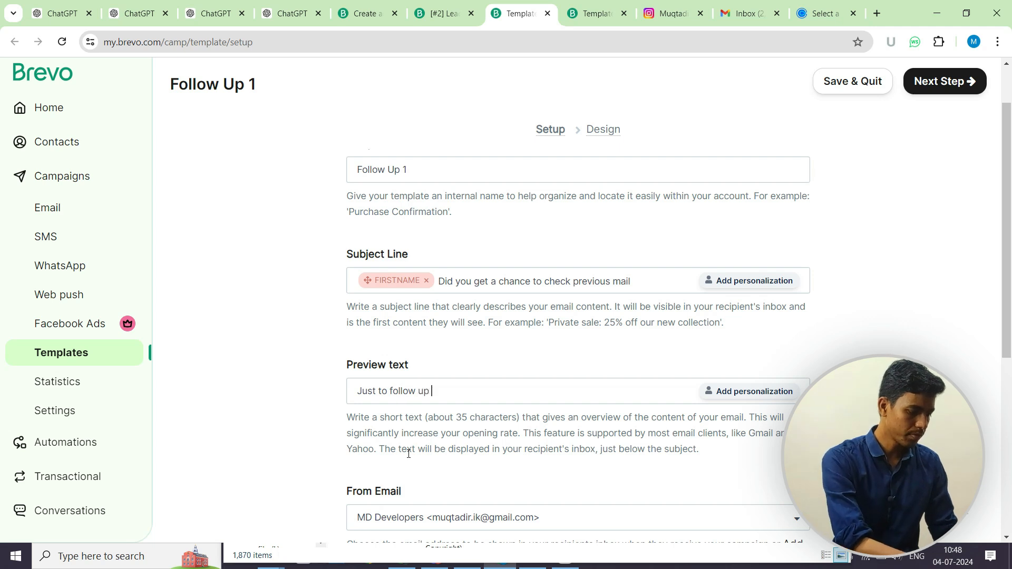
{"action": "type", "text": "about"}
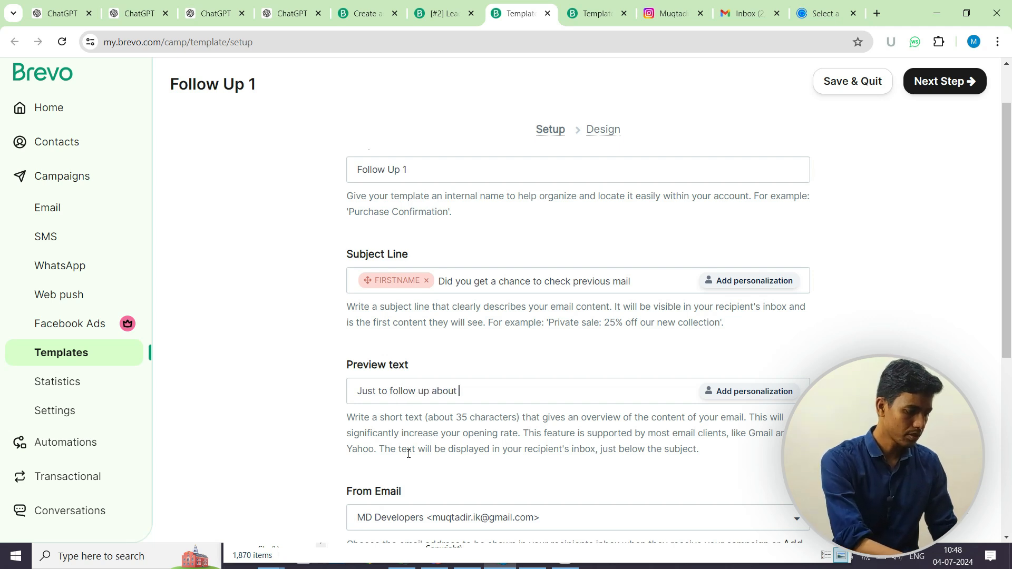
{"action": "type", "text": " your web"}
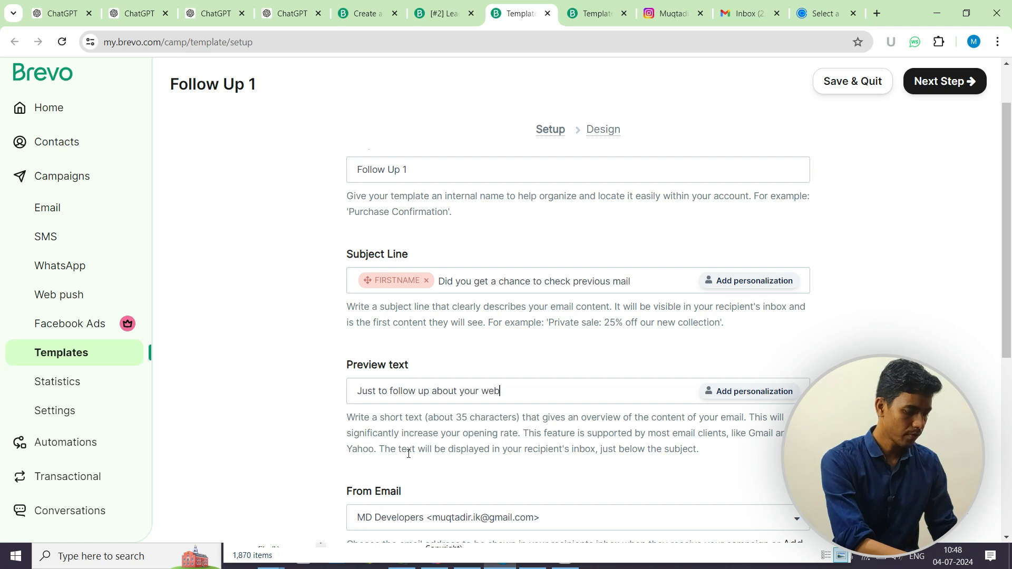
{"action": "type", "text": "site updates"}
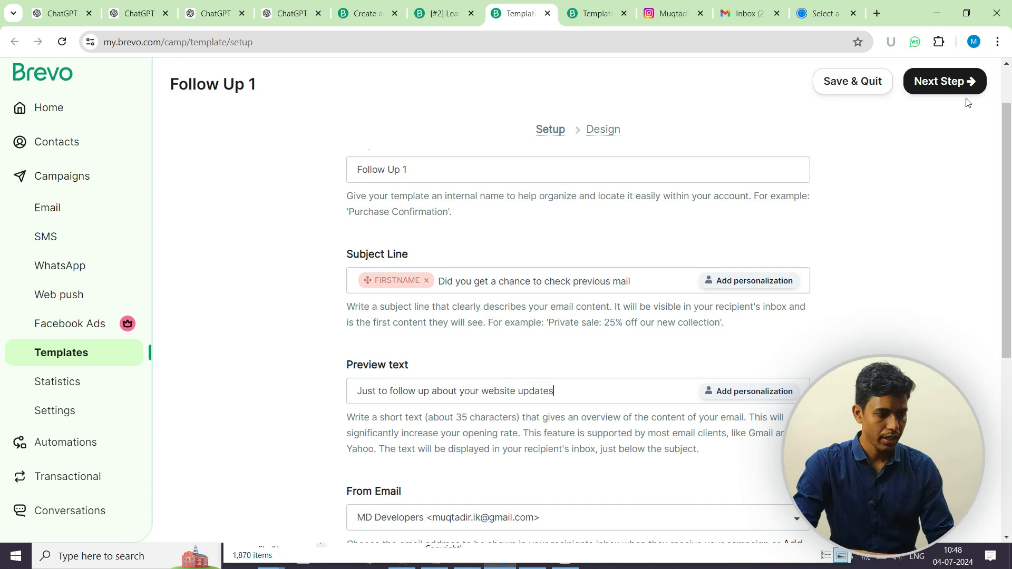
Start the Follow Up 1 design from the blank layout with one Text block, then return to ChatGPT.
{"action": "left_click", "coordinate": [966, 81]}
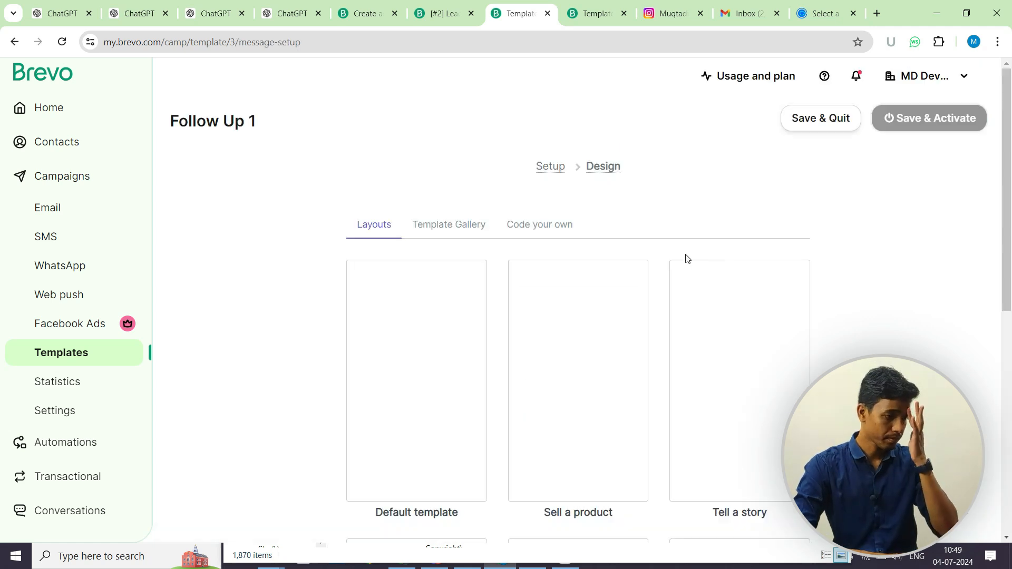
{"action": "scroll", "coordinate": [789, 401], "scroll_direction": "down", "scroll_amount": 2}
{"action": "scroll", "coordinate": [789, 400], "scroll_direction": "down", "scroll_amount": 2}
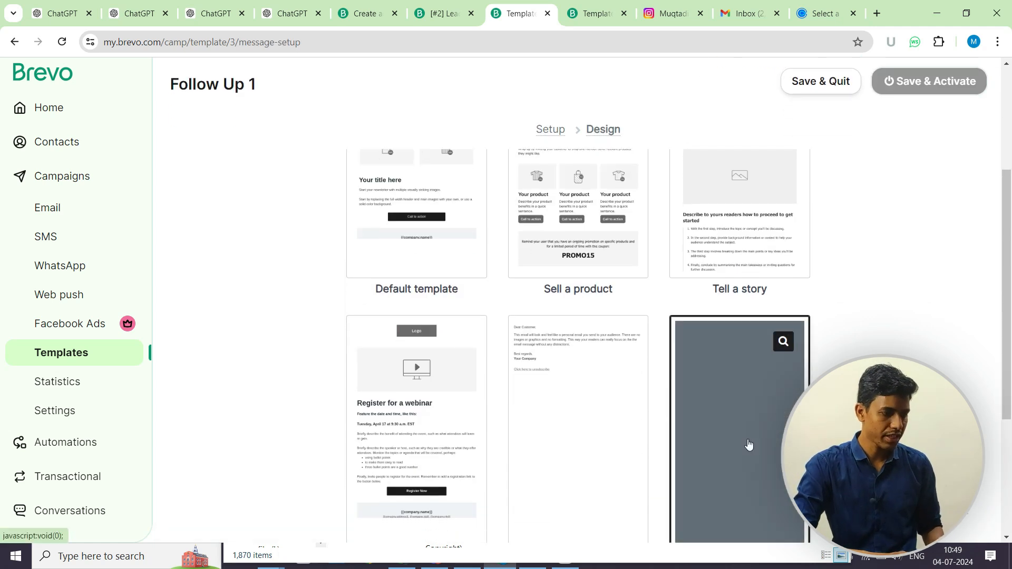
{"action": "left_click", "coordinate": [771, 413]}
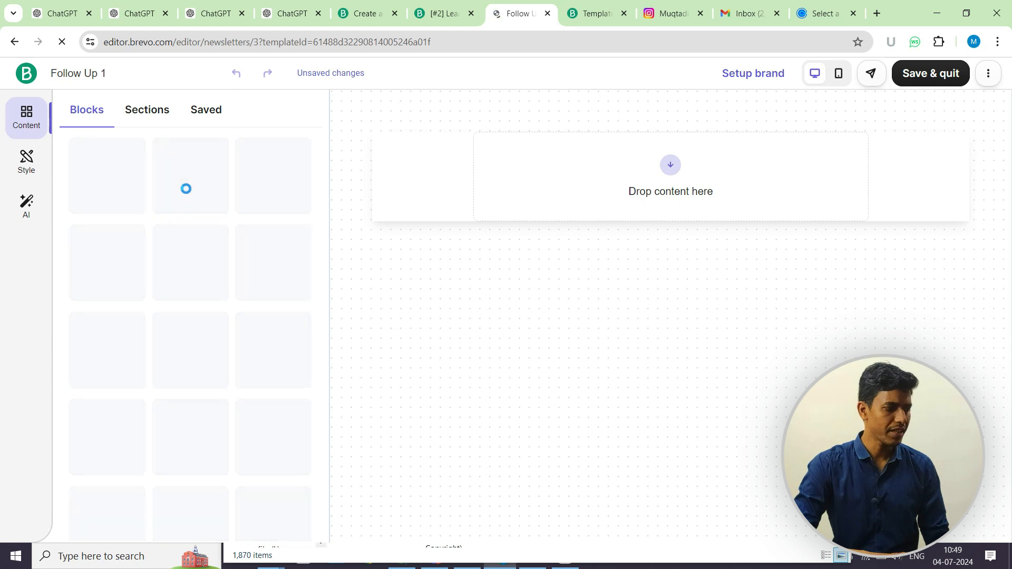
{"action": "left_click_drag", "start_coordinate": [187, 186], "coordinate": [582, 210]}
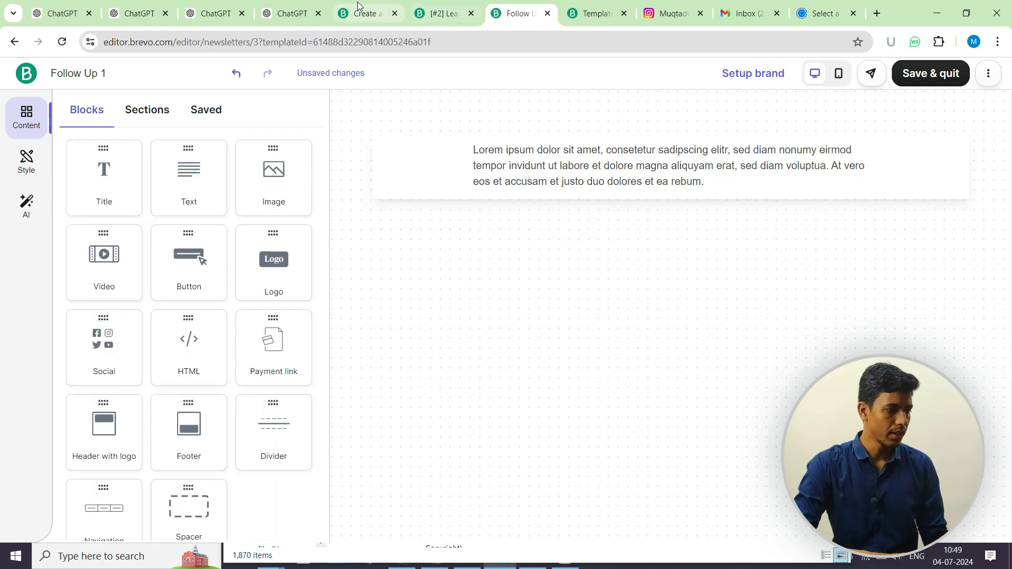
{"action": "left_click", "coordinate": [298, 12]}
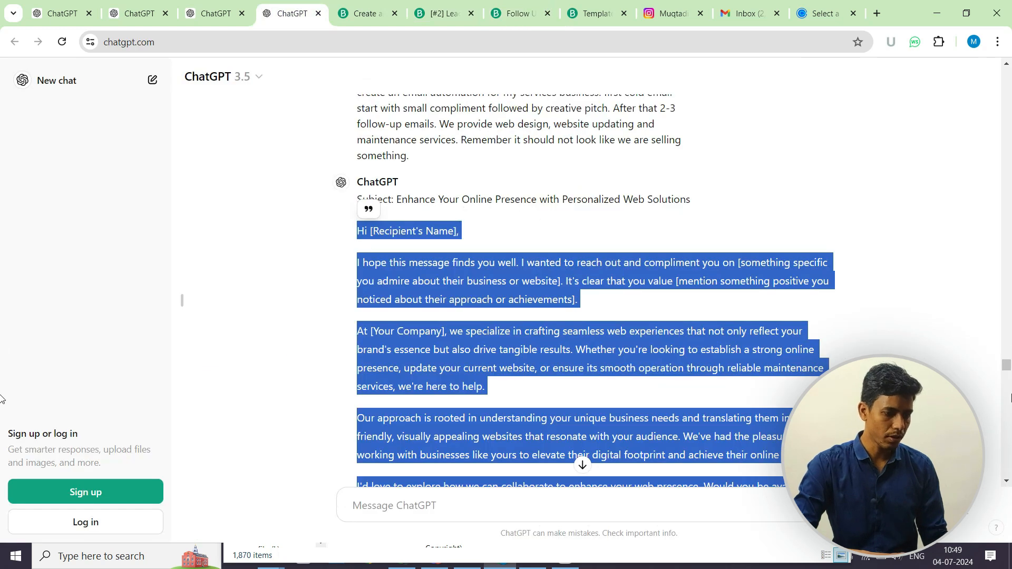
Select the Follow-Up Email 1 text from 'Hi [Recipient's Name],' to '[Your Full Name]' in ChatGPT.
{"action": "left_click", "coordinate": [1007, 481]}
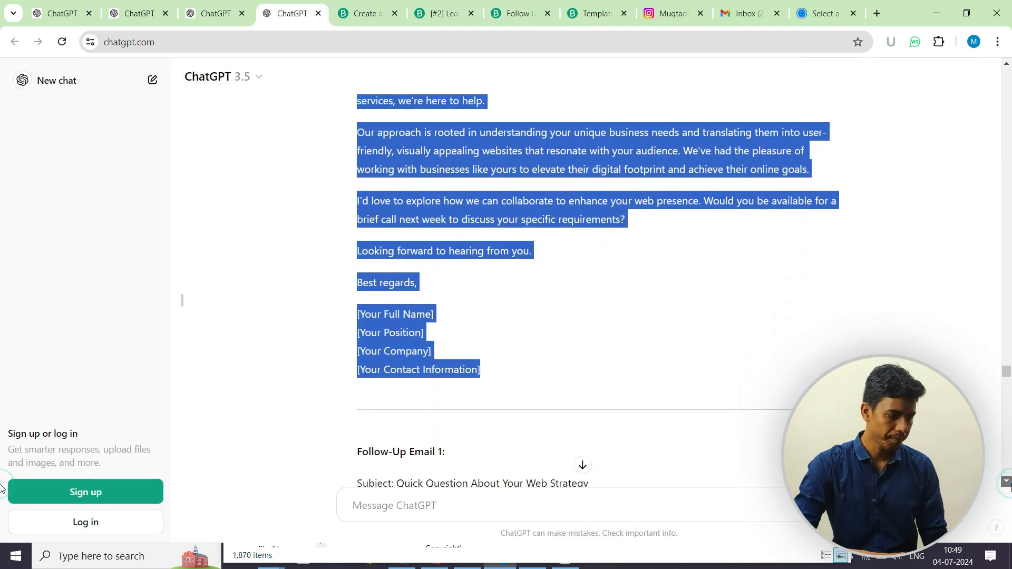
{"action": "scroll", "coordinate": [580, 274], "scroll_direction": "down", "scroll_amount": 4}
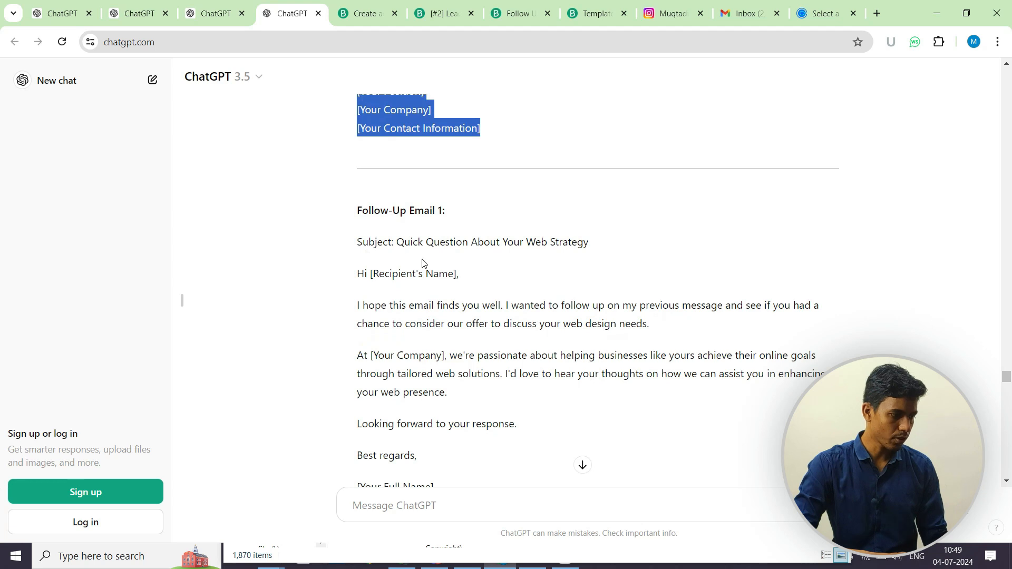
{"action": "mouse_move", "coordinate": [364, 276]}
{"action": "left_mouse_down"}
{"action": "mouse_move", "coordinate": [412, 305]}
{"action": "mouse_move", "coordinate": [431, 476]}
{"action": "mouse_move", "coordinate": [580, 463]}
{"action": "mouse_move", "coordinate": [449, 341]}
{"action": "left_mouse_up"}
{"action": "key", "text": "ctrl+c"}
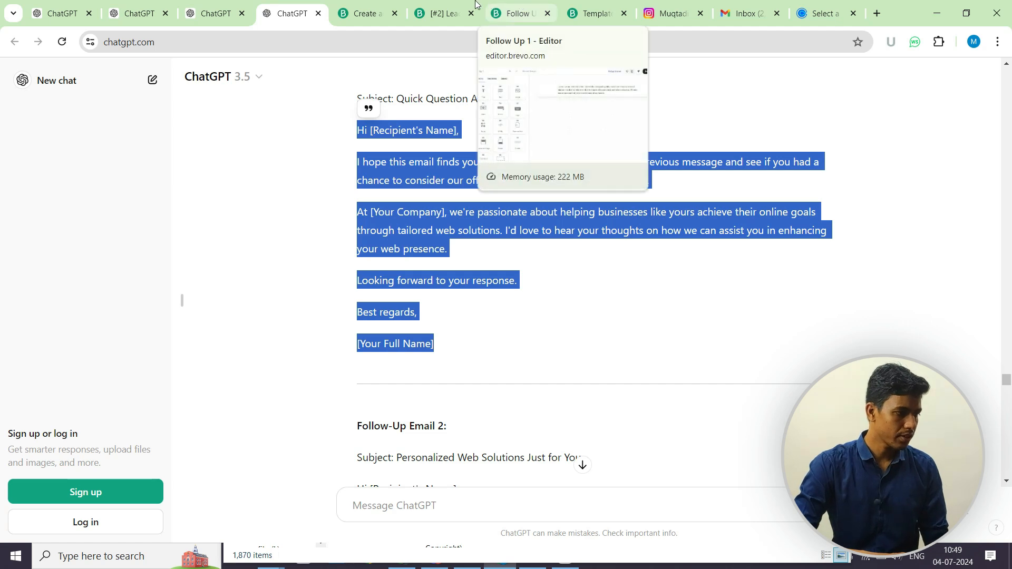
{"action": "left_click", "coordinate": [515, 13]}
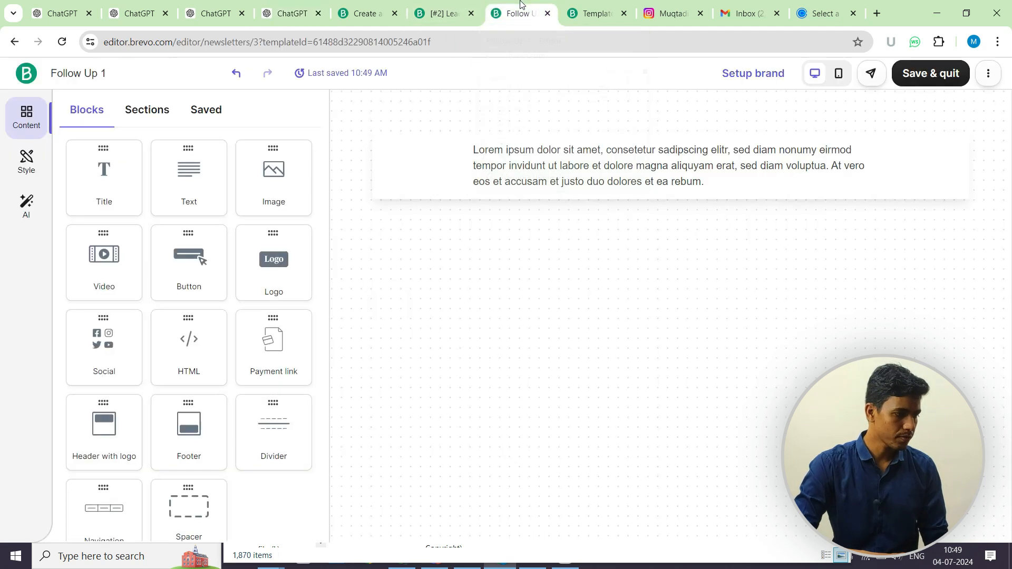
Paste the follow-up email into the text block and replace the recipient placeholder with FIRSTNAME.
{"action": "left_click", "coordinate": [488, 172]}
{"action": "triple_click", "coordinate": [488, 172]}
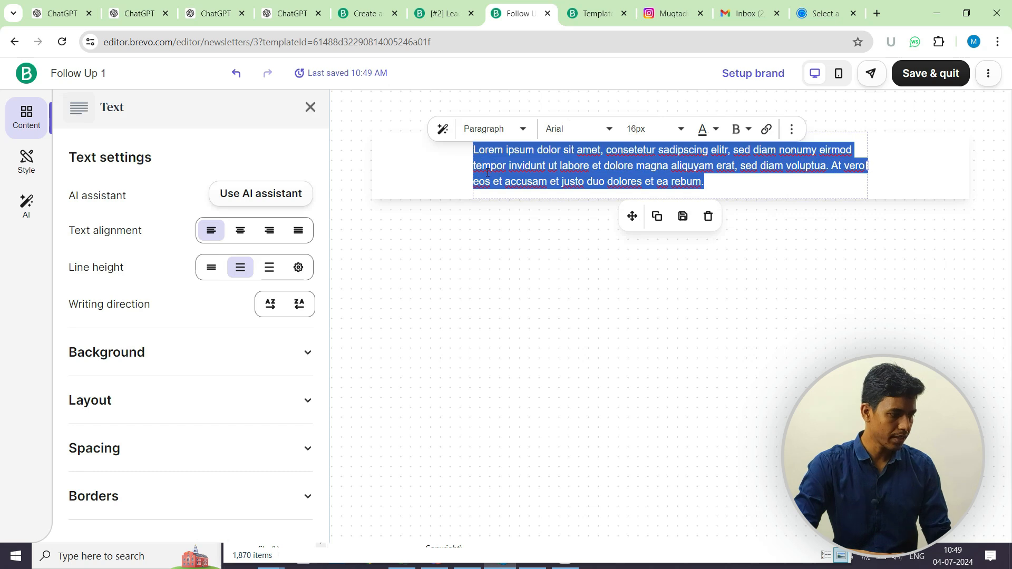
{"action": "key", "text": "ctrl+v"}
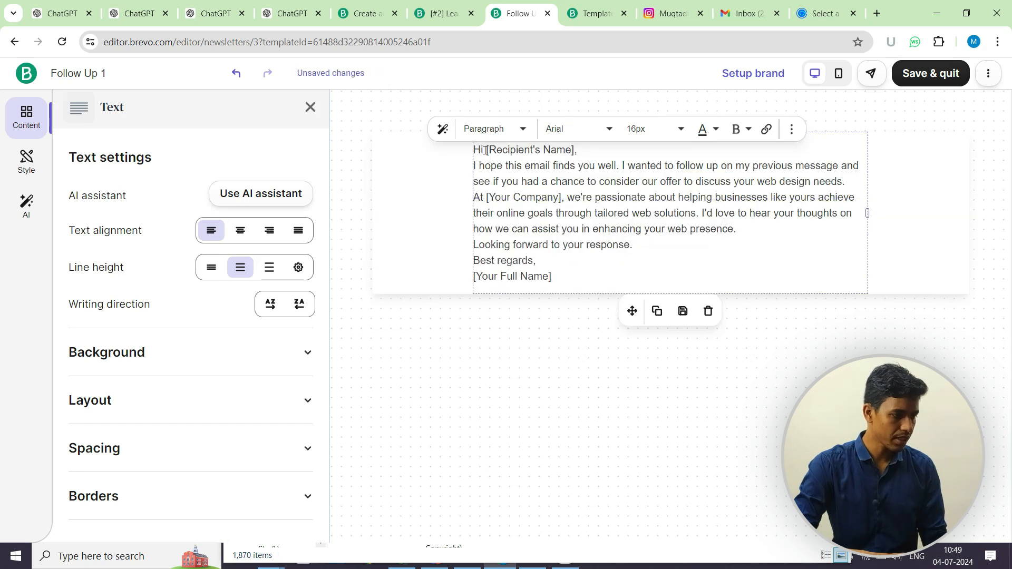
{"action": "left_click_drag", "start_coordinate": [487, 150], "coordinate": [574, 151]}
{"action": "key", "text": "BackSpace"}
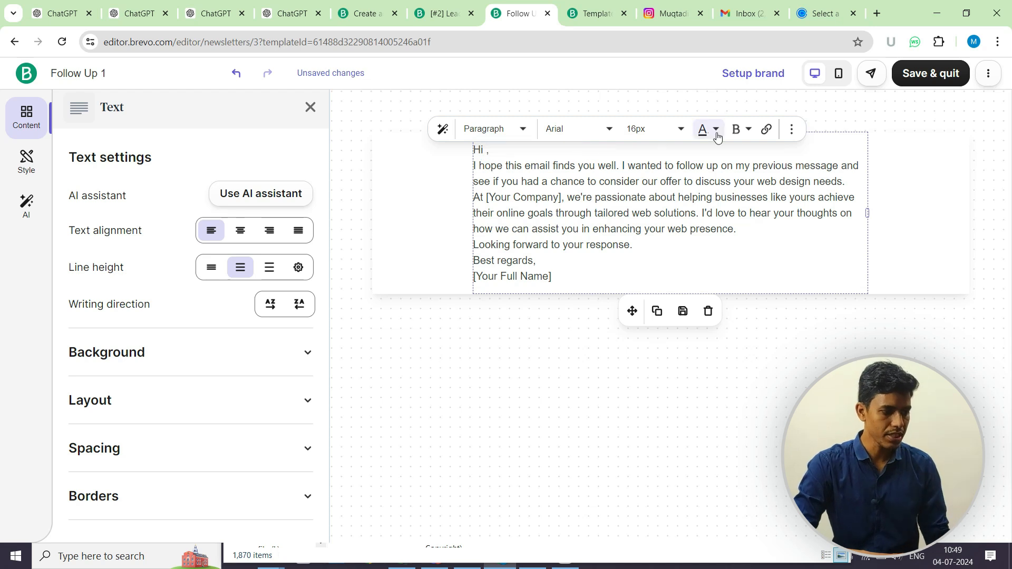
{"action": "left_click", "coordinate": [791, 130]}
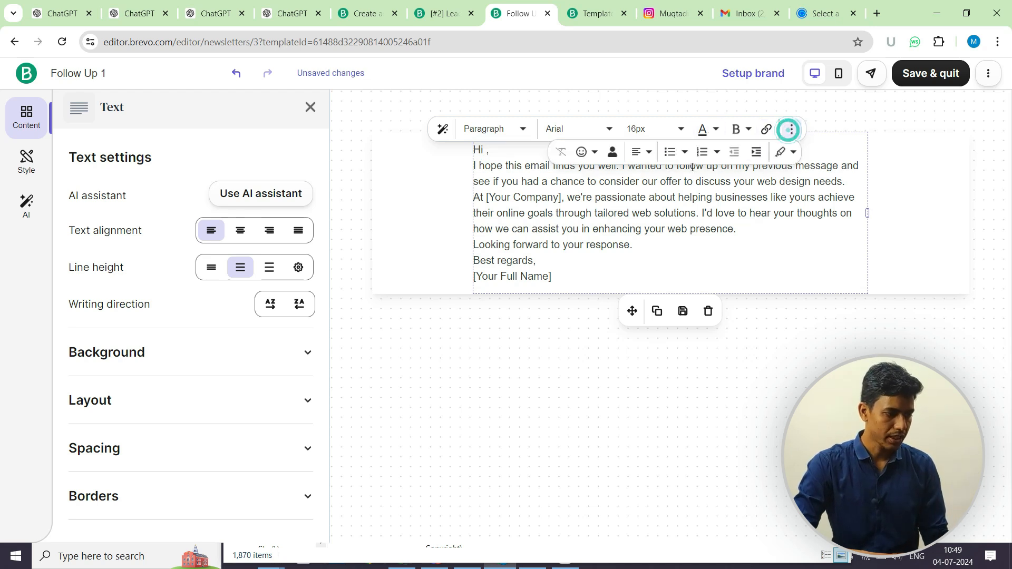
{"action": "left_click", "coordinate": [612, 157]}
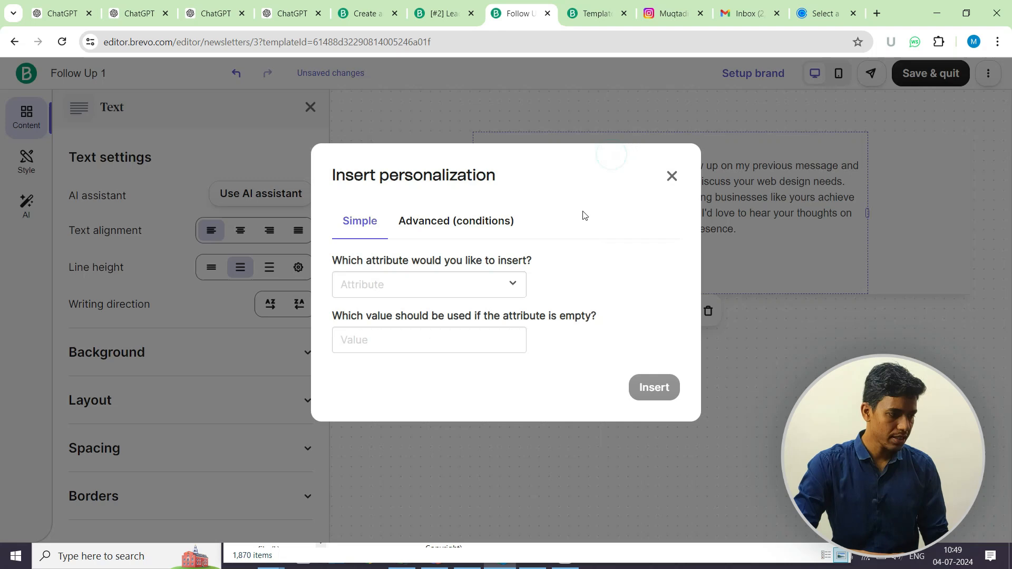
{"action": "left_click", "coordinate": [434, 287]}
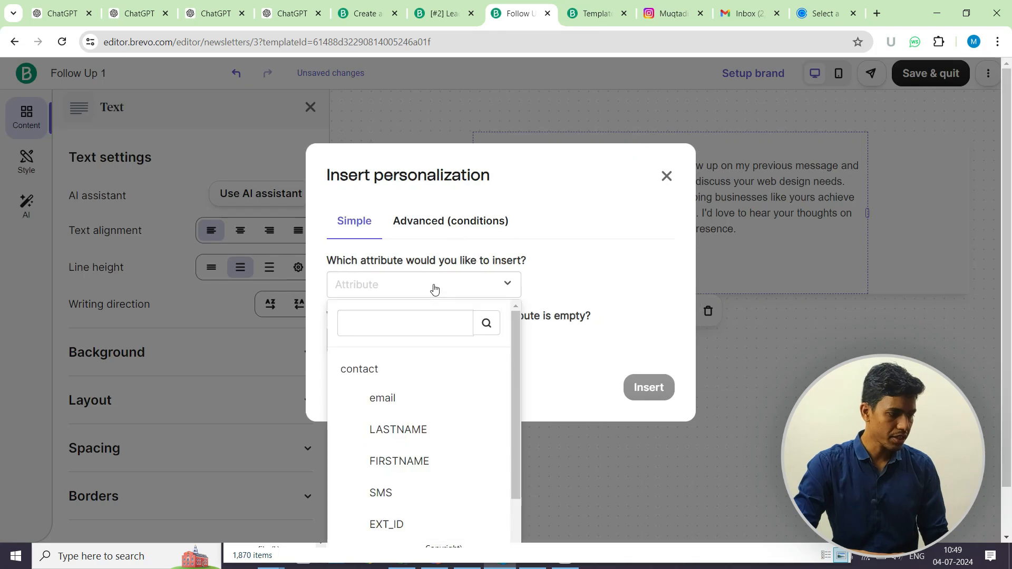
{"action": "left_click", "coordinate": [396, 462]}
{"action": "left_click", "coordinate": [665, 389]}
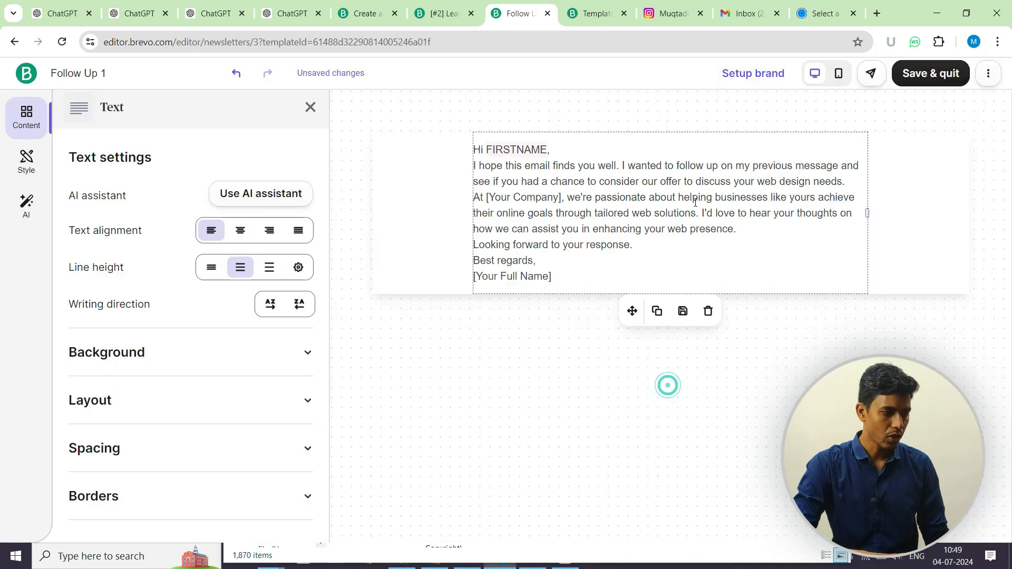
Add blank lines between paragraphs and replace [Your Full Name] with the sender's name.
{"action": "left_click", "coordinate": [599, 157]}
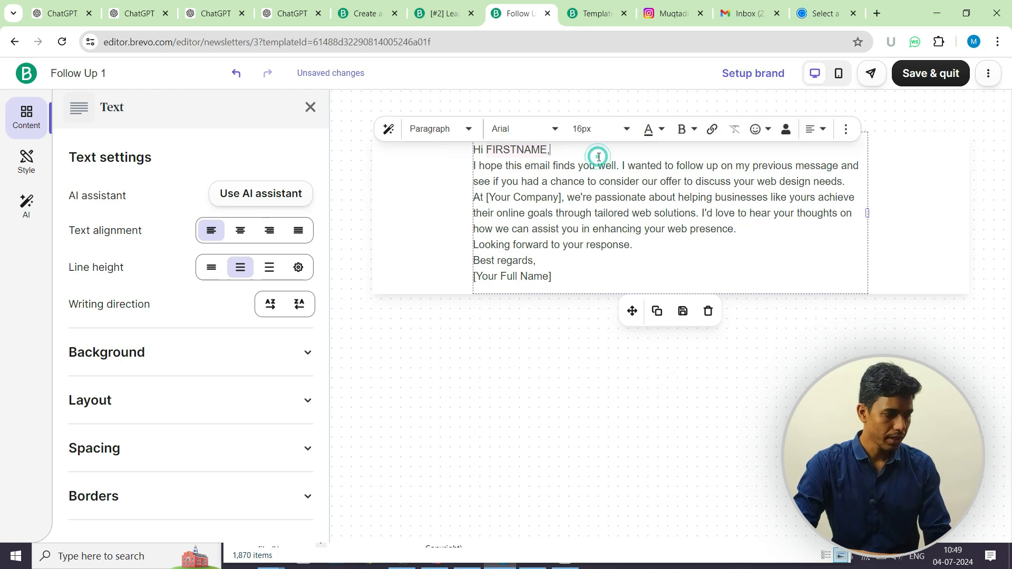
{"action": "key", "text": "Return"}
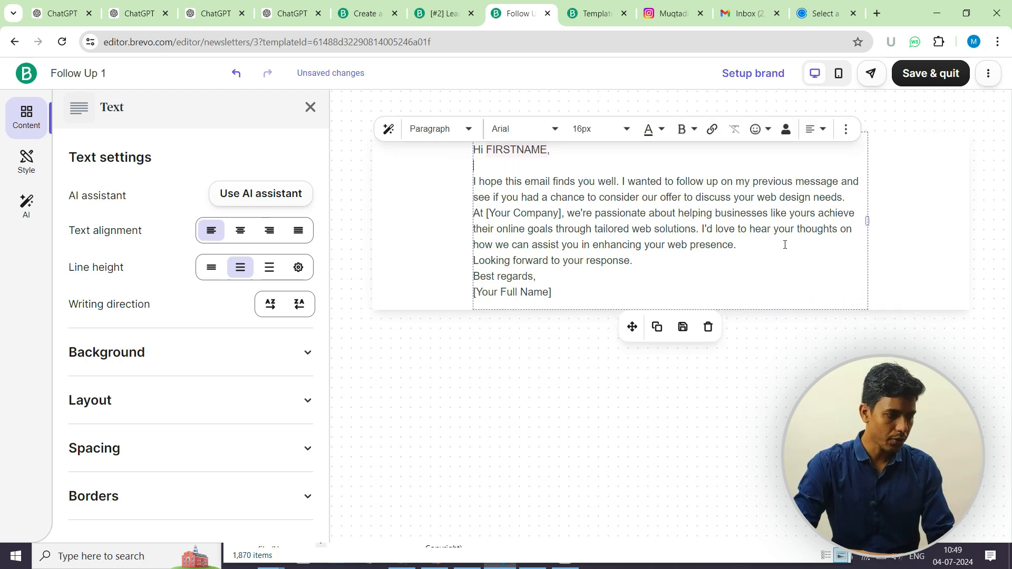
{"action": "left_click", "coordinate": [784, 245]}
{"action": "key", "text": "Return"}
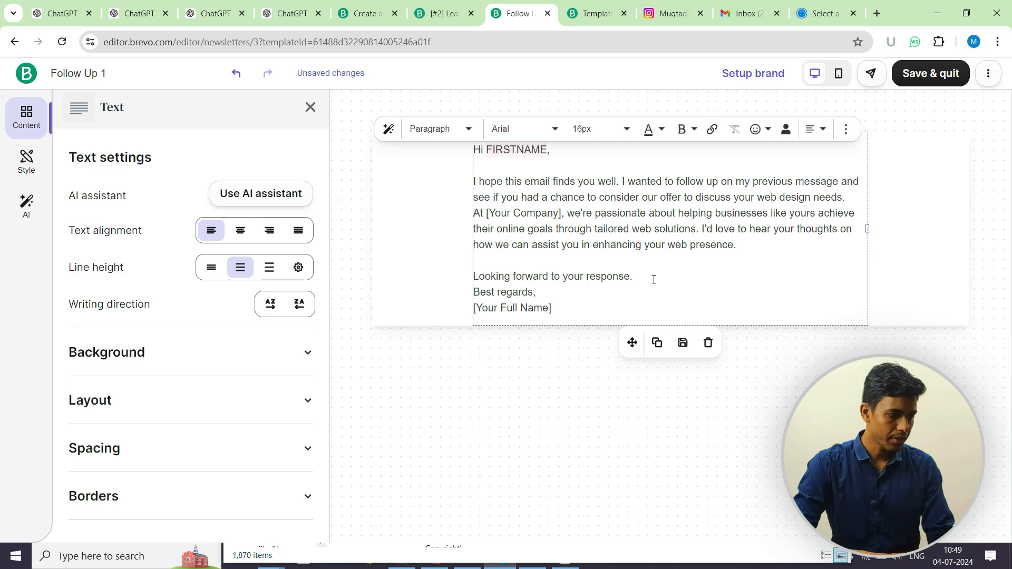
{"action": "left_click", "coordinate": [654, 279]}
{"action": "key", "text": "Return"}
{"action": "left_click_drag", "start_coordinate": [553, 323], "coordinate": [467, 323]}
{"action": "type", "text": "Muqtadir Khan"}
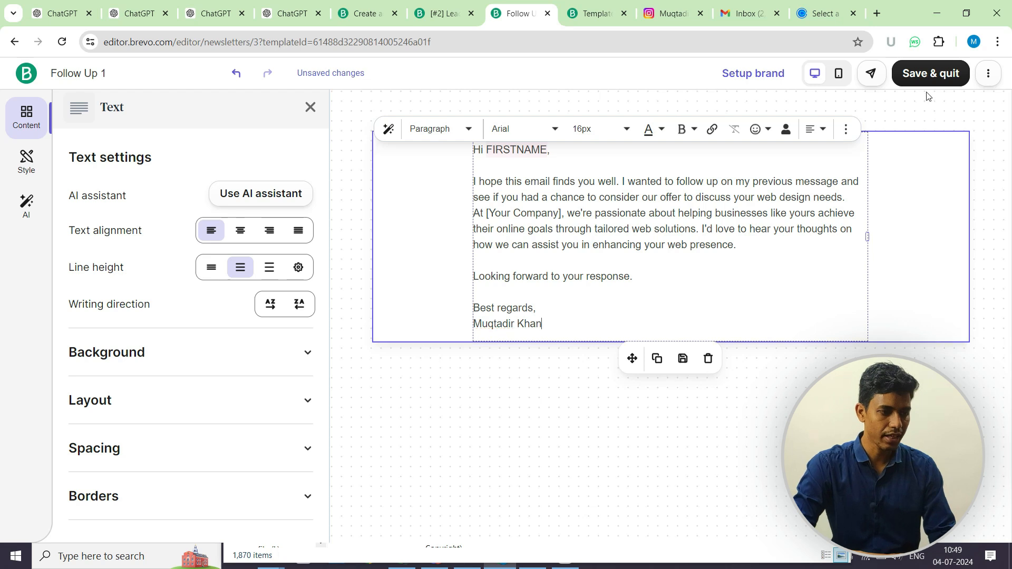
Save and activate the Follow Up 1 template.
{"action": "left_click", "coordinate": [928, 77]}
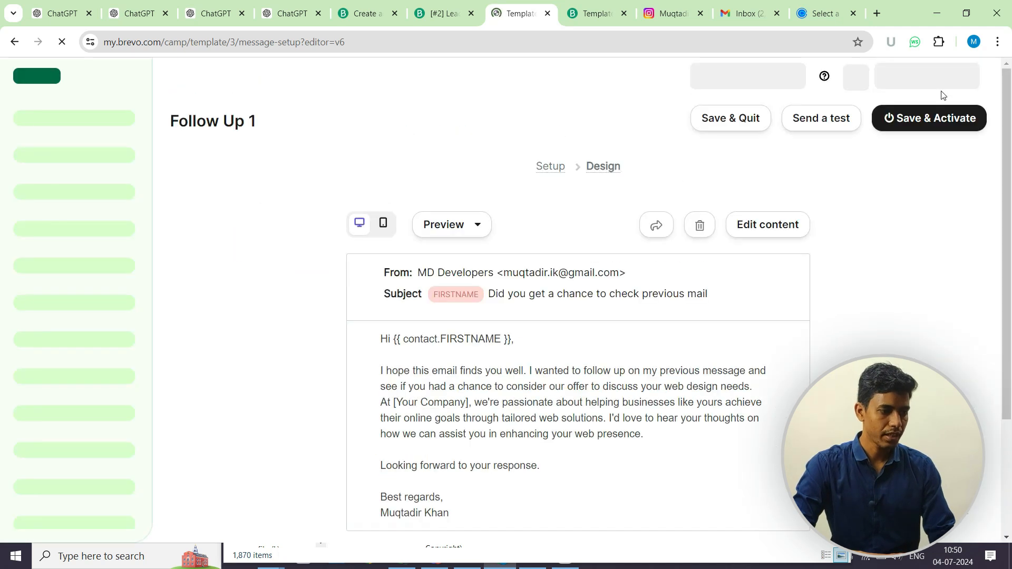
{"action": "left_click", "coordinate": [935, 125]}
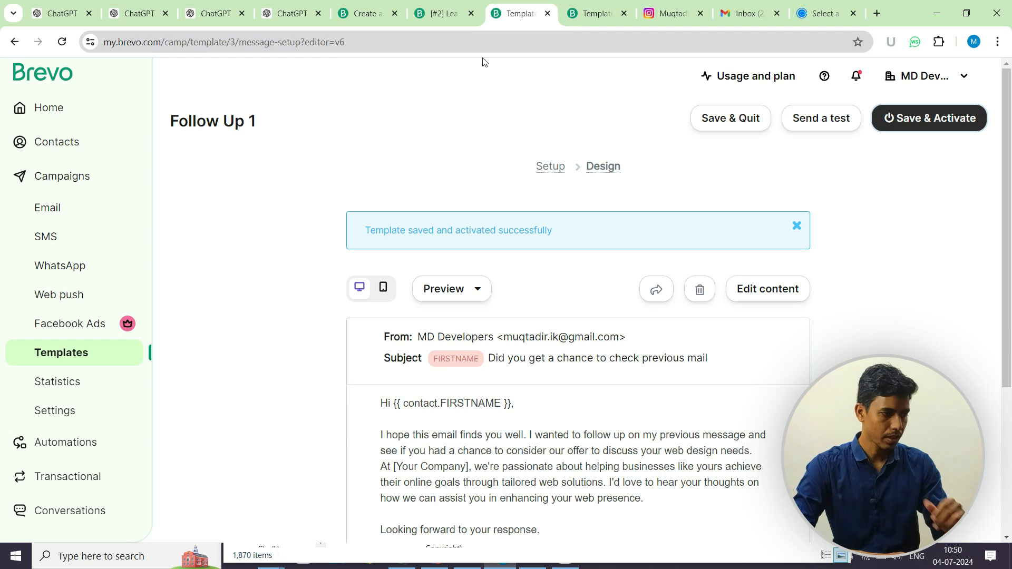
Add a Send an email step using [#3] Follow Up 1 after the 2-day wait.
{"action": "left_click", "coordinate": [437, 13]}
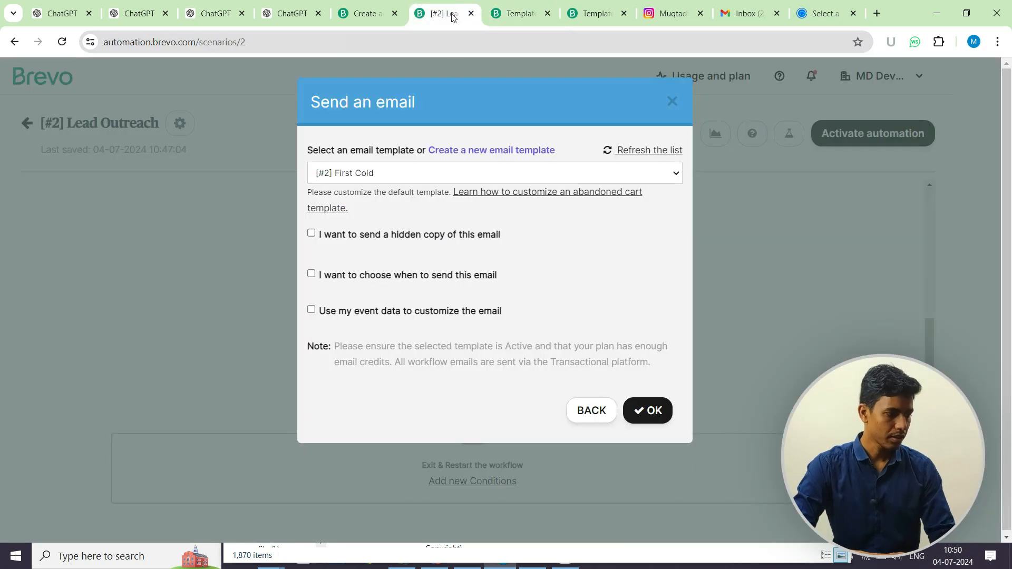
{"action": "left_click", "coordinate": [672, 101]}
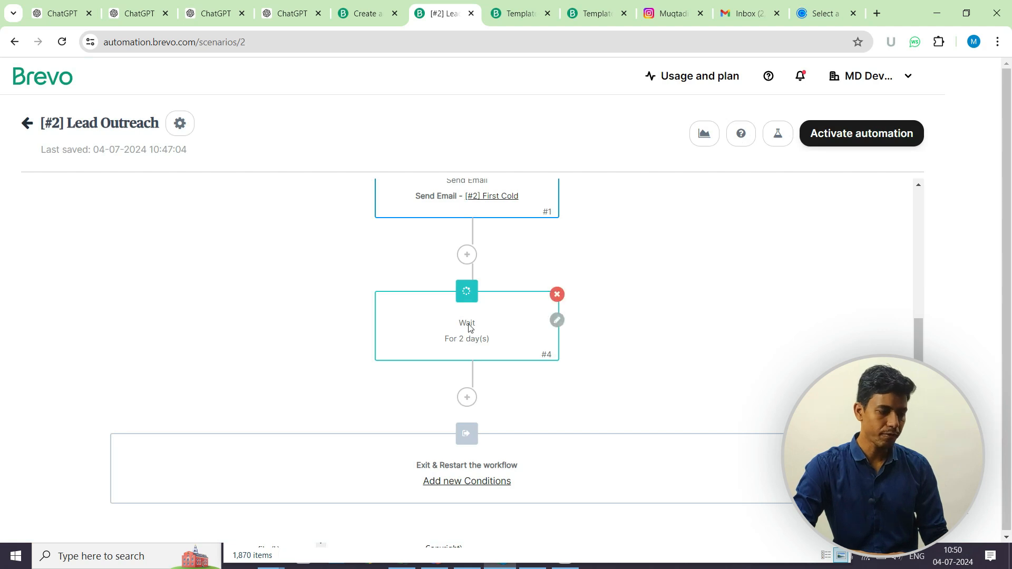
{"action": "left_click", "coordinate": [466, 398]}
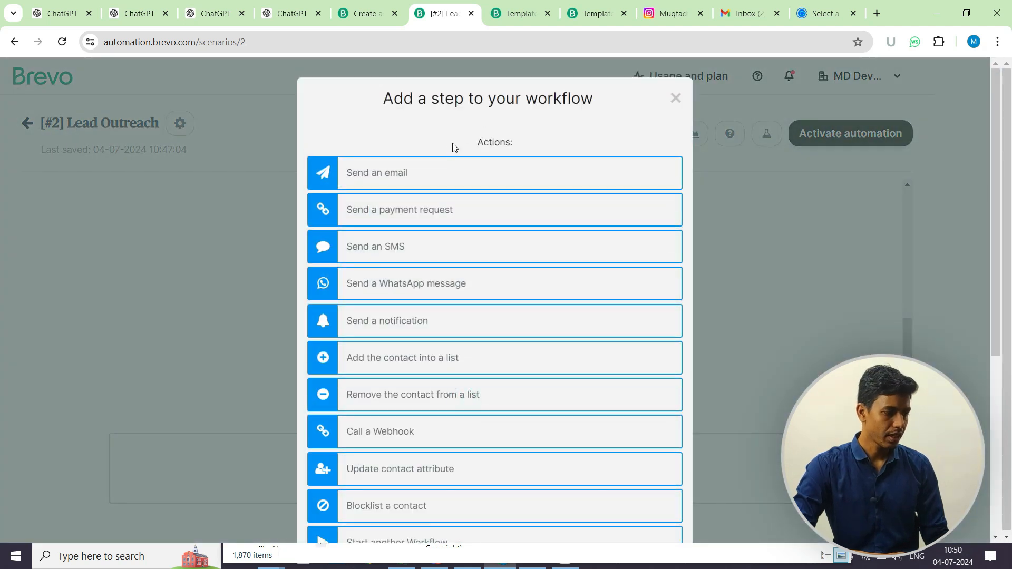
{"action": "left_click", "coordinate": [435, 170]}
{"action": "left_click", "coordinate": [474, 174]}
{"action": "left_click", "coordinate": [386, 193]}
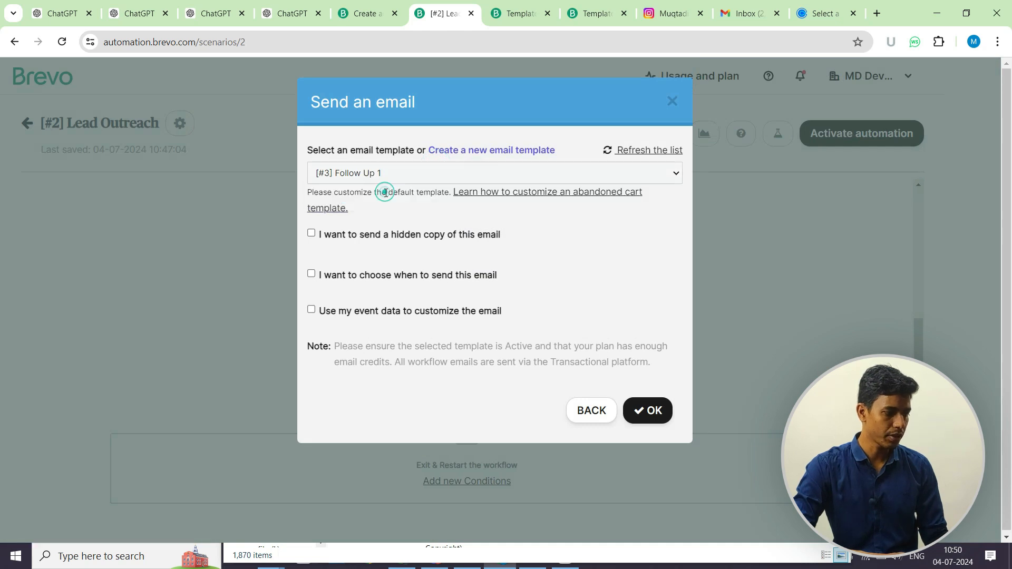
{"action": "left_click", "coordinate": [659, 415]}
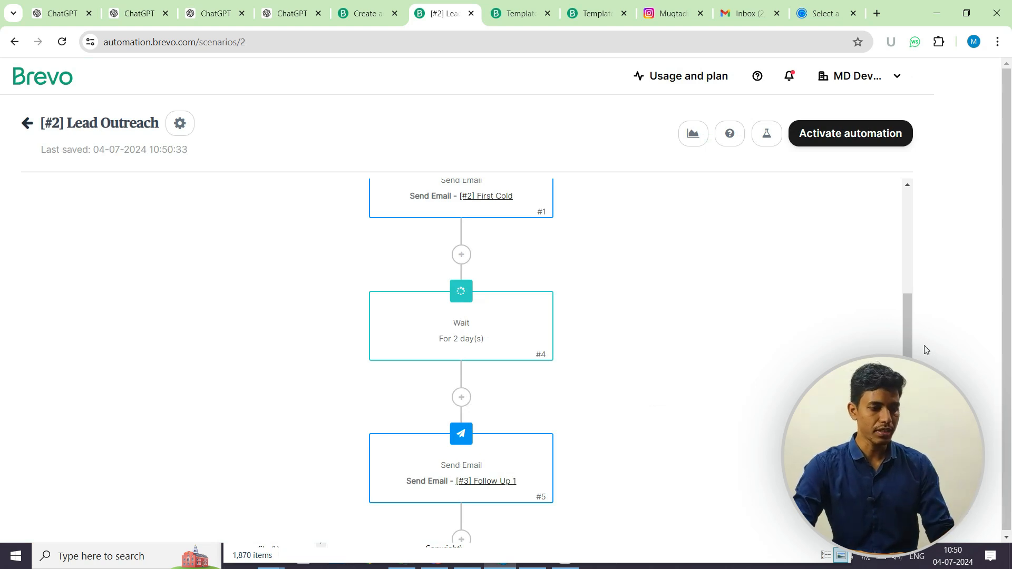
Review the workflow and bring up the step options below the Follow Up 1 email.
{"action": "left_click_drag", "start_coordinate": [908, 341], "coordinate": [918, 227]}
{"action": "mouse_move", "coordinate": [479, 253]}
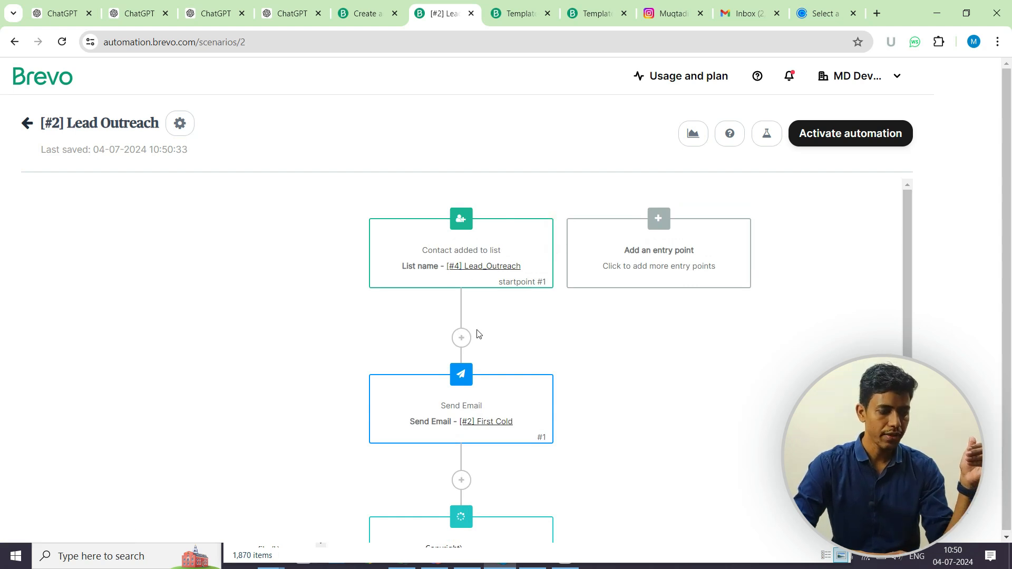
{"action": "scroll", "coordinate": [479, 333], "scroll_direction": "down", "scroll_amount": 1}
{"action": "mouse_move", "coordinate": [481, 375]}
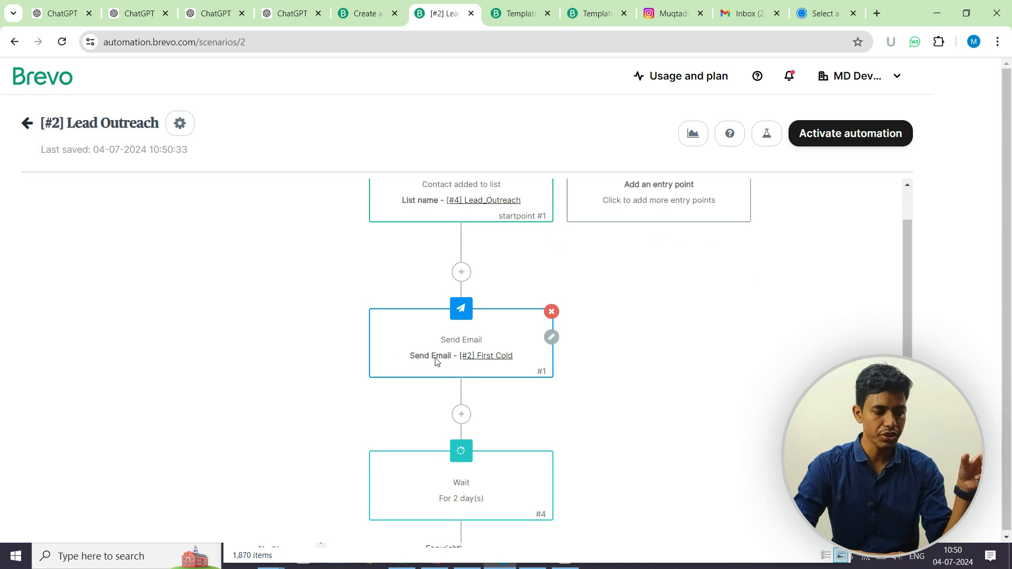
{"action": "left_click_drag", "start_coordinate": [906, 280], "coordinate": [905, 341]}
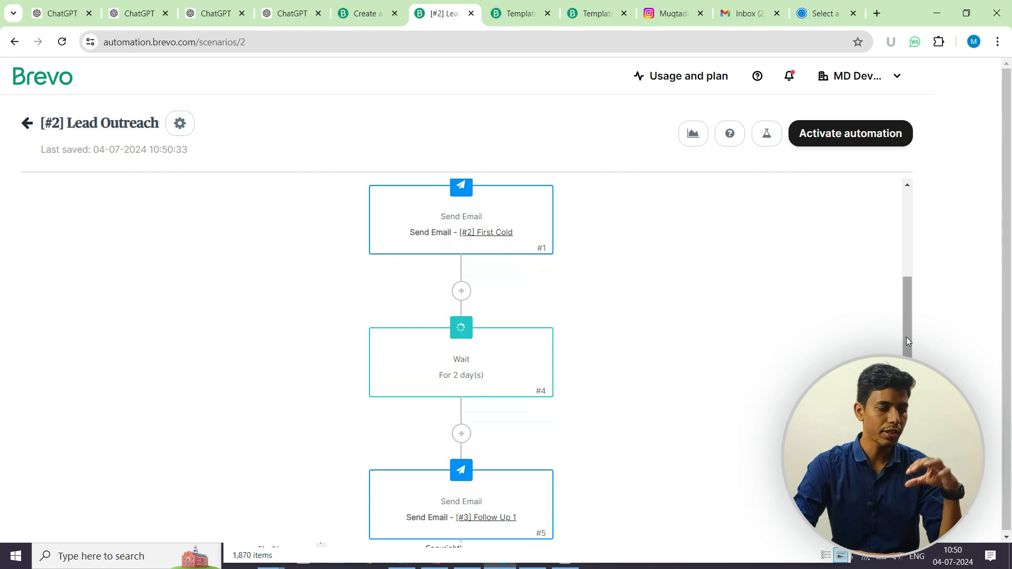
{"action": "mouse_move", "coordinate": [525, 352]}
{"action": "left_click_drag", "start_coordinate": [905, 295], "coordinate": [907, 348]}
{"action": "mouse_move", "coordinate": [542, 393]}
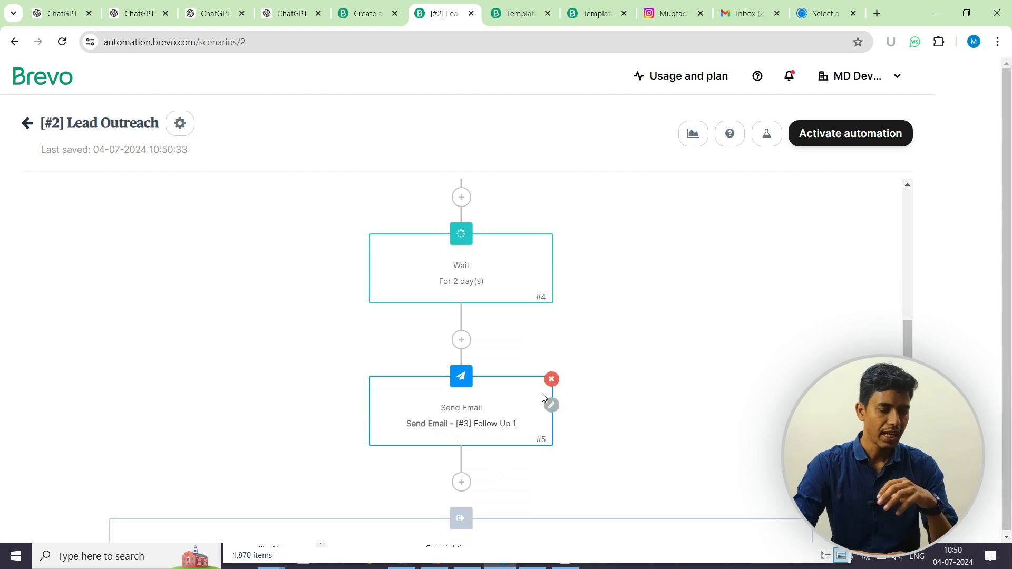
{"action": "left_click", "coordinate": [462, 483]}
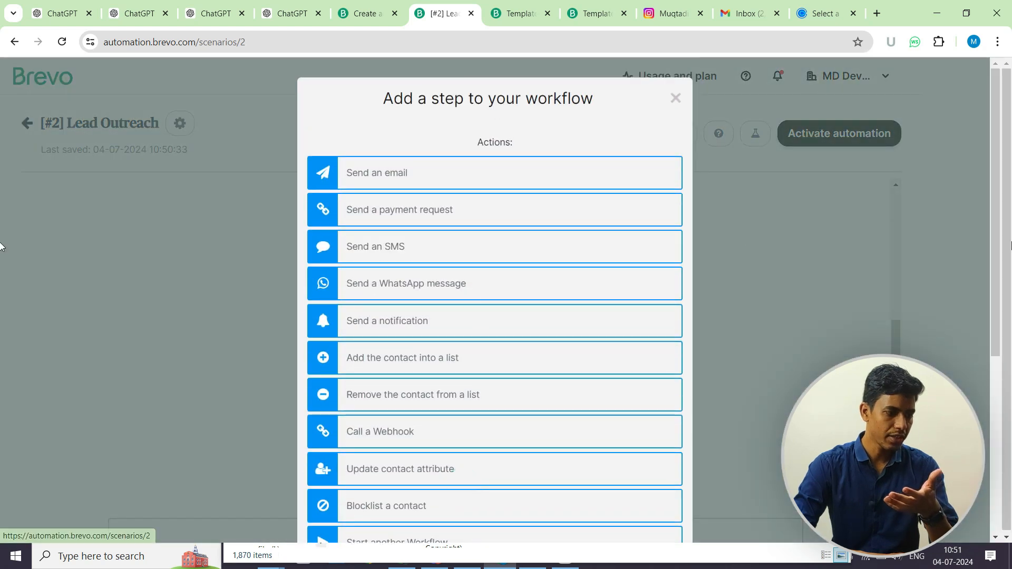
Add a delay of 7 day(s) after the Follow Up 1 email.
{"action": "left_click_drag", "start_coordinate": [1003, 224], "coordinate": [985, 466]}
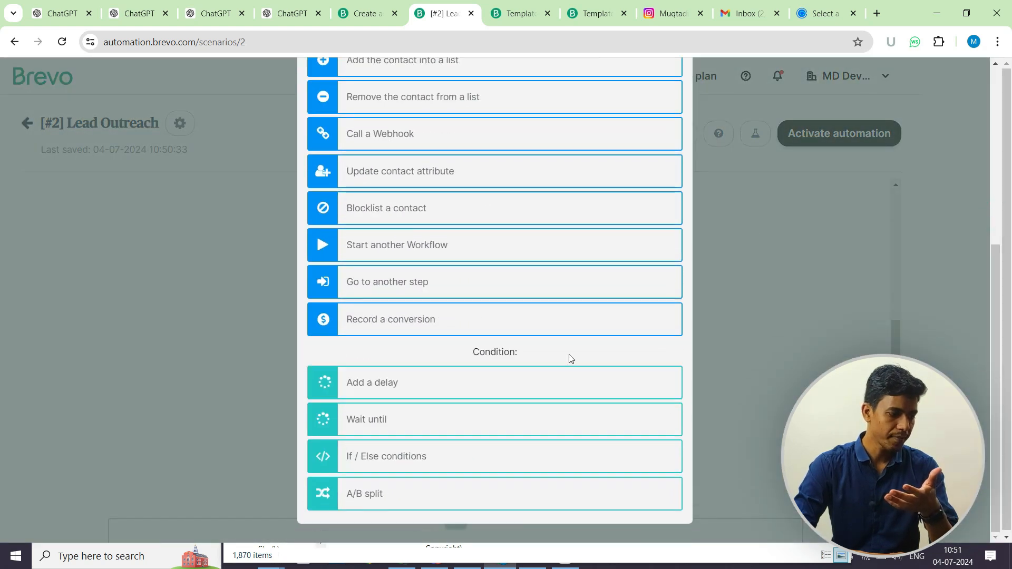
{"action": "left_click", "coordinate": [570, 373]}
{"action": "left_click", "coordinate": [327, 200]}
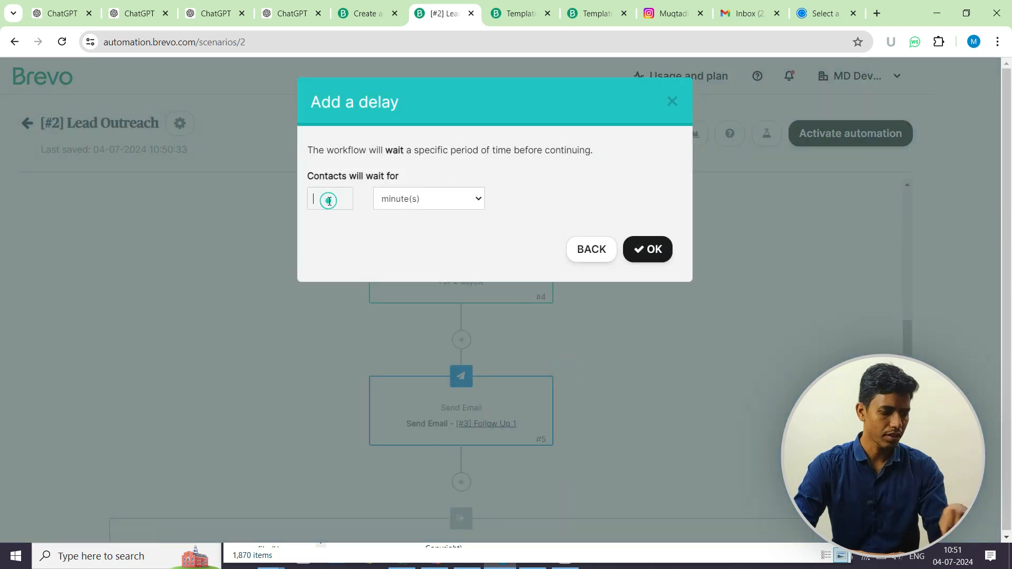
{"action": "type", "text": "7"}
{"action": "left_click", "coordinate": [461, 195]}
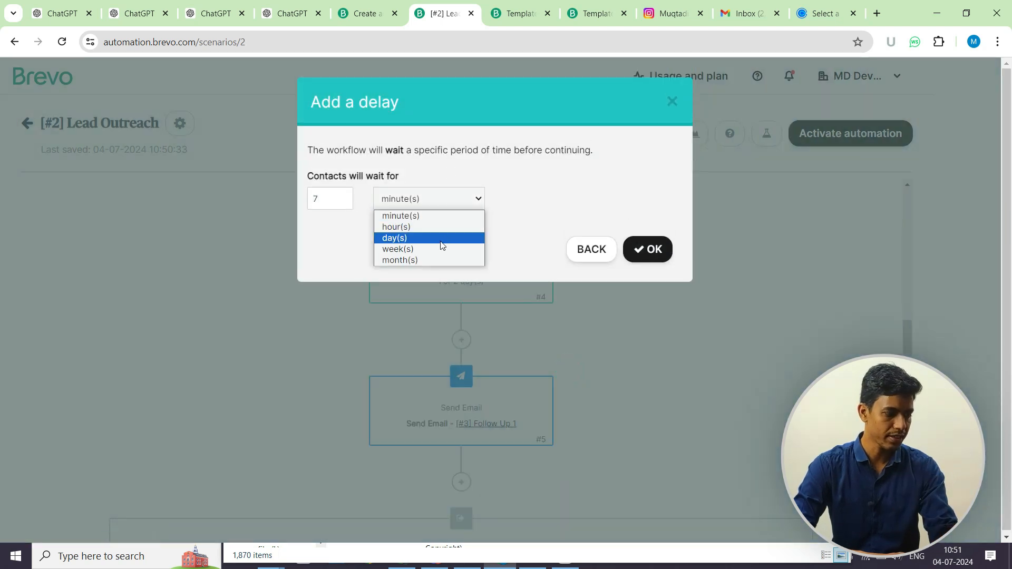
{"action": "left_click", "coordinate": [440, 240]}
{"action": "left_click", "coordinate": [655, 248]}
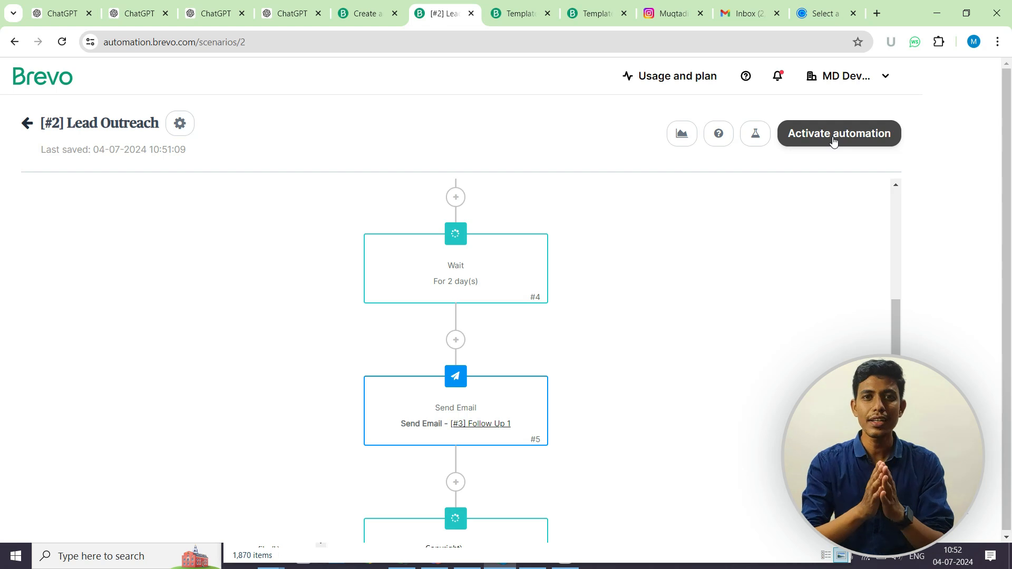
{"action": "scroll", "coordinate": [833, 140], "scroll_direction": "down", "scroll_amount": 1}
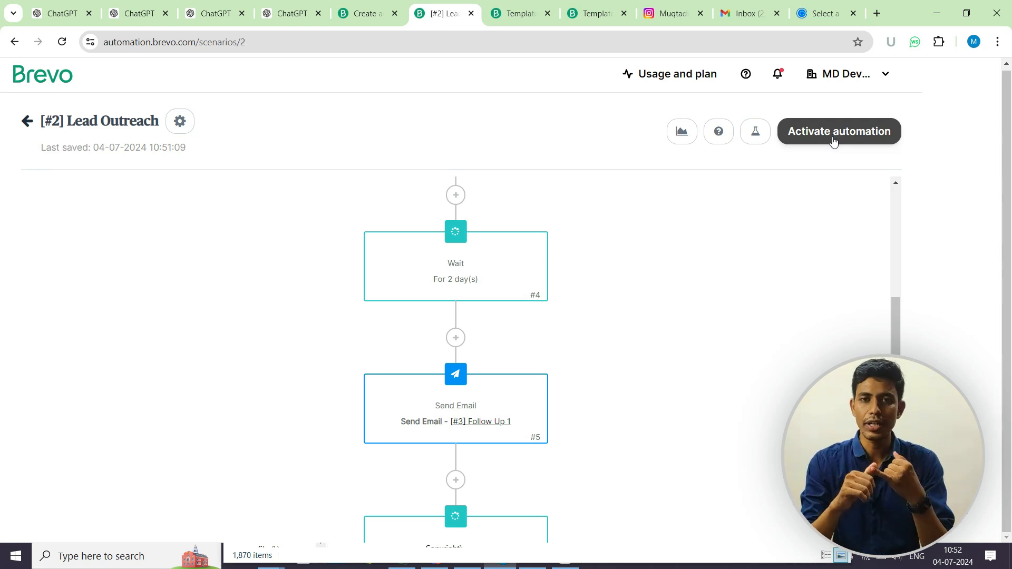